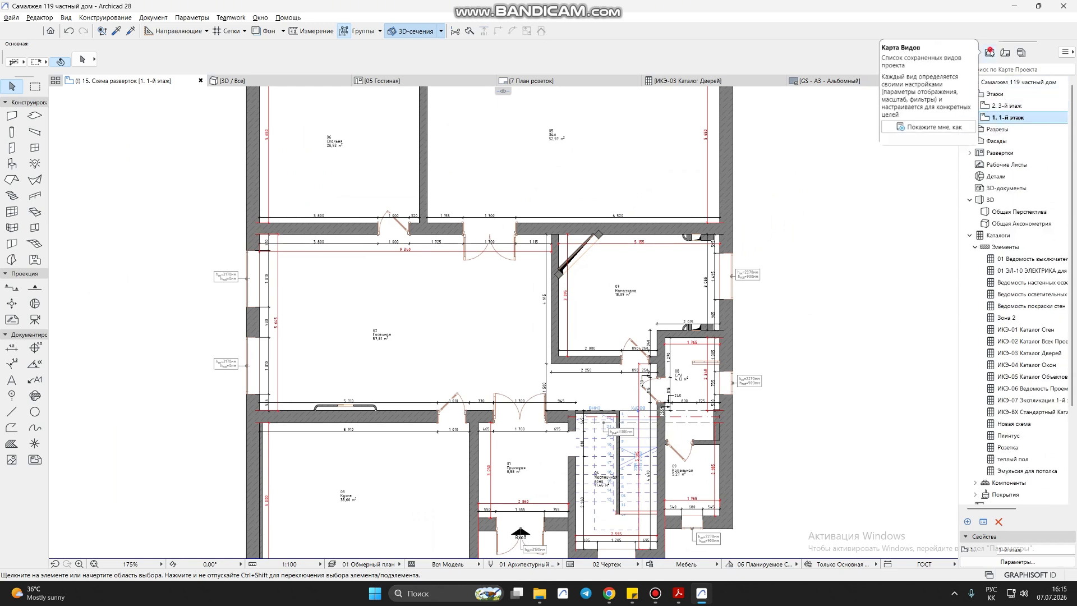
# Display the project's list of saved views and turn on the layers План розеток and Размеры розеток in the layer settings.
pyautogui.click(990, 56)
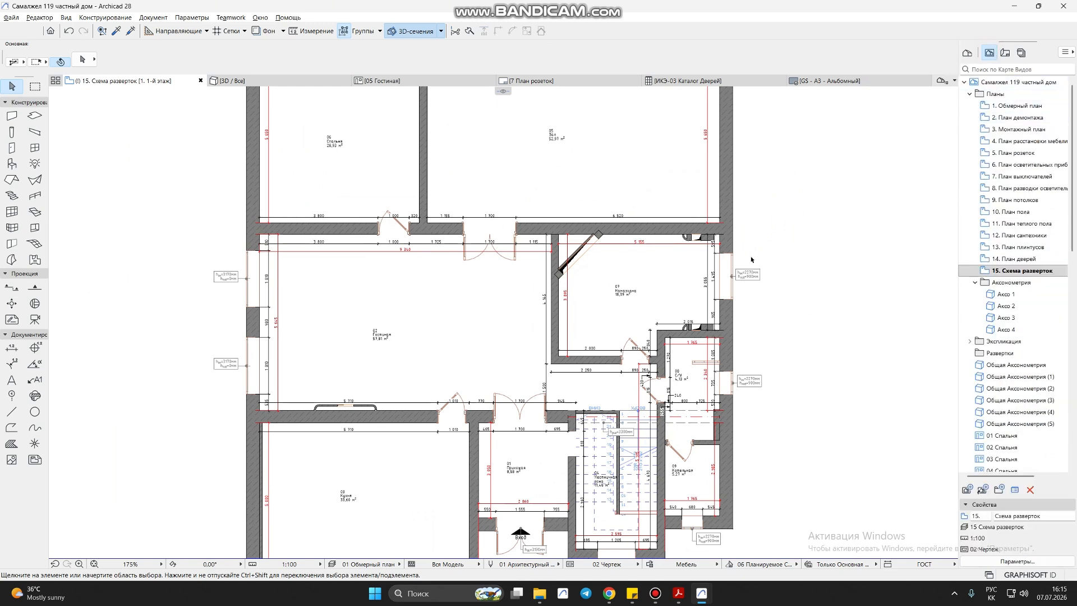
pyautogui.hotkey('ctrl', 'shift', 'l')
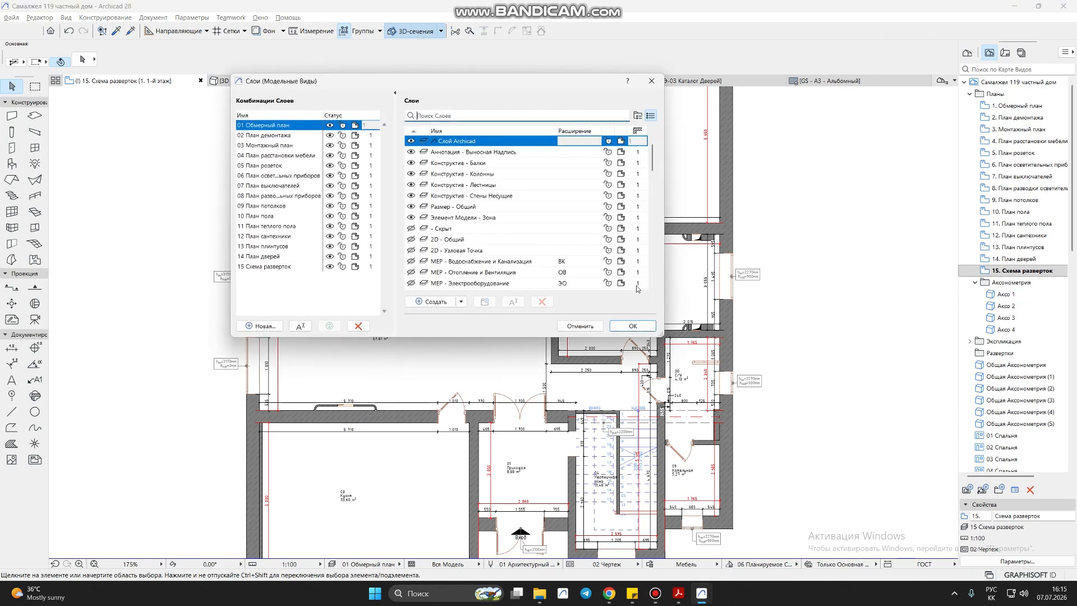
pyautogui.write('роз')
pyautogui.click(410, 141)
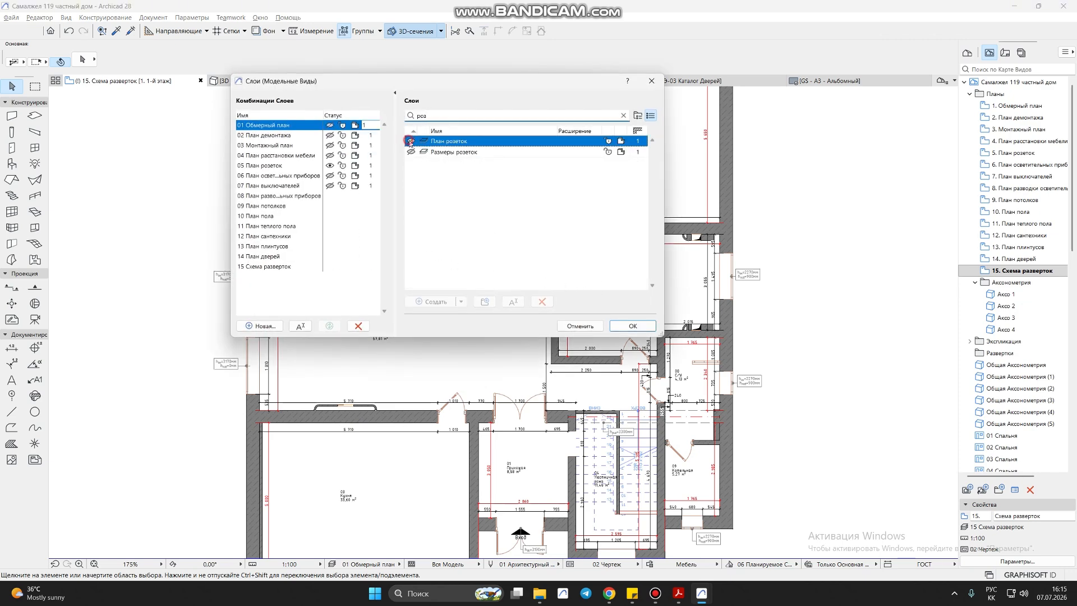
pyautogui.click(411, 152)
# Turn off the layers Размер - Общий and Элемент Модели - Зона, and apply the layer settings to the plan.
pyautogui.moveTo(432, 117); pyautogui.dragTo(392, 121)
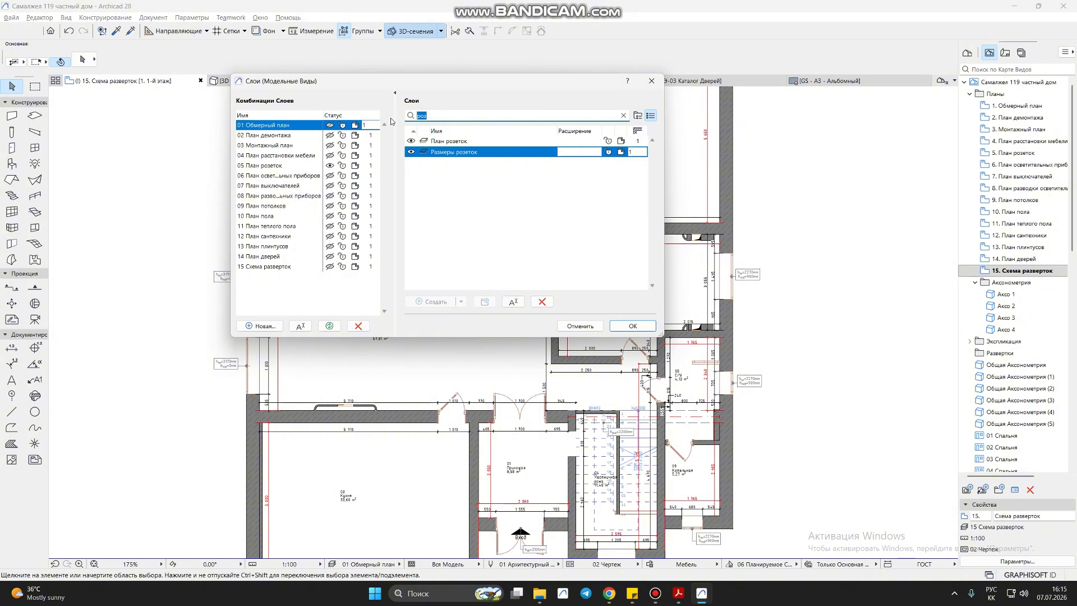
pyautogui.write('обш')
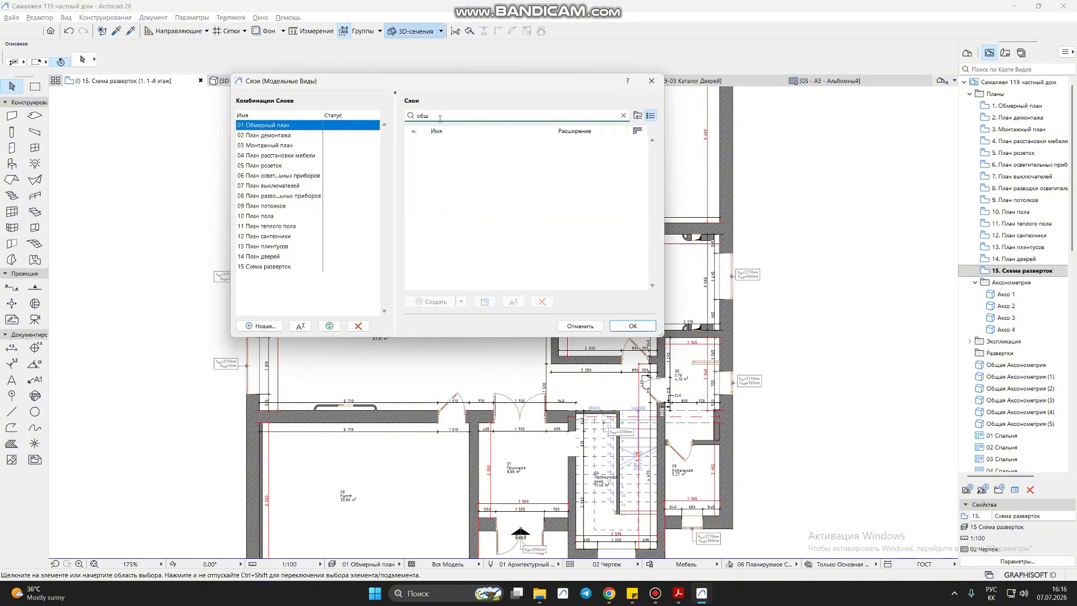
pyautogui.press('BackSpace')
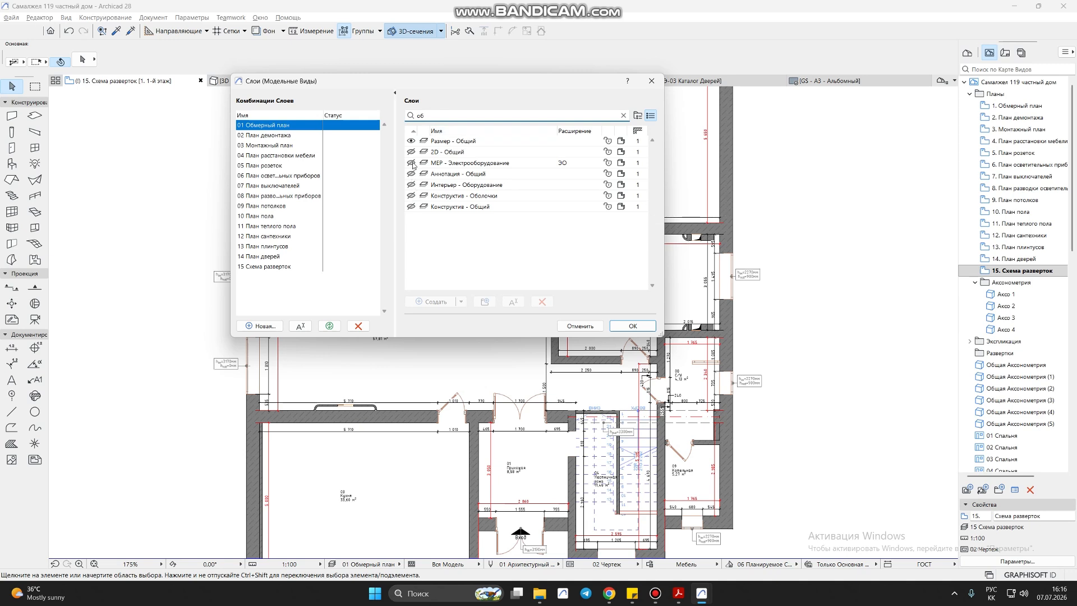
pyautogui.click(411, 141)
pyautogui.click(432, 116)
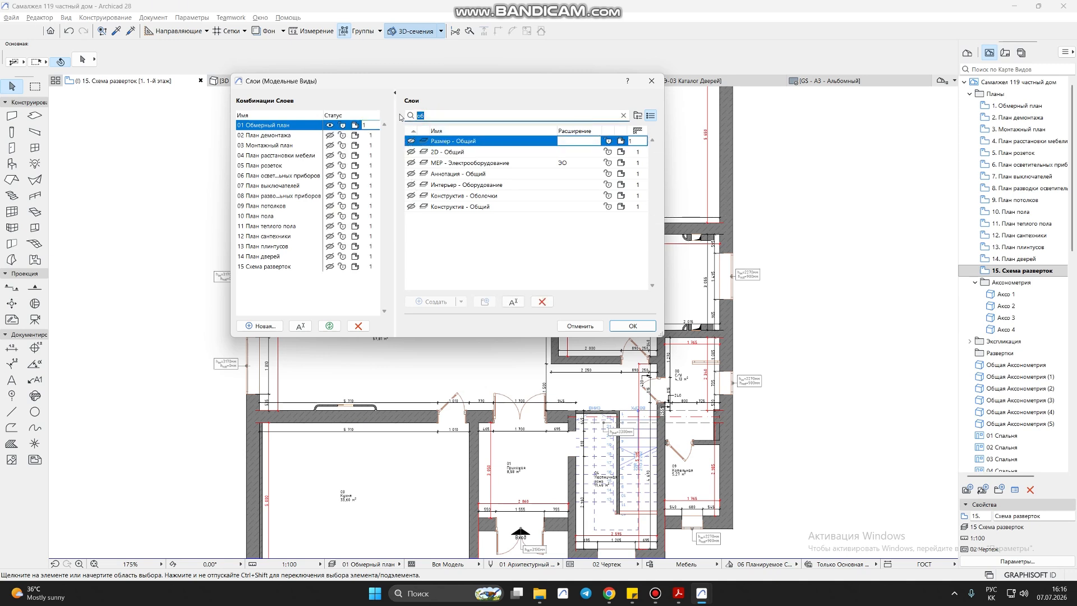
pyautogui.write('зон')
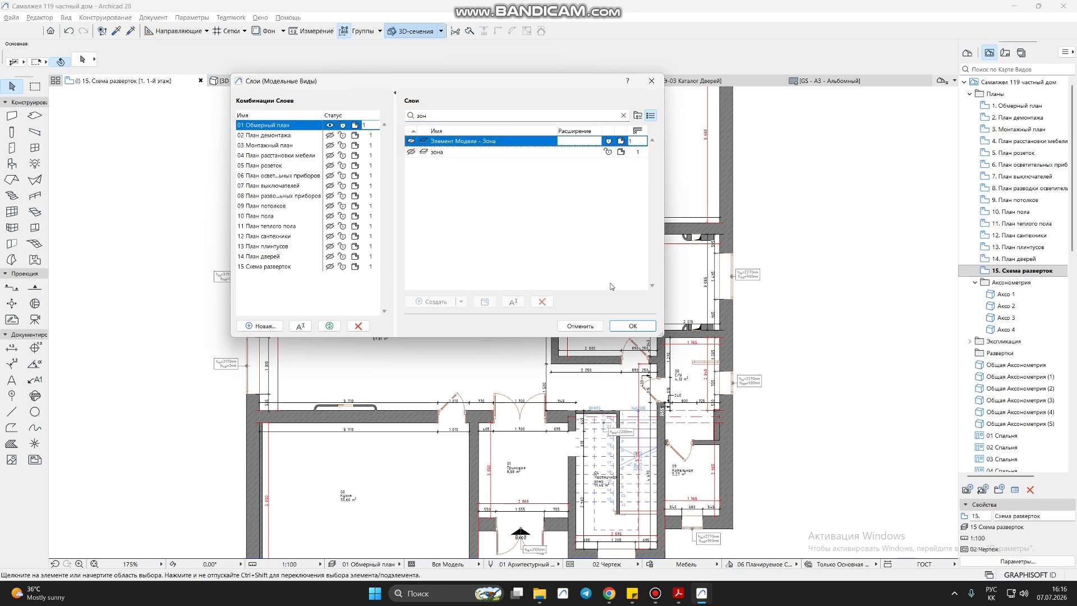
pyautogui.click(632, 326)
pyautogui.click(464, 296)
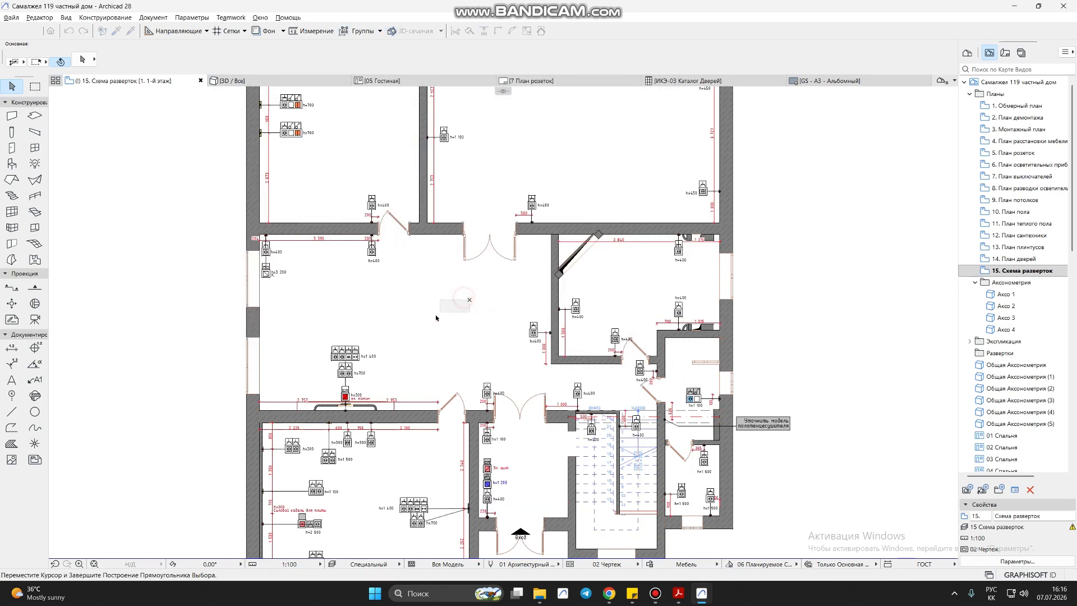
pyautogui.click(436, 318)
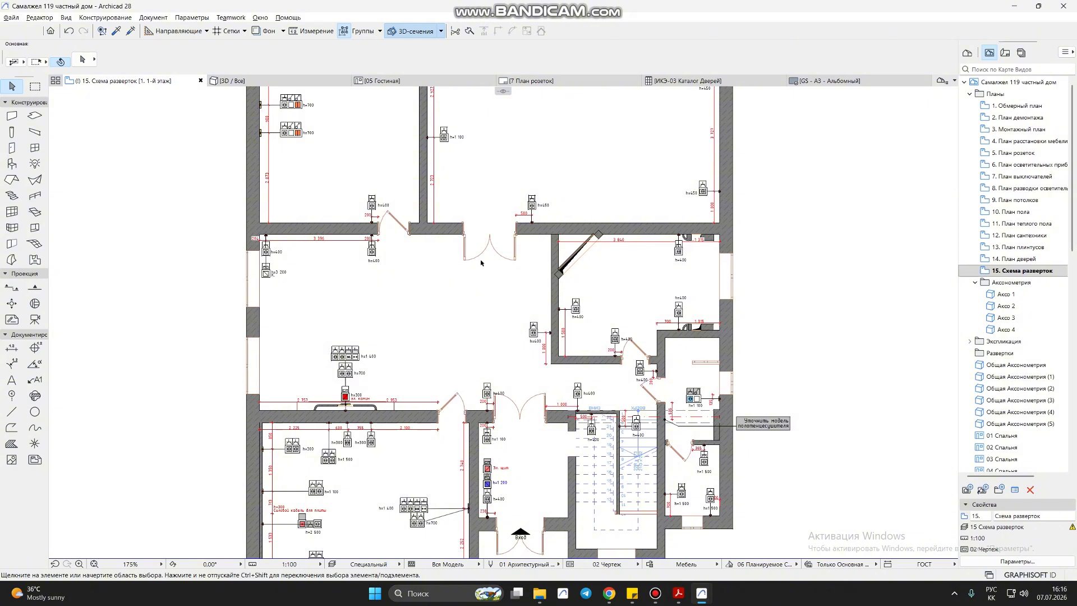
# Look over the socket plan and open the list of layer combinations.
pyautogui.moveTo(456, 262); pyautogui.dragTo(490, 294, button='middle')
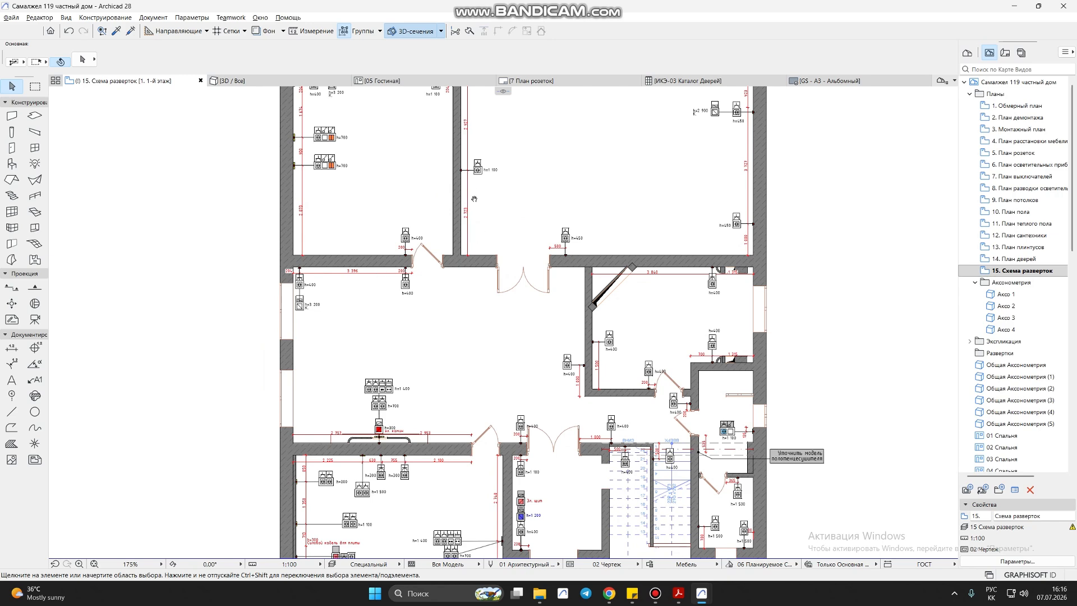
pyautogui.moveTo(474, 199); pyautogui.dragTo(481, 259, button='middle')
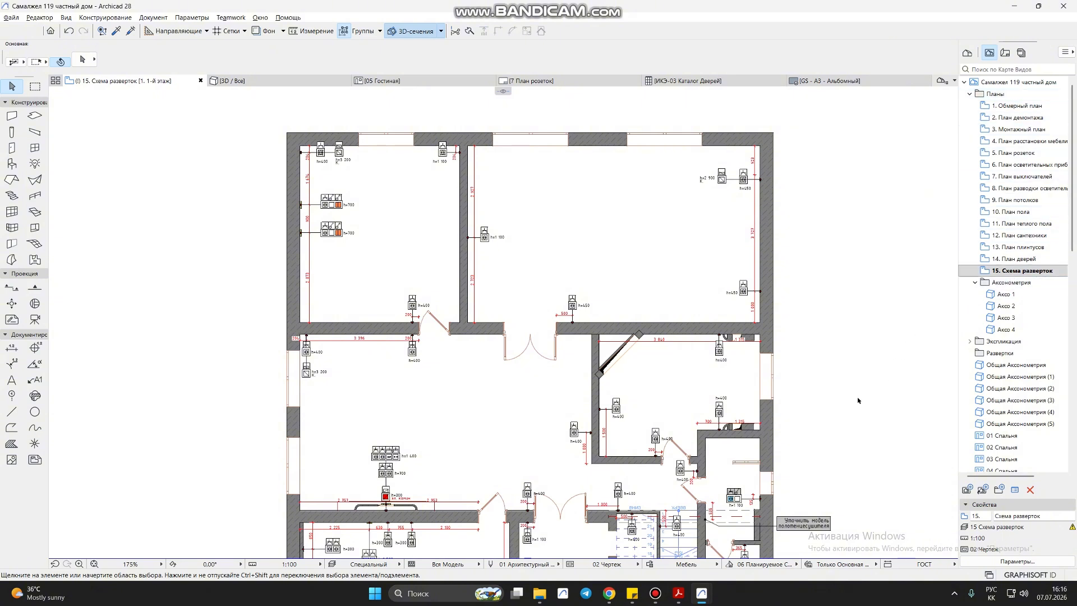
pyautogui.hotkey('ctrl', 'l')
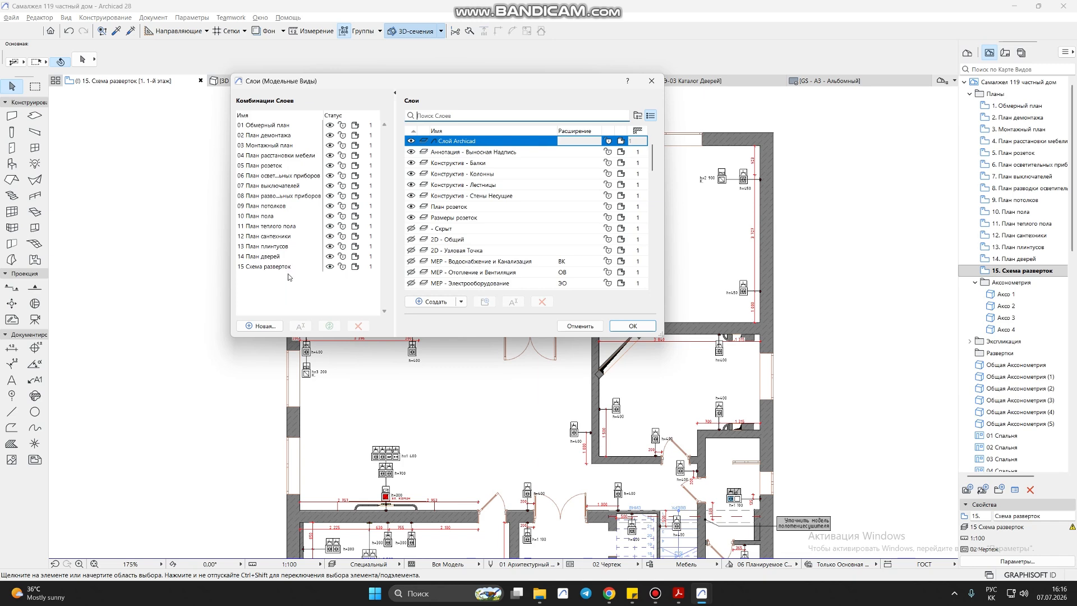
# Switch to the first-floor plan of the other open Archicad project and leave the active object placement tool.
pyautogui.hotkey('alt', 'Tab')
pyautogui.hotkey('alt', 'Tab')
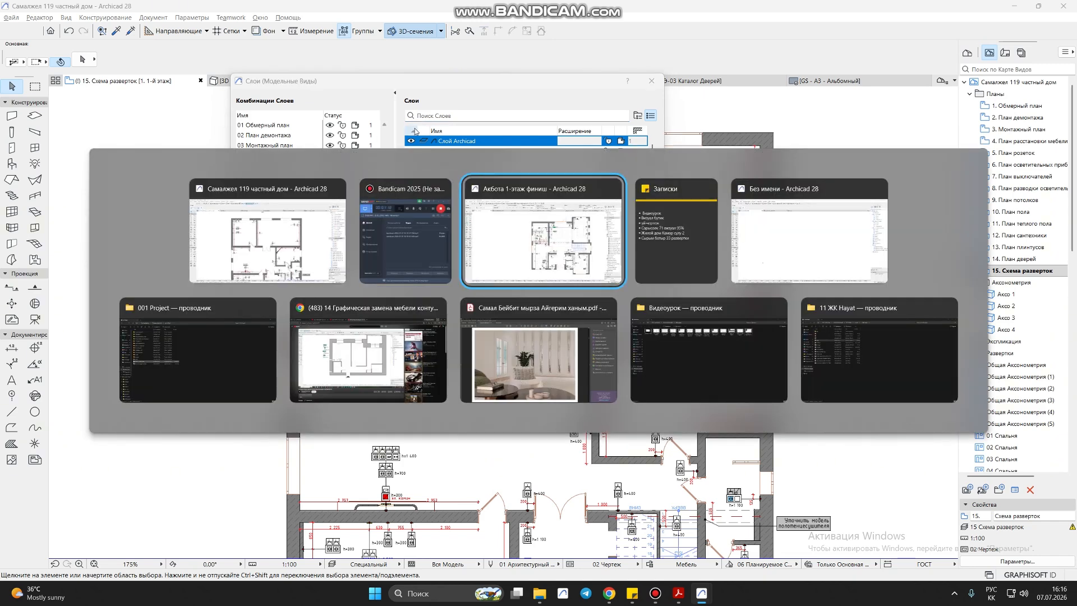
pyautogui.moveTo(762, 220); pyautogui.dragTo(730, 217, button='middle')
pyautogui.press('Escape')
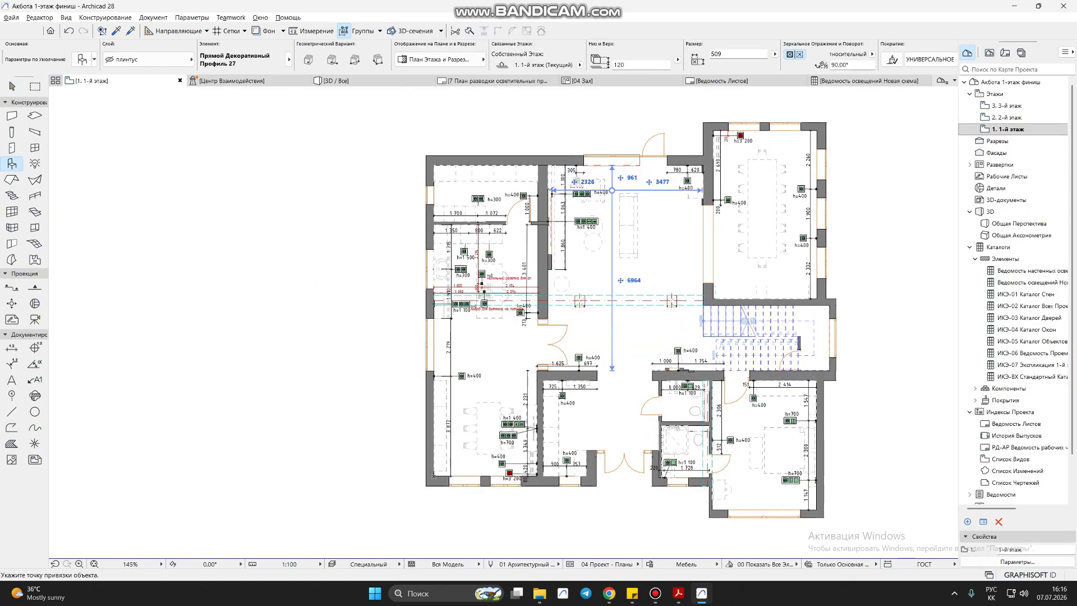
pyautogui.scroll(2, 545, 189)
pyautogui.press('Escape')
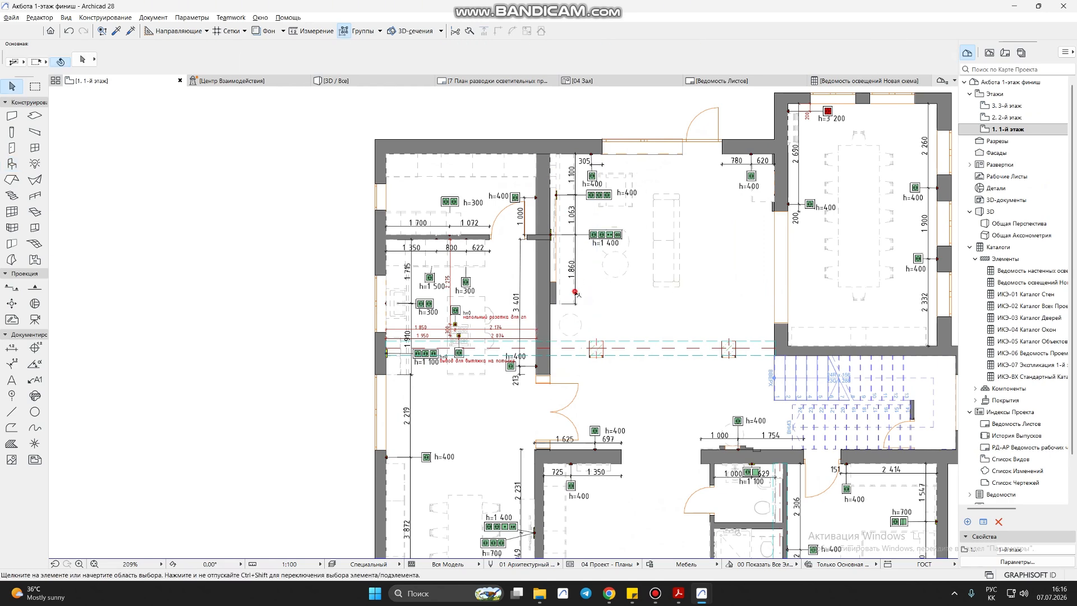
# Hide the layers of the socket frame at height 1400 and the vertical dimension chain beside it.
pyautogui.click(576, 289)
pyautogui.keyDown('shift'); pyautogui.click(603, 236); pyautogui.keyUp('shift')
pyautogui.rightClick(603, 236)
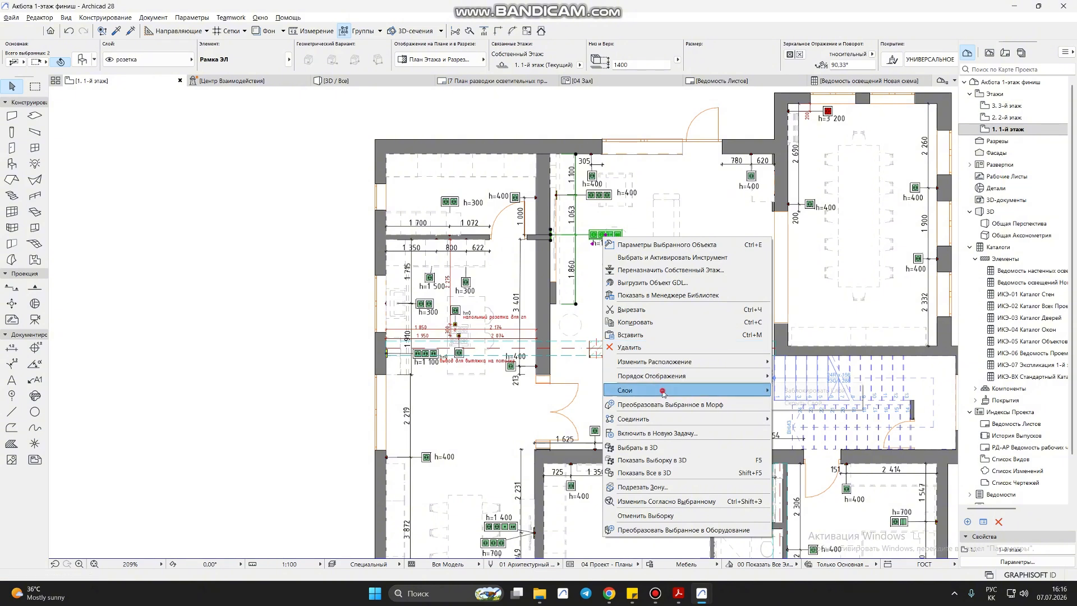
pyautogui.moveTo(662, 391)
pyautogui.click(802, 392)
pyautogui.scroll(-1, 645, 314)
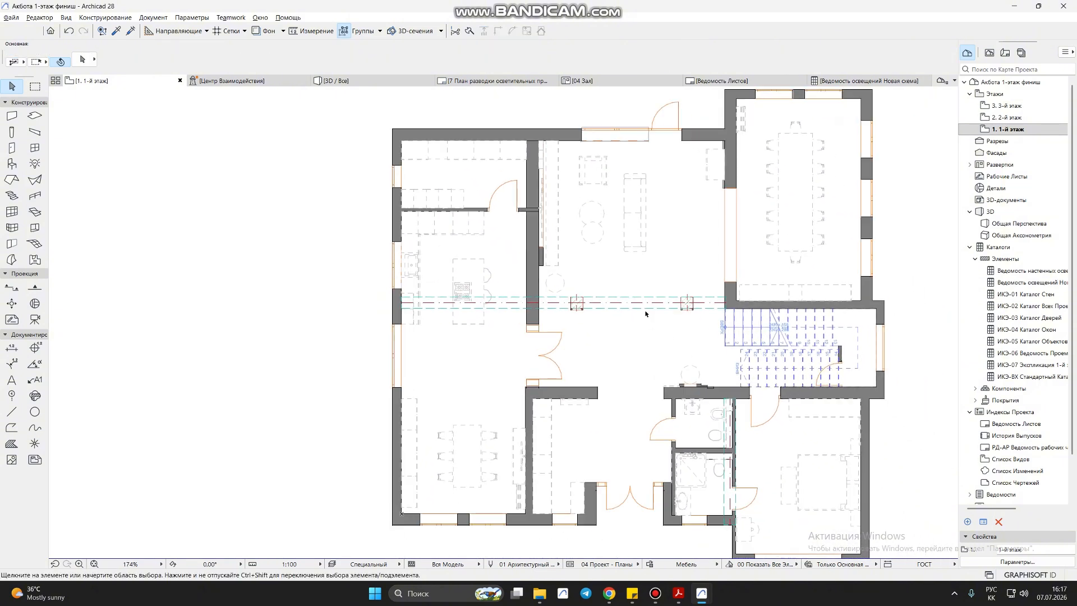
# Open the layer settings and compare the default layer combinations with those of the finished private-house project.
pyautogui.hotkey('ctrl', 'l')
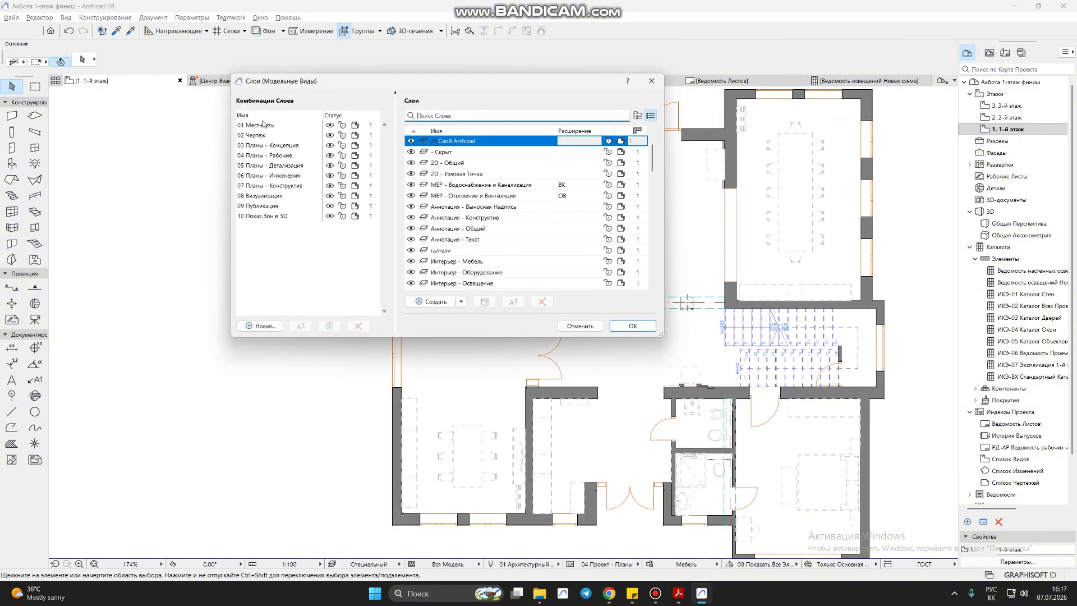
pyautogui.click(259, 126)
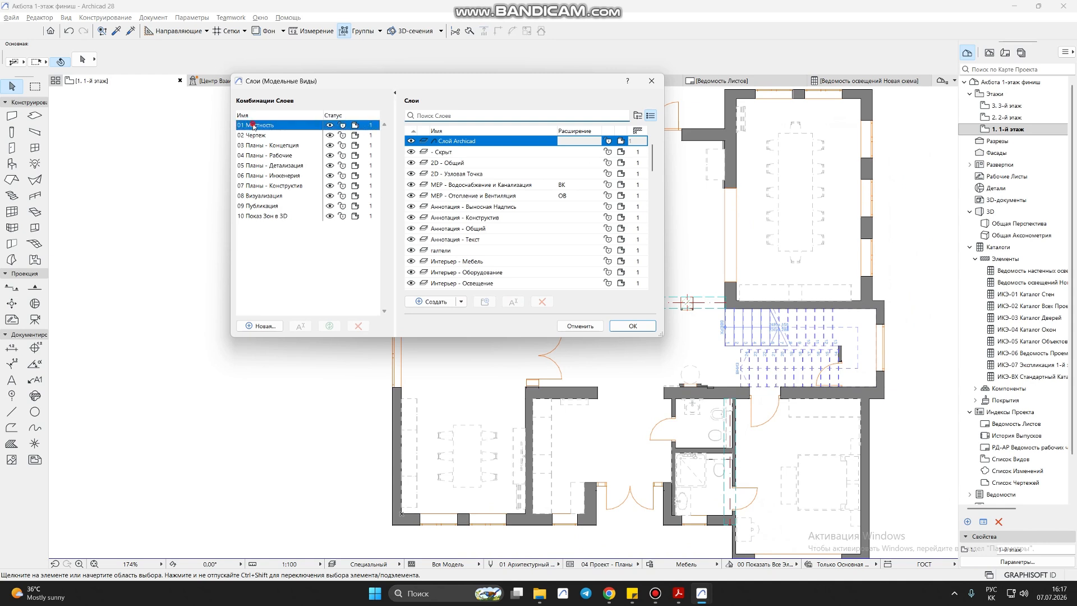
pyautogui.click(282, 216)
pyautogui.click(271, 126)
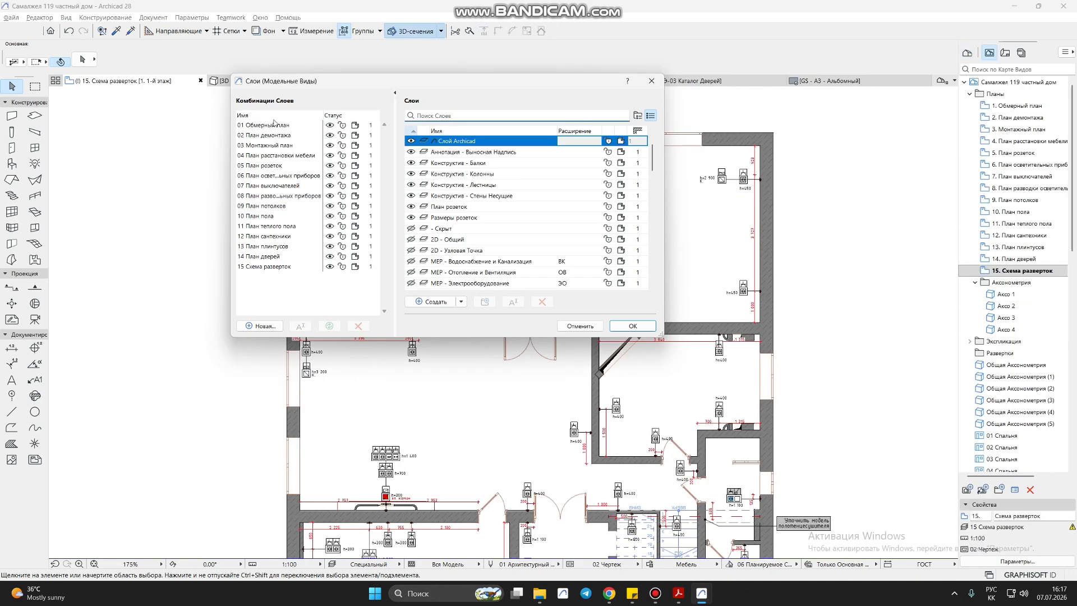
pyautogui.click(314, 84)
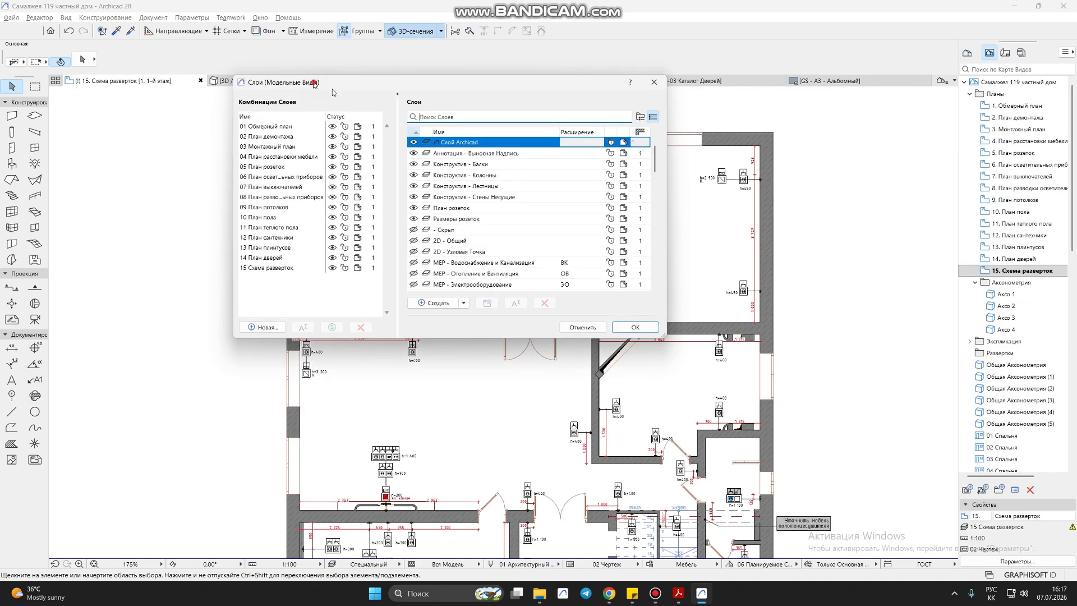
pyautogui.moveTo(333, 91); pyautogui.dragTo(472, 97)
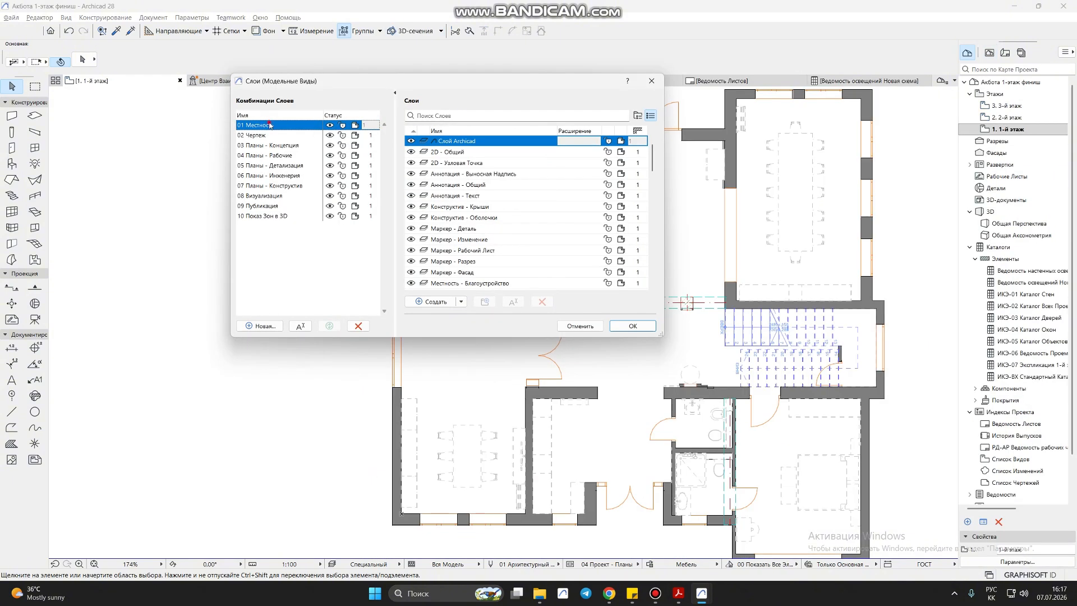
# Rename the layer combination 01 Местность as 01 Обмерный план.
pyautogui.click(270, 125)
pyautogui.moveTo(271, 125); pyautogui.dragTo(251, 125)
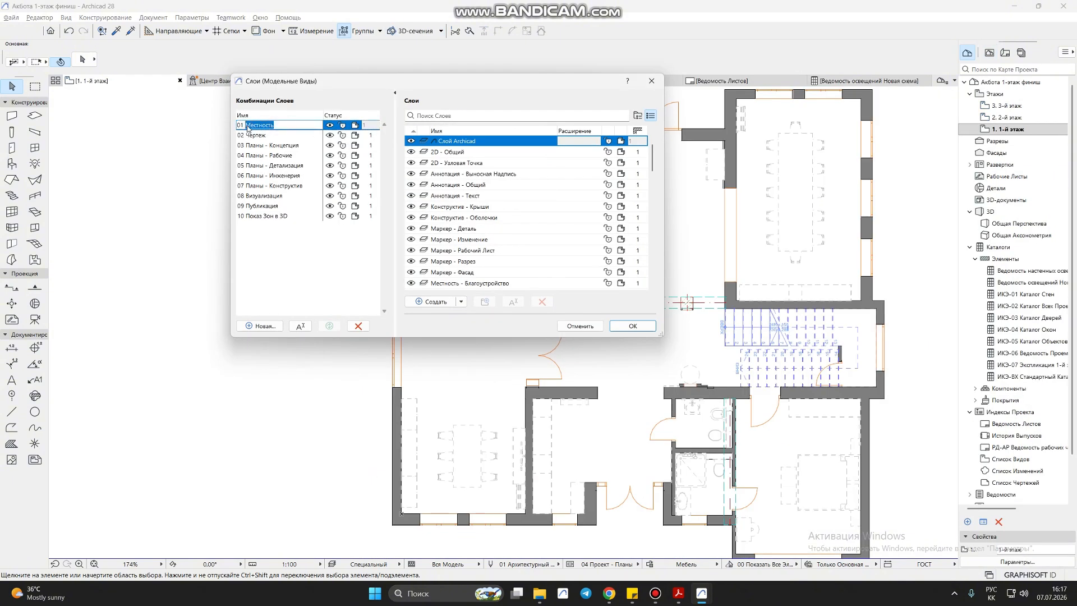
pyautogui.write('Лб')
pyautogui.press('BackSpace')
pyautogui.press('BackSpace')
pyautogui.click(286, 260)
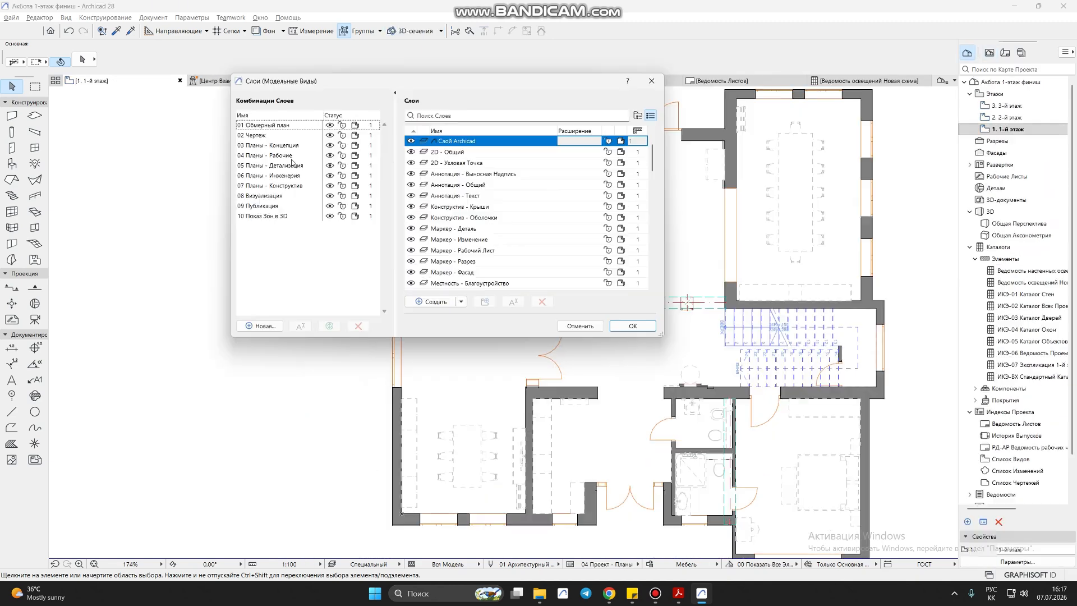
# Rename the layer combination 02 Чертеж as 02 План демонтажа.
pyautogui.click(275, 135)
pyautogui.click(275, 136)
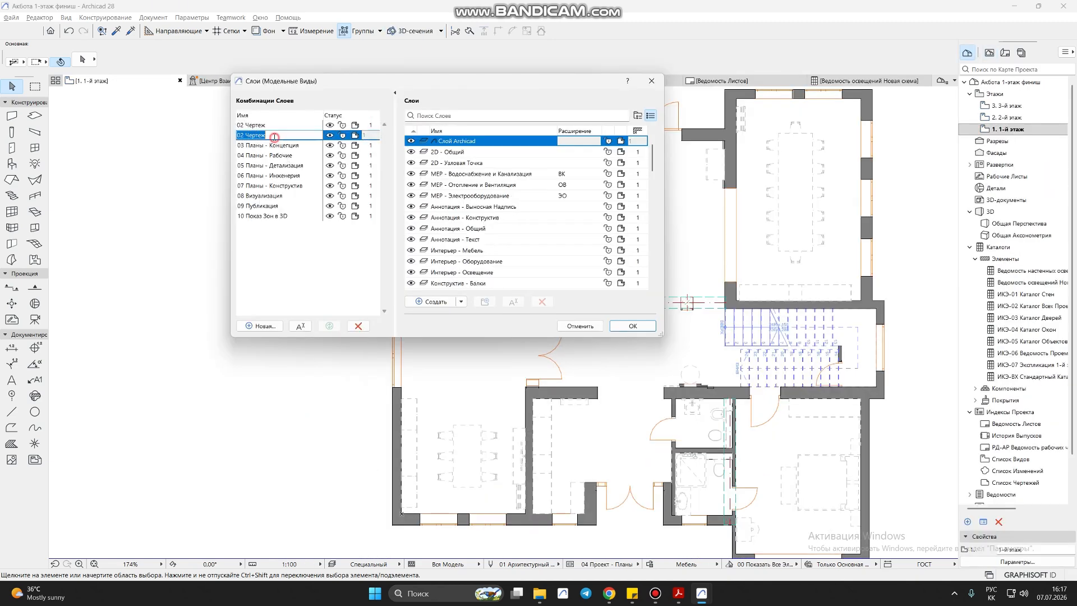
pyautogui.moveTo(272, 137); pyautogui.dragTo(249, 138)
pyautogui.write('Р')
pyautogui.press('BackSpace')
pyautogui.write('План демонтажа')
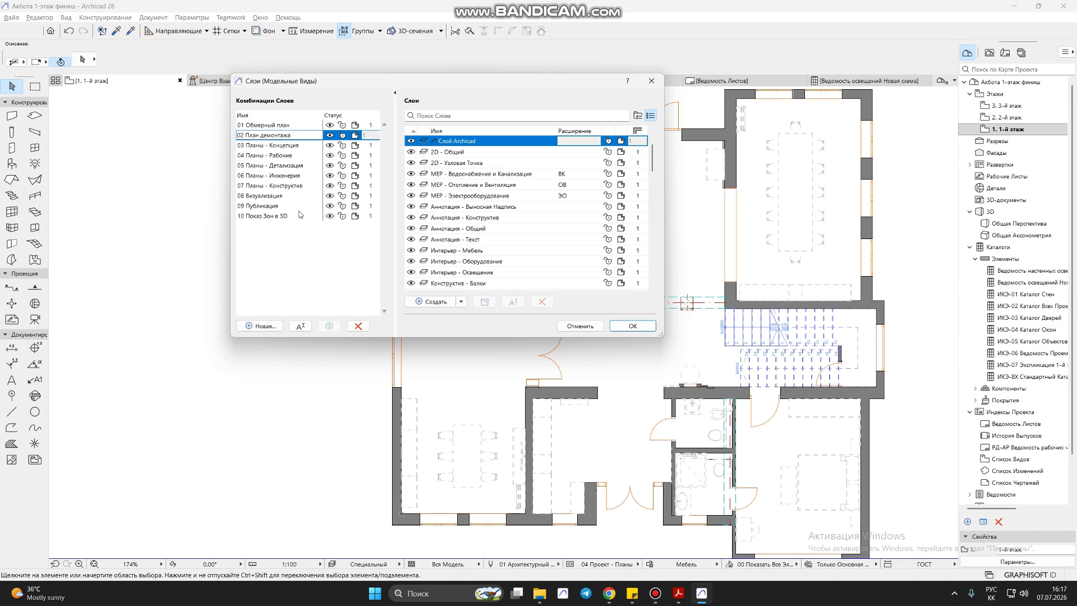
pyautogui.press('Return')
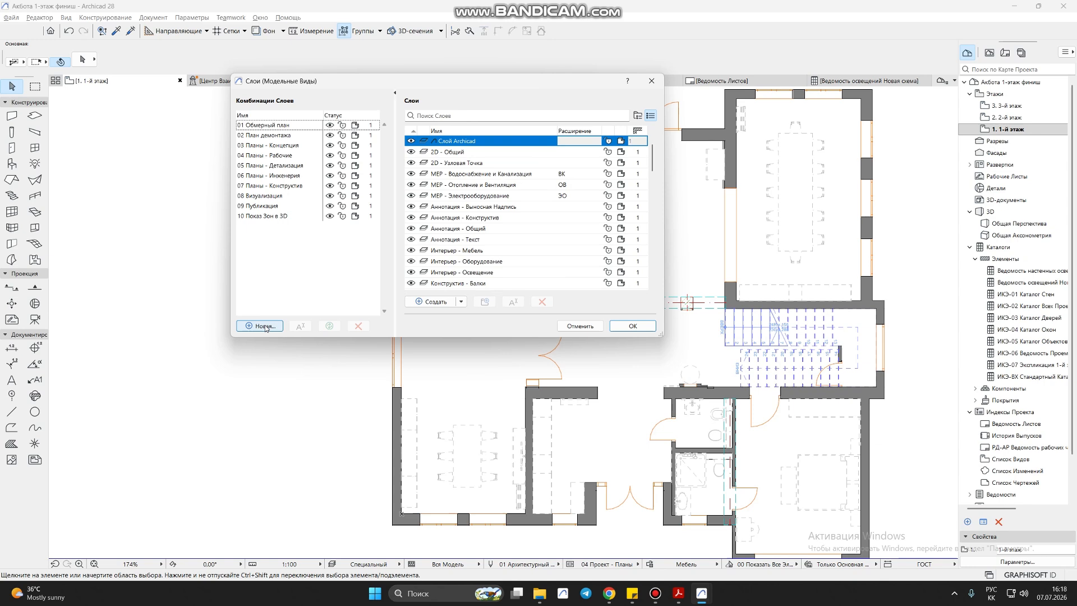
# Add a new layer combination numbered 11 at the end of the list.
pyautogui.click(259, 326)
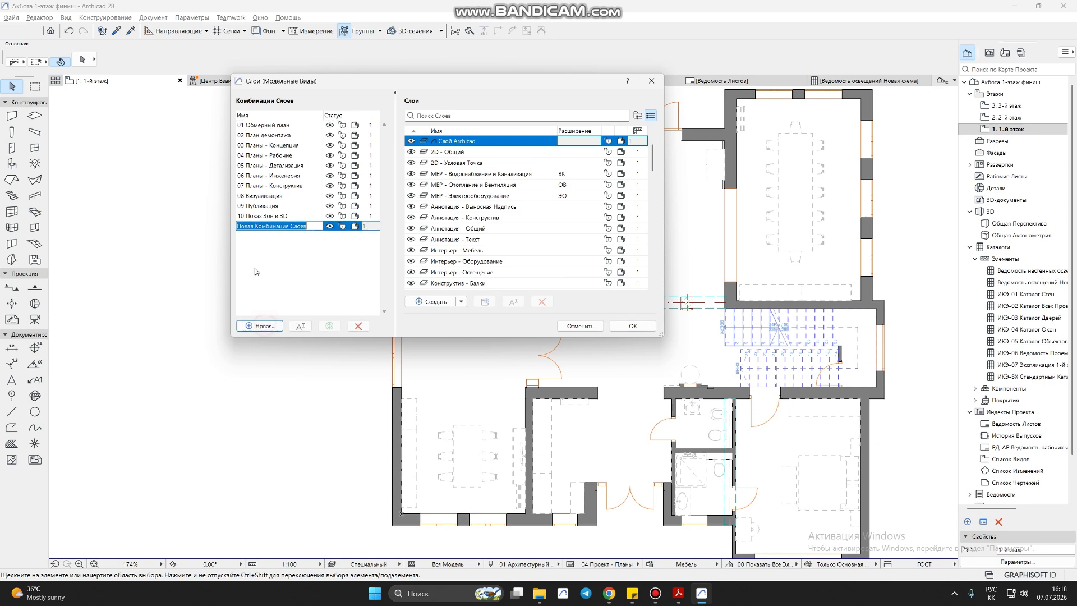
pyautogui.write('11 План')
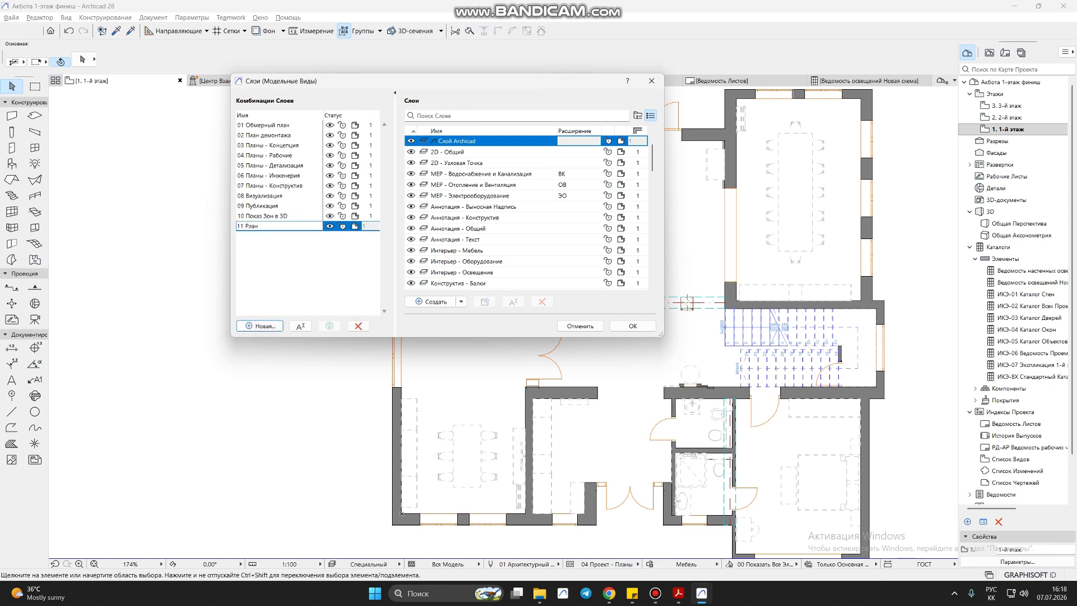
pyautogui.press('BackSpace')
pyautogui.press('BackSpace')
pyautogui.press('BackSpace')
pyautogui.click(244, 236)
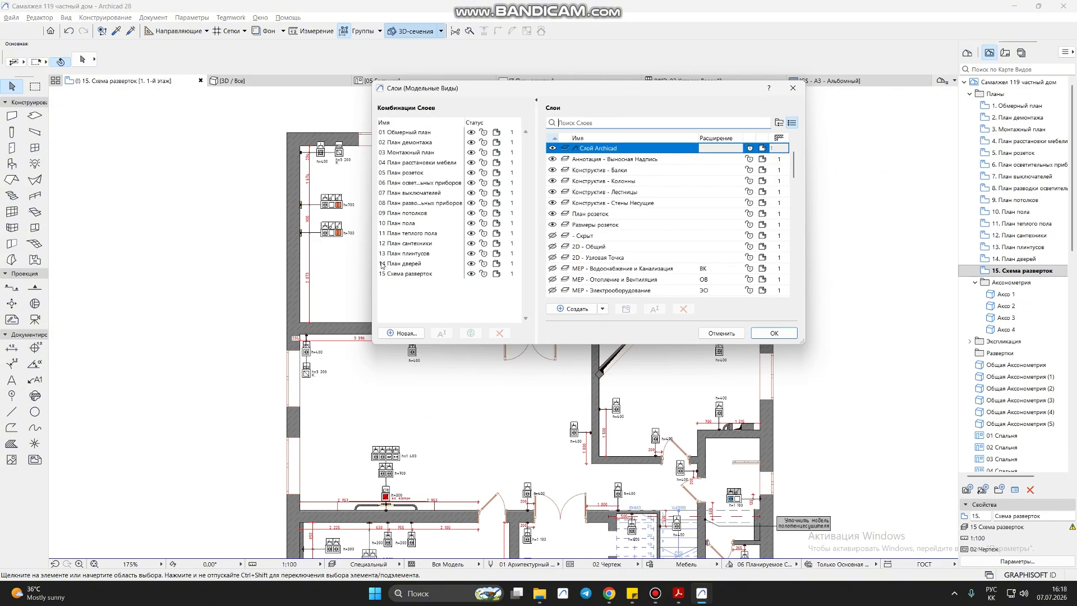
# In the private-house project, examine the layers of combinations 15 Схема разверток, 14 План дверей, 12 План сантехники, 09 План потолков and 02 План демонтажа.
pyautogui.click(389, 275)
pyautogui.click(394, 264)
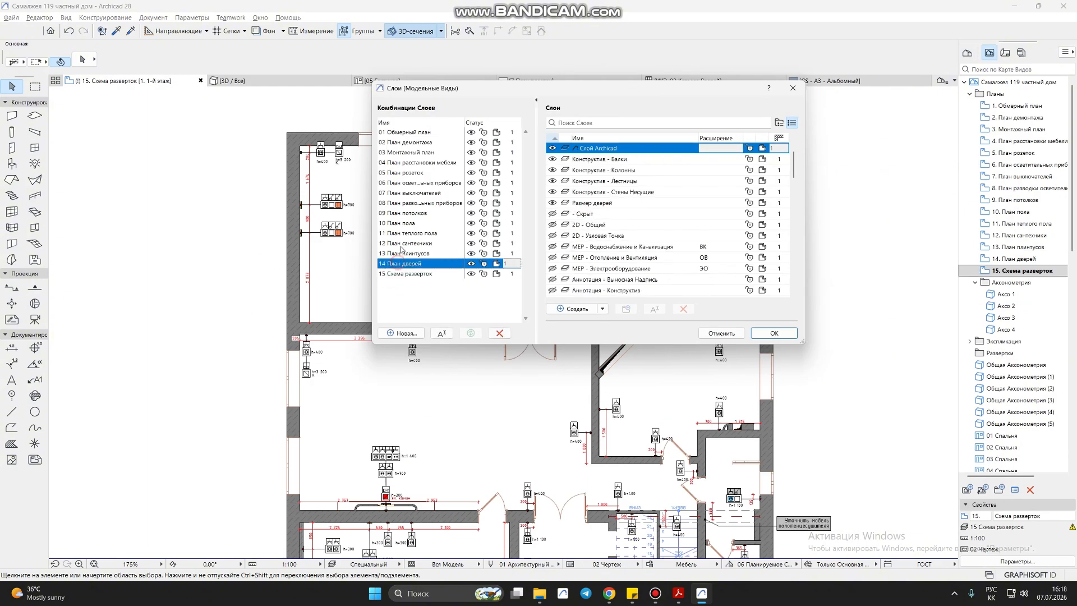
pyautogui.click(399, 244)
pyautogui.click(397, 212)
pyautogui.click(398, 142)
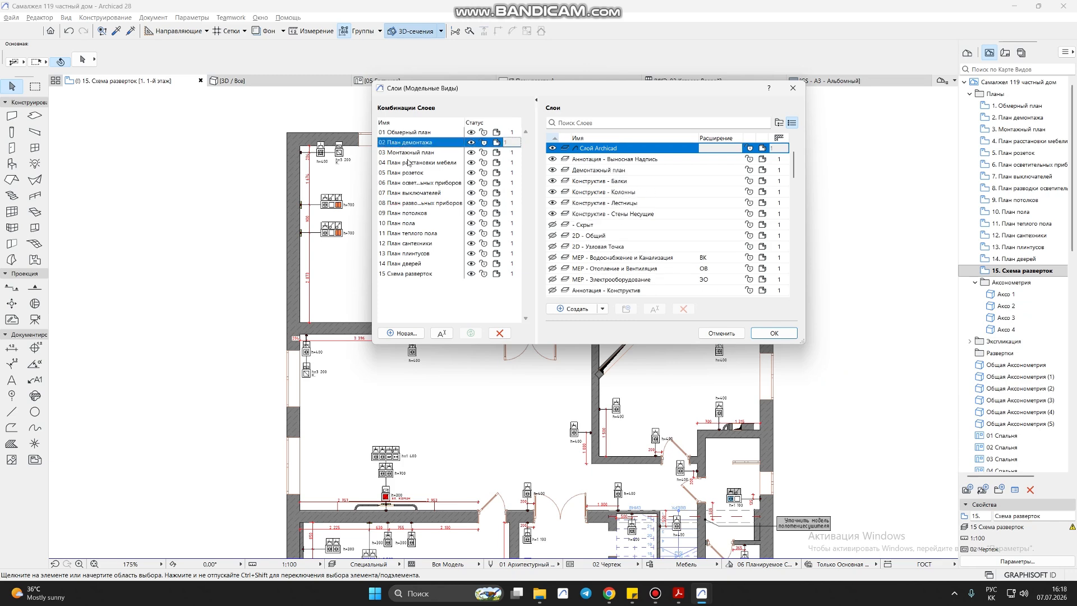
# Switch back to the layer settings of the project whose combinations are being renamed.
pyautogui.hotkey('alt', 'Tab')
pyautogui.hotkey('alt', 'Tab')
pyautogui.hotkey('alt', 'Tab')
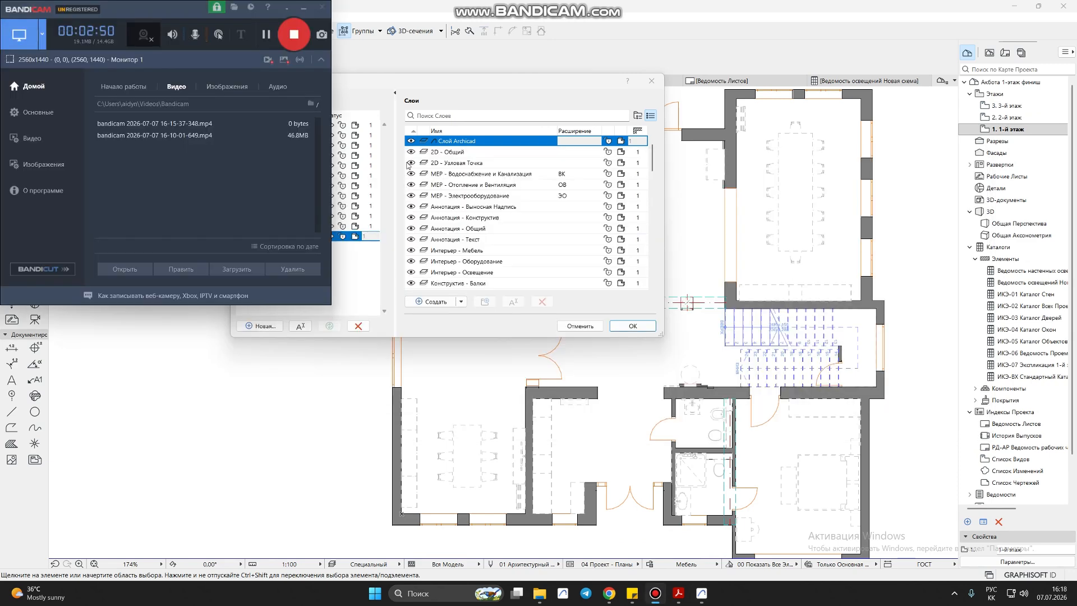
pyautogui.click(414, 5)
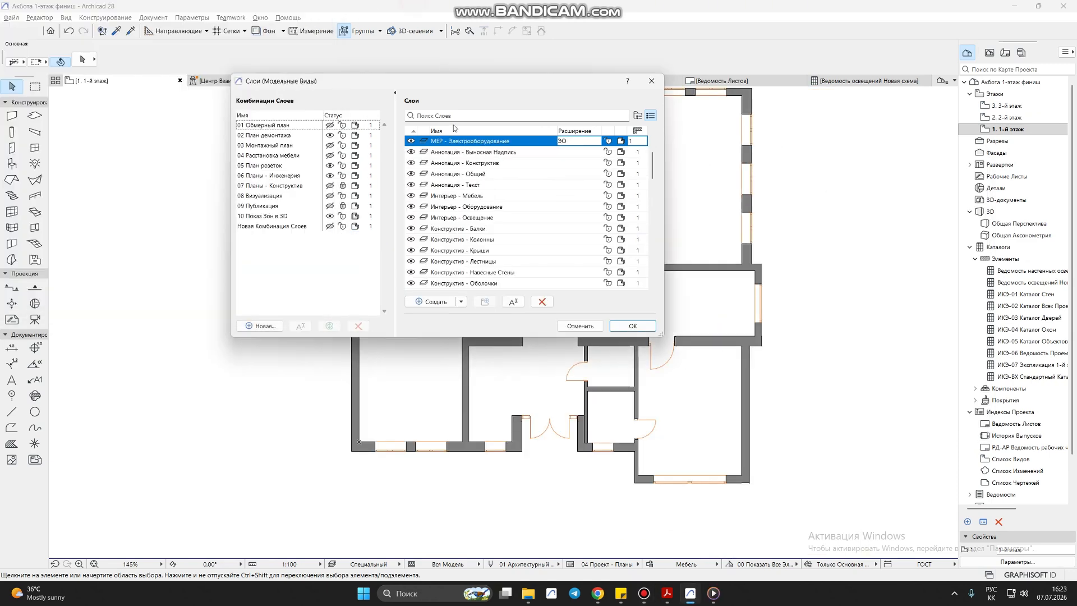
# Examine the layers of combinations 01 Обмерный план, 03 Монтажный план and 04 Расстановка мебели, and which combinations show Слой Archicad and 2D - Узловая Точка.
pyautogui.click(266, 127)
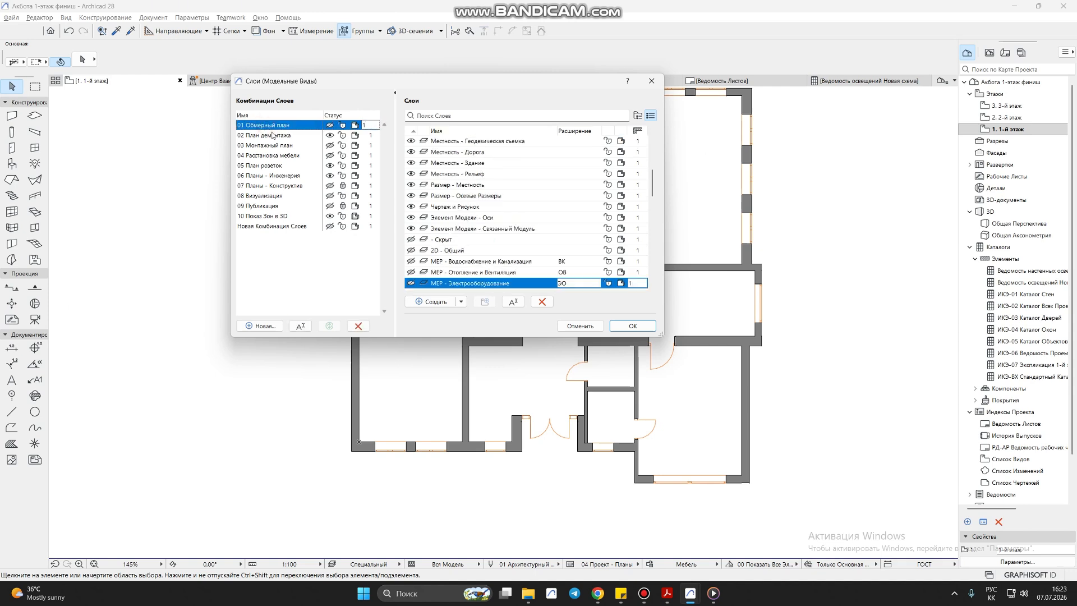
pyautogui.click(254, 168)
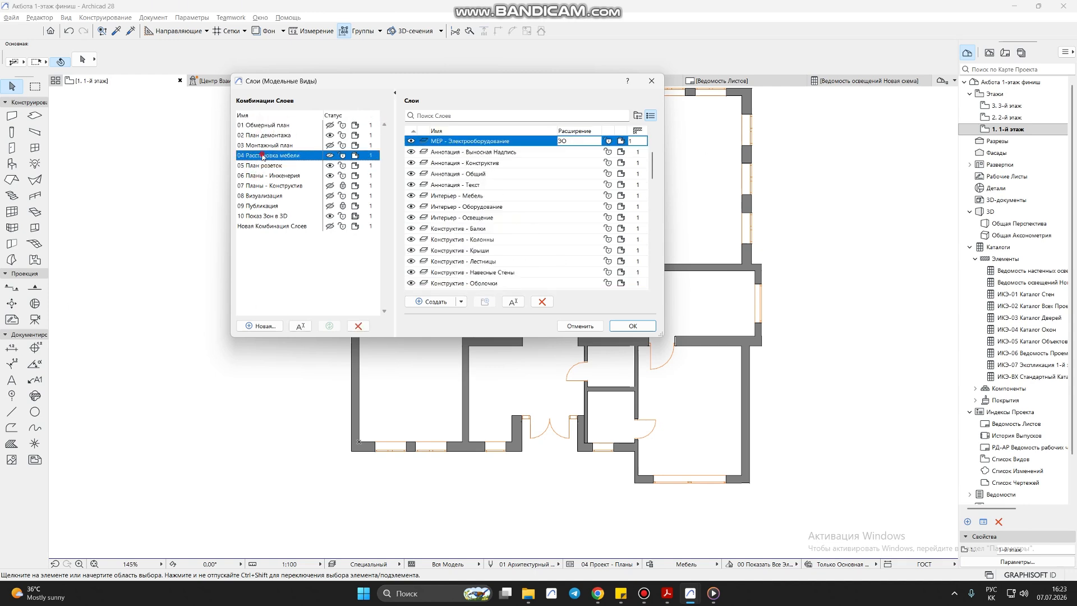
pyautogui.click(259, 145)
pyautogui.click(267, 130)
pyautogui.hotkey('alt', 'Tab')
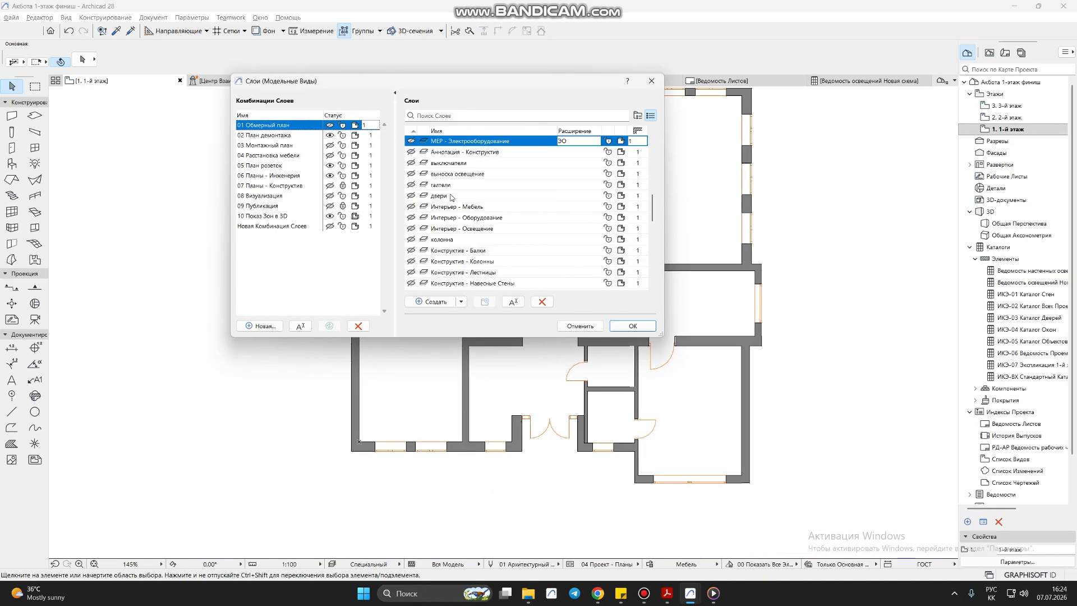
pyautogui.scroll(1, 453, 191)
pyautogui.scroll(5, 452, 180)
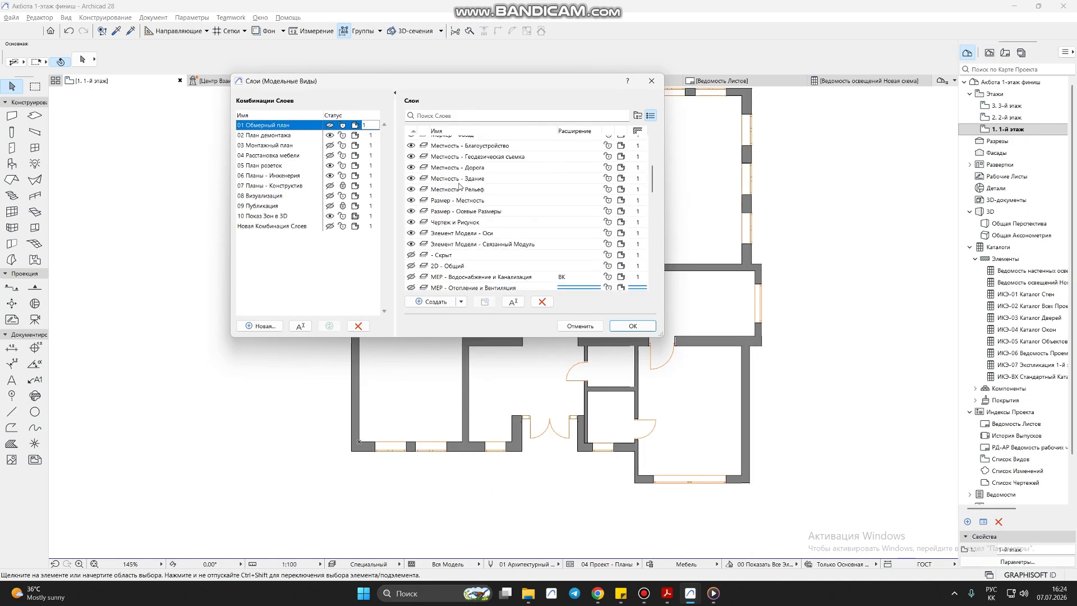
pyautogui.click(447, 142)
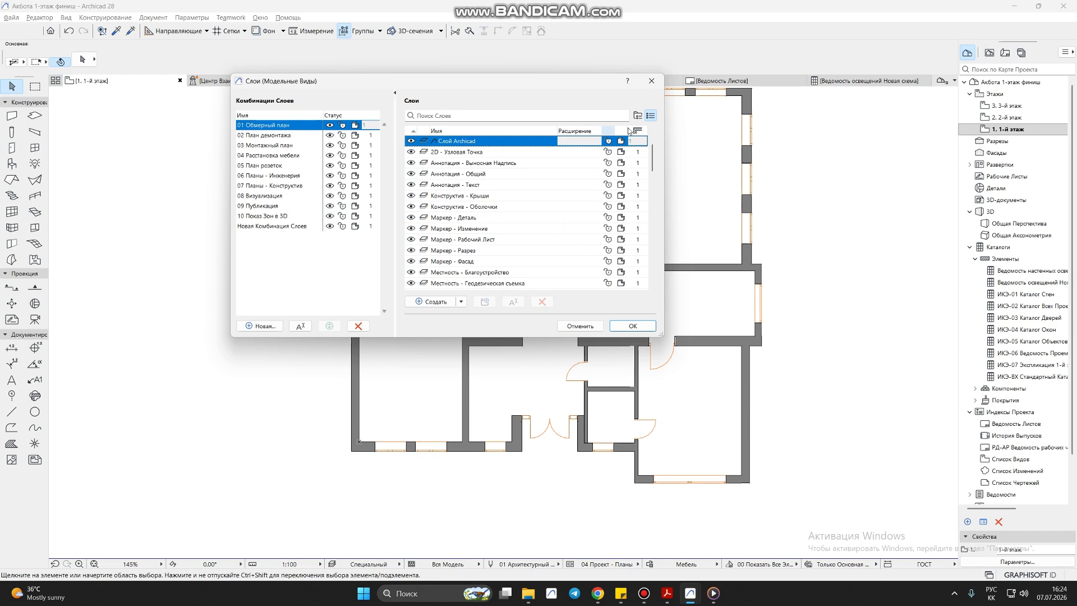
pyautogui.click(654, 115)
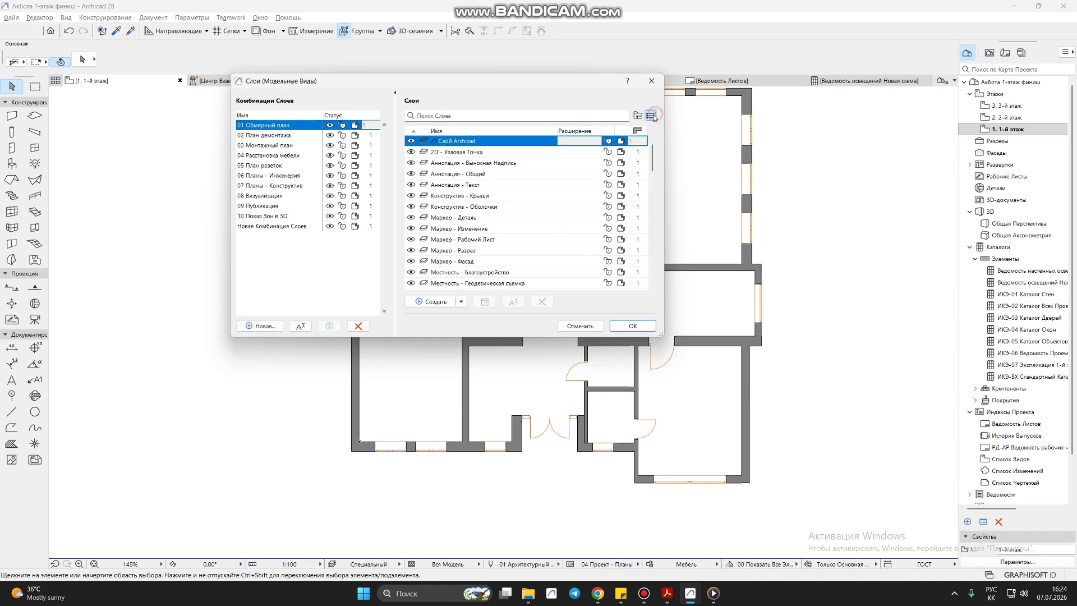
pyautogui.click(654, 115)
pyautogui.click(604, 98)
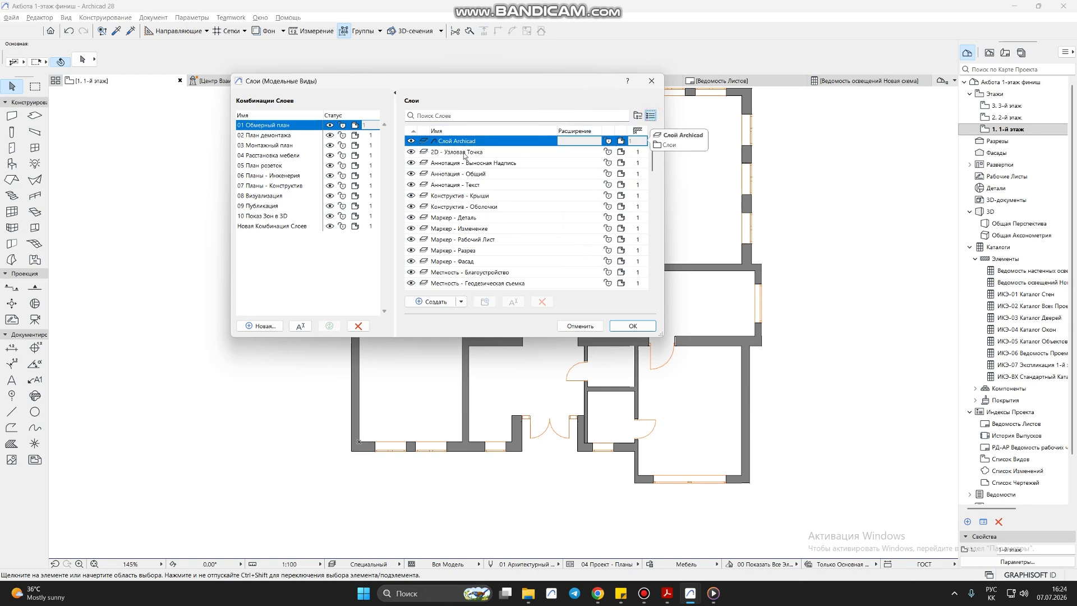
pyautogui.click(468, 153)
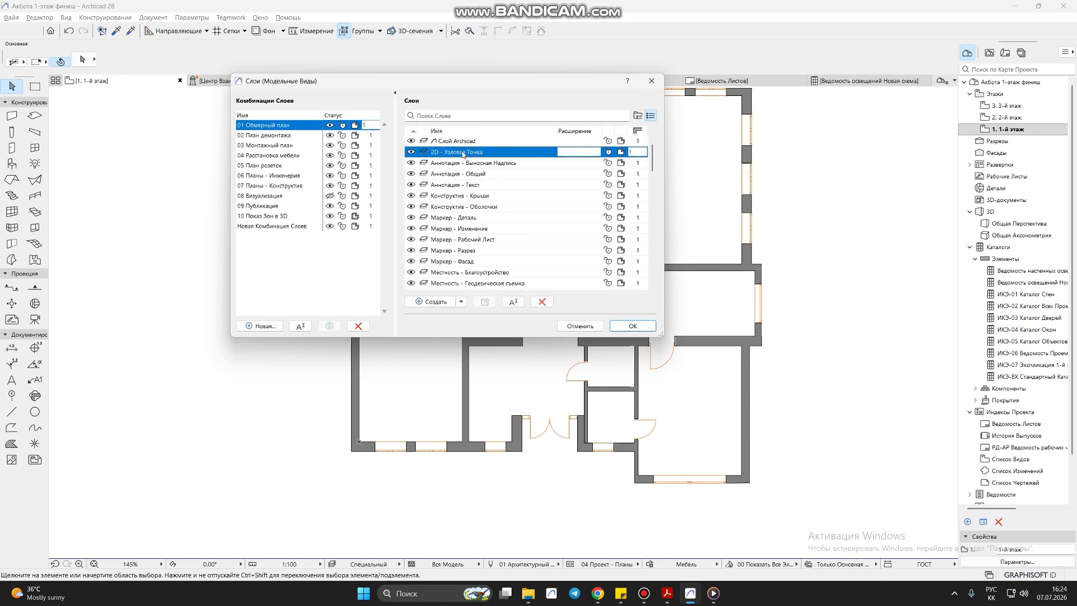
# Delete the layer combinations from 06 Планы - Инженерия through Новая Комбинация Слоев and apply the layer settings.
pyautogui.click(272, 226)
pyautogui.keyDown('shift'); pyautogui.click(273, 176); pyautogui.keyUp('shift')
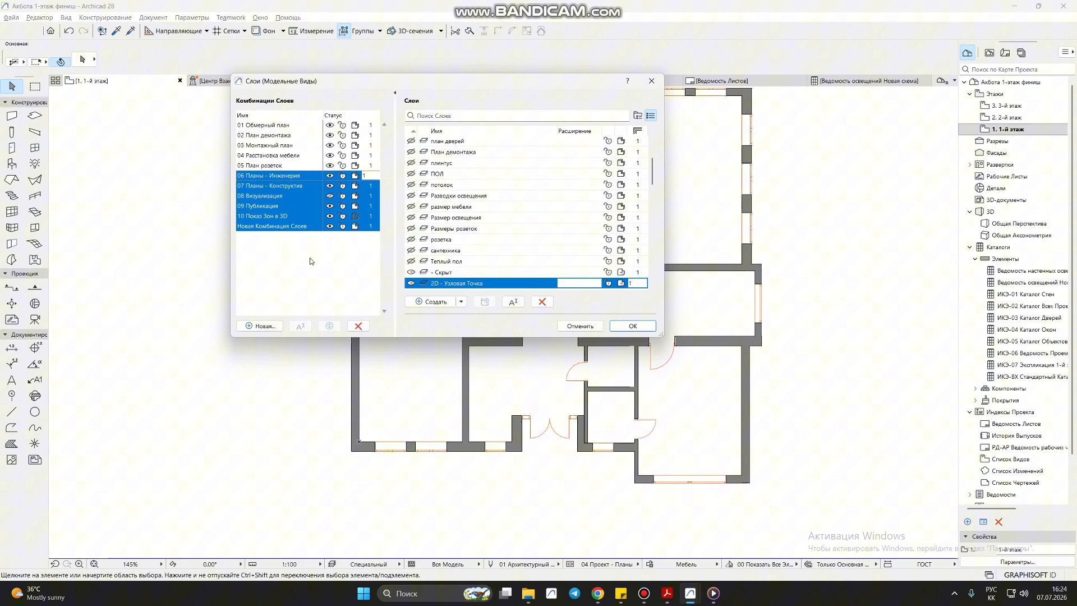
pyautogui.click(358, 325)
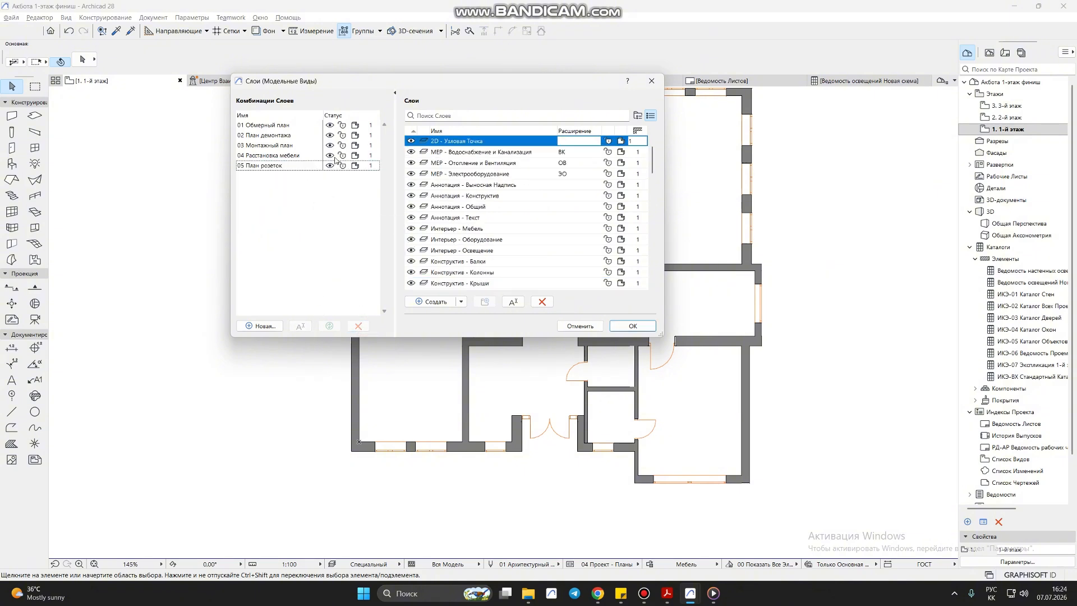
pyautogui.click(621, 326)
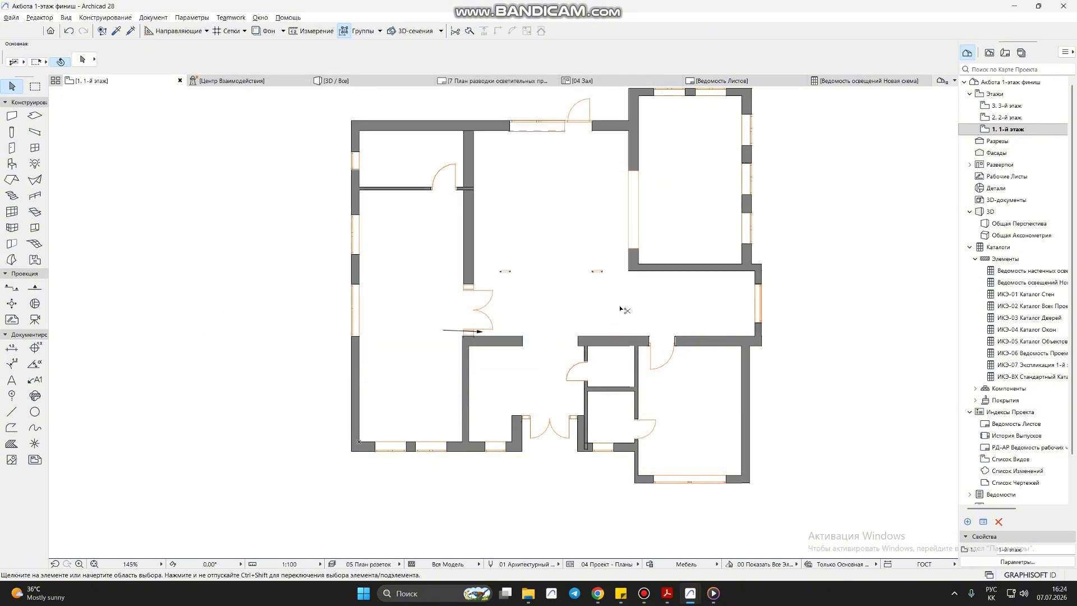
# Reopen the layer settings and hide the layer 2D - Узловая Точка in all combinations from 01 Обмерный план to 05 План розеток.
pyautogui.hotkey('ctrl', 'l')
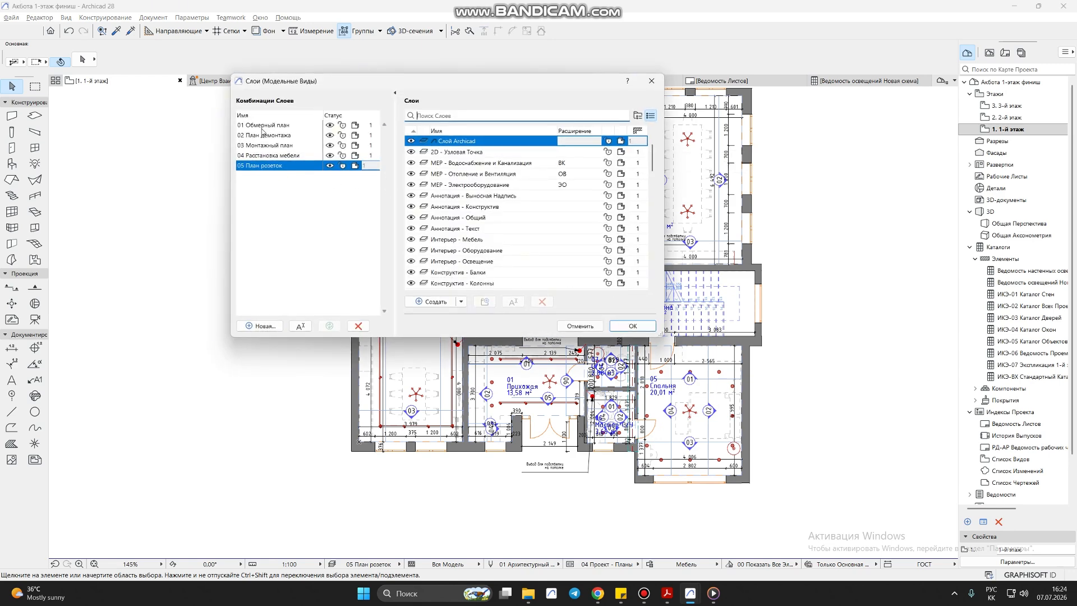
pyautogui.click(454, 152)
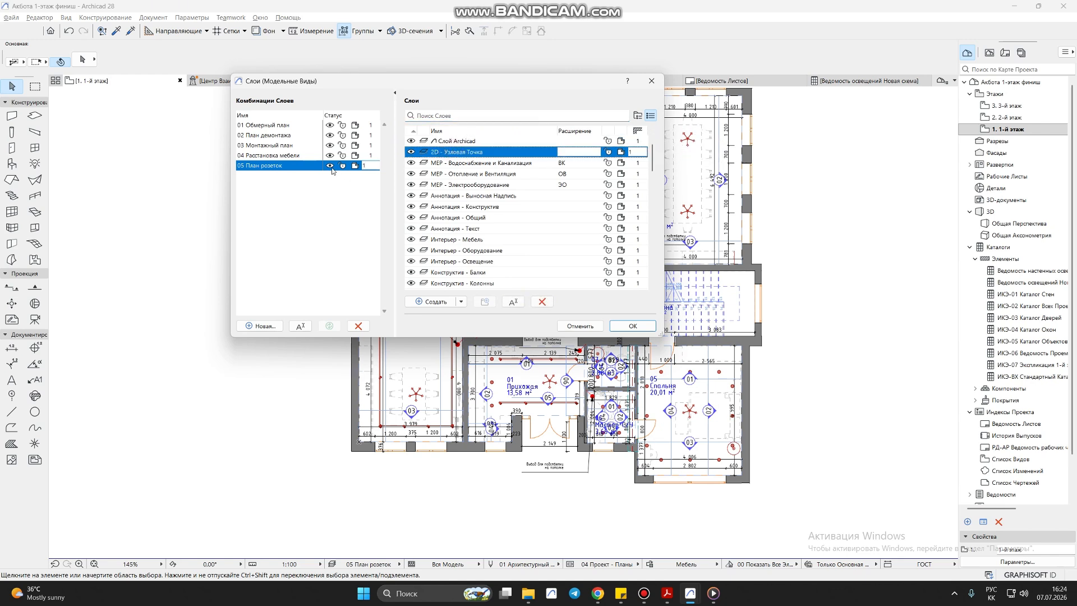
pyautogui.click(326, 125)
pyautogui.click(328, 135)
pyautogui.click(328, 145)
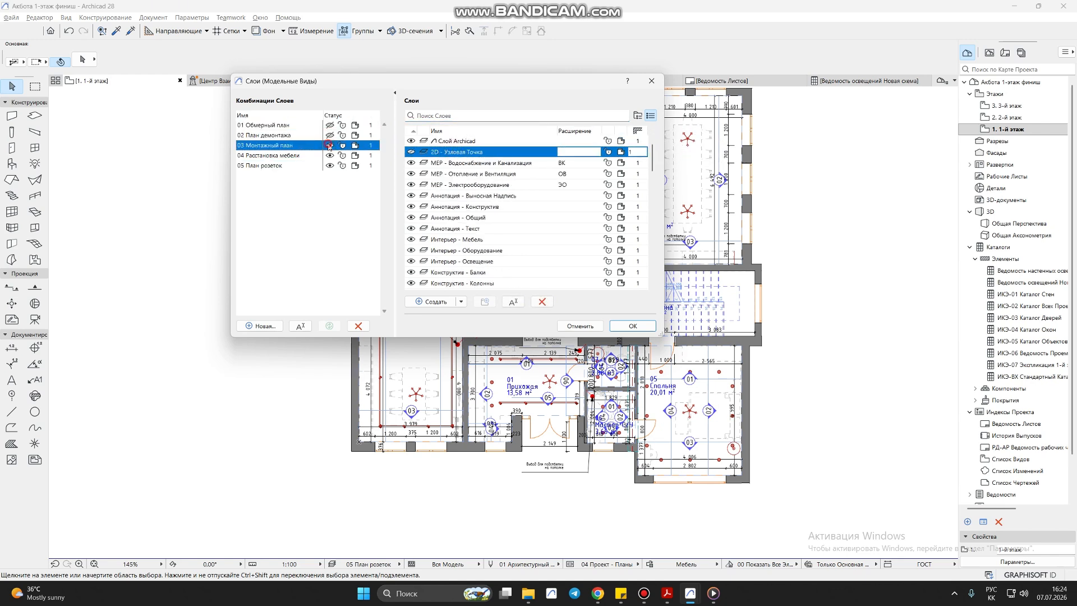
pyautogui.click(329, 155)
pyautogui.click(330, 165)
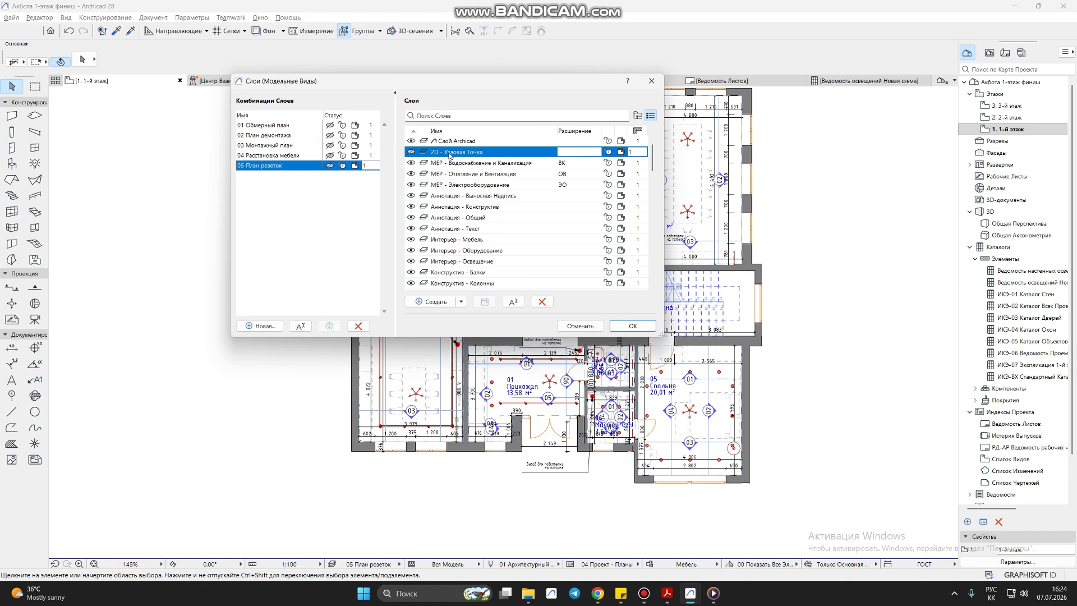
# Hide the layers МЕР - Водоснабжение и Канализация and МЕР - Отопление и Вентиляция in combinations 02 План демонтажа and 05 План розеток.
pyautogui.click(448, 162)
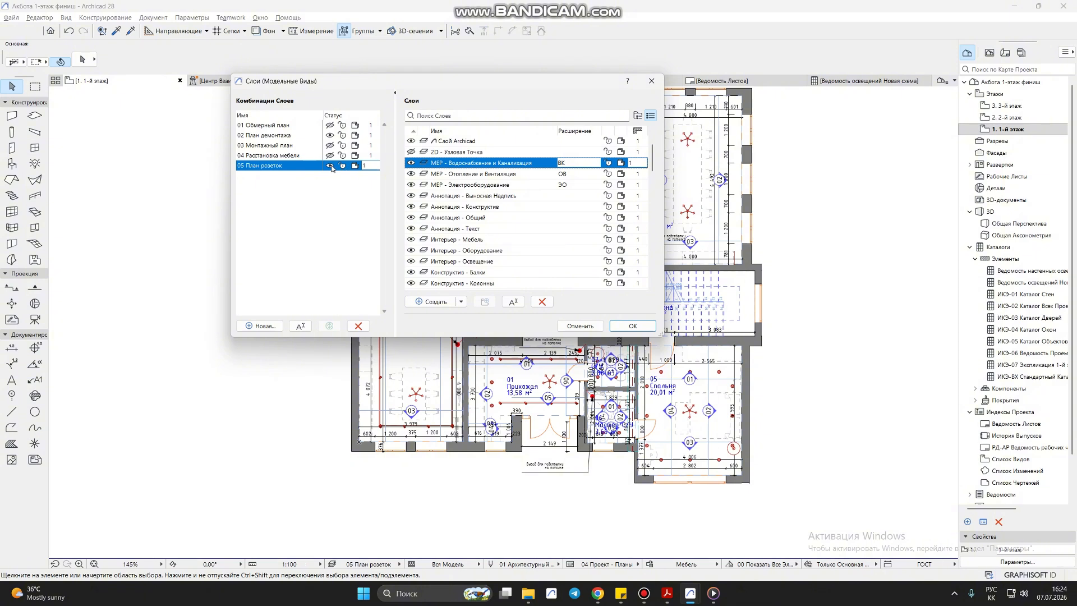
pyautogui.click(336, 135)
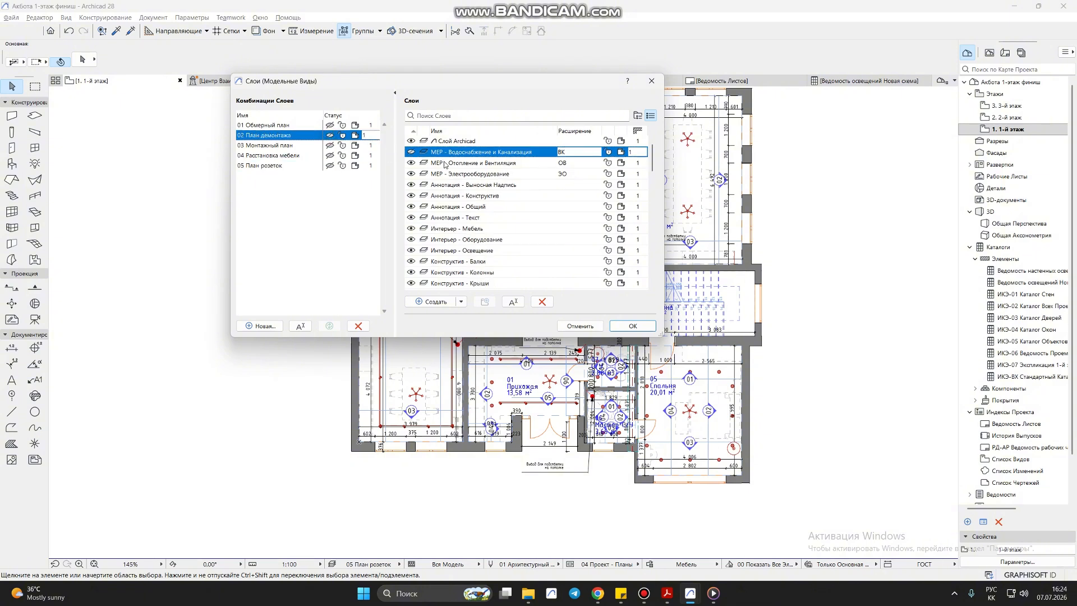
pyautogui.click(340, 166)
pyautogui.press('Up')
pyautogui.press('Up')
pyautogui.press('Up')
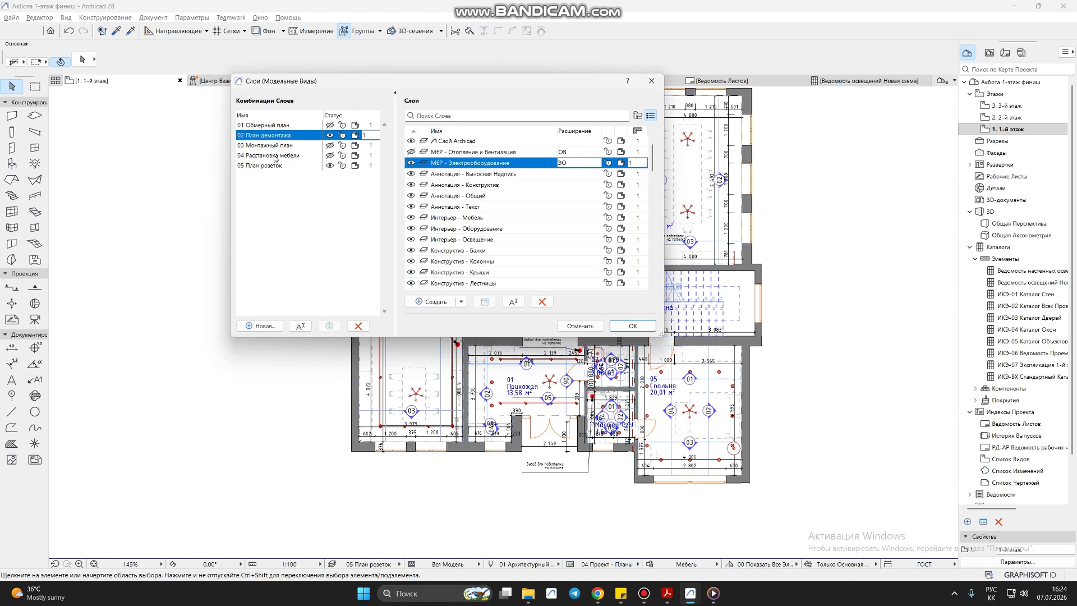
# Create a new layer combination named 06 План осветительных приборов.
pyautogui.click(277, 327)
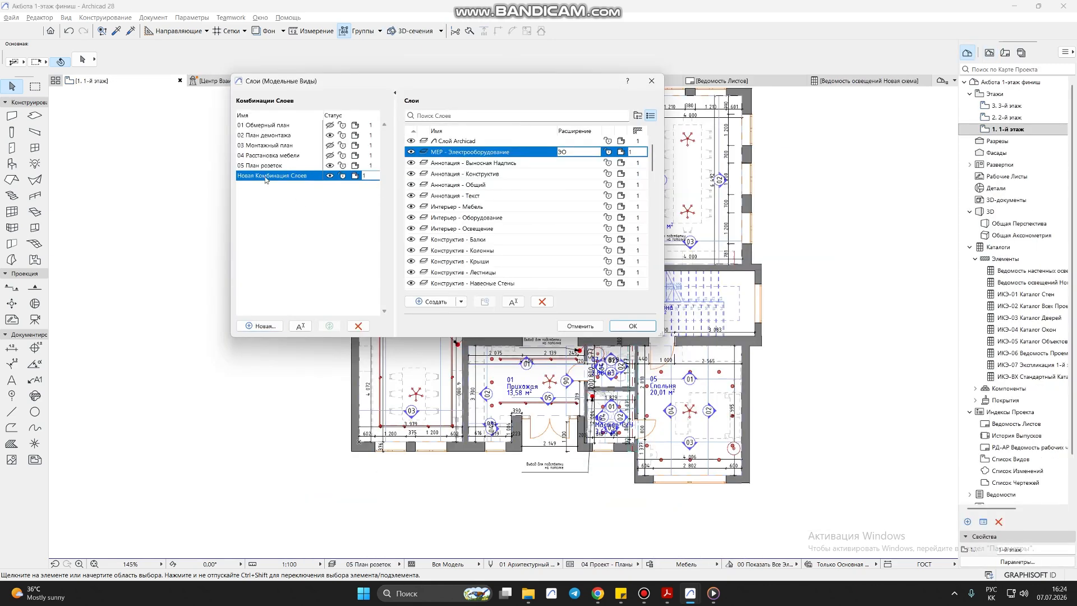
pyautogui.click(261, 177)
pyautogui.write('06 План осветите')
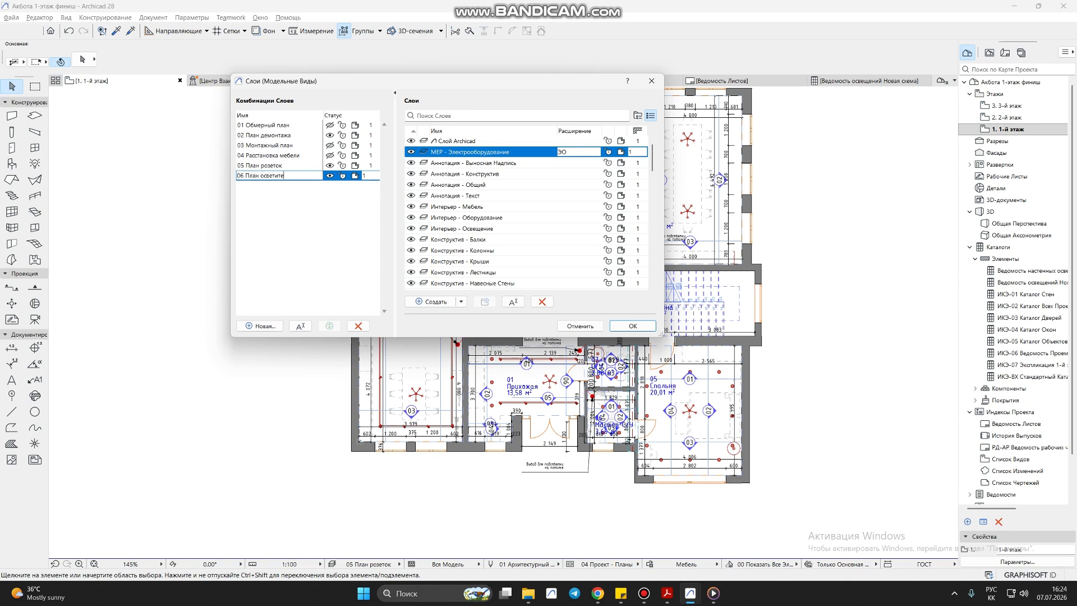
pyautogui.write('льных приборов')
pyautogui.click(291, 206)
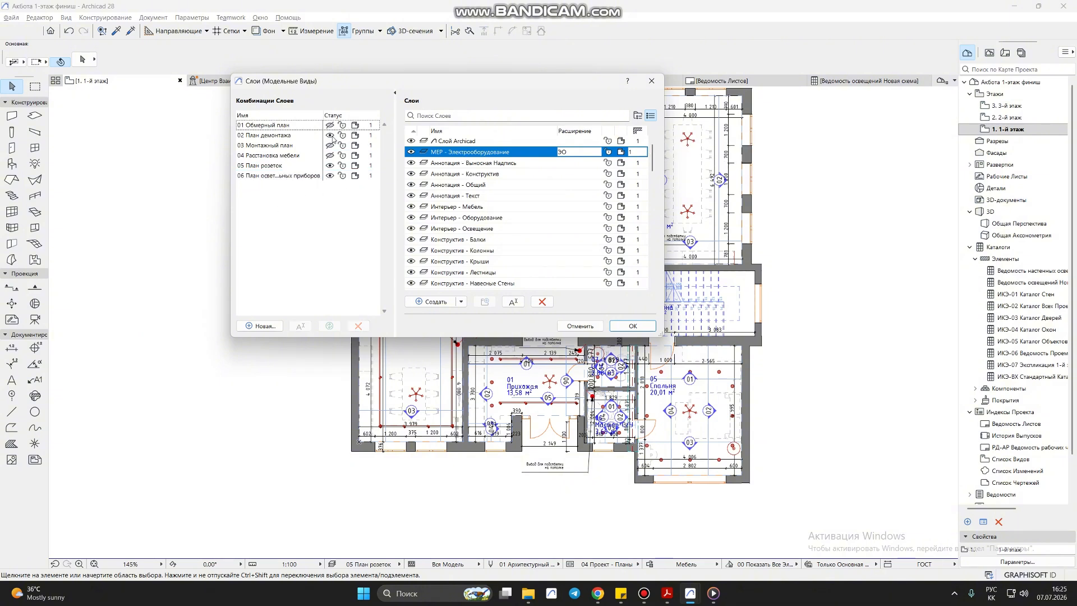
# Hide the layer МЕР - Электрооборудование in combinations 02 План демонтажа and 05 План розеток, keeping it shown in 06 План осветительных приборов.
pyautogui.click(330, 166)
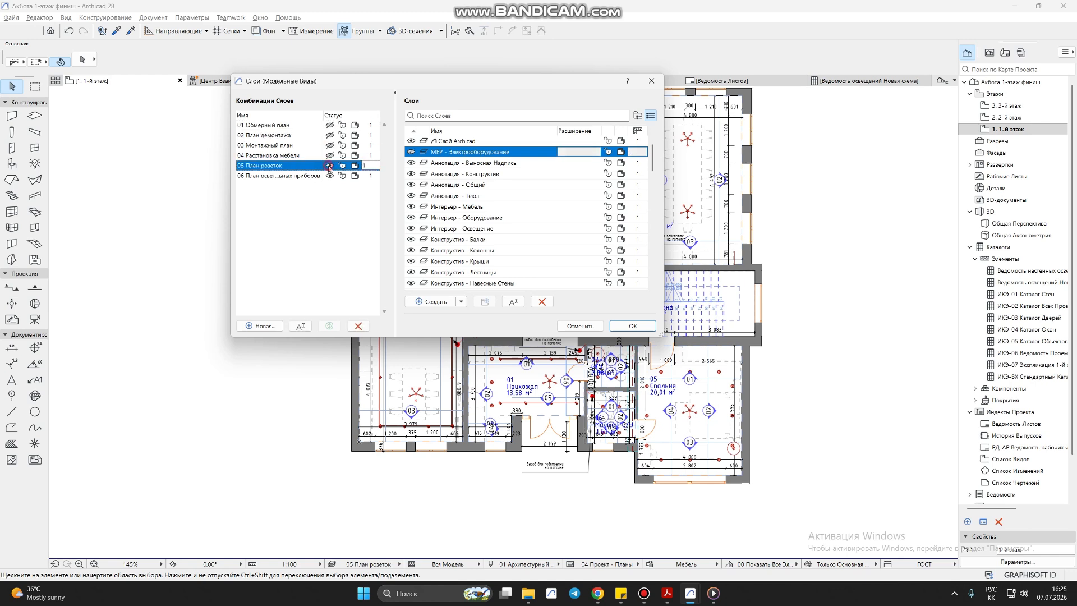
pyautogui.click(296, 176)
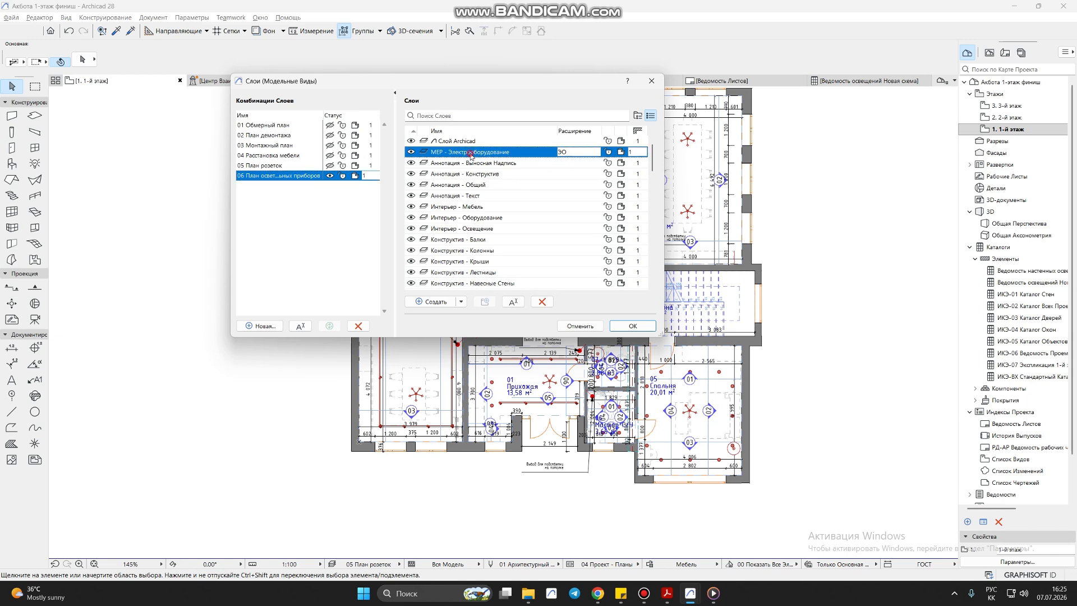
pyautogui.click(508, 142)
pyautogui.click(505, 152)
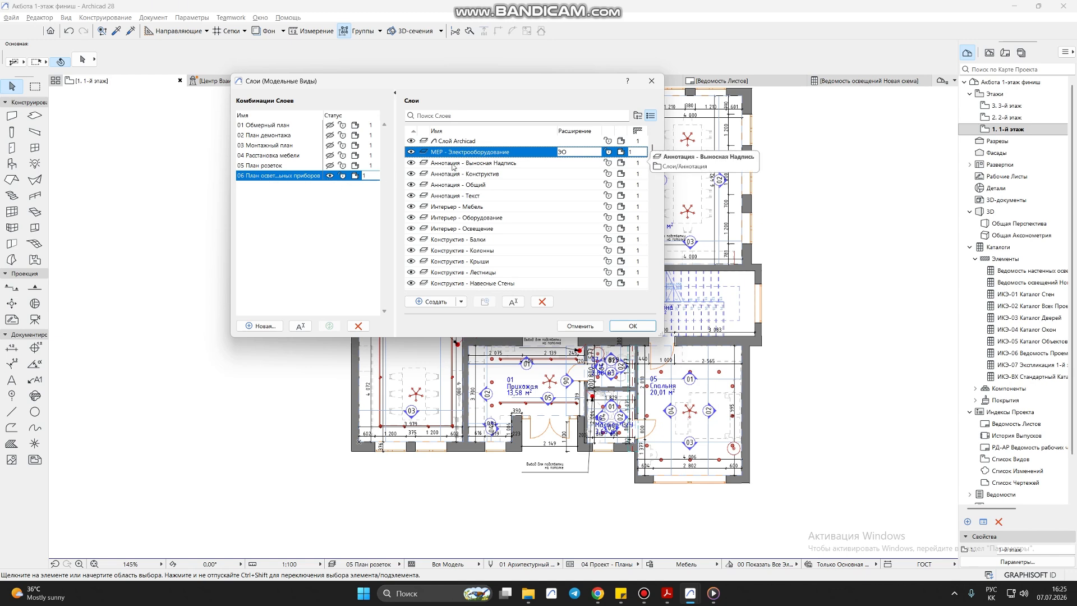
# Hide the layer Интерьер - Мебель in combinations 02 План демонтажа, 03 Монтажный план and 06 План осветительных приборов.
pyautogui.click(452, 164)
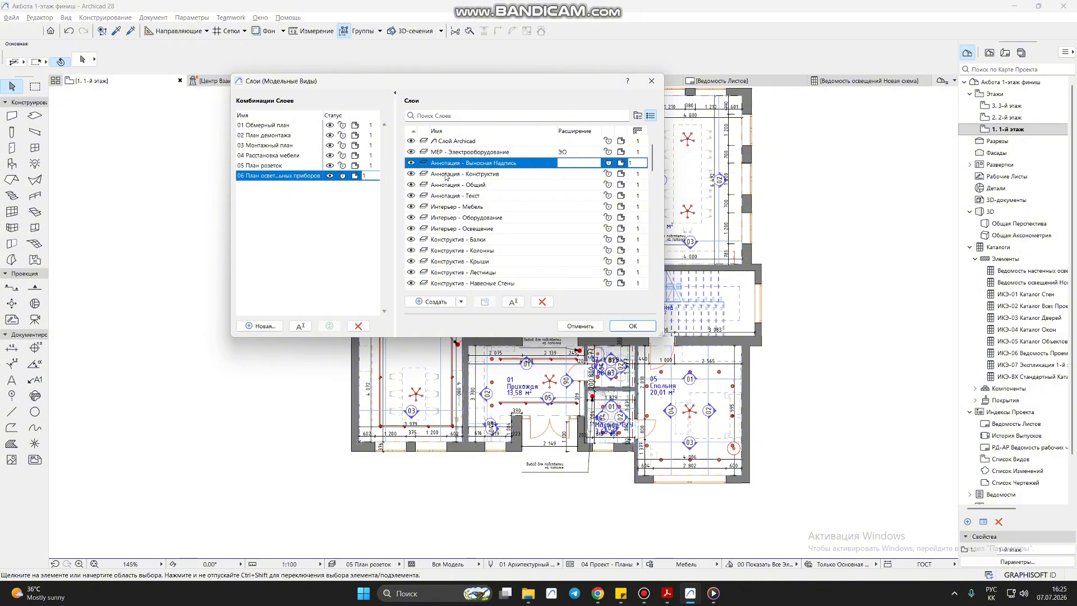
pyautogui.click(469, 207)
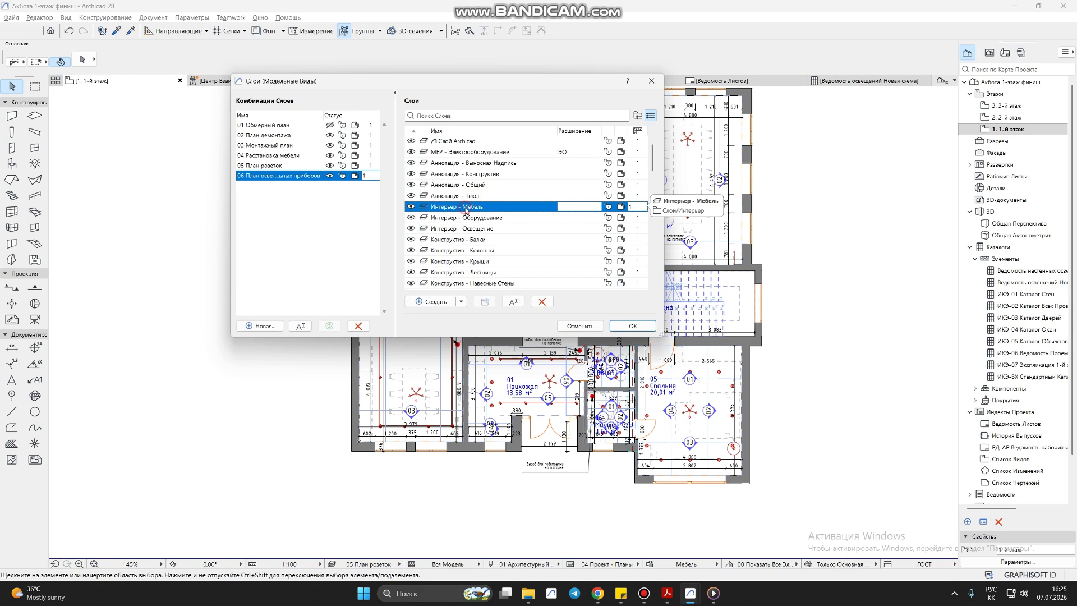
pyautogui.click(331, 136)
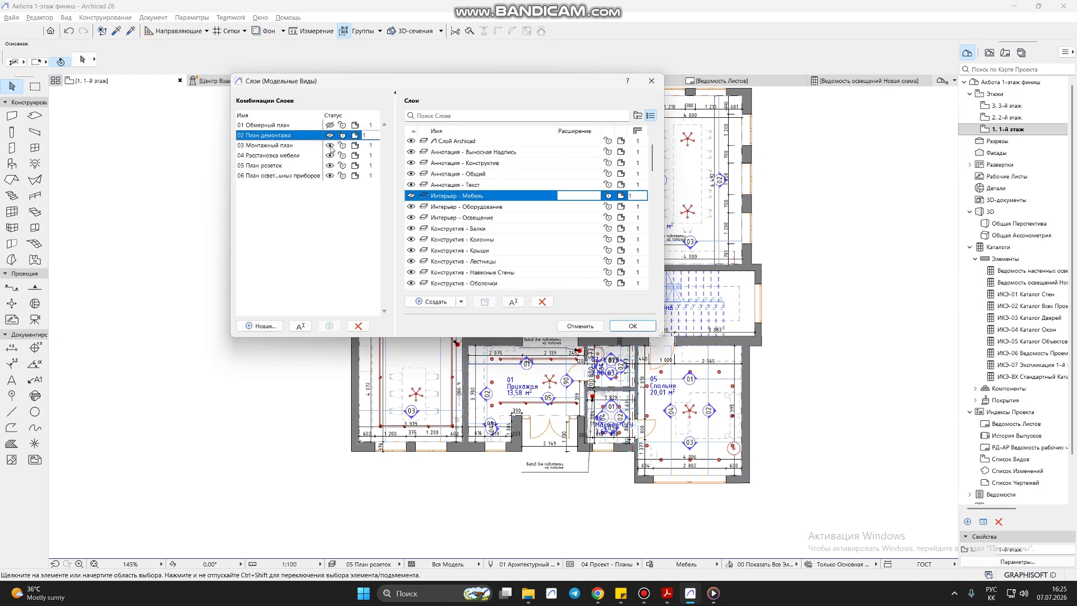
pyautogui.click(331, 147)
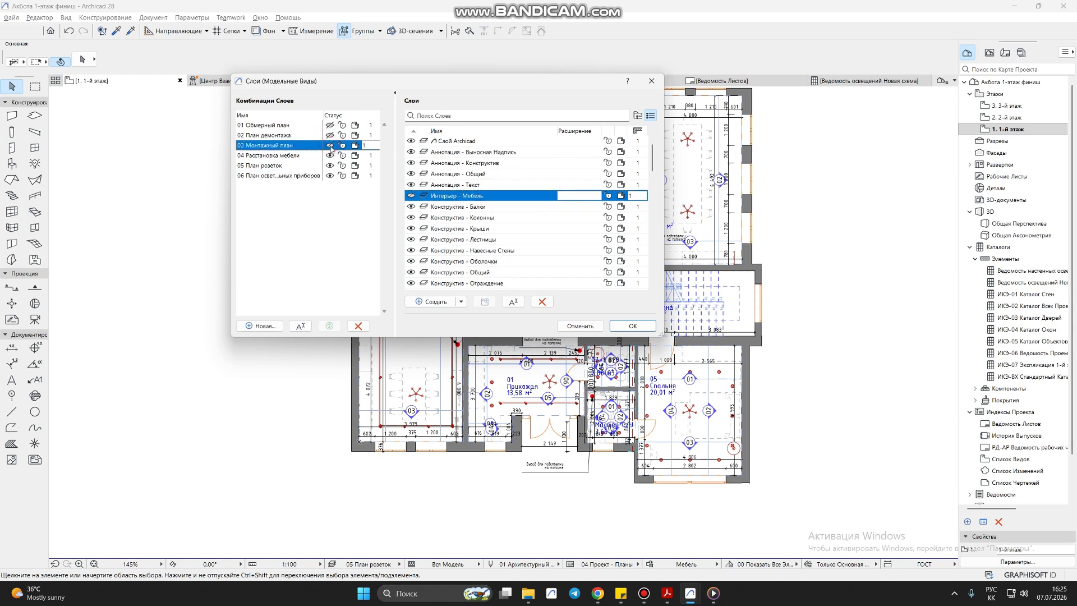
pyautogui.click(335, 178)
# Show the layers Конструктив - Балки and Конструктив - Колонны in combination 01 Обмерный план.
pyautogui.click(470, 240)
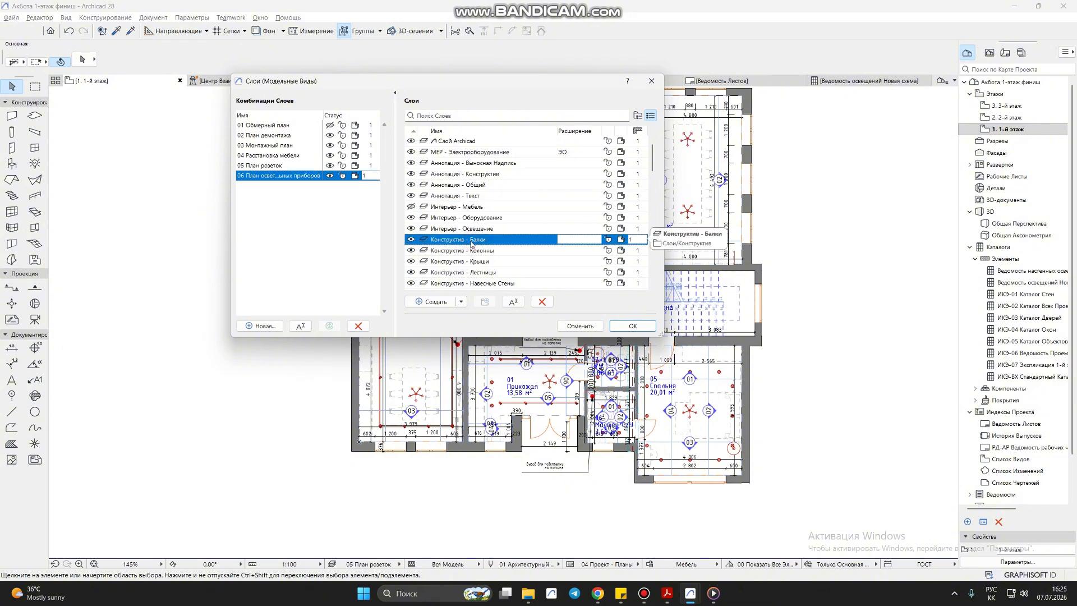
pyautogui.click(330, 126)
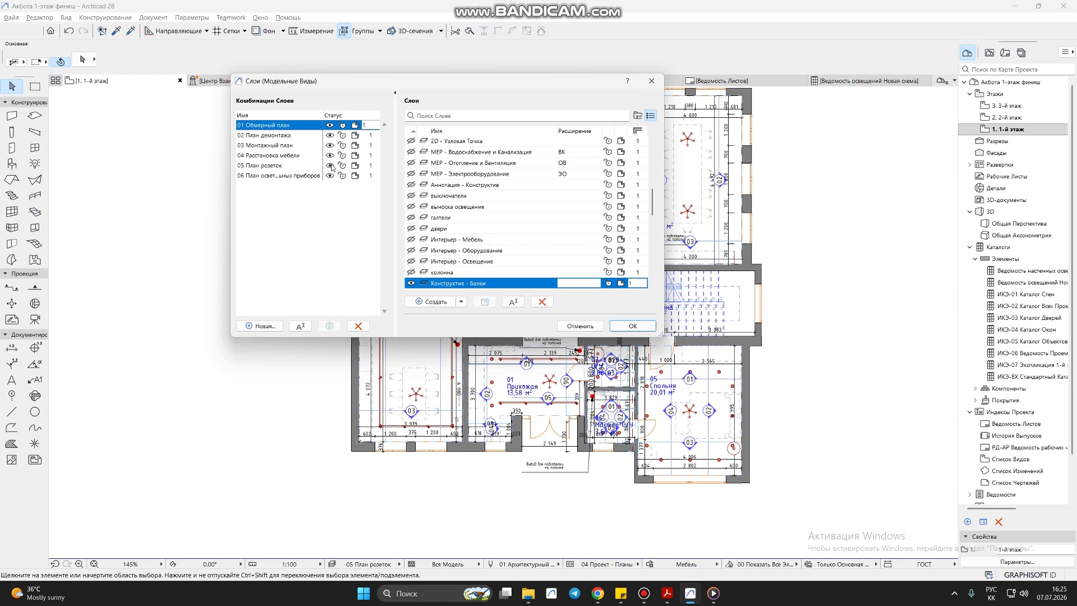
pyautogui.scroll(-1, 478, 252)
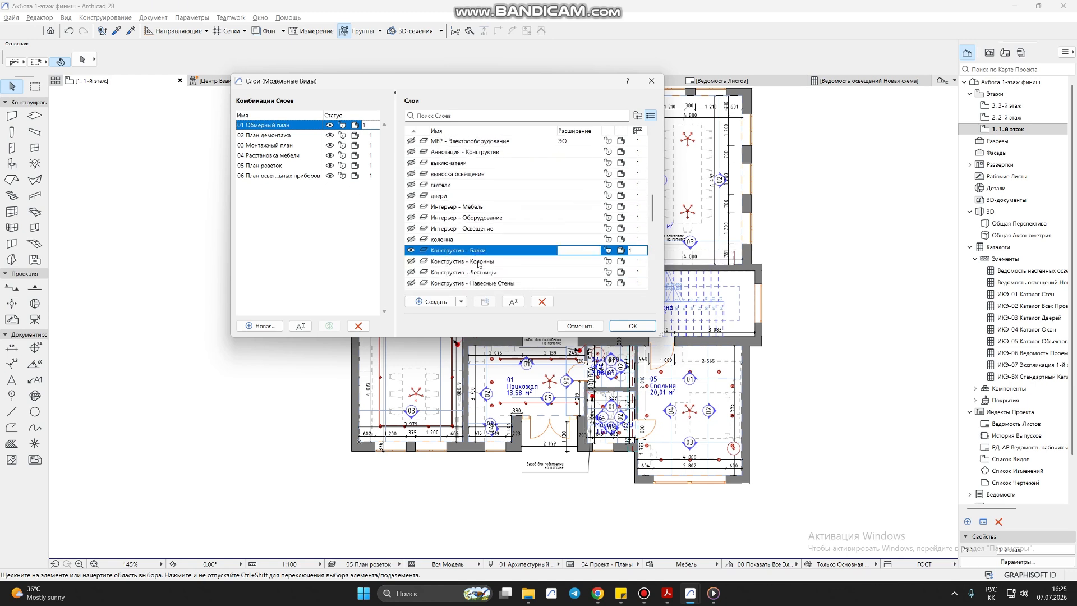
pyautogui.scroll(-1, 478, 262)
pyautogui.click(480, 229)
pyautogui.click(330, 126)
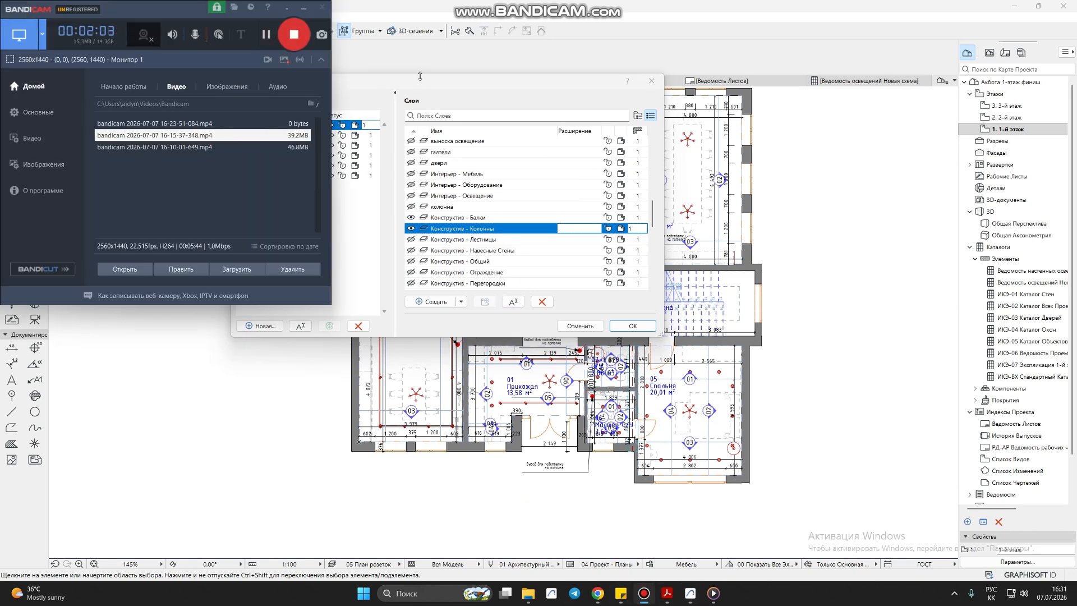
pyautogui.click(422, 87)
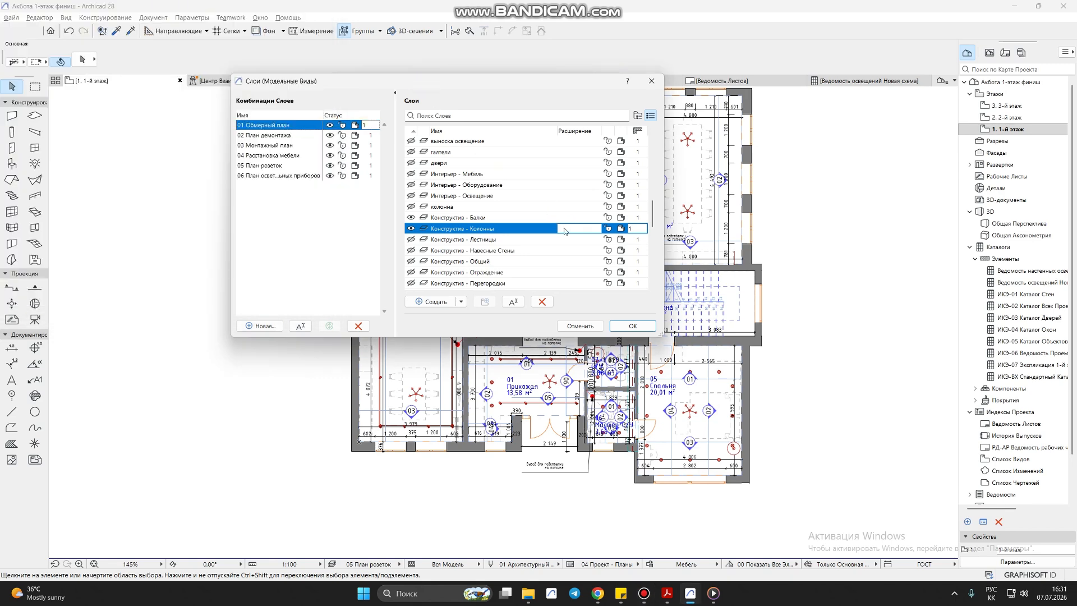
# Show the layer Конструктив - Лестницы in combination 01 Обмерный план and check the curtain wall and slab layers.
pyautogui.click(474, 240)
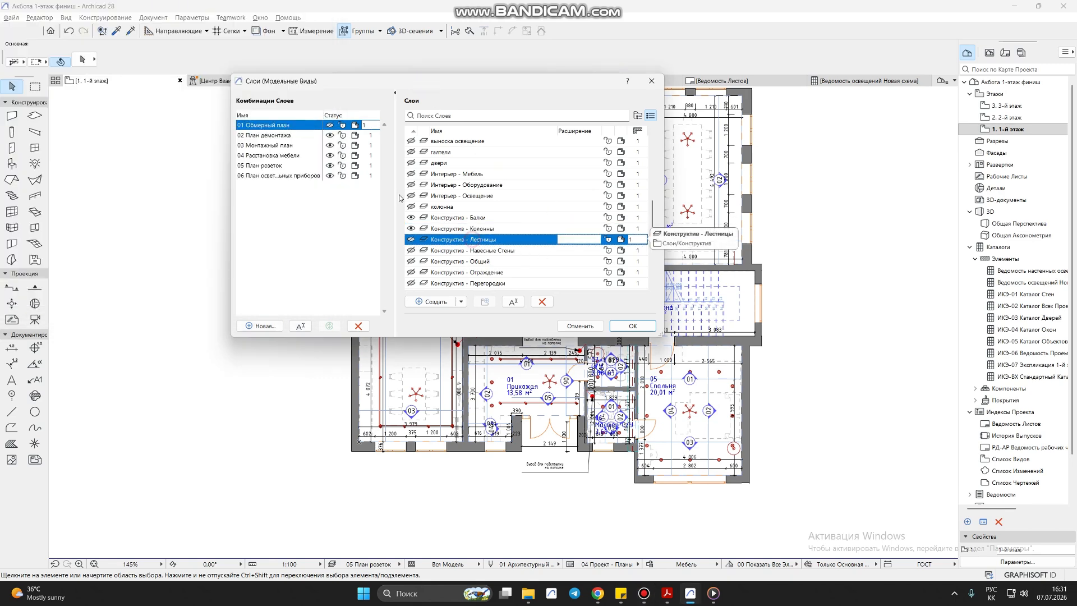
pyautogui.click(481, 252)
pyautogui.scroll(-1, 484, 247)
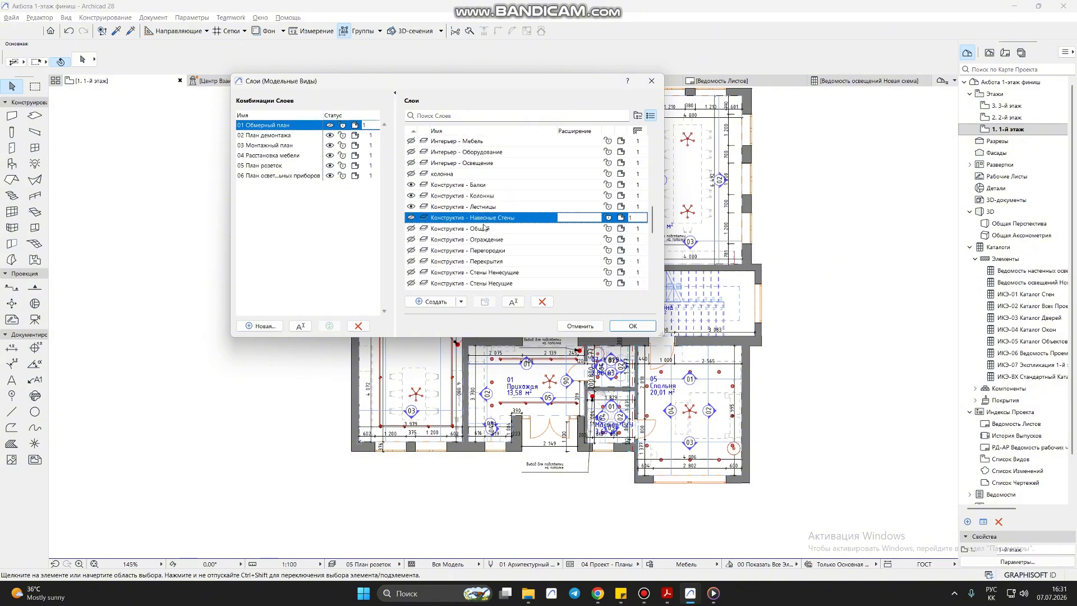
pyautogui.click(488, 262)
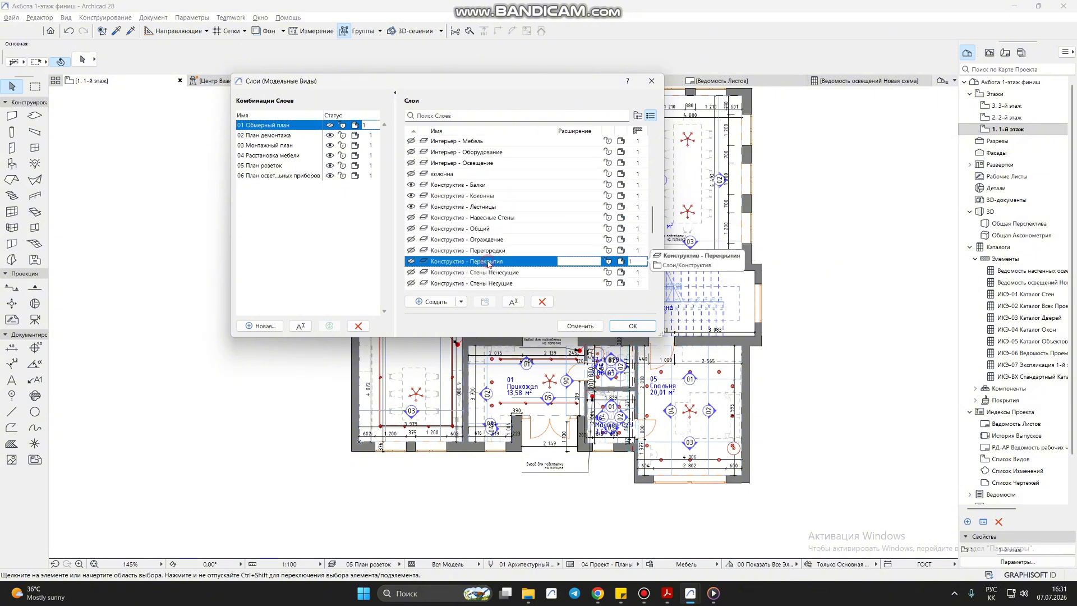
pyautogui.scroll(-1, 488, 264)
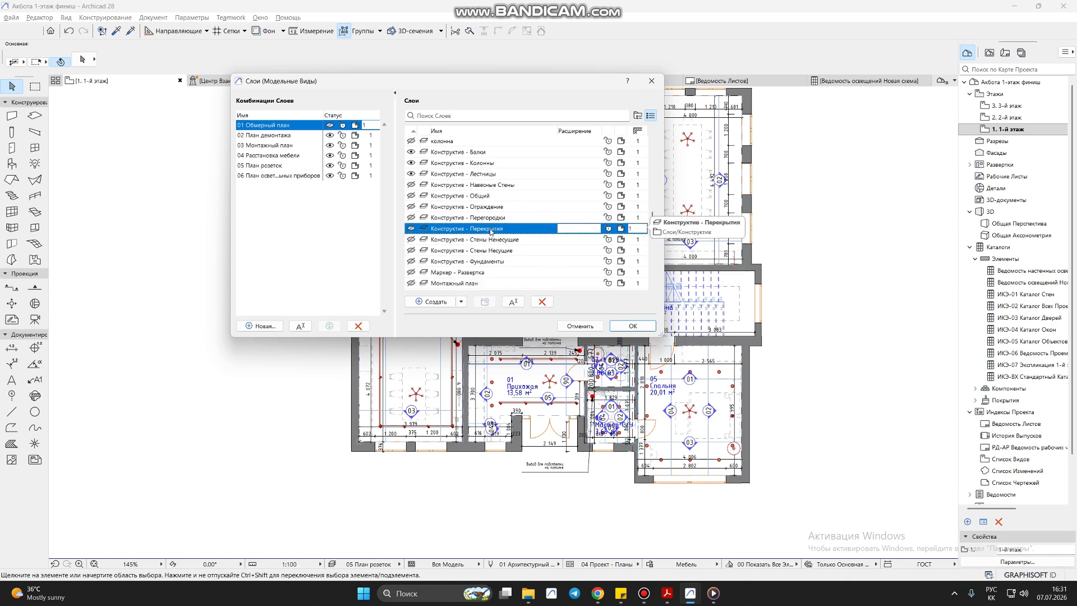
# Show the layers Конструктив - Стены Несущие and Конструктив - Стены Ненесущие in combination 01 Обмерный план.
pyautogui.click(495, 253)
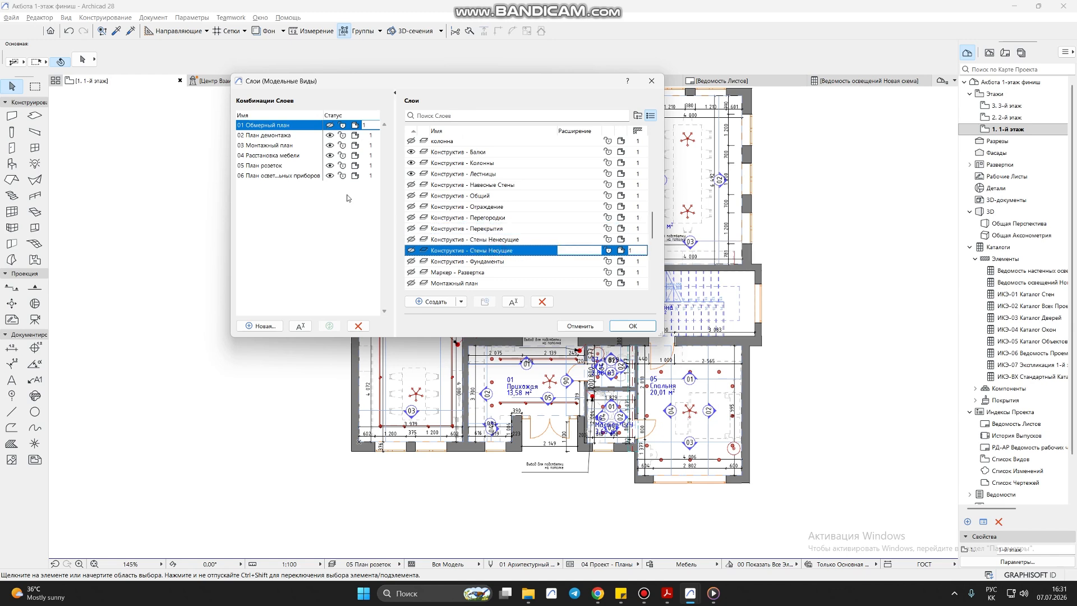
pyautogui.click(486, 241)
pyautogui.click(330, 127)
# Select the layer Маркер - Развертка and switch to the layer settings of the other open Archicad house project.
pyautogui.scroll(-1, 487, 223)
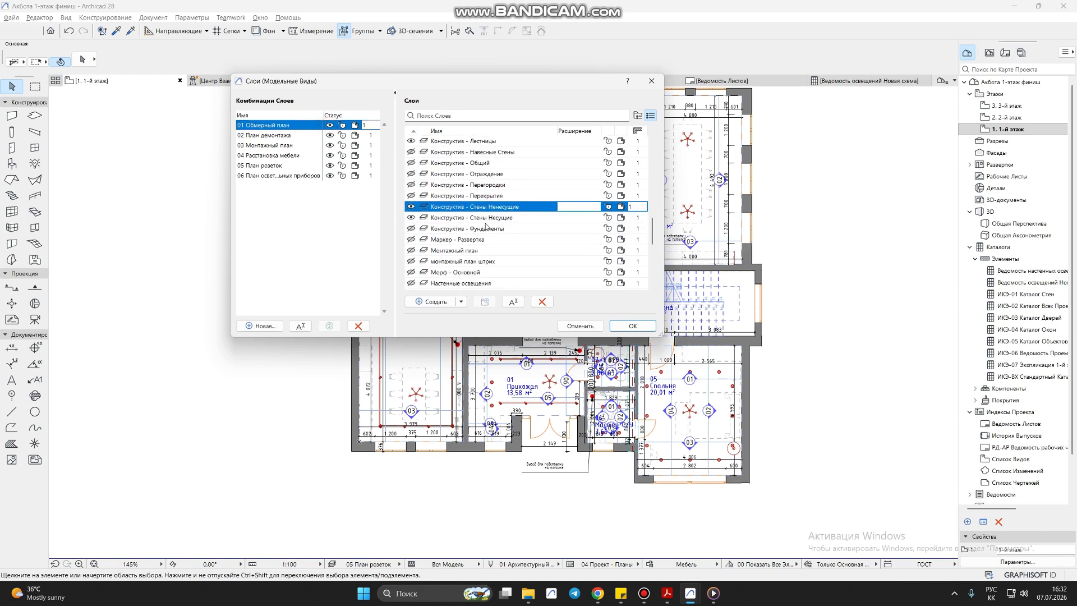
pyautogui.click(470, 242)
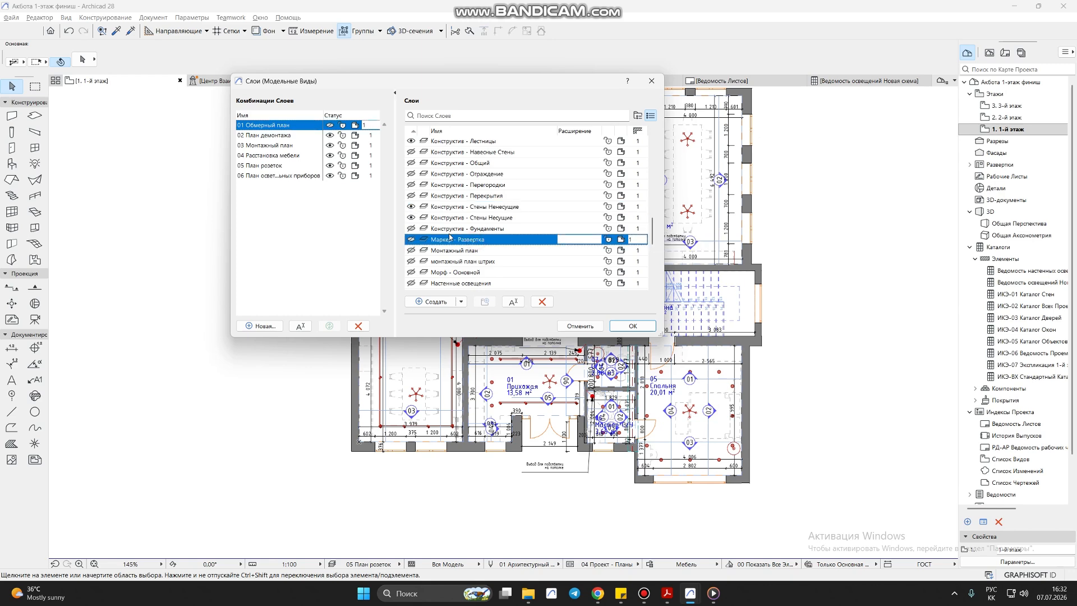
pyautogui.hotkey('alt', 'Tab')
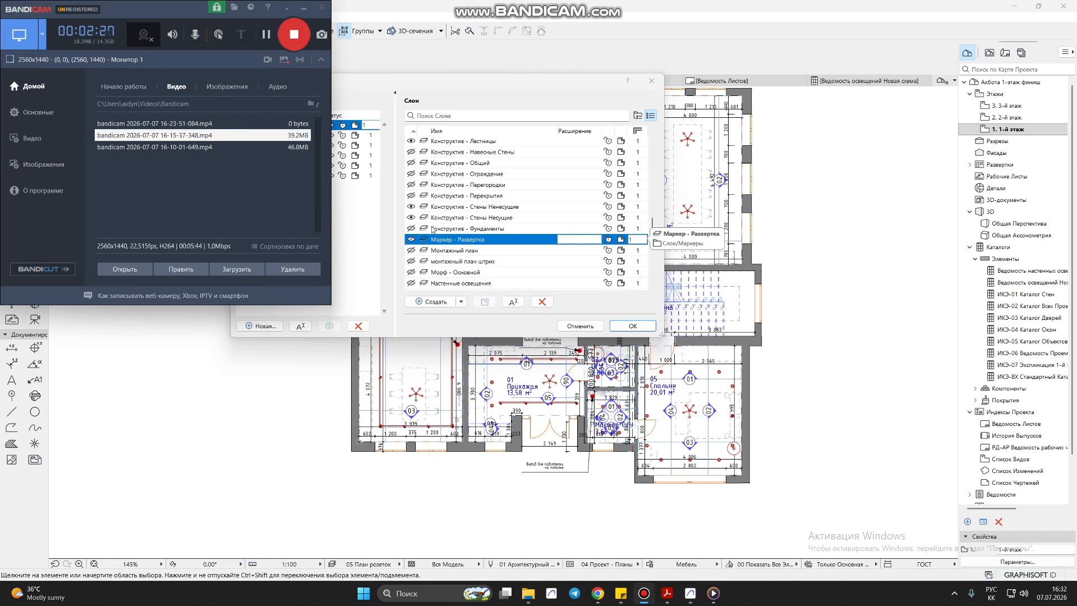
pyautogui.hotkey('alt', 'Tab')
pyautogui.click(429, 227)
pyautogui.click(507, 275)
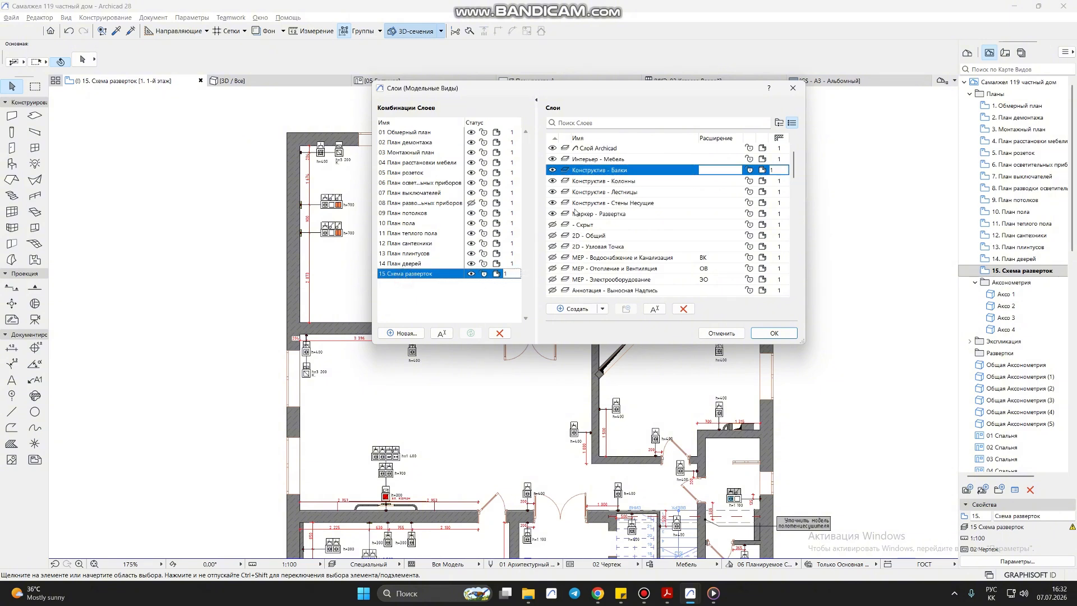
# Search the reference project's layers for "мар", check which combinations show Маркер - Развертка, and close the layer settings.
pyautogui.click(603, 123)
pyautogui.write('мар')
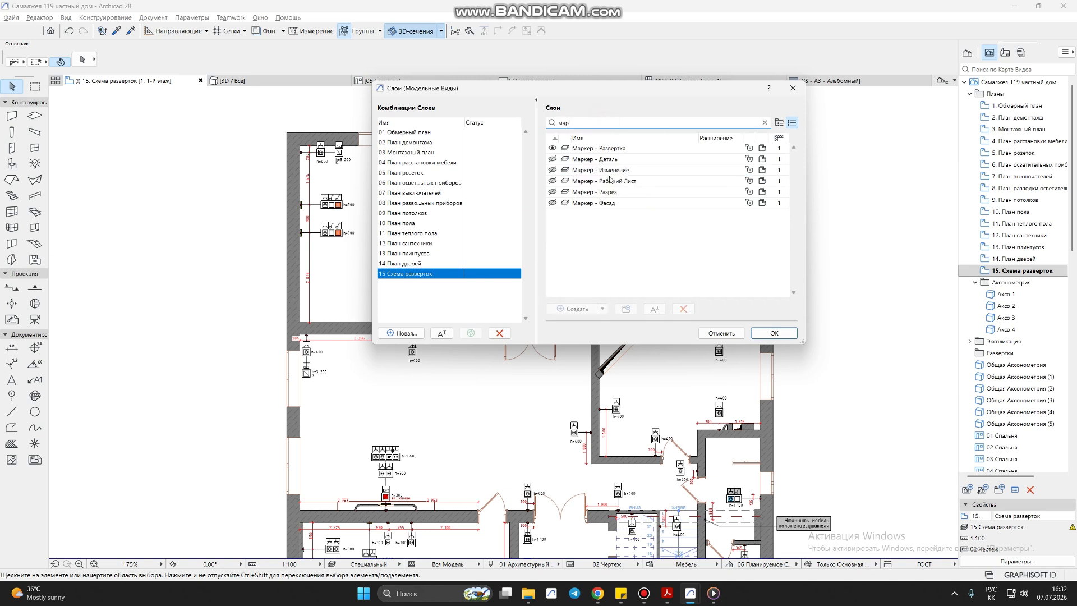
pyautogui.click(599, 148)
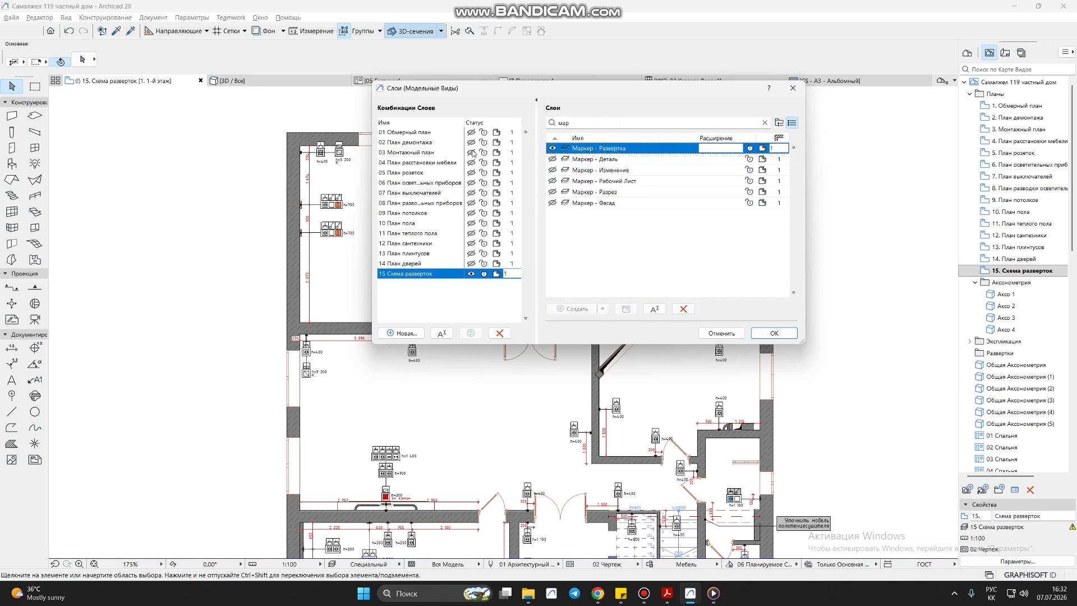
pyautogui.click(471, 274)
pyautogui.click(726, 241)
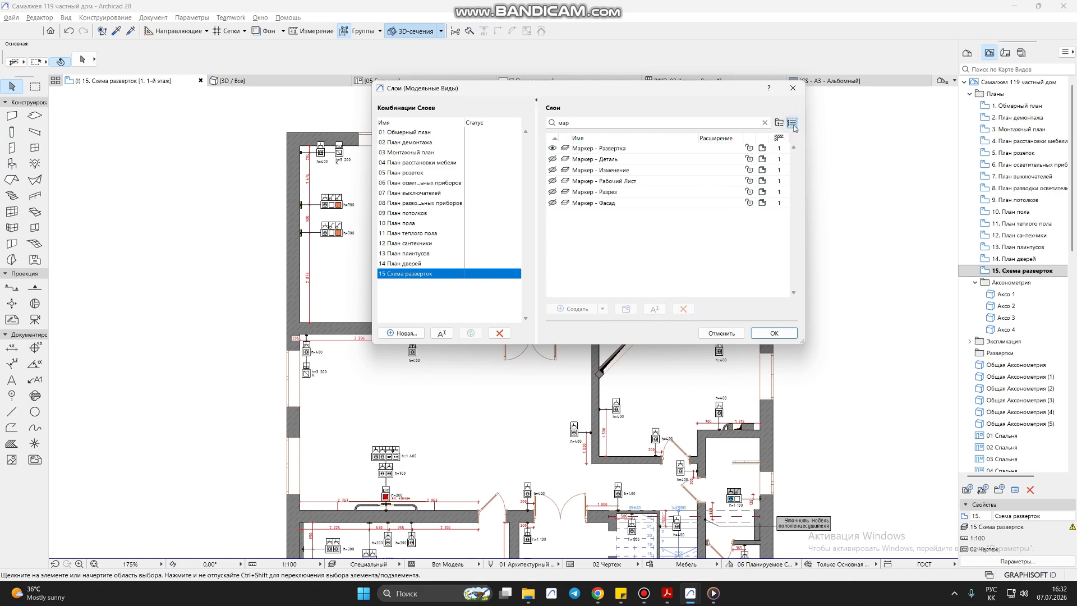
pyautogui.click(793, 88)
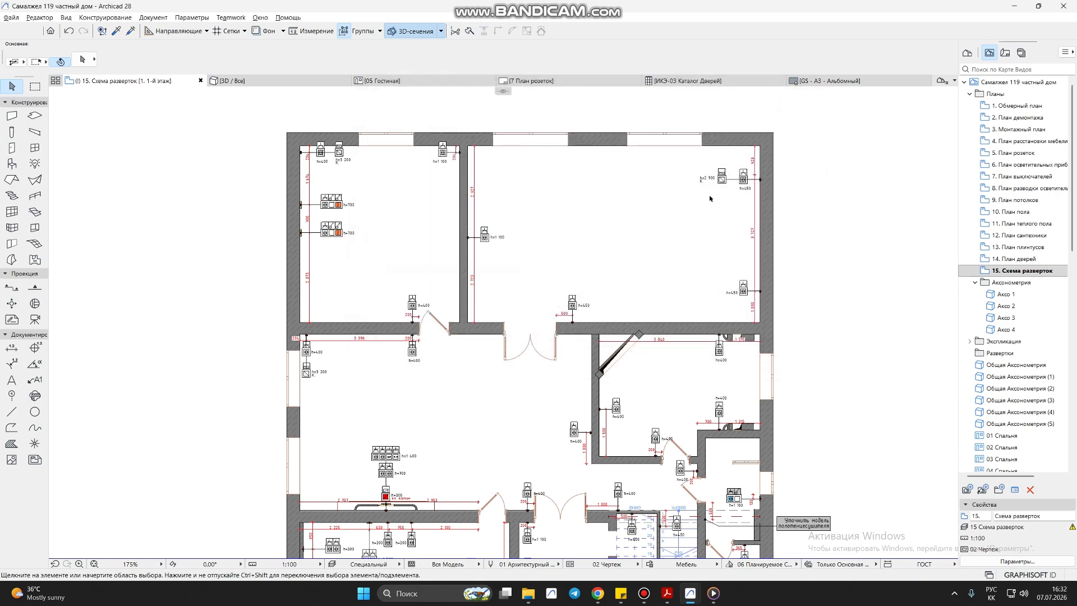
# Reopen the layer settings and examine which combinations show the annotation callout, Конструктив, План розеток and Размеры розеток layers.
pyautogui.hotkey('ctrl', 'shift', 'l')
pyautogui.click(606, 159)
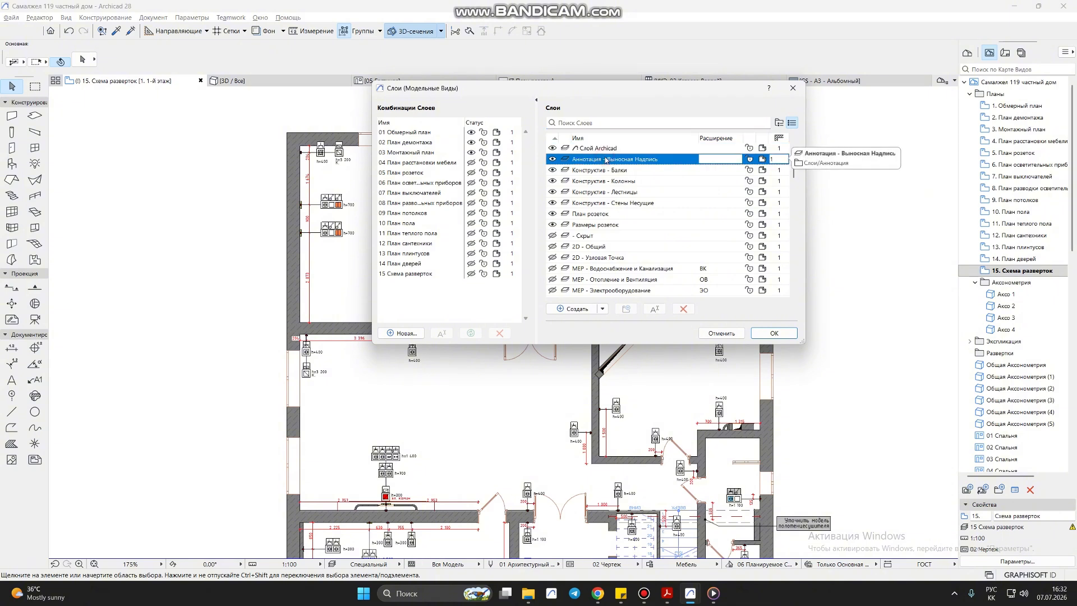
pyautogui.click(617, 170)
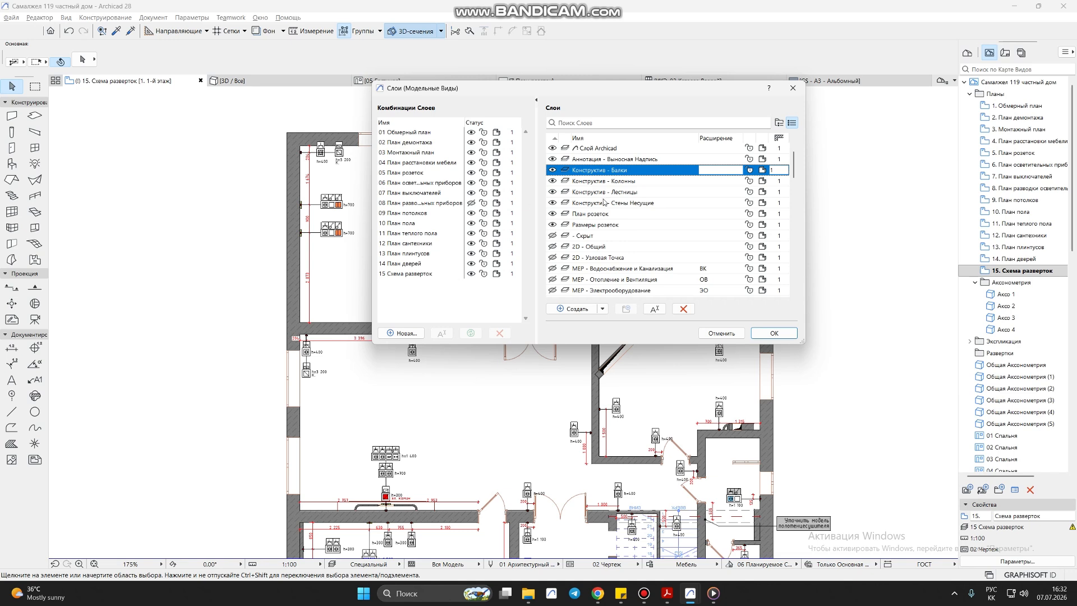
pyautogui.click(623, 182)
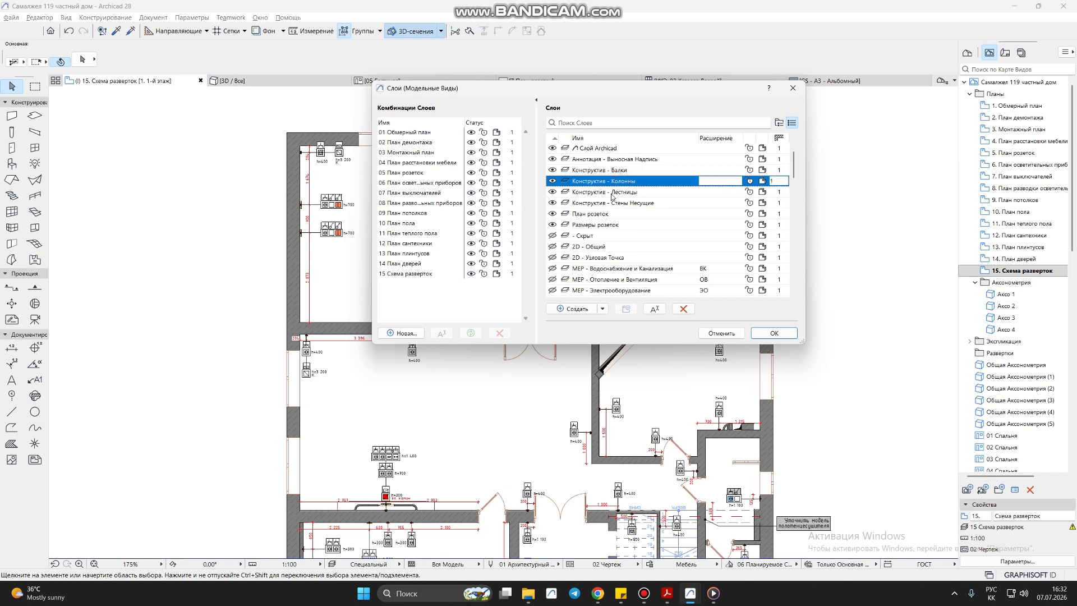
pyautogui.click(611, 193)
pyautogui.click(617, 204)
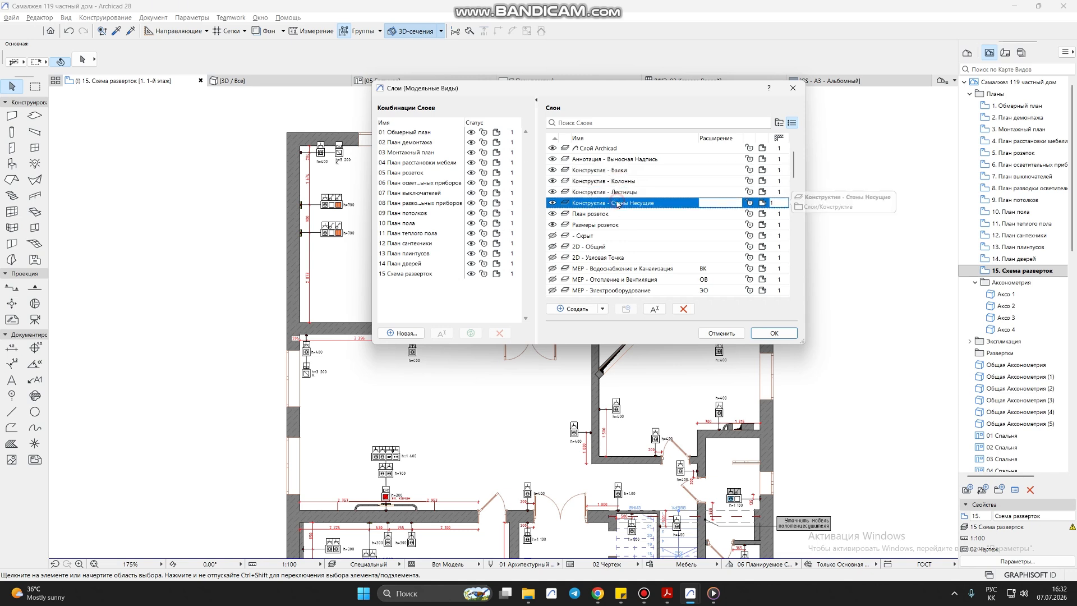
pyautogui.click(613, 215)
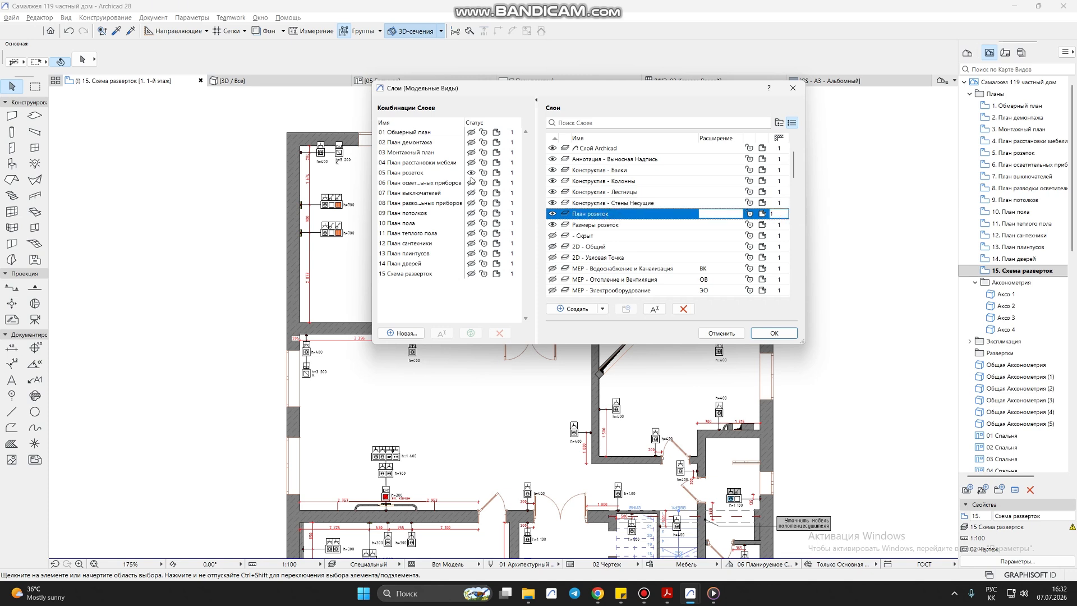
pyautogui.click(587, 225)
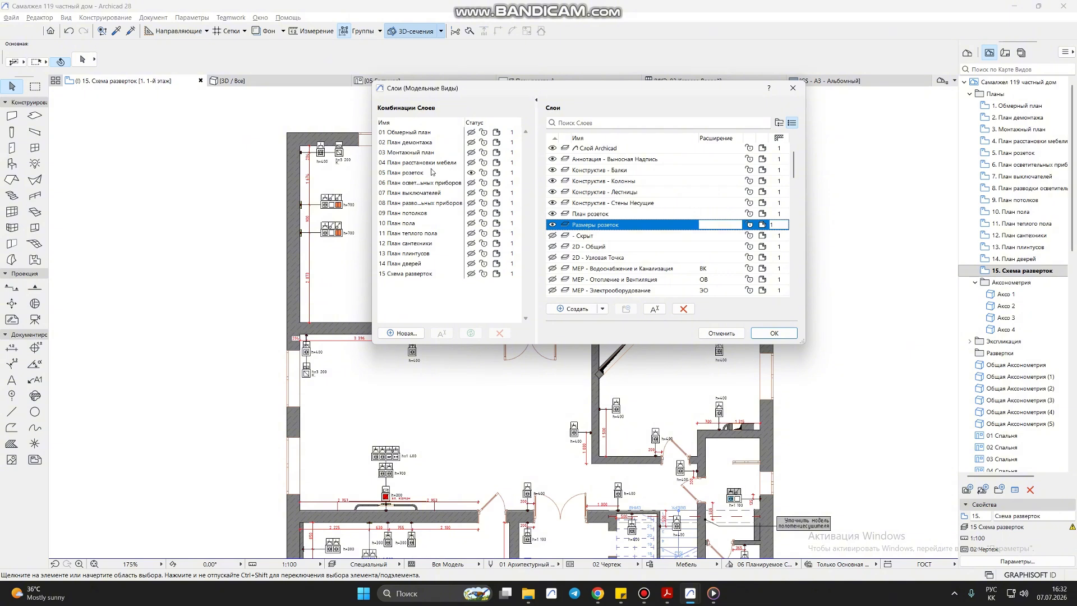
# Examine which combinations show the 2D, МЕР, Аннотация and выноска мебели layers, and select combination 04 План расстановки мебели.
pyautogui.click(599, 248)
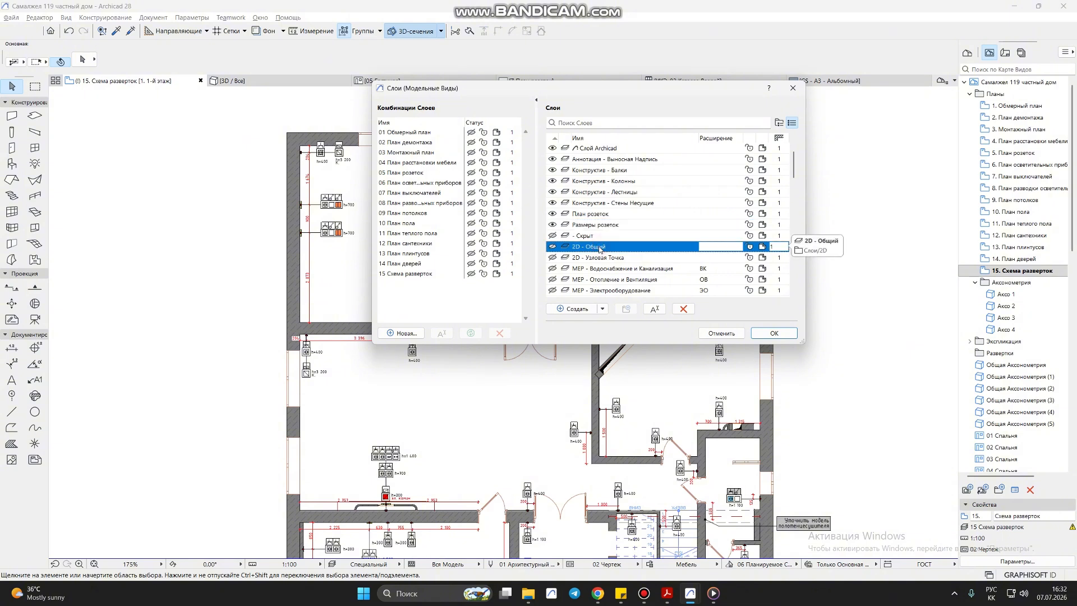
pyautogui.scroll(-2, 611, 242)
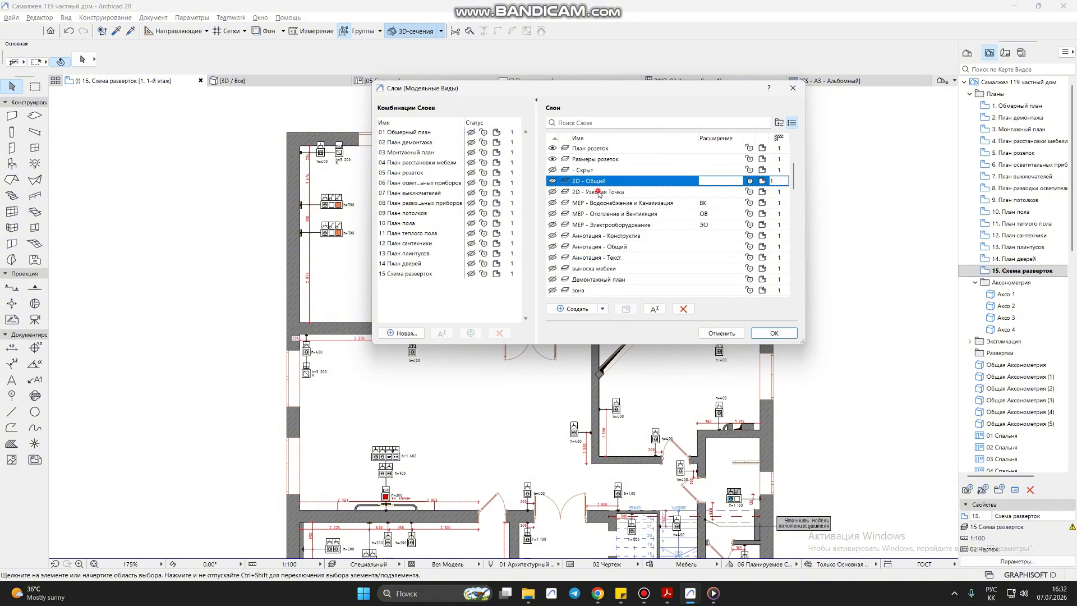
pyautogui.click(597, 192)
pyautogui.click(597, 203)
pyautogui.click(599, 215)
pyautogui.click(600, 225)
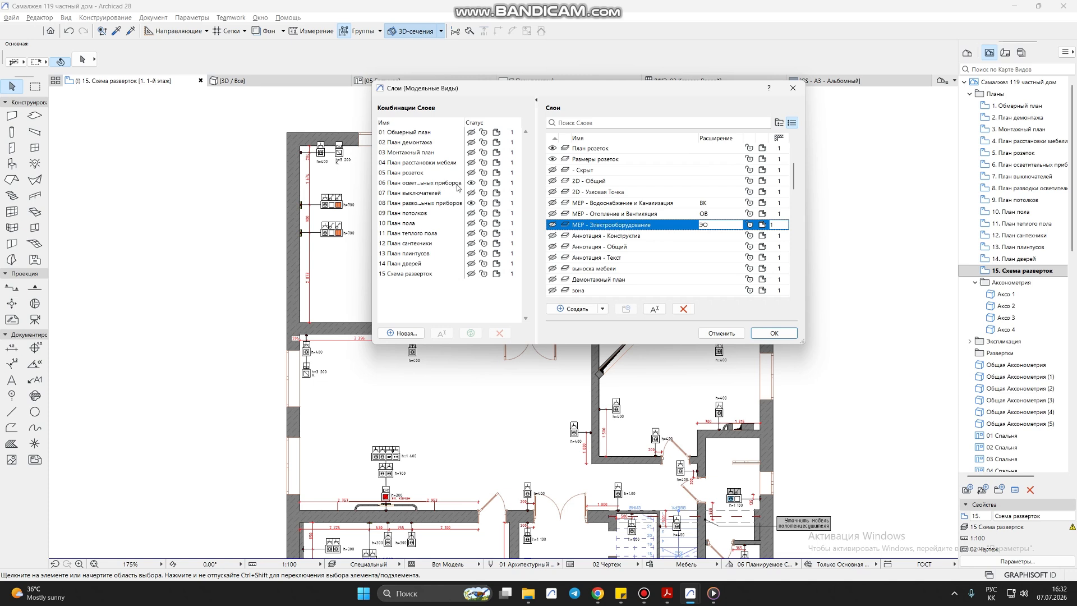
pyautogui.click(593, 236)
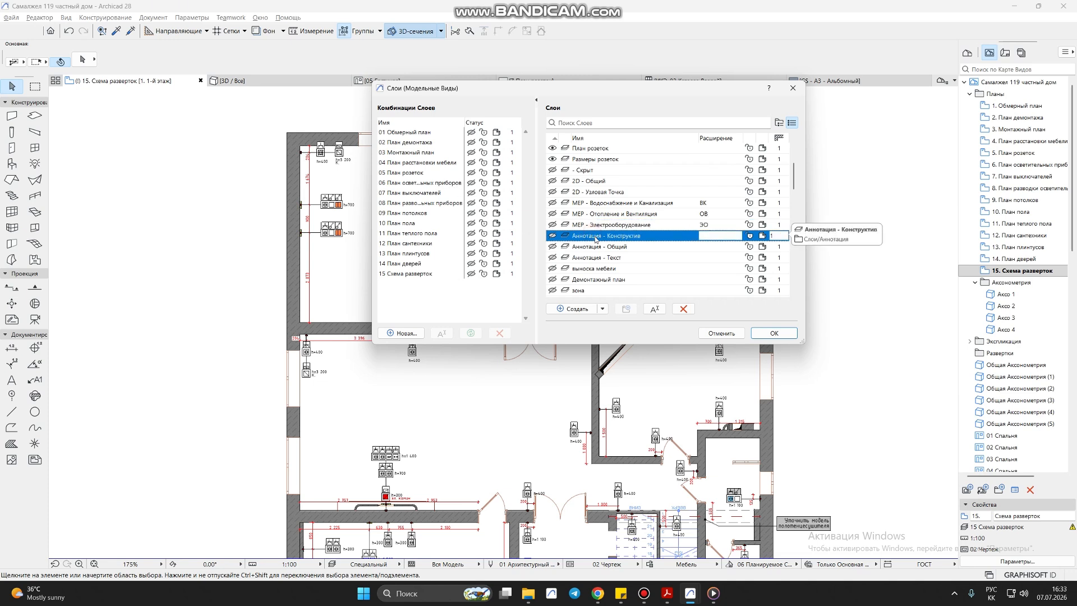
pyautogui.click(601, 248)
pyautogui.click(602, 258)
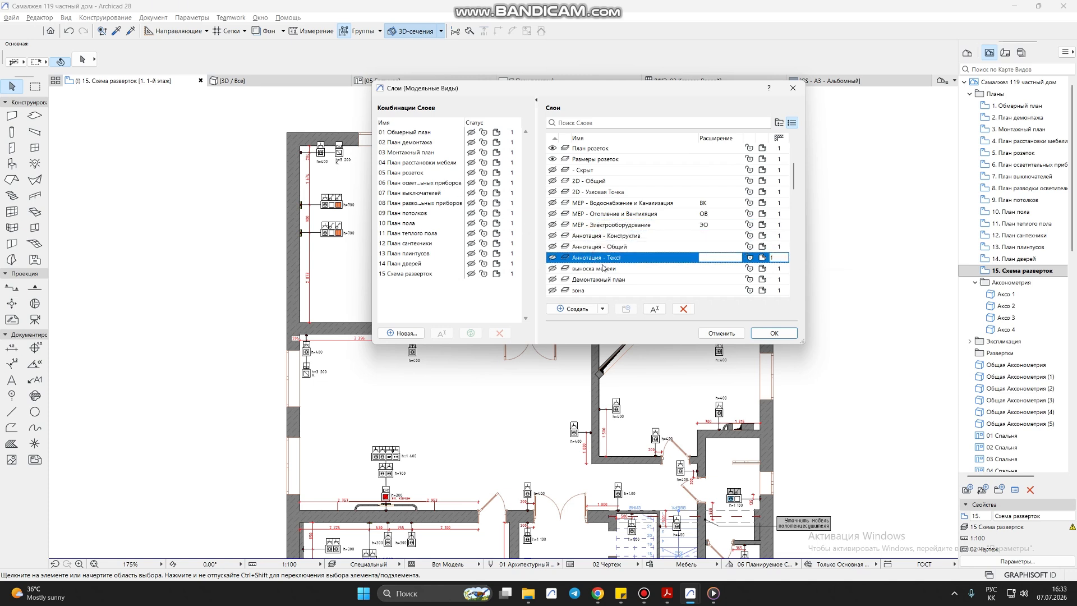
pyautogui.click(603, 269)
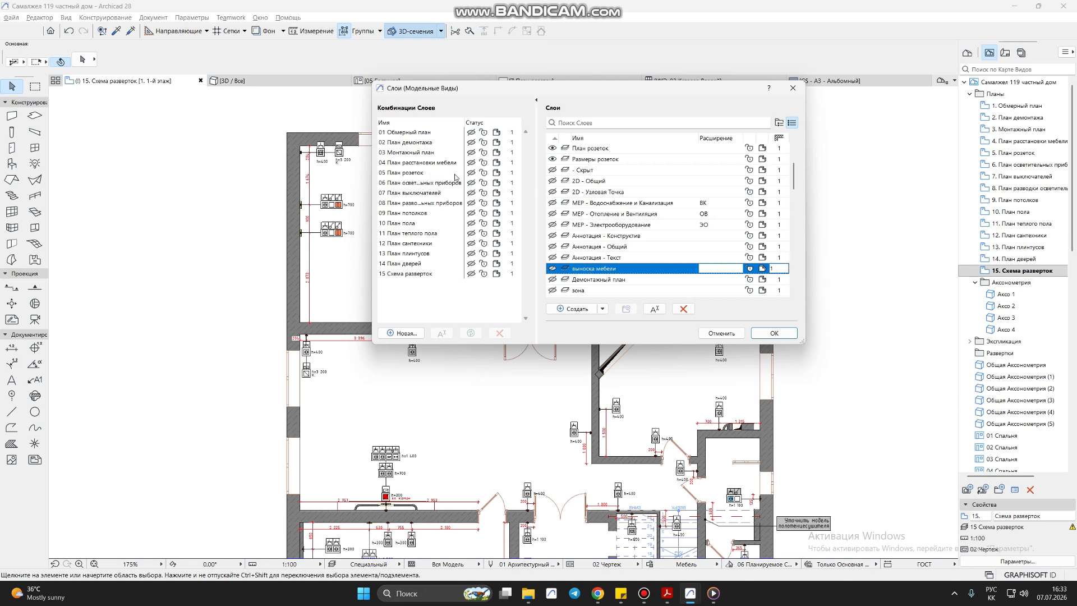
pyautogui.click(472, 164)
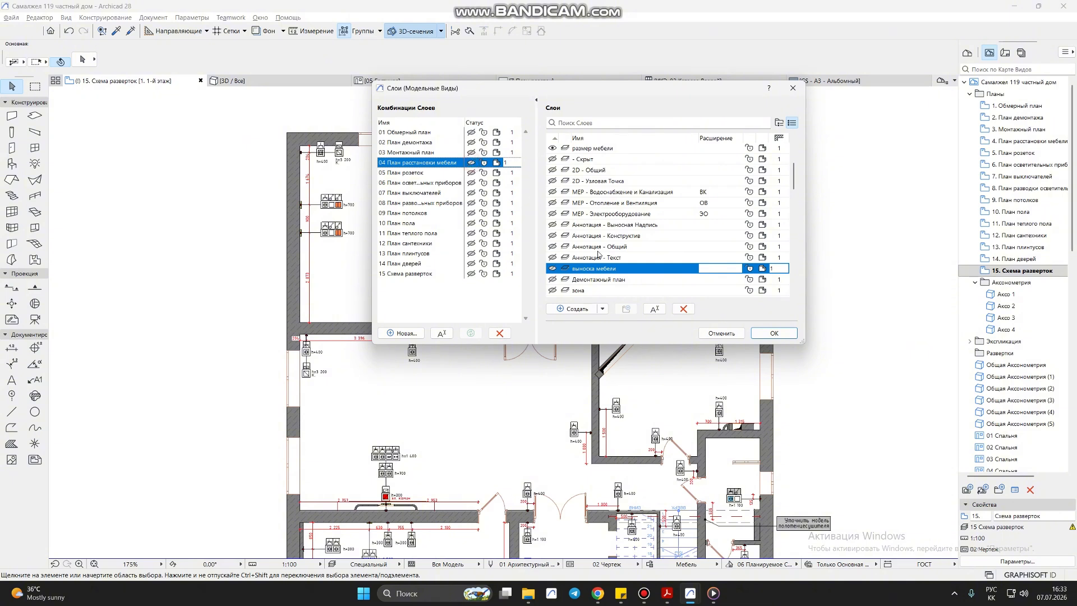
# Check which combinations show the Демонтажный план, зона, Интерьер and карниз layers, viewing combinations 02 План демонтажа and 01 Обмерный план.
pyautogui.scroll(-3, 600, 245)
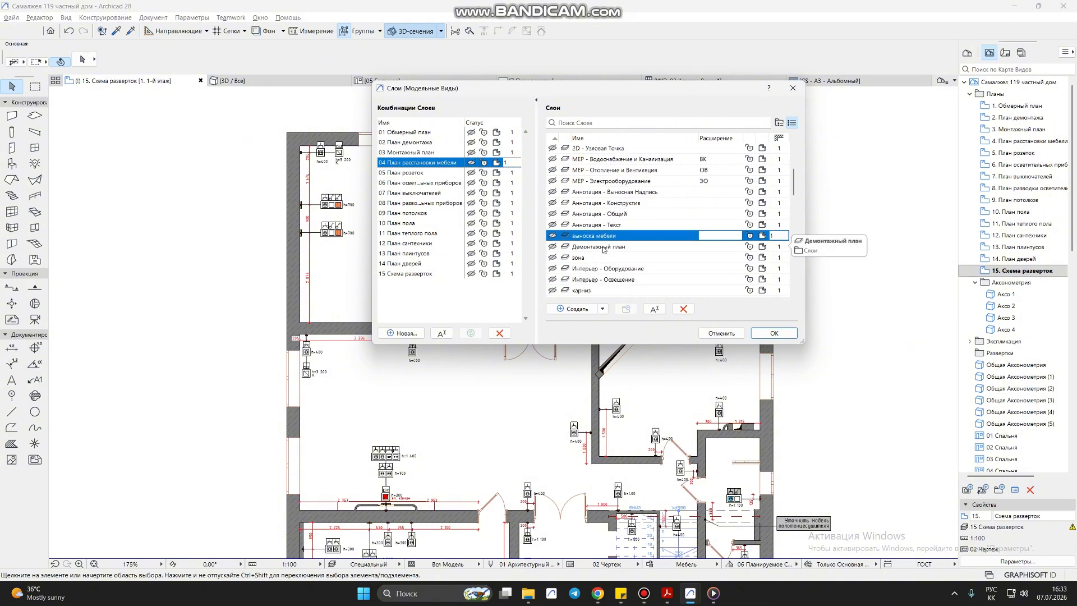
pyautogui.click(603, 248)
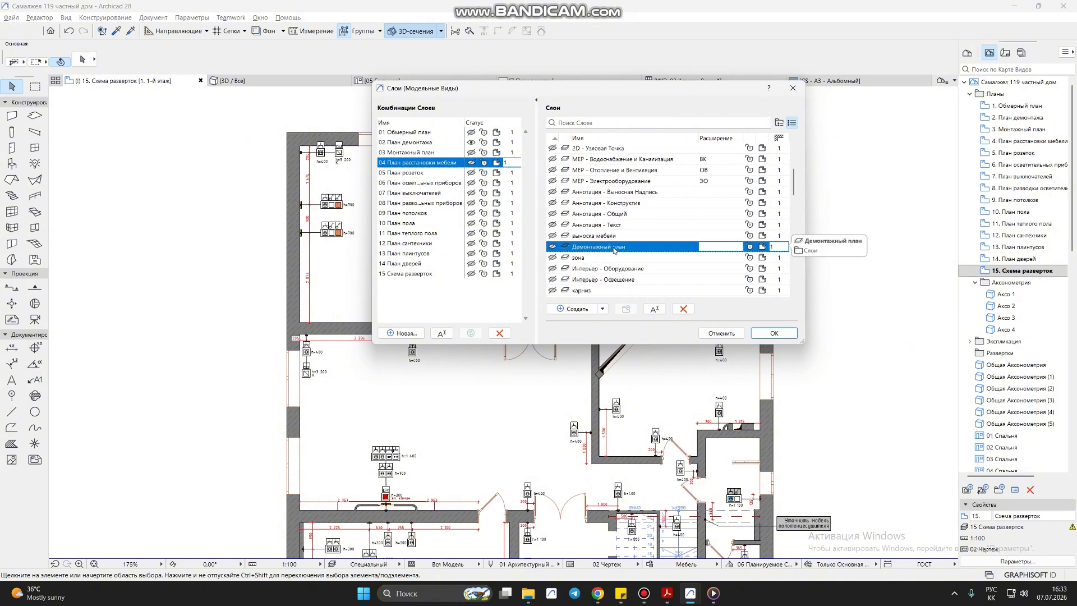
pyautogui.click(427, 144)
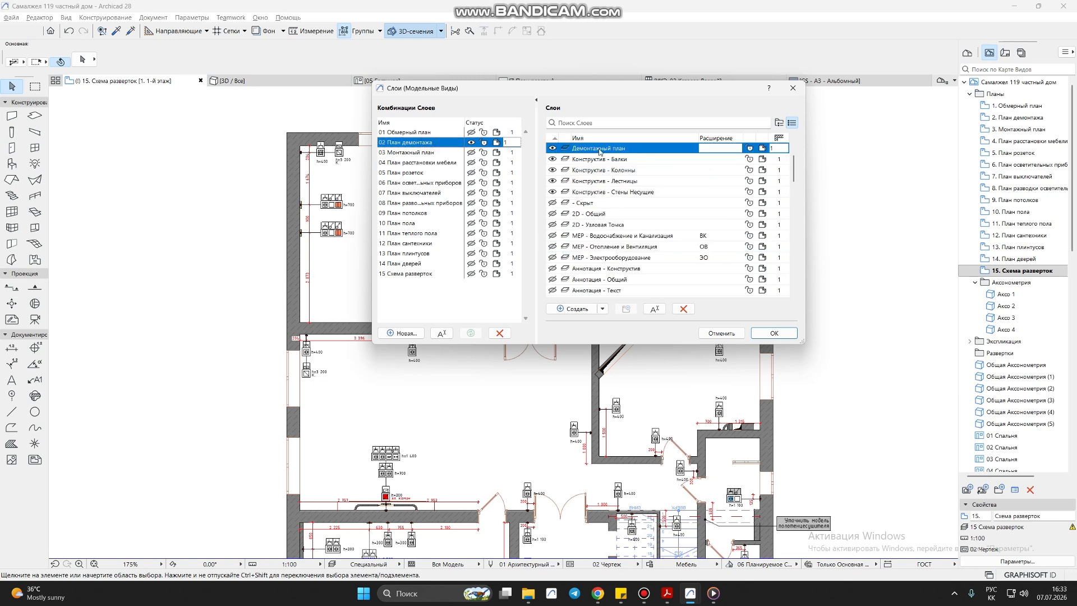
pyautogui.click(438, 134)
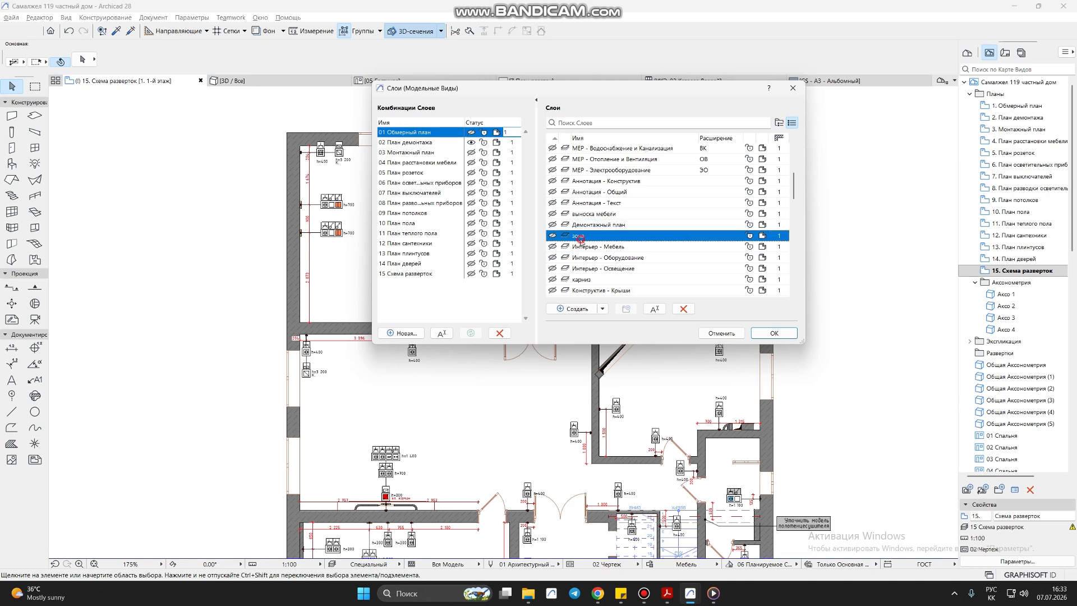
pyautogui.click(612, 247)
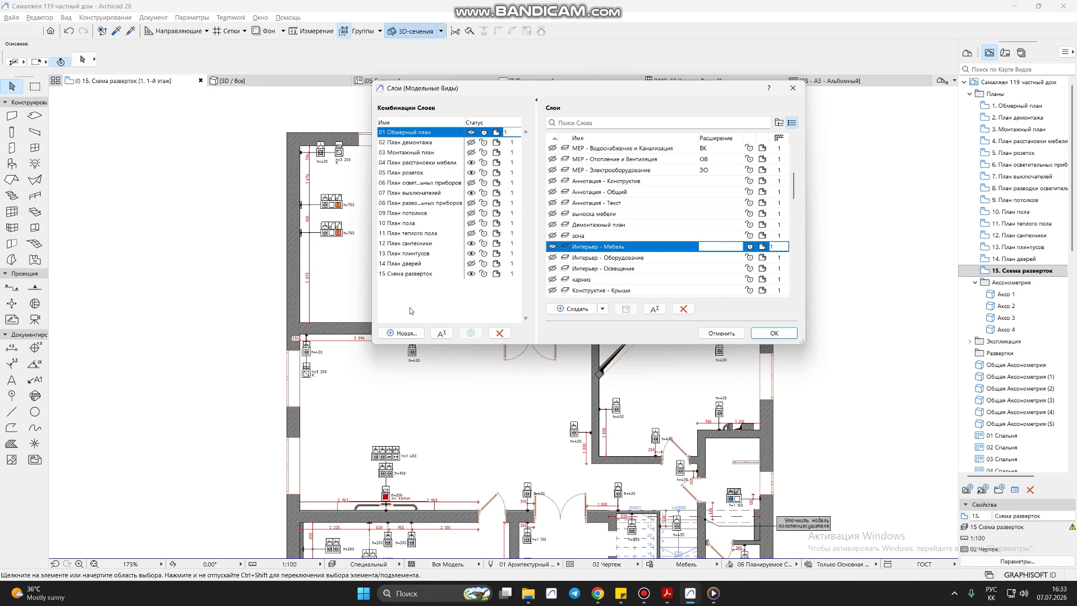
pyautogui.click(598, 271)
pyautogui.click(597, 278)
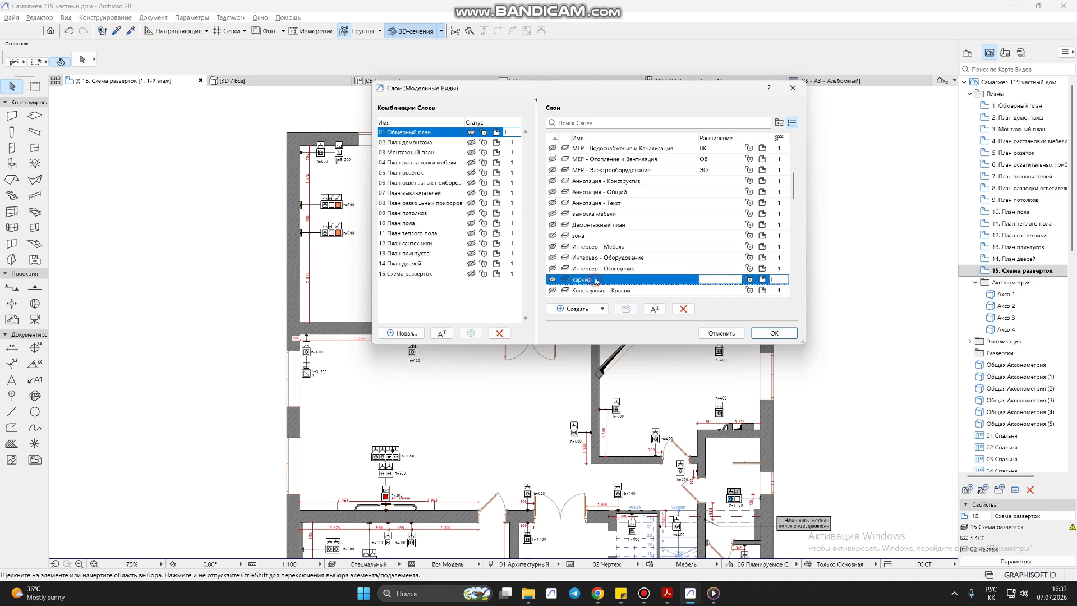
# Check which combinations show the Конструктив layers, from Крыши, Навесные Стены and Оболочки through Ограждение to Стены Ненесущие.
pyautogui.scroll(-1, 596, 255)
pyautogui.click(596, 261)
pyautogui.scroll(-1, 596, 262)
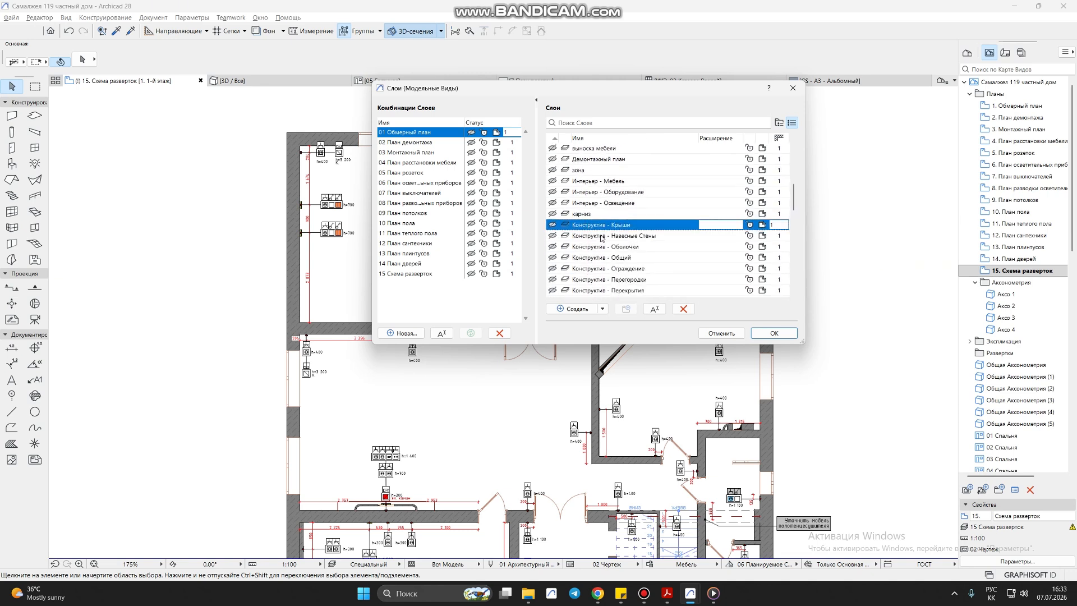
pyautogui.click(602, 237)
pyautogui.click(604, 249)
pyautogui.press('Down')
pyautogui.press('Down')
pyautogui.press('Down')
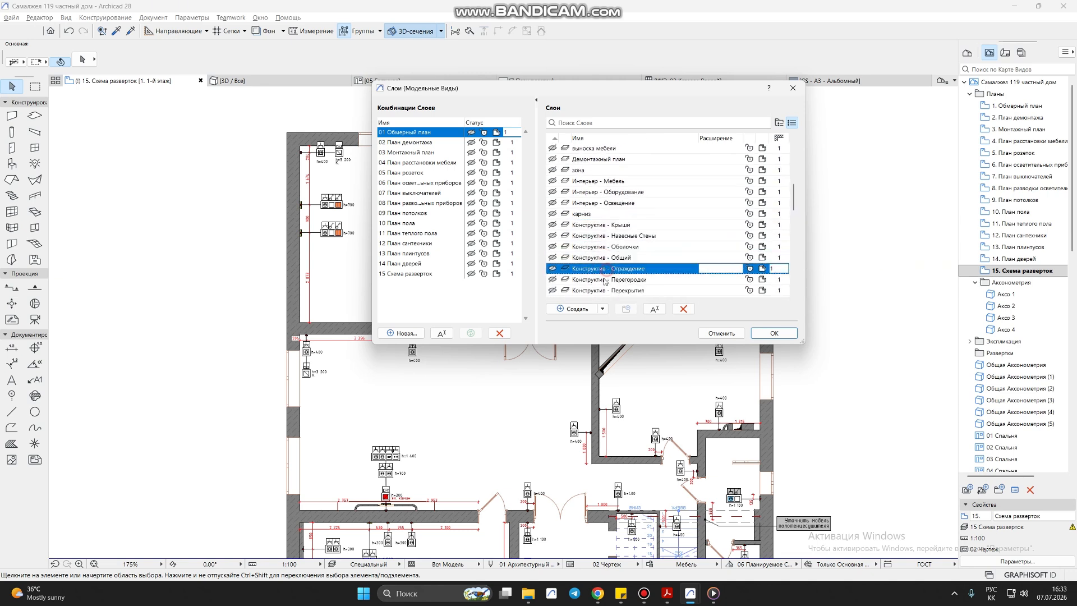
pyautogui.scroll(-2, 603, 243)
pyautogui.press('Down')
pyautogui.press('Down')
pyautogui.press('Down')
pyautogui.press('Down')
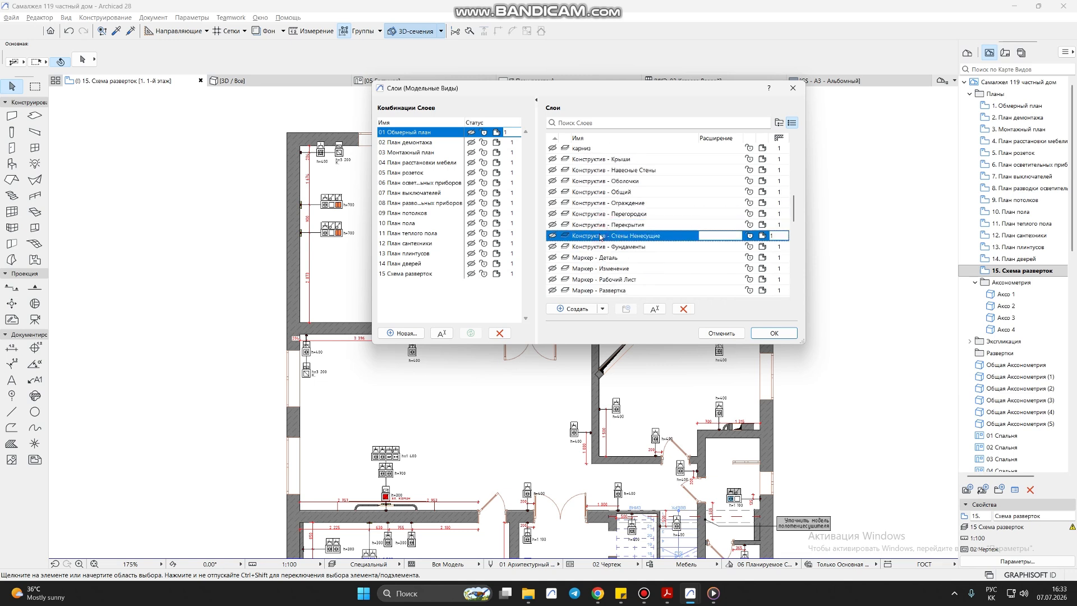
# Check which combinations show the Маркер layers, including Изменение, Развертка, Разрез and Фасад.
pyautogui.press('Down')
pyautogui.press('Down')
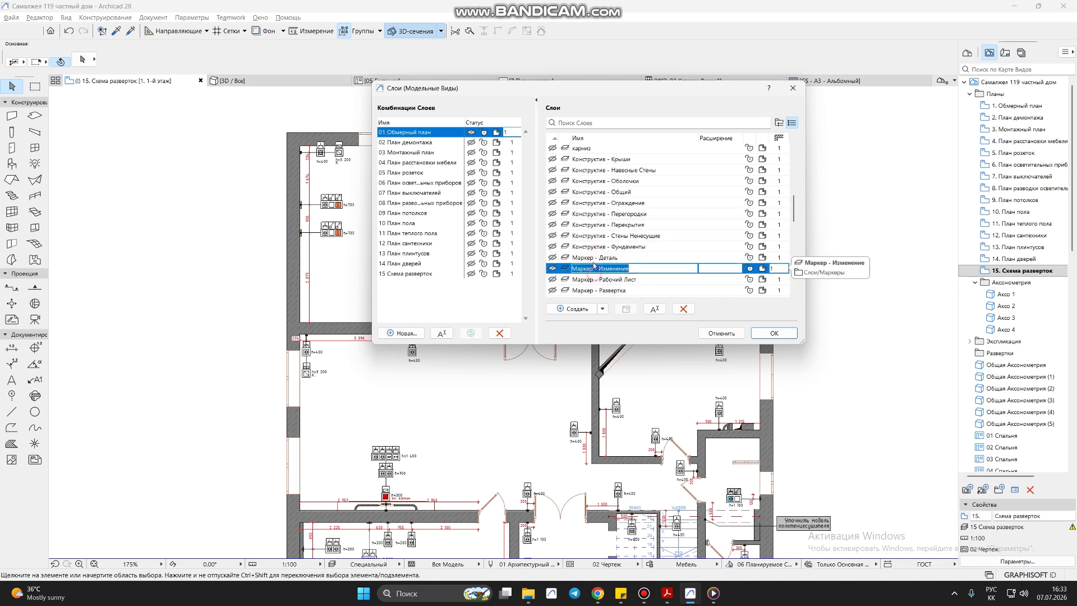
pyautogui.scroll(-2, 598, 259)
pyautogui.click(599, 227)
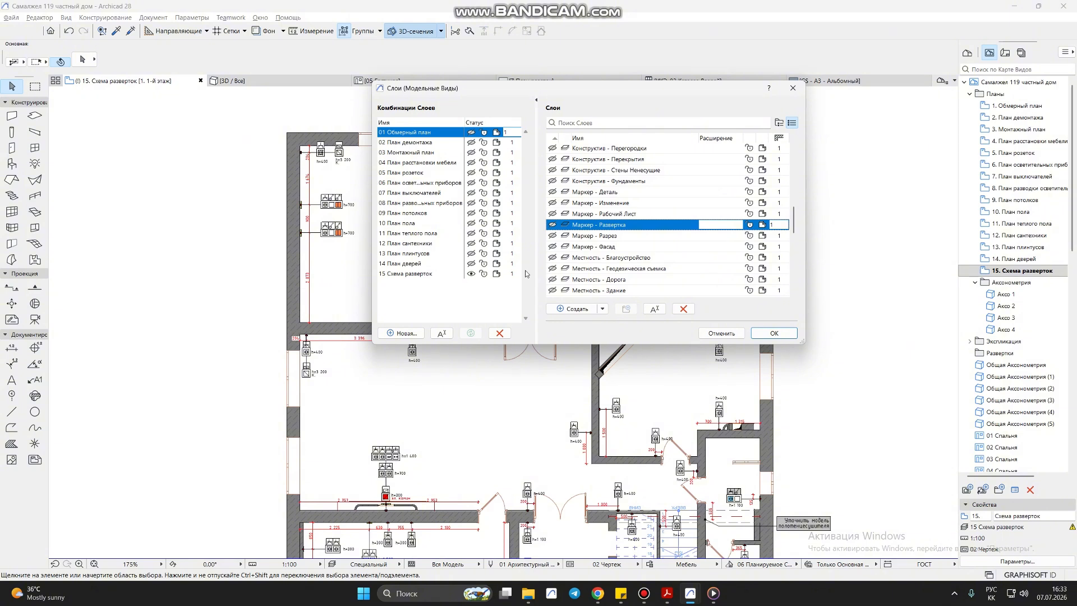
pyautogui.press('Down')
pyautogui.press('Down')
pyautogui.press('Down')
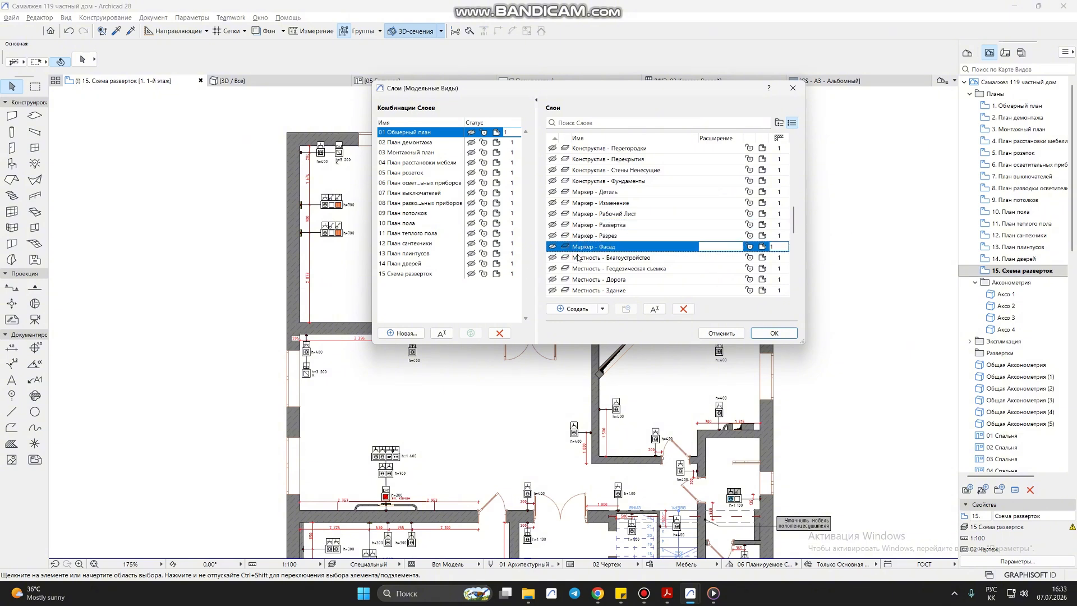
# Check which combinations show the Местность layers, from Благоустройство to Здание.
pyautogui.press('Down')
pyautogui.press('Down')
pyautogui.scroll(-2, 584, 258)
pyautogui.press('Down')
pyautogui.press('Down')
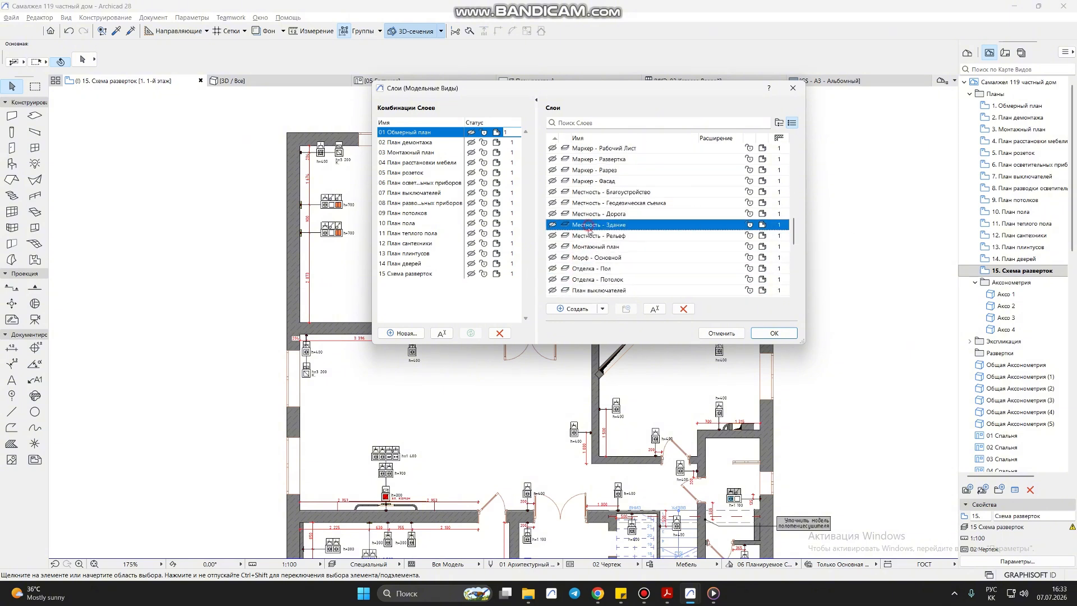
# Check which combinations show the Монтажный план, Морф - Основной, Отделка - Пол and Отделка - Потолок layers.
pyautogui.press('Down')
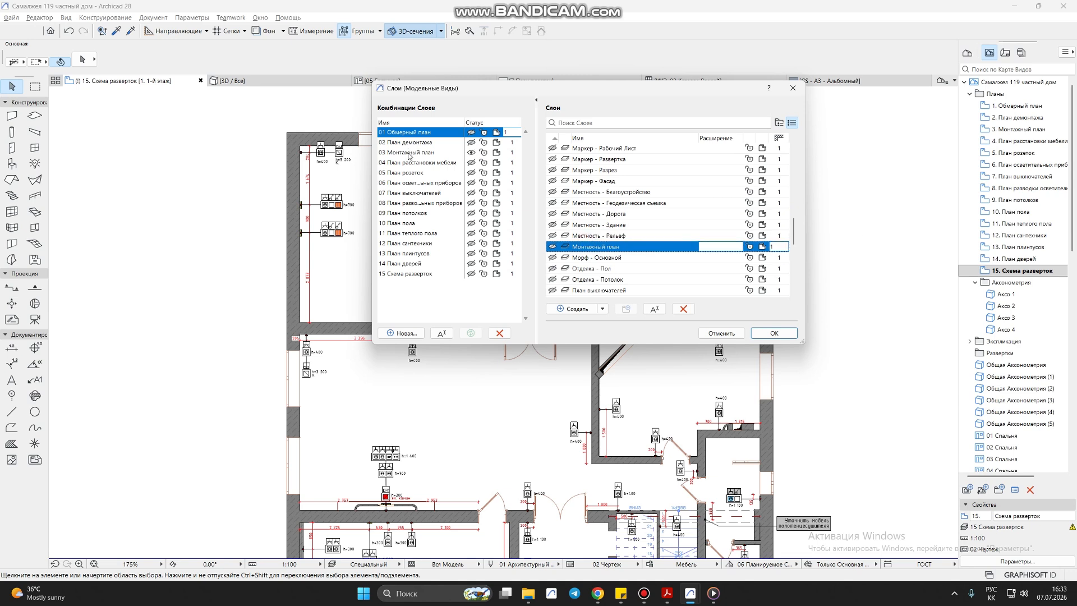
pyautogui.click(588, 256)
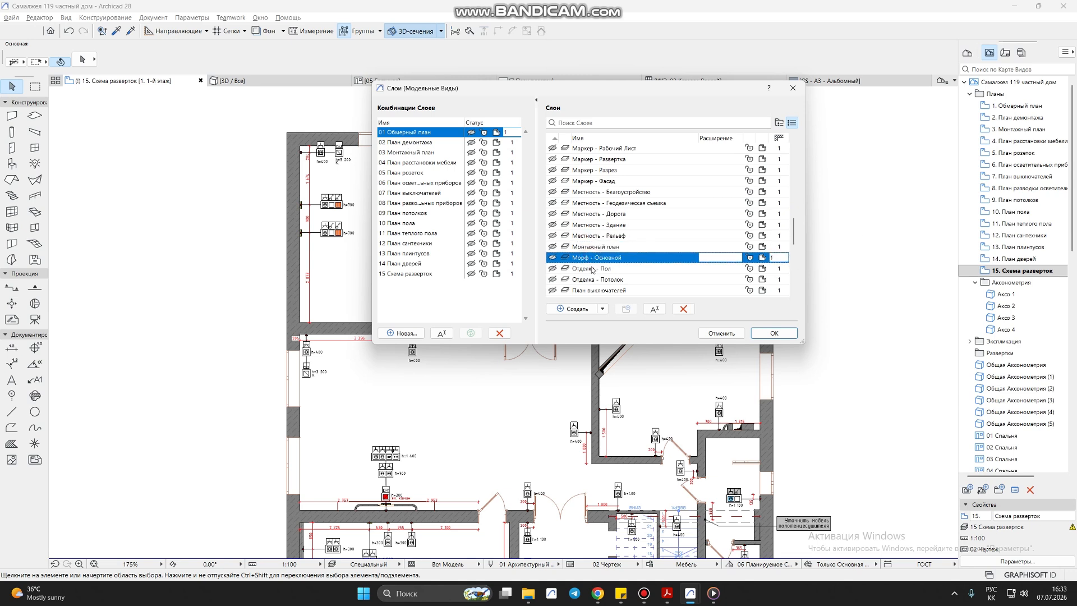
pyautogui.click(592, 269)
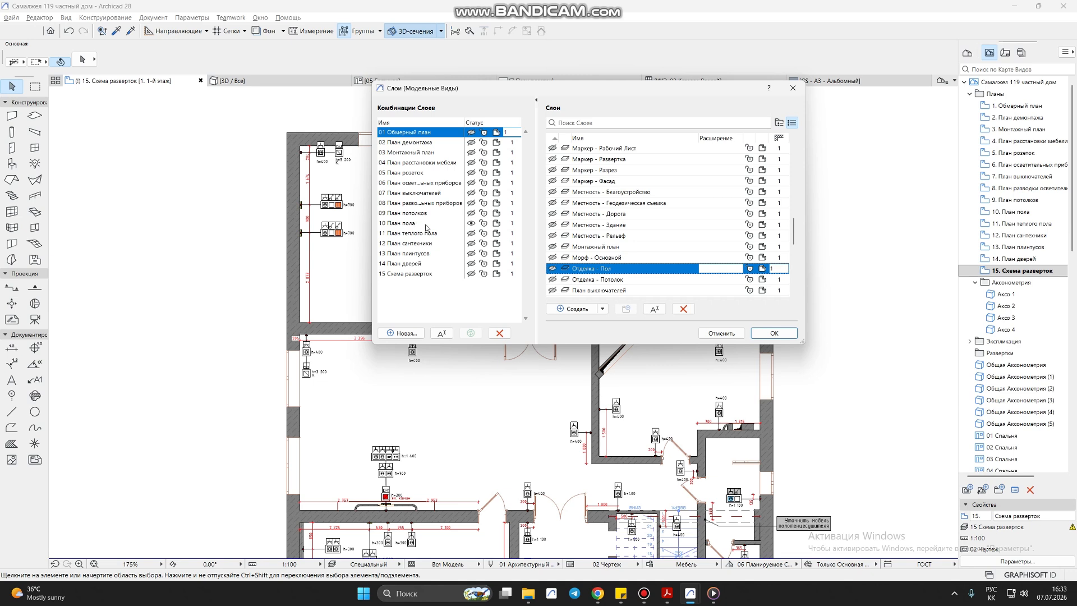
pyautogui.click(600, 279)
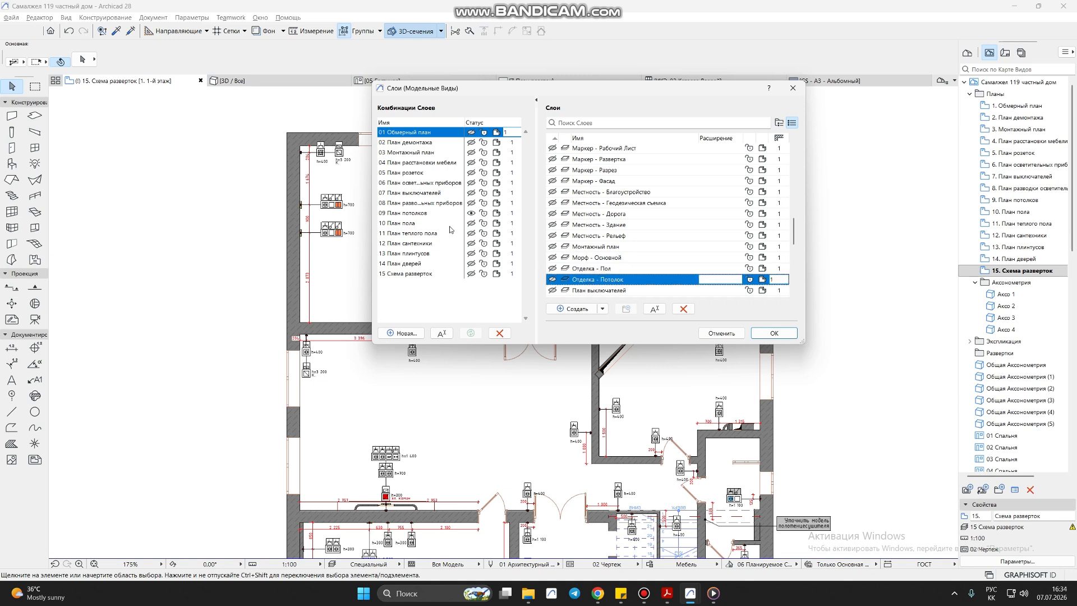
# Check which combinations show the План выключателей, план демонтажа, План настенных освещений, План розеток and План сантехники layers.
pyautogui.scroll(-2, 566, 254)
pyautogui.click(596, 225)
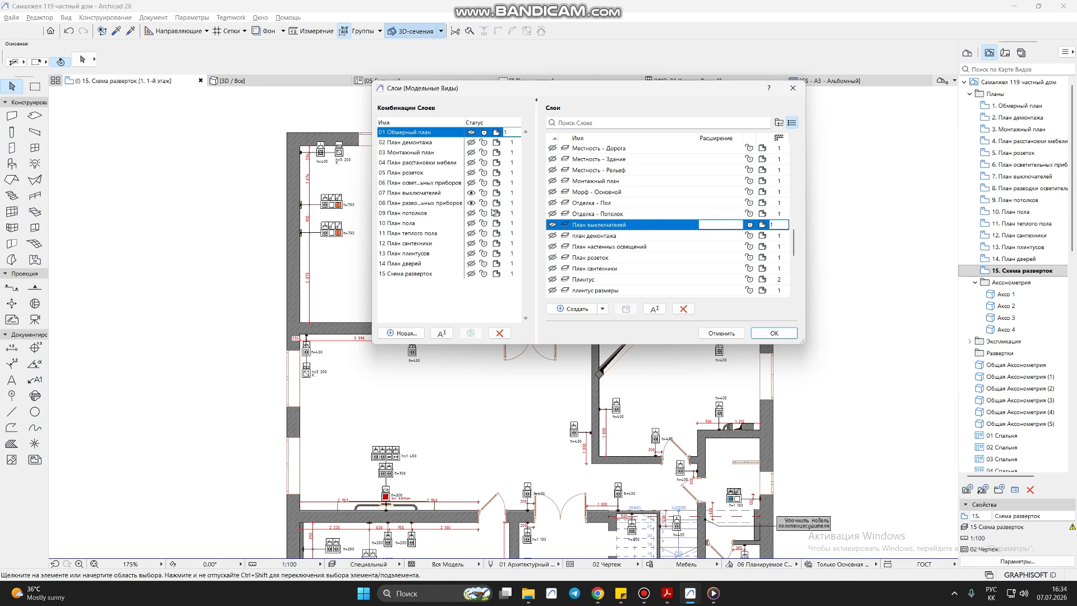
pyautogui.click(584, 236)
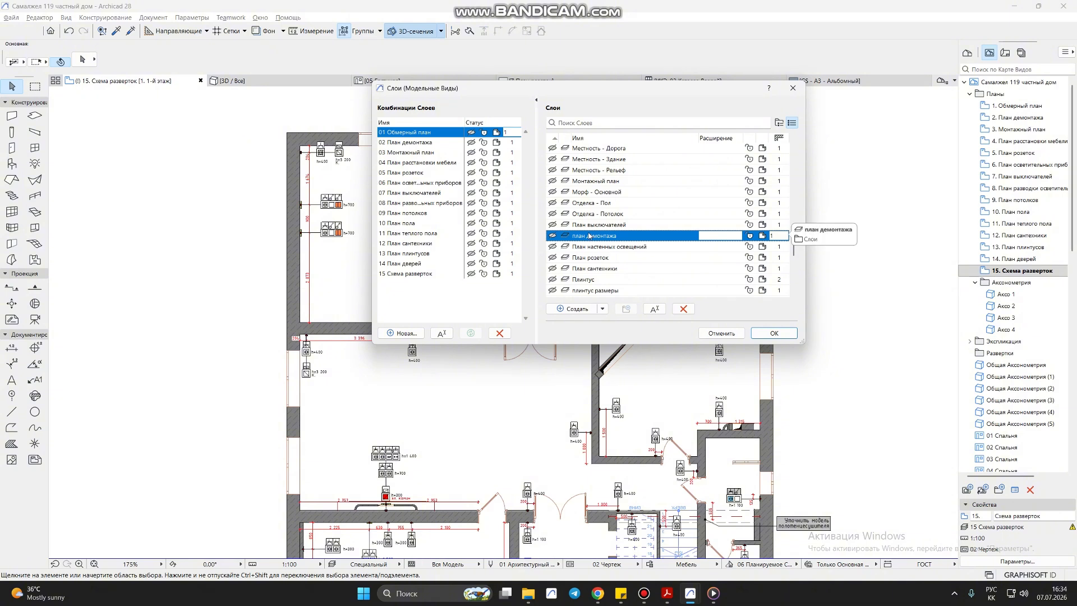
pyautogui.click(598, 250)
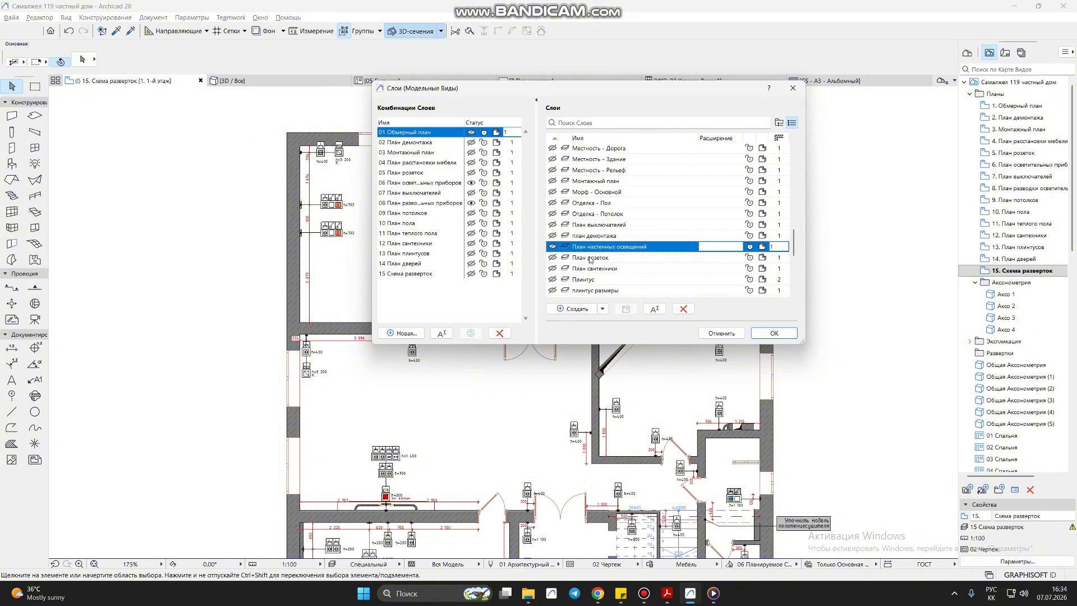
pyautogui.click(590, 258)
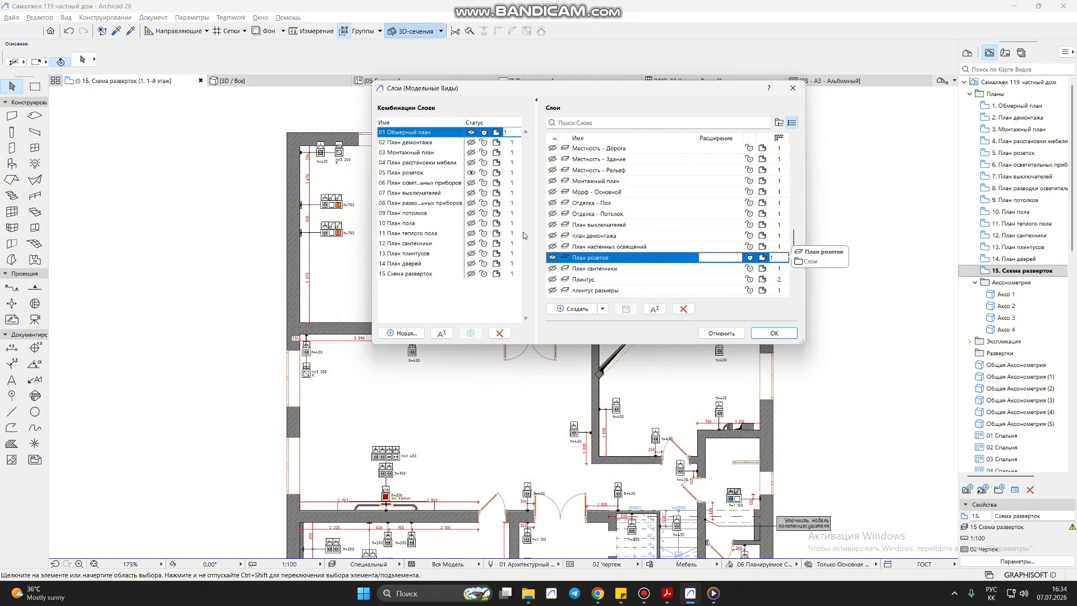
pyautogui.click(590, 269)
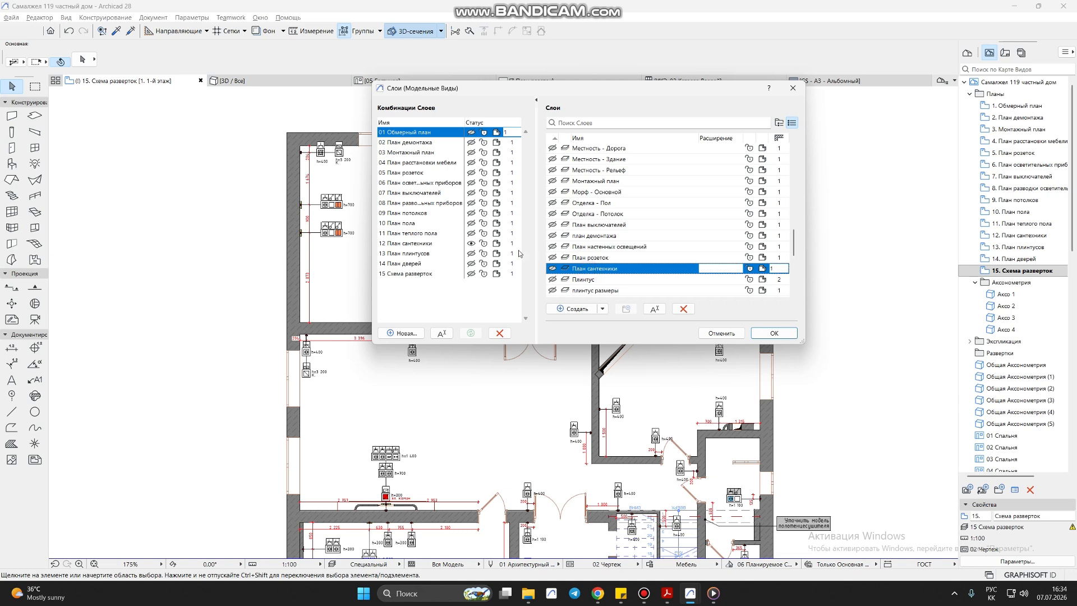
# Check which combinations show the Плинтус, плинтус размеры, Покраска стен and Разводки освещения layers.
pyautogui.scroll(-2, 595, 265)
pyautogui.click(589, 214)
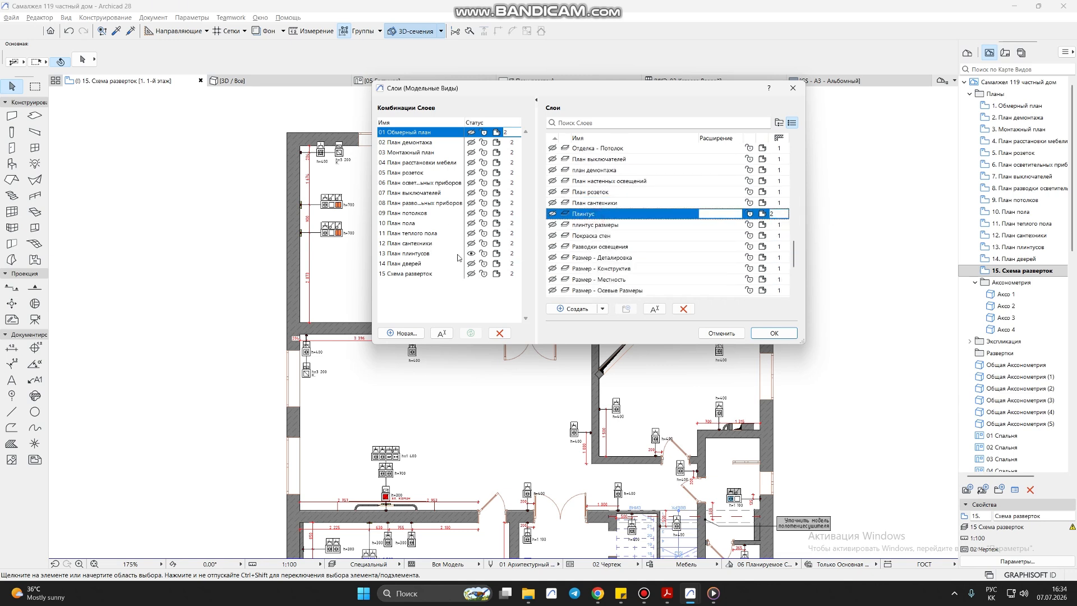
pyautogui.click(592, 225)
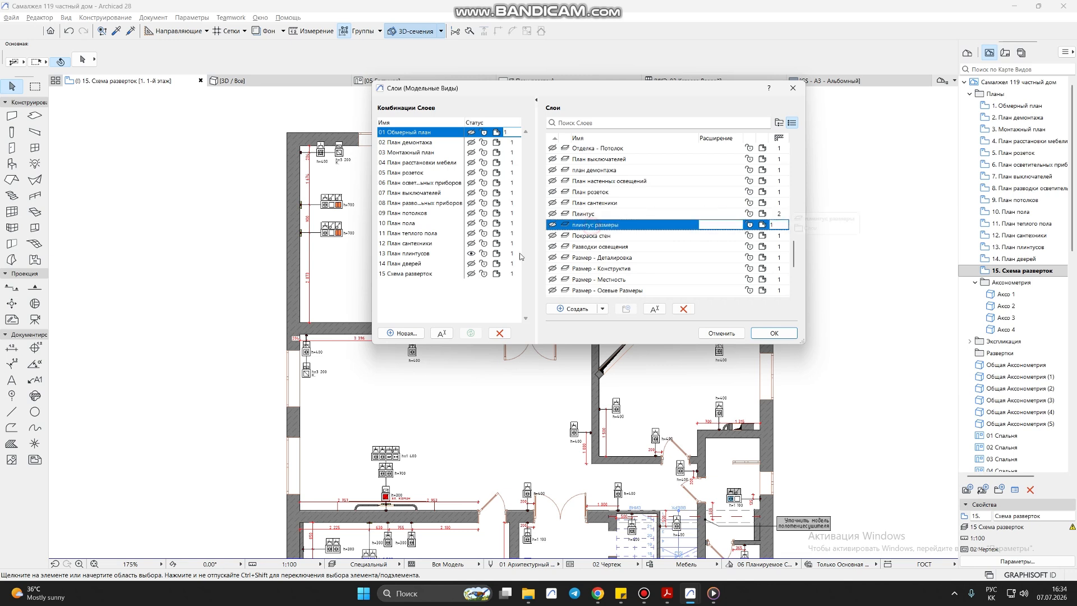
pyautogui.click(584, 238)
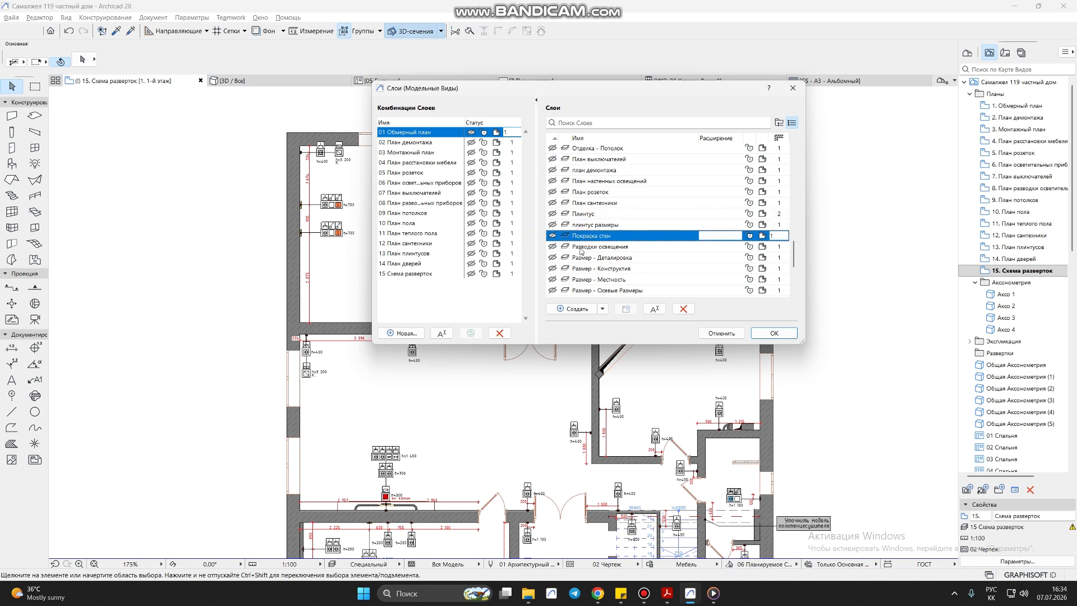
pyautogui.click(599, 248)
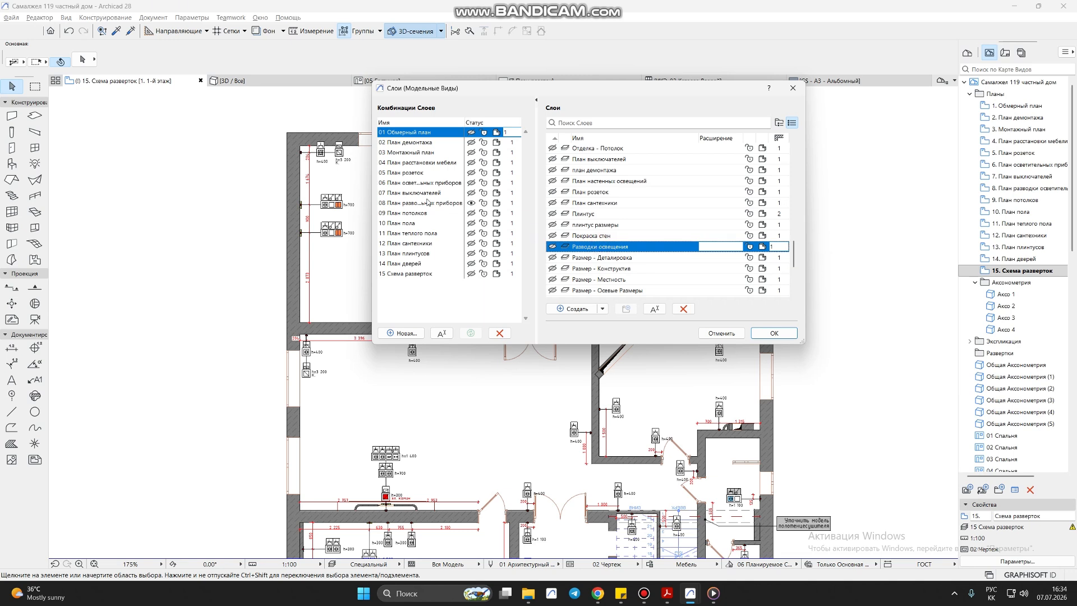
# Check which combinations show the dimension layers Размер - Деталировка, Конструктив, Местность, Осевые Размеры, Отметка Уровня and Размер дверей.
pyautogui.click(607, 256)
pyautogui.scroll(-1, 617, 253)
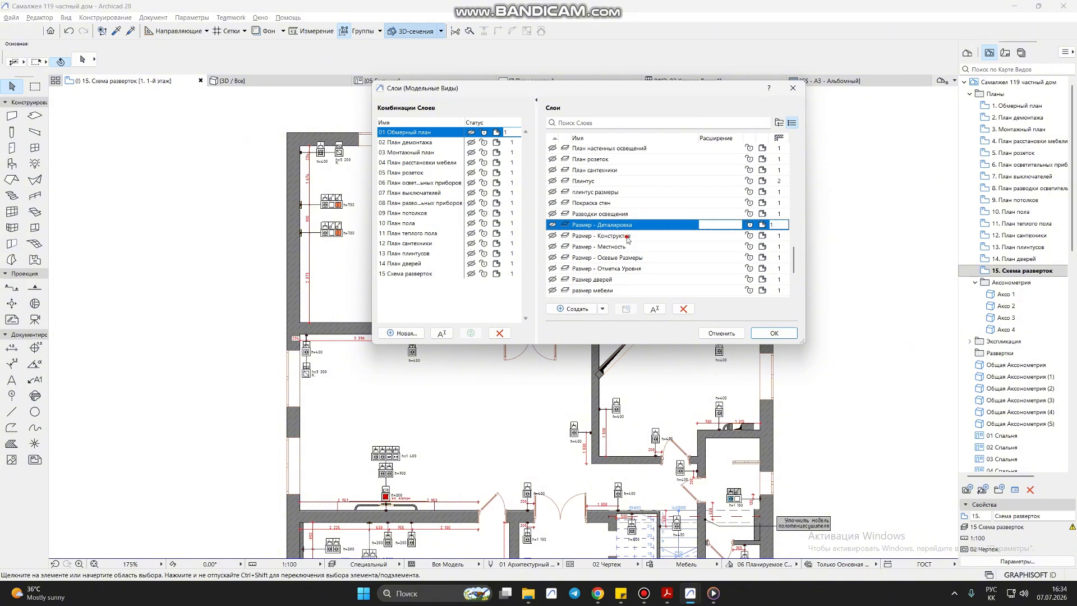
pyautogui.click(624, 236)
pyautogui.click(618, 247)
pyautogui.click(617, 258)
pyautogui.click(617, 268)
pyautogui.click(600, 279)
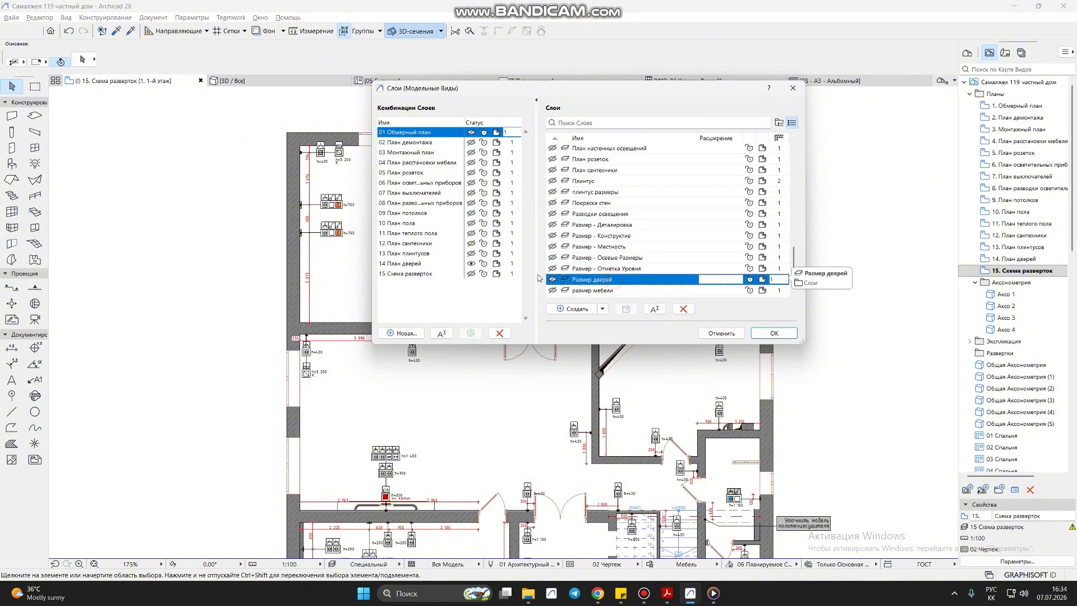
# Check which combinations show the dimension layers for furniture, switches, wall lighting, lighting and sockets.
pyautogui.scroll(-2, 617, 258)
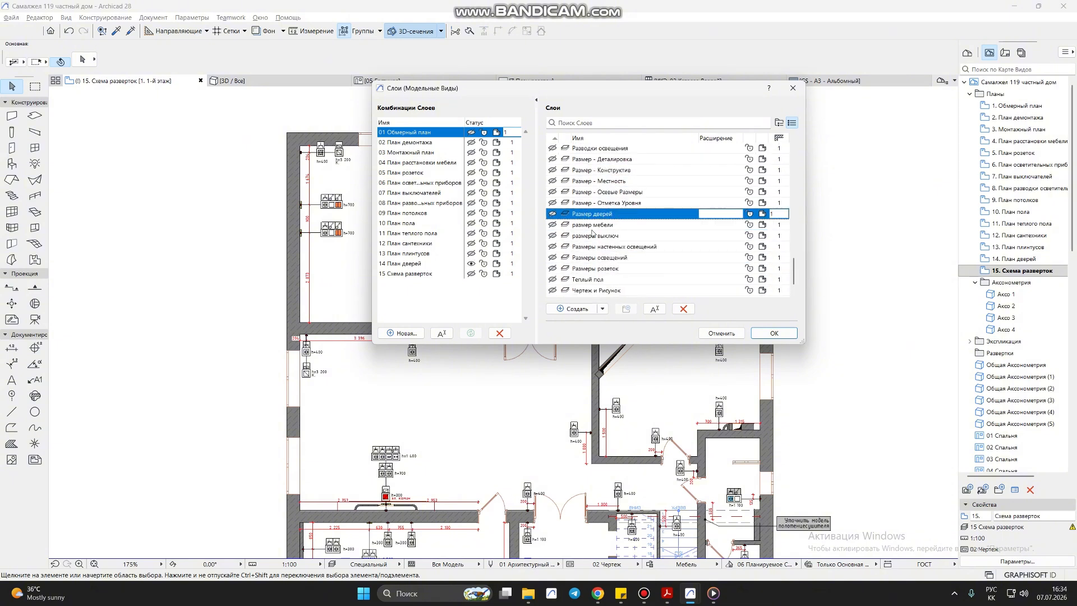
pyautogui.click(594, 225)
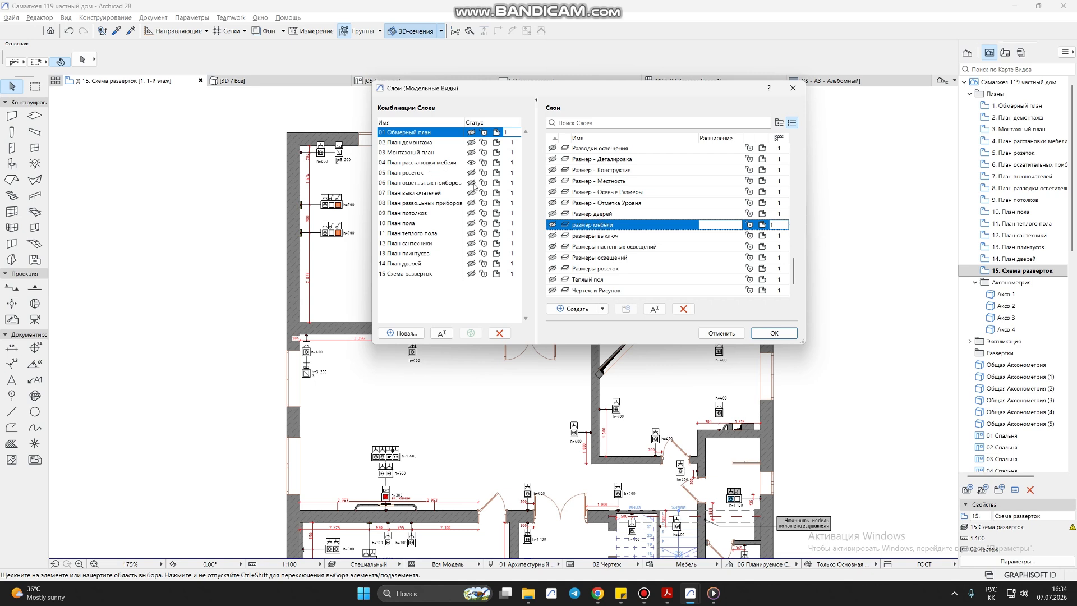
pyautogui.click(599, 237)
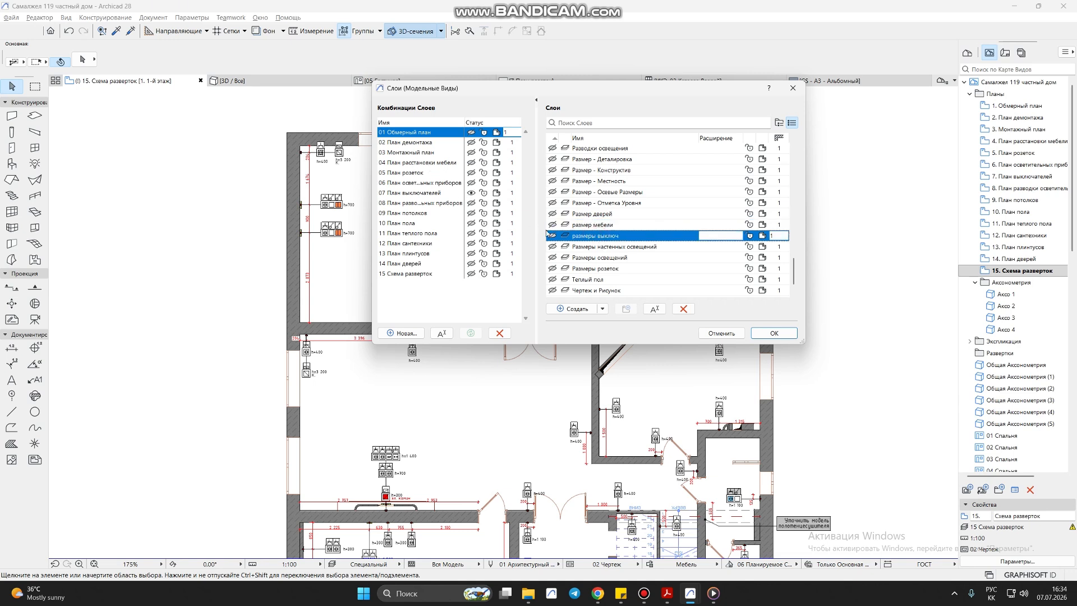
pyautogui.click(600, 248)
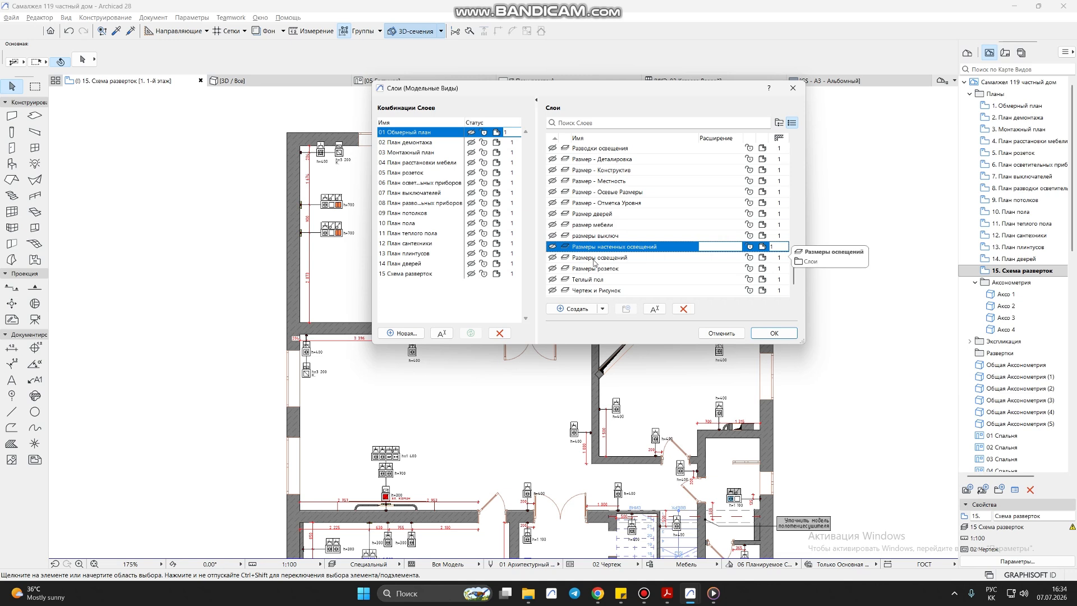
pyautogui.click(595, 258)
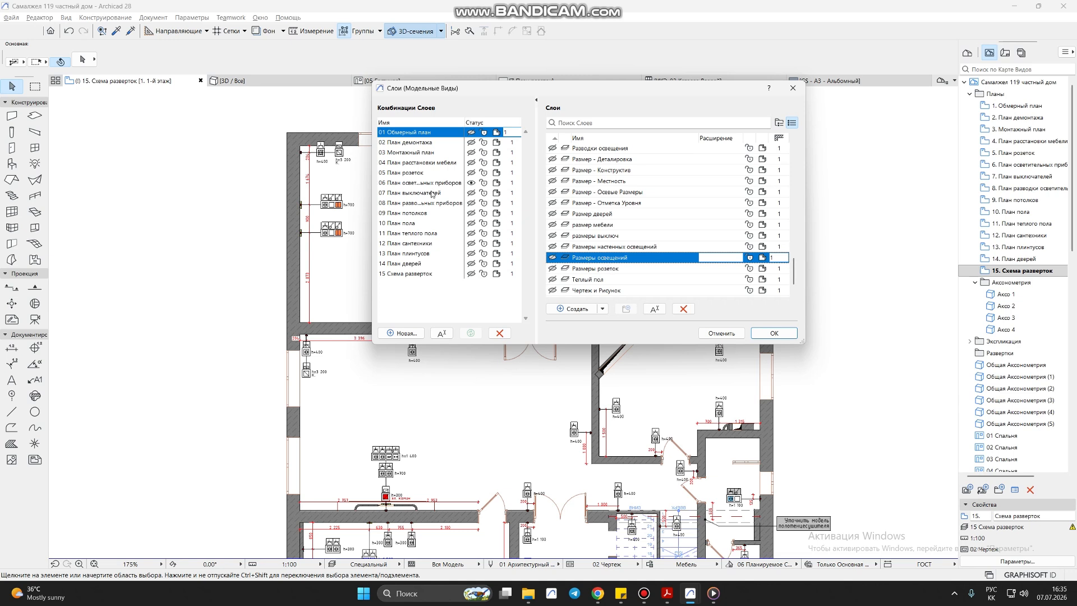
pyautogui.click(596, 269)
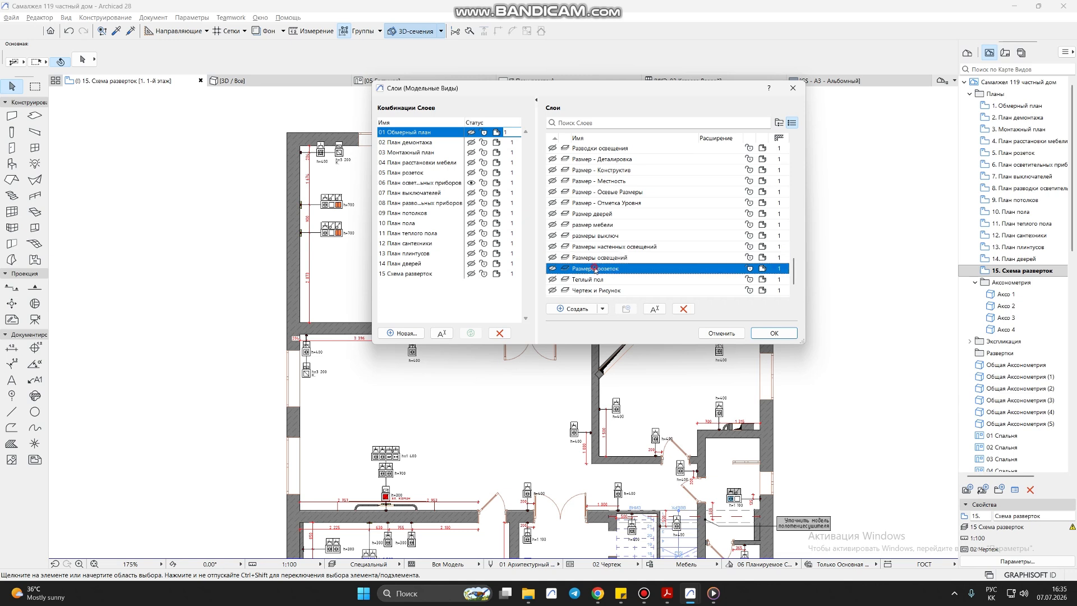
# Check which combinations show the Теплый пол, Чертеж и Рисунок and Элемент Модели - Связанный Модуль layers.
pyautogui.click(596, 279)
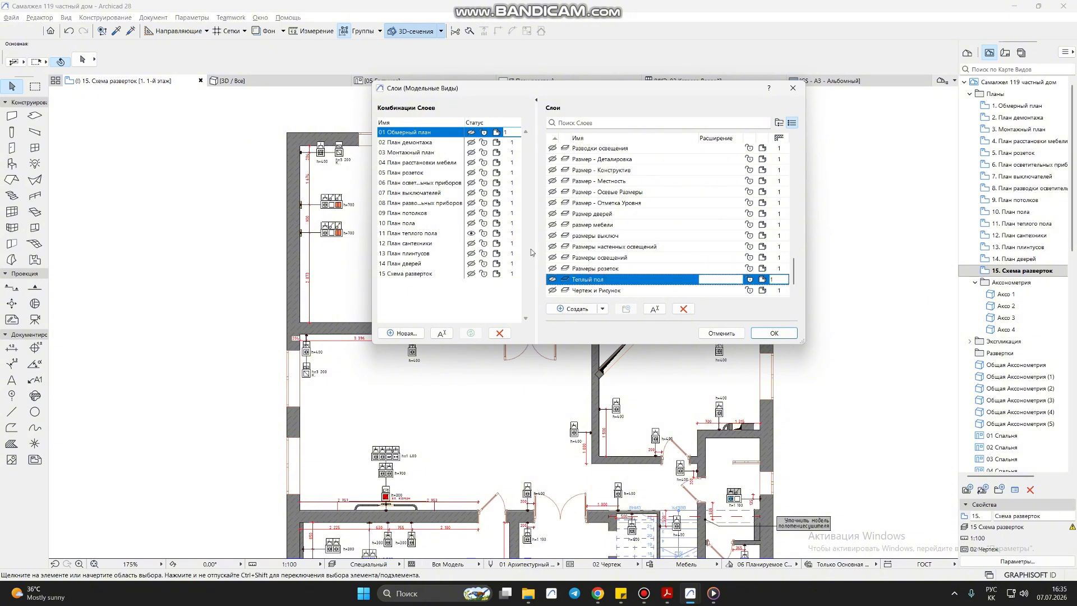
pyautogui.scroll(-1, 600, 263)
pyautogui.click(609, 269)
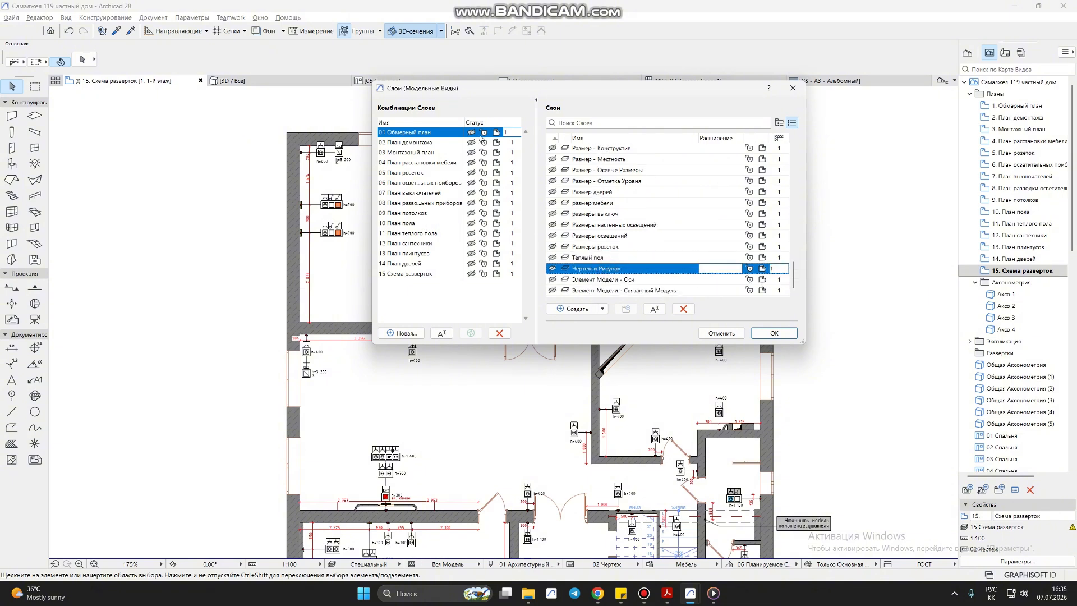
pyautogui.click(615, 289)
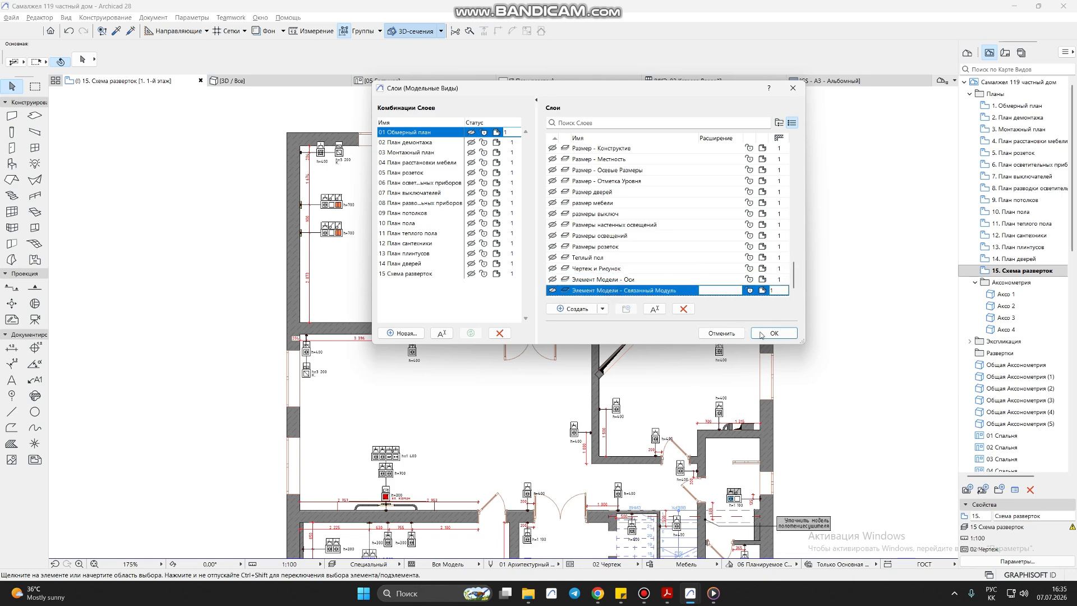
# Apply layer combination 01 Обмерный план to the floor plan and reopen the layer settings.
pyautogui.click(761, 335)
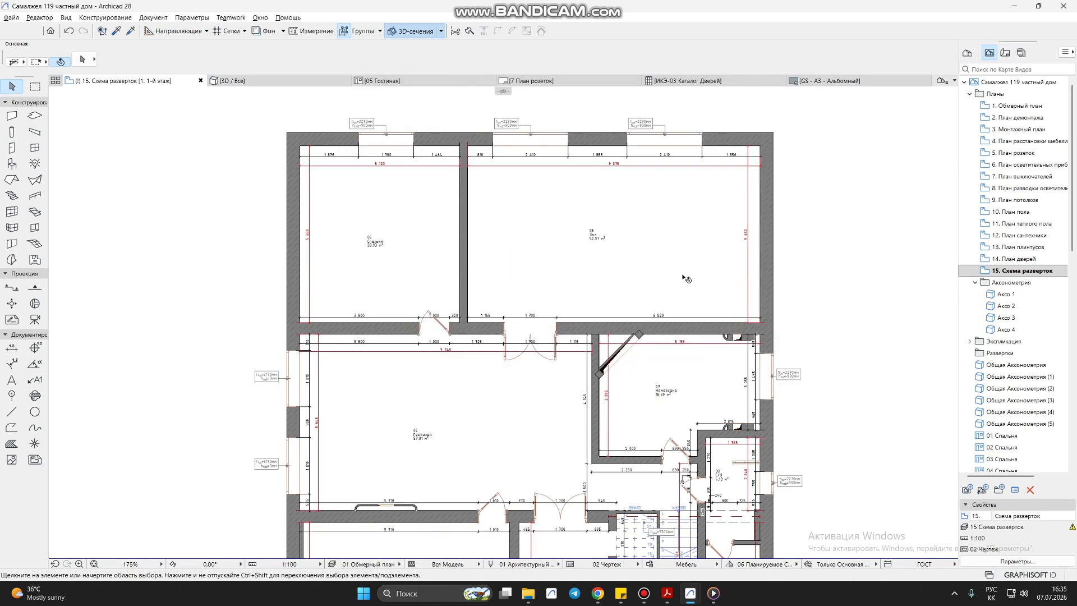
pyautogui.hotkey('ctrl', 'l')
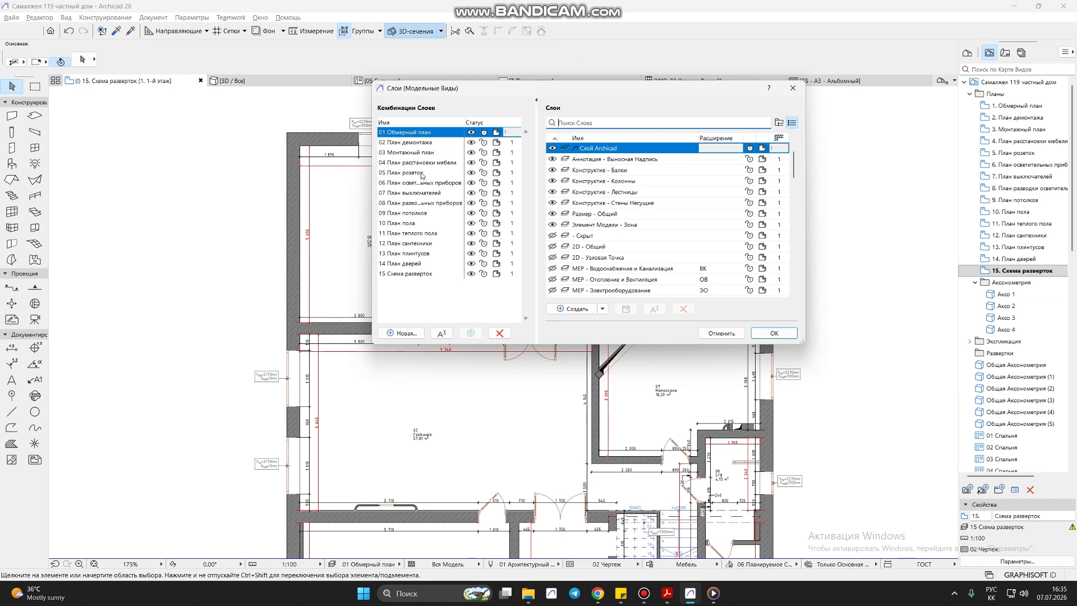
pyautogui.click(793, 89)
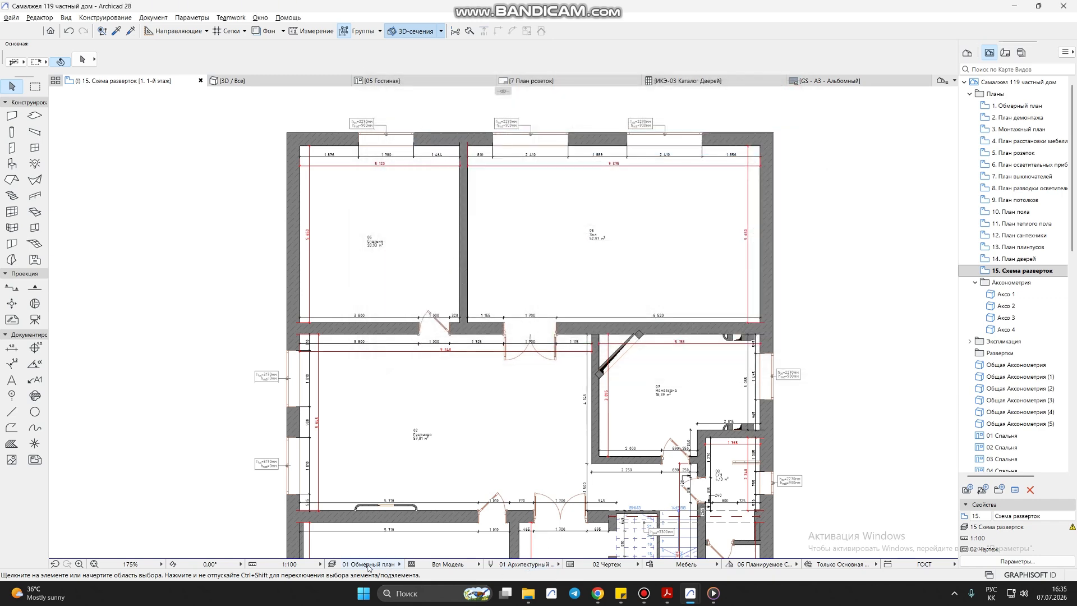
pyautogui.click(335, 563)
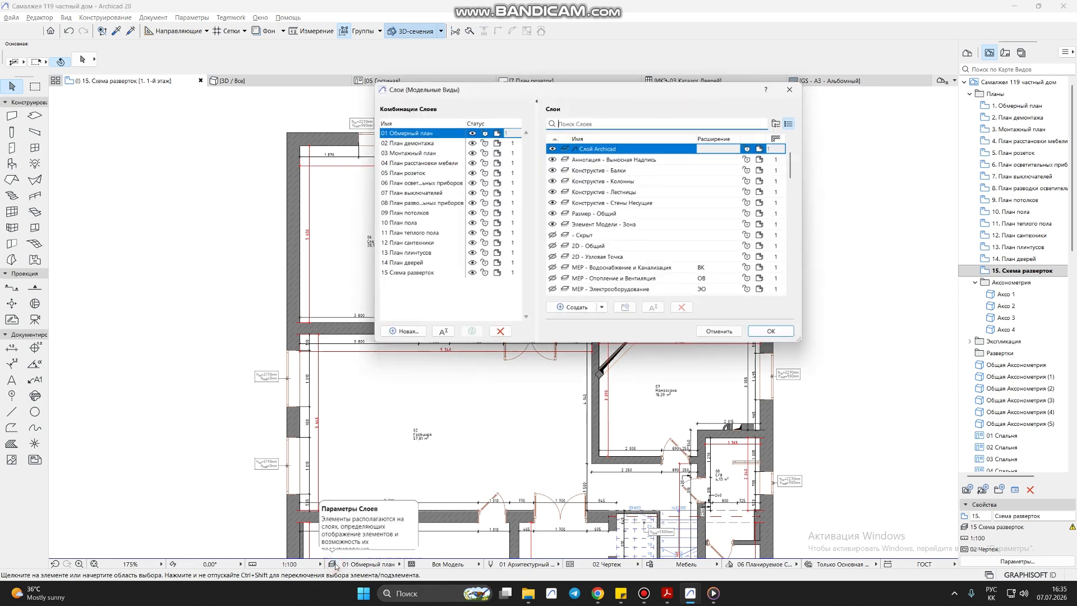
# Close the layer settings and check the floor plan with layer combinations 02 План демонтажа and 04 План расстановки мебели.
pyautogui.press('Escape')
pyautogui.click(368, 565)
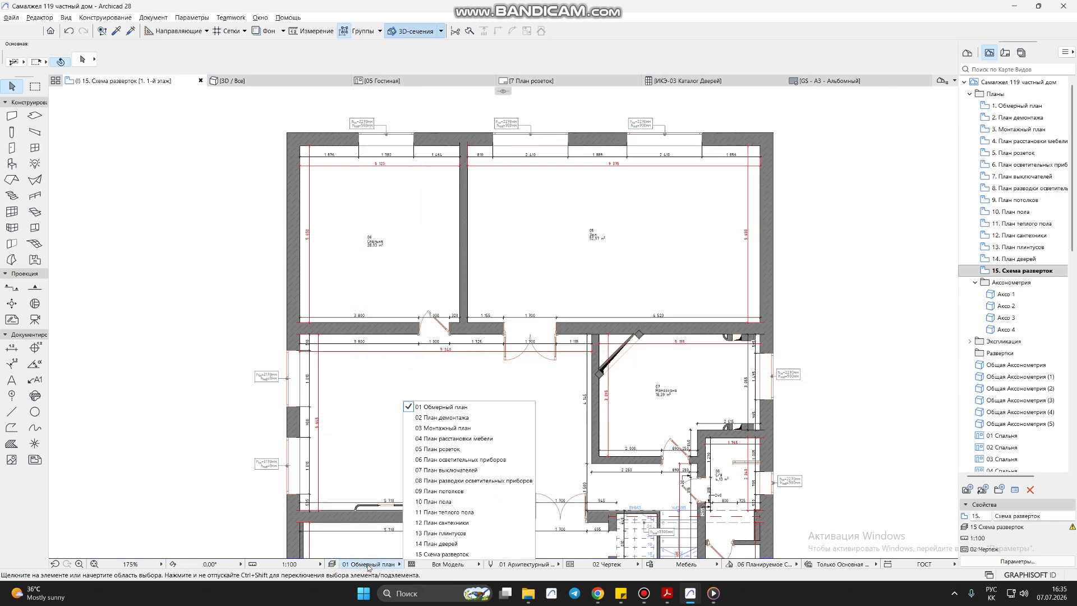
pyautogui.click(432, 418)
pyautogui.click(370, 564)
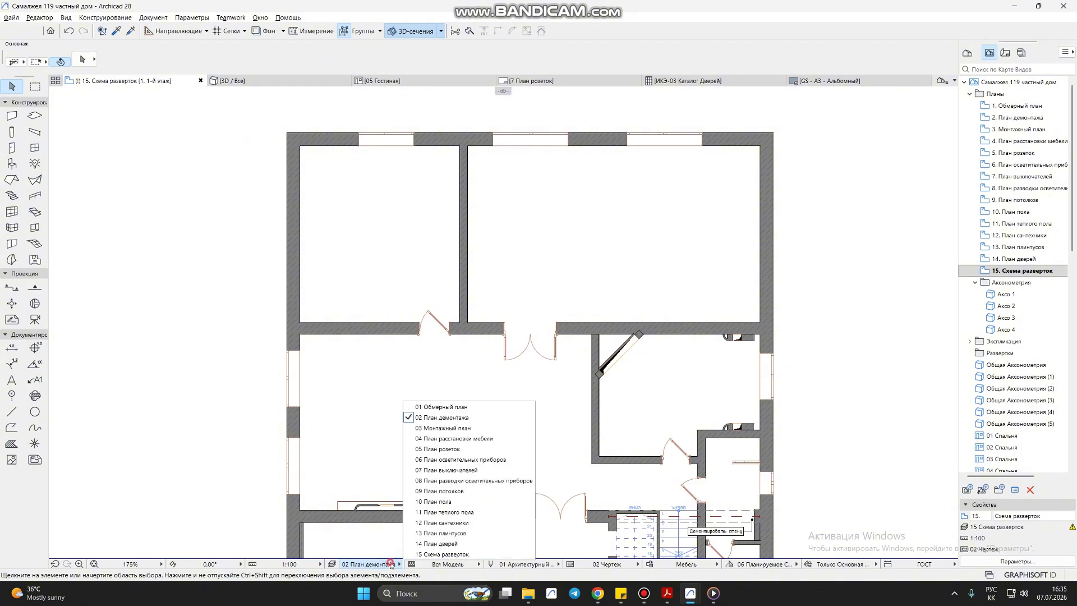
pyautogui.click(457, 439)
pyautogui.scroll(-4, 449, 471)
pyautogui.scroll(-3, 570, 488)
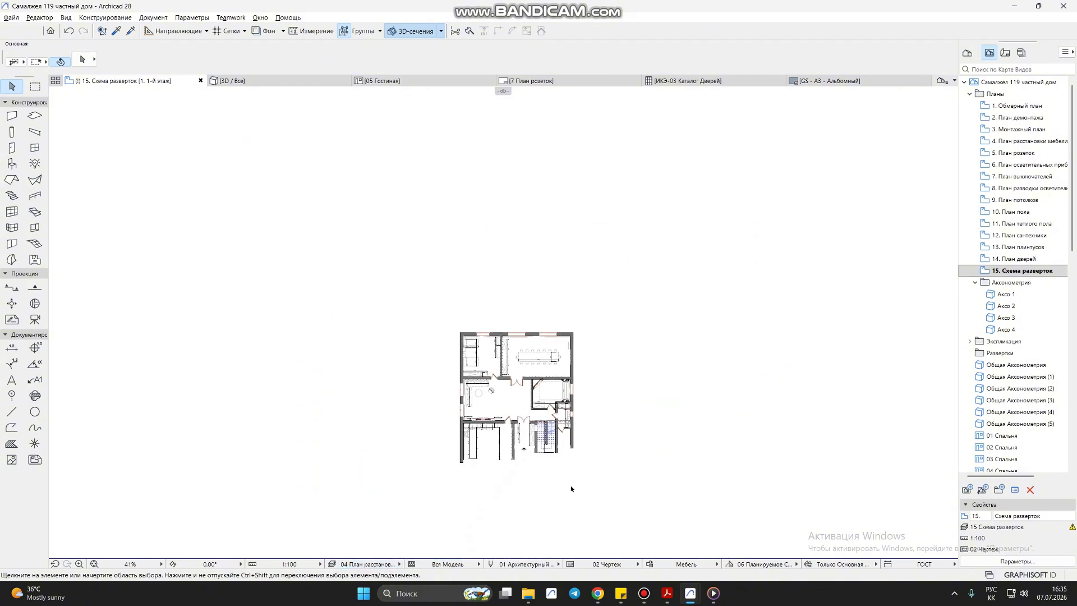
pyautogui.click(646, 594)
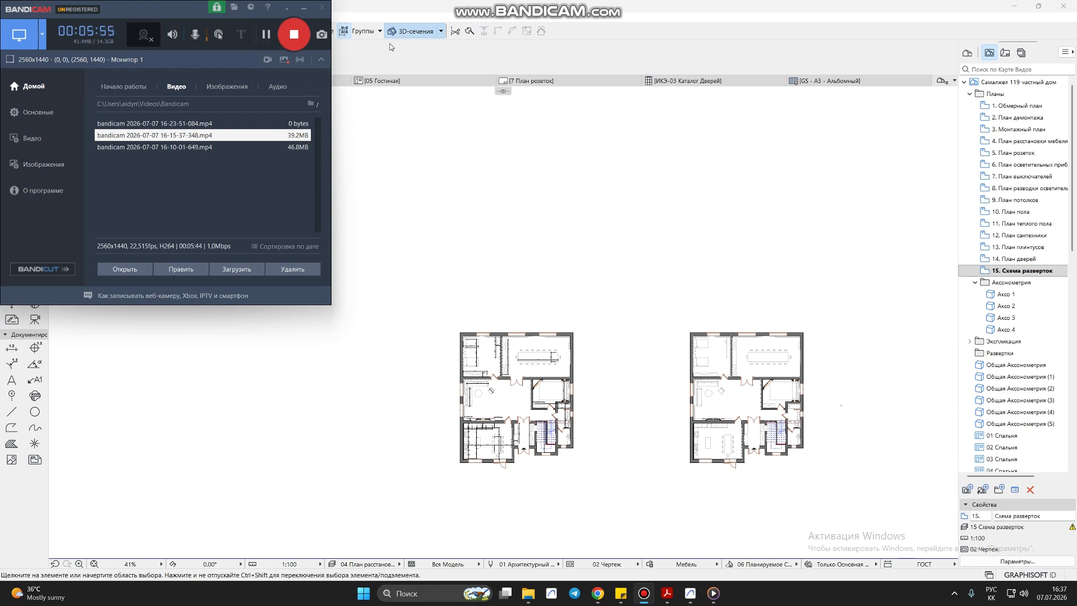
pyautogui.click(408, 11)
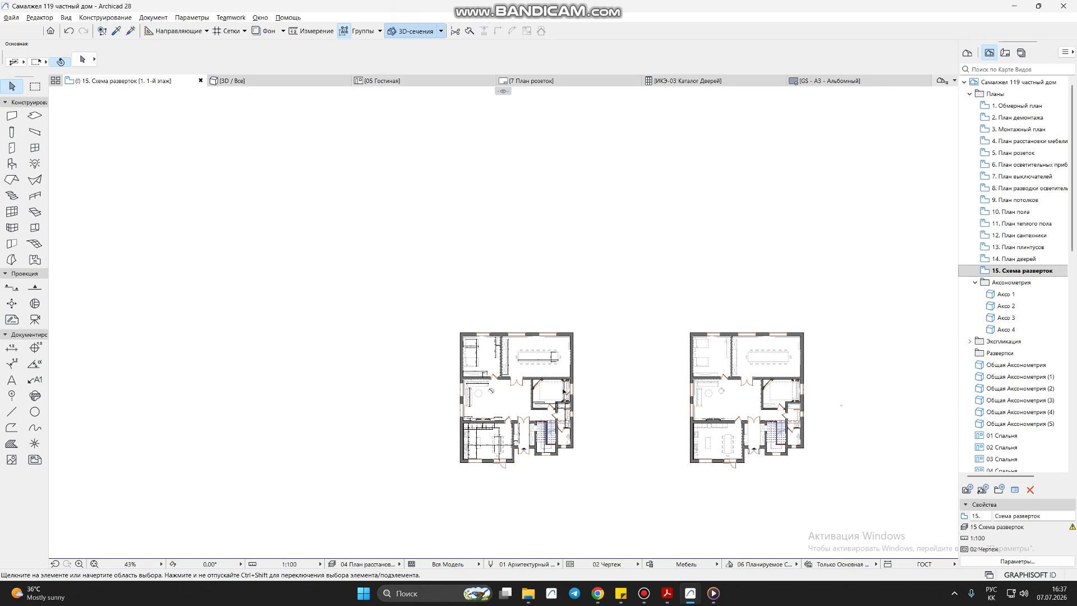
pyautogui.scroll(3, 539, 484)
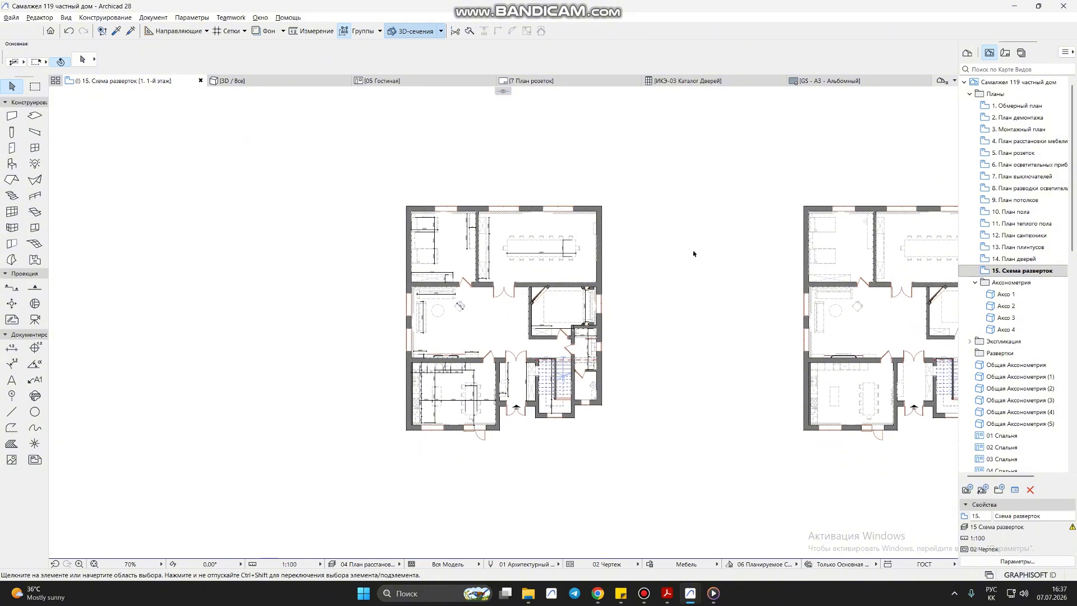
# Switch to the other open Archicad project, close its layer settings and show the View Map.
pyautogui.hotkey('alt', 'Tab')
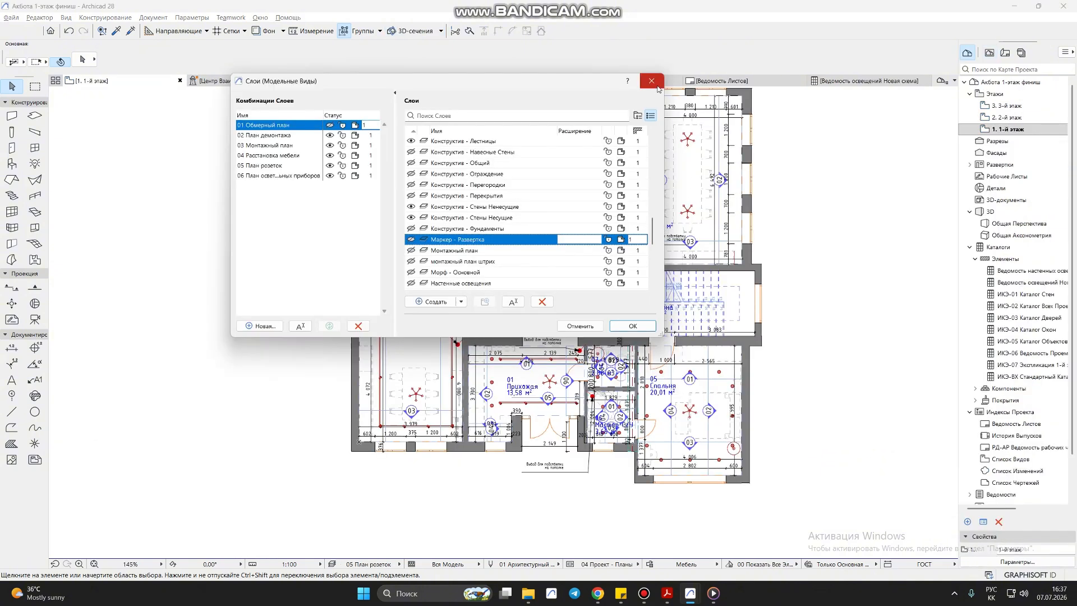
pyautogui.click(651, 81)
pyautogui.click(989, 52)
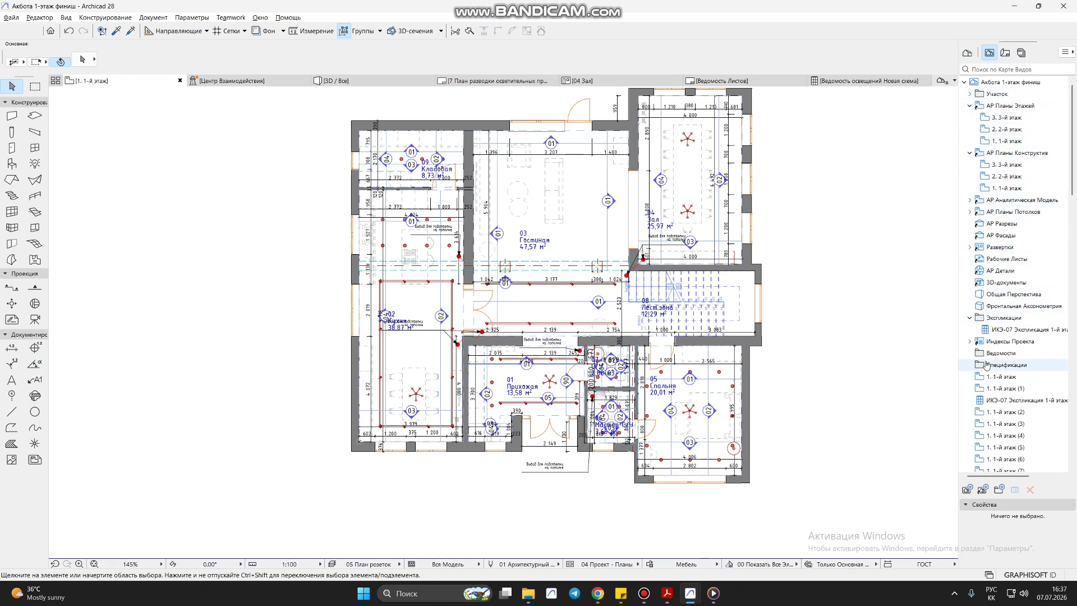
pyautogui.click(967, 53)
pyautogui.click(990, 52)
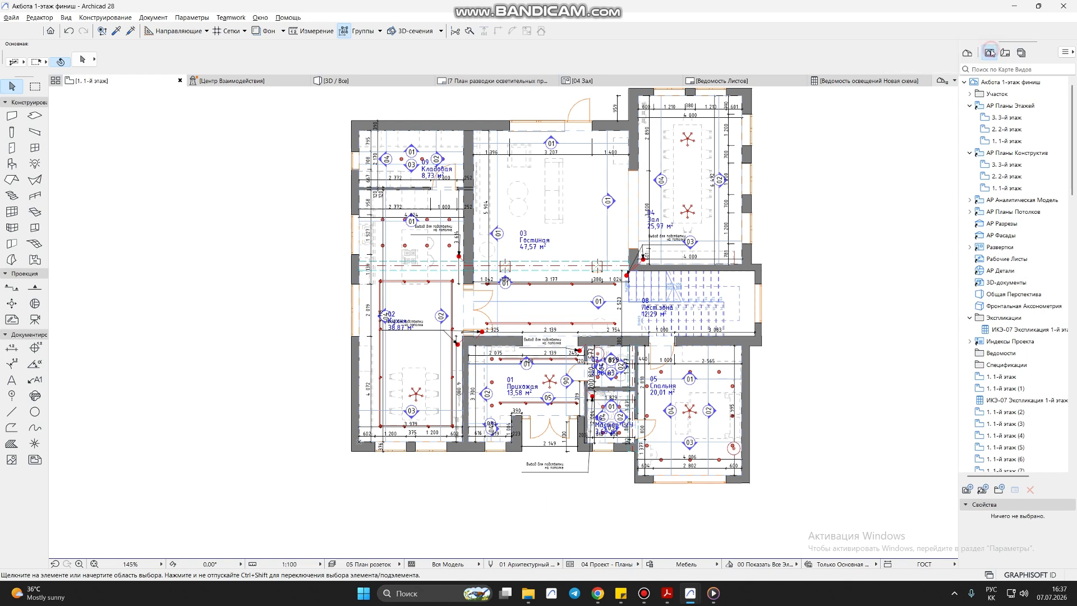
# Create a new folder named Планы in the View Map.
pyautogui.click(1000, 488)
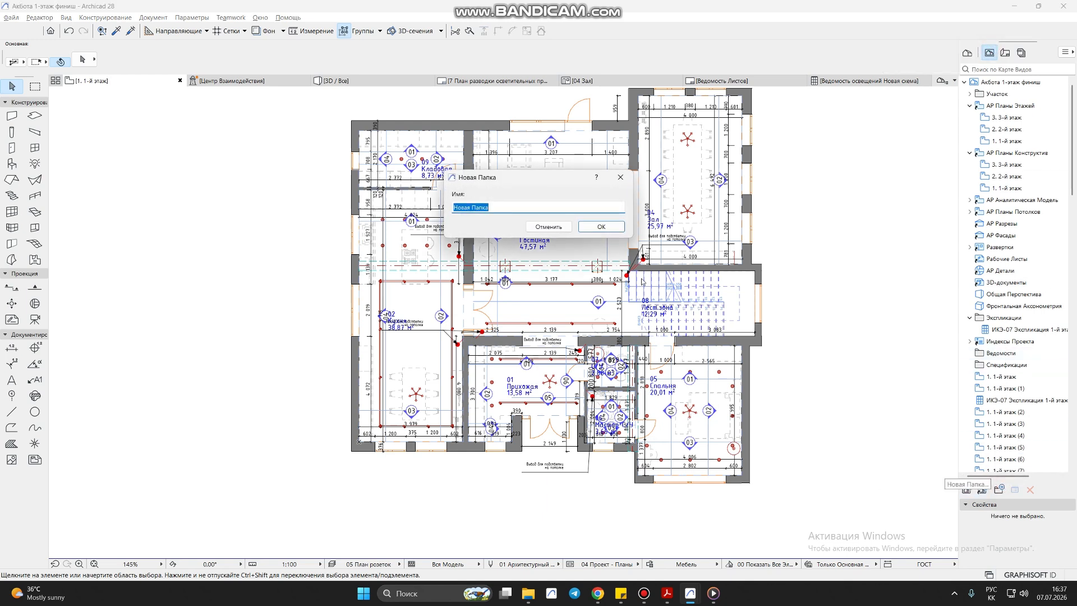
pyautogui.write('п')
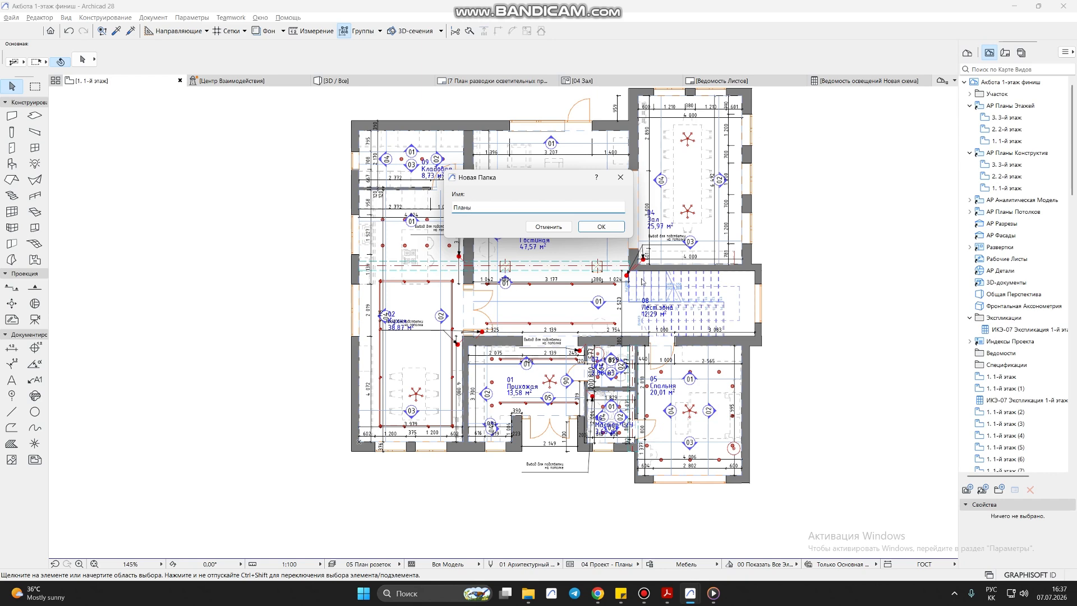
pyautogui.write('ланы')
pyautogui.press('Return')
pyautogui.click(912, 403)
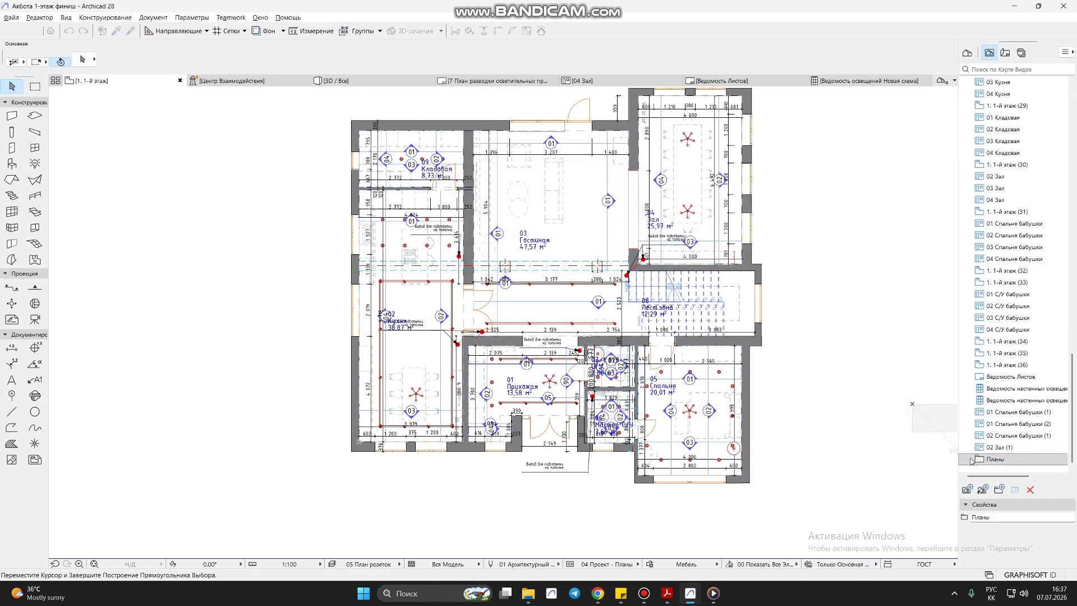
pyautogui.click(914, 436)
# Move the Планы folder to the beginning of the View Map, above the Участок folder.
pyautogui.moveTo(990, 460); pyautogui.dragTo(990, 105)
pyautogui.scroll(5, 1004, 120)
pyautogui.scroll(-5, 1004, 129)
pyautogui.scroll(1, 998, 352)
pyautogui.scroll(-2, 999, 353)
pyautogui.scroll(2, 1011, 340)
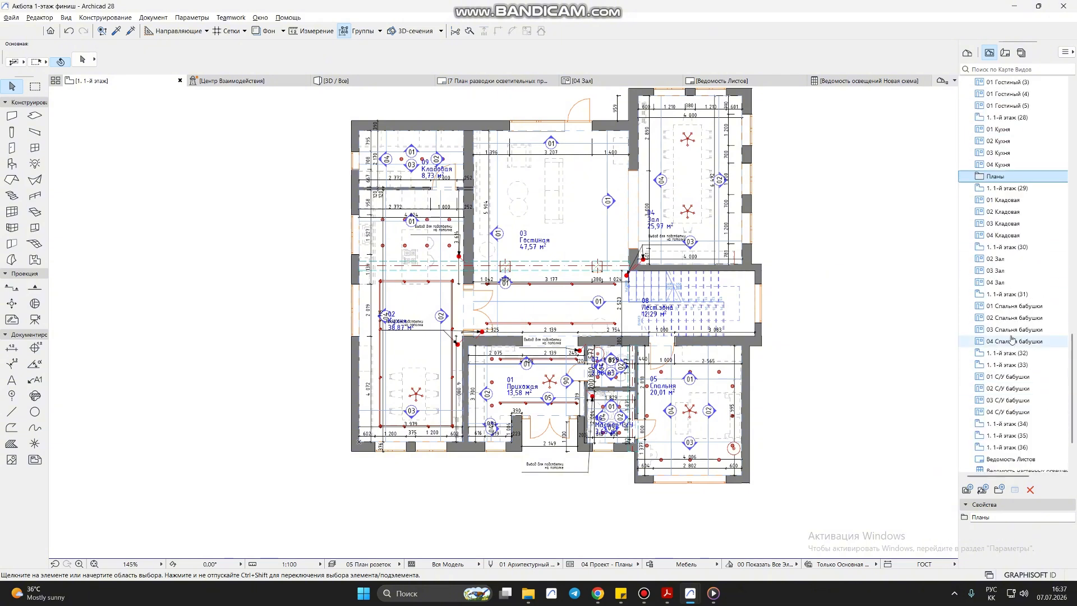
pyautogui.scroll(1, 1010, 337)
pyautogui.scroll(2, 1003, 272)
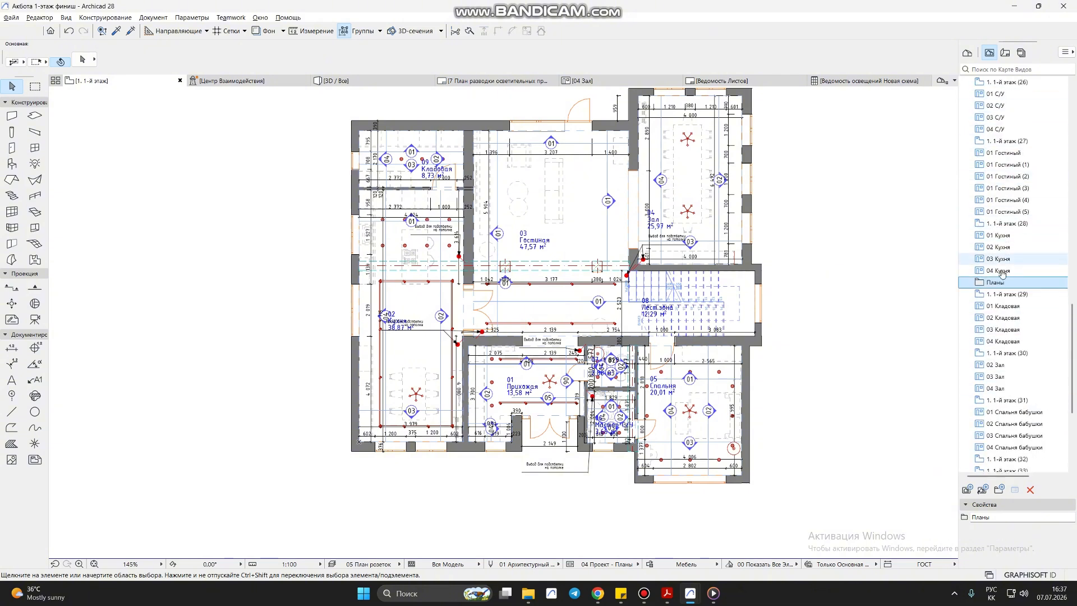
pyautogui.moveTo(999, 282); pyautogui.dragTo(986, 90)
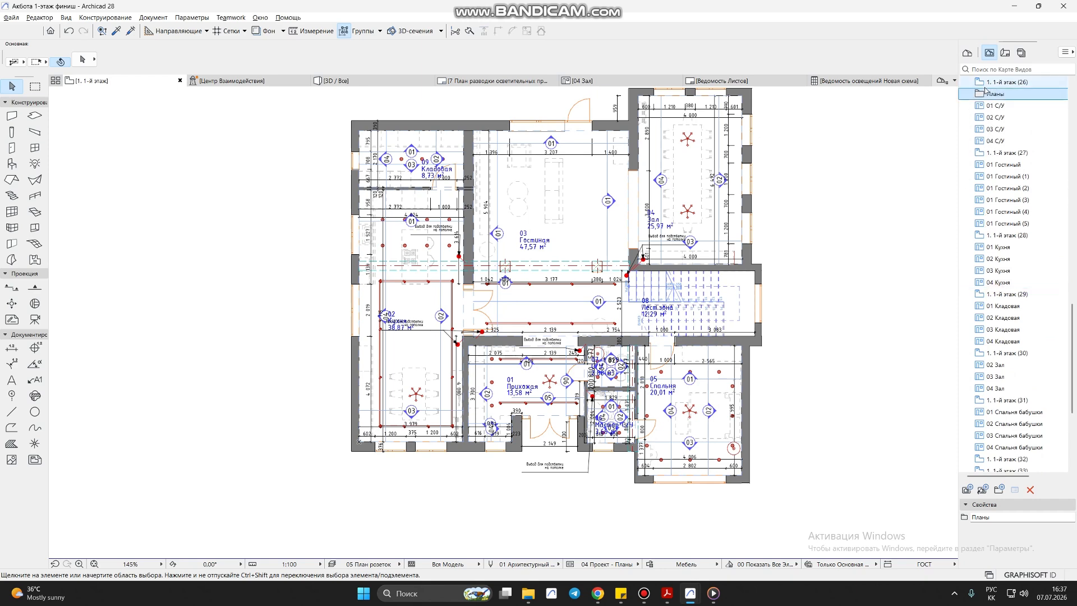
pyautogui.scroll(6, 993, 236)
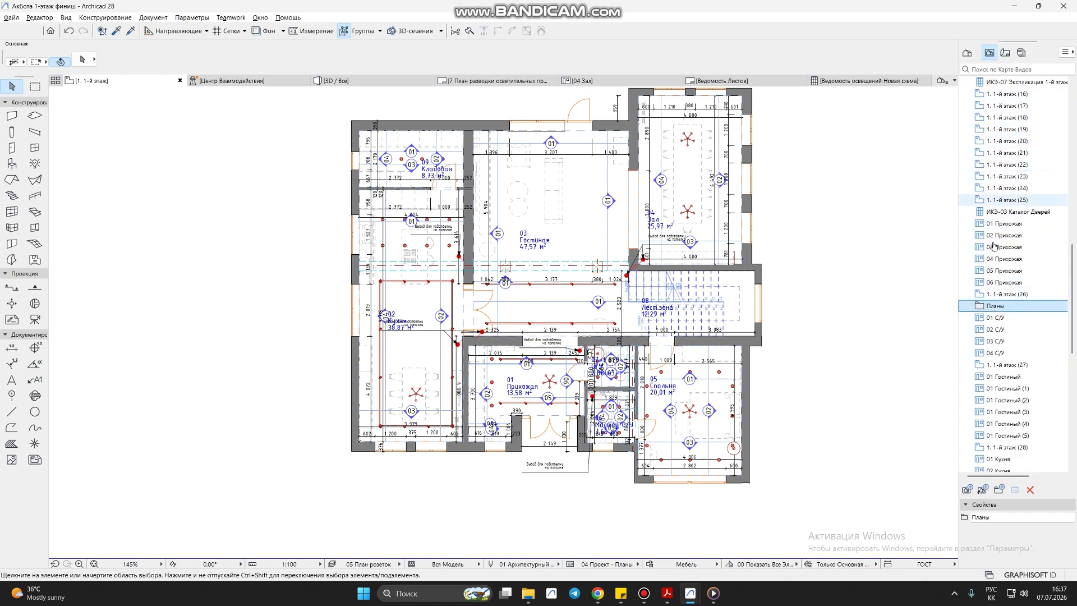
pyautogui.moveTo(992, 305); pyautogui.dragTo(991, 93)
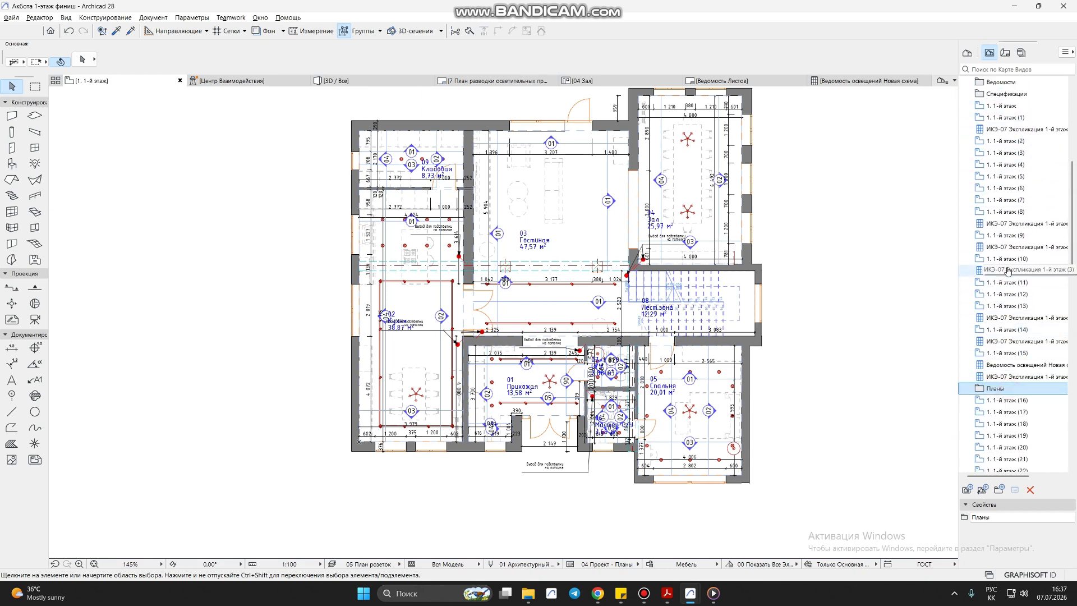
pyautogui.moveTo(994, 388); pyautogui.dragTo(993, 102)
pyautogui.scroll(3, 999, 129)
pyautogui.moveTo(992, 201); pyautogui.dragTo(989, 94)
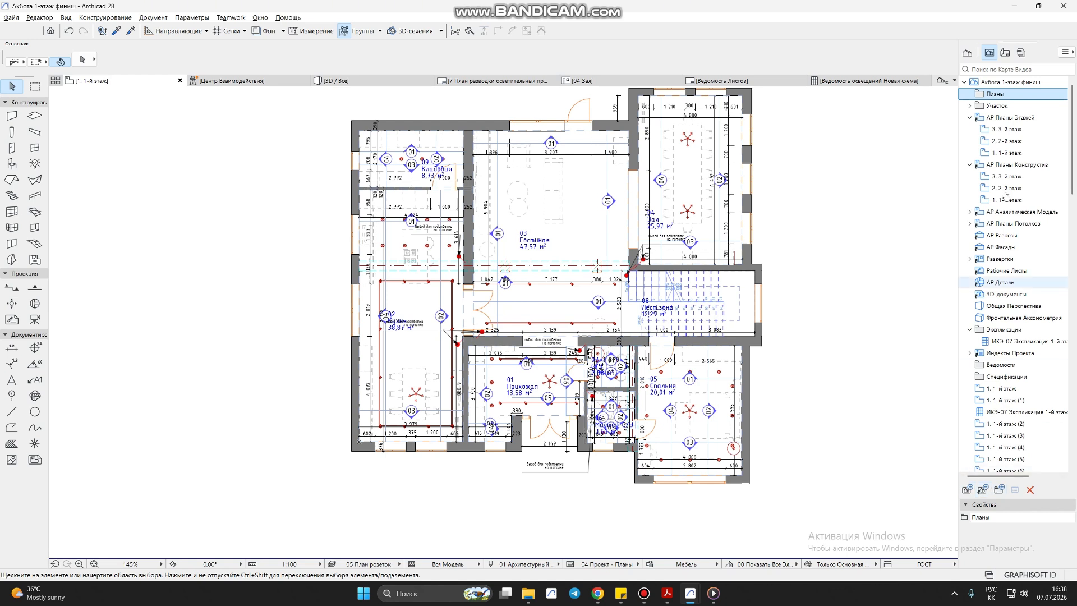
# Start saving the current view in the Планы folder, keeping the project-map ID and giving it the custom name Обмерный план.
pyautogui.rightClick(972, 94)
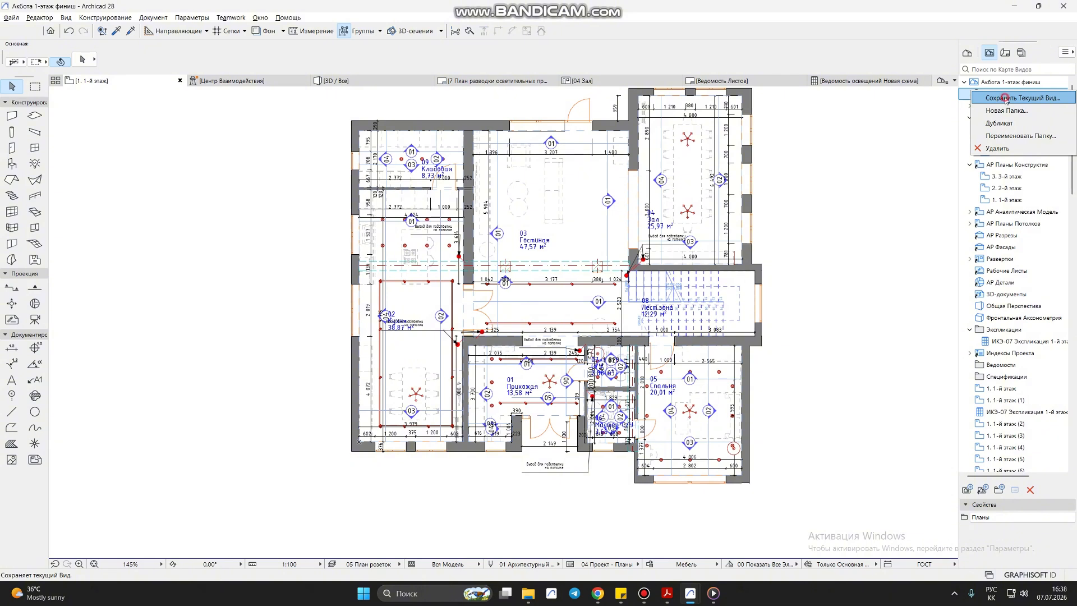
pyautogui.click(1006, 99)
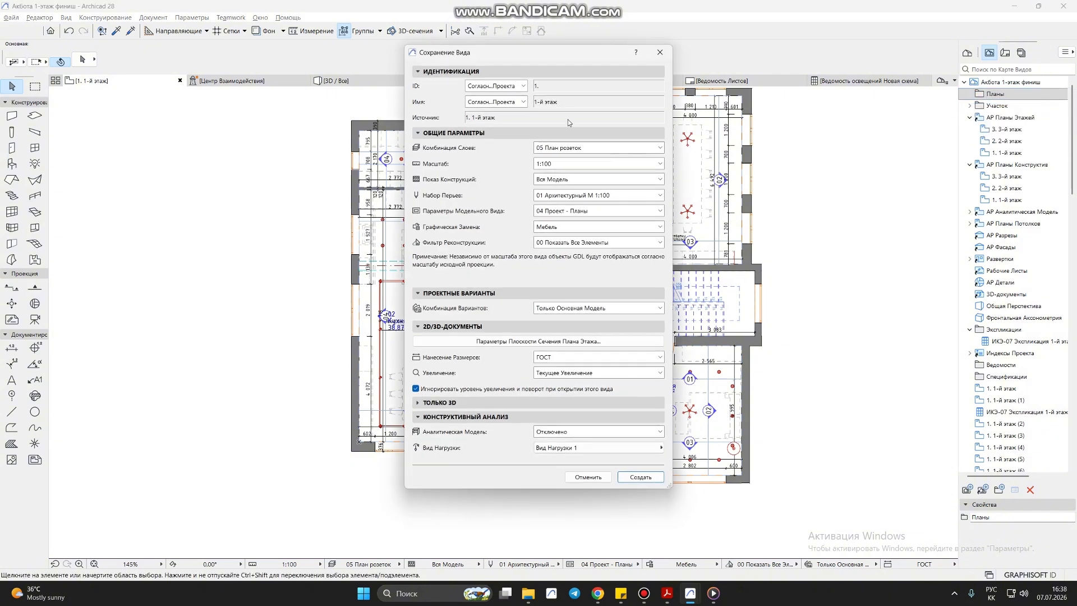
pyautogui.click(519, 93)
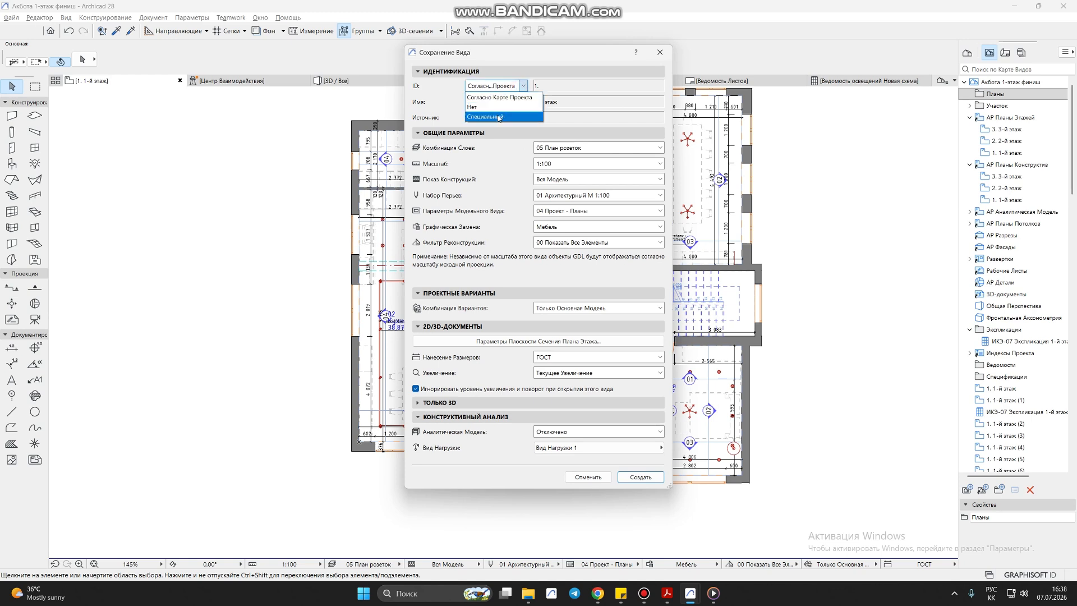
pyautogui.click(497, 115)
pyautogui.click(523, 86)
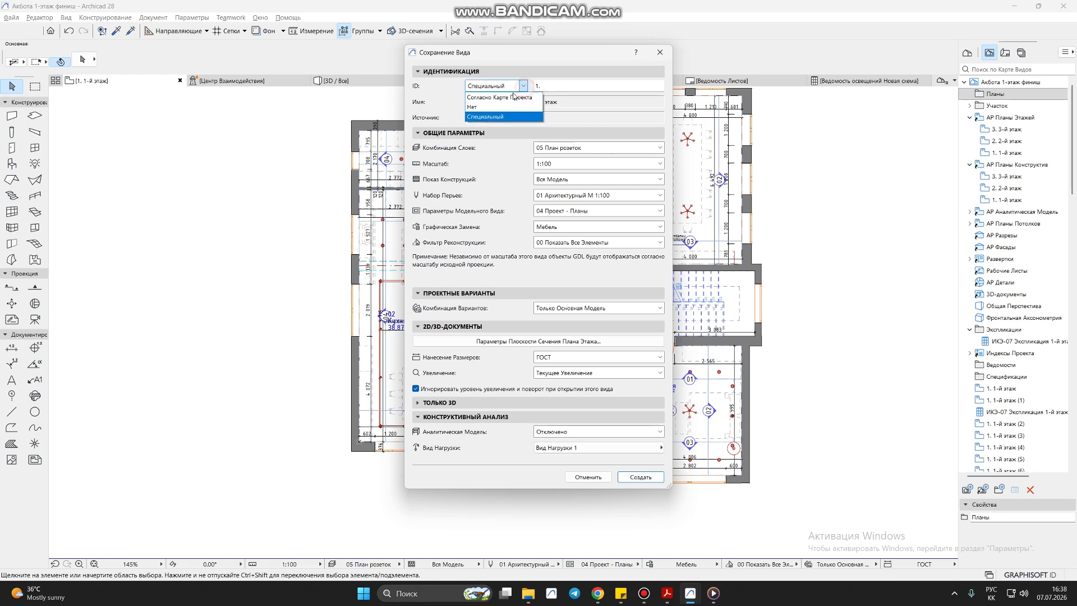
pyautogui.click(512, 103)
pyautogui.click(516, 103)
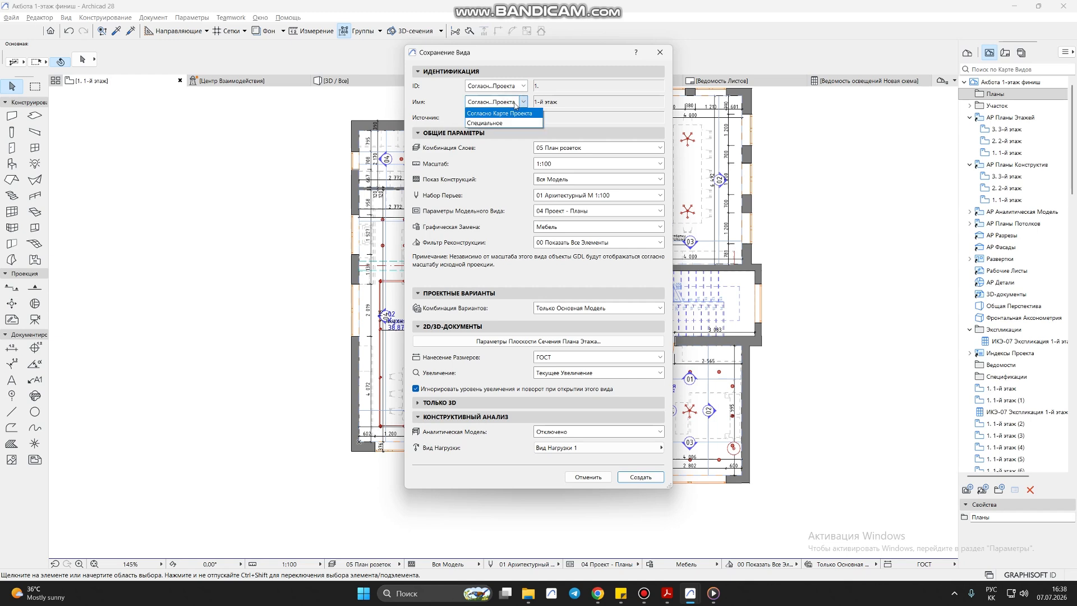
pyautogui.click(484, 122)
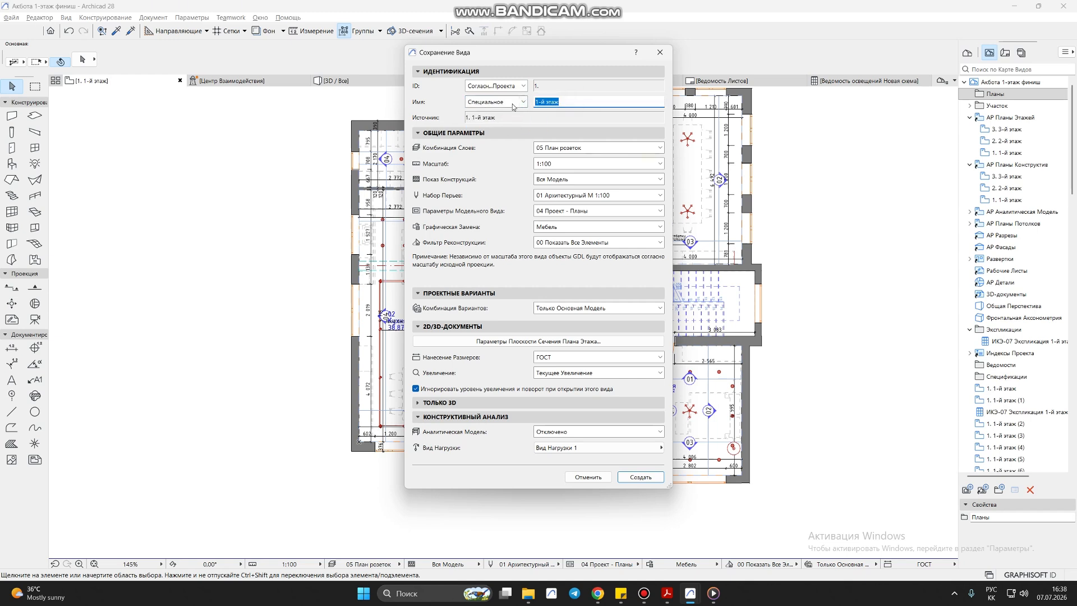
pyautogui.write('Обмерный план')
# Set the view's layer combination to 01 Обмерный план and graphic override to Без Замены, and create the view.
pyautogui.click(579, 148)
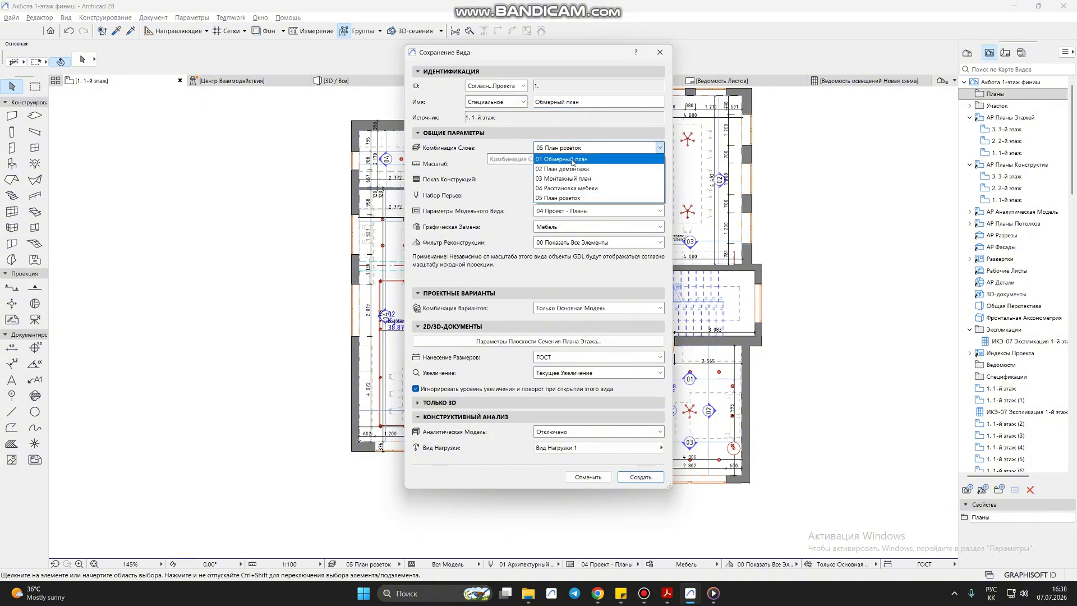
pyautogui.click(573, 160)
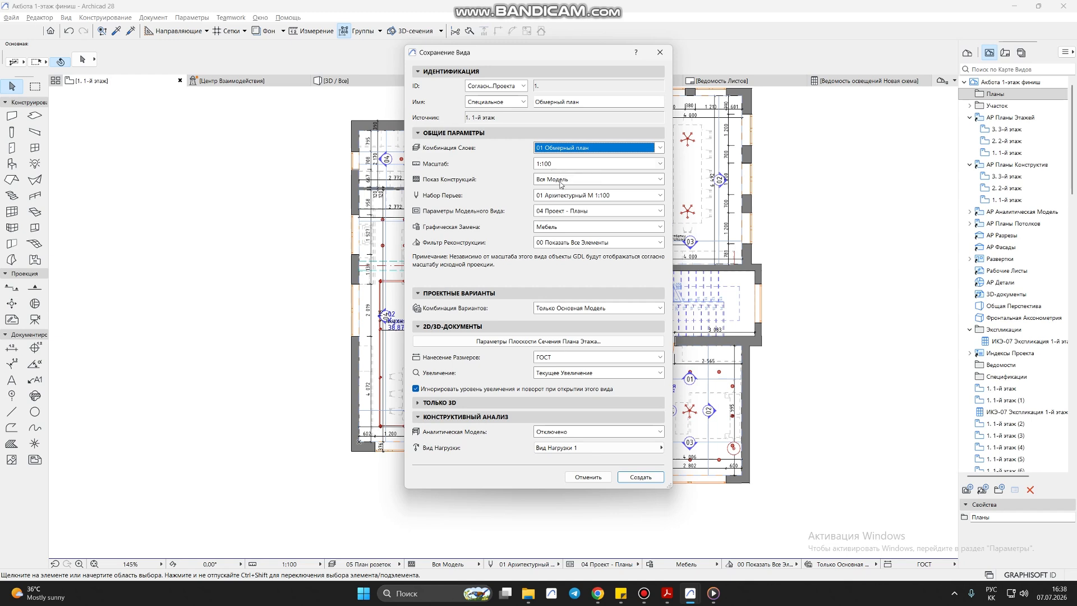
pyautogui.click(563, 182)
pyautogui.click(564, 182)
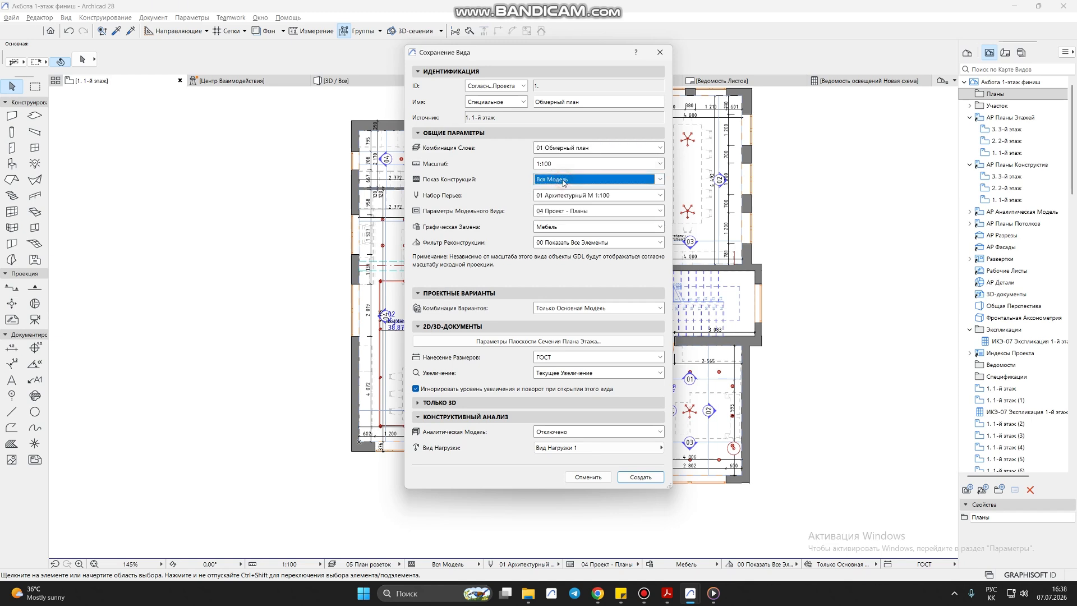
pyautogui.click(566, 198)
pyautogui.click(563, 196)
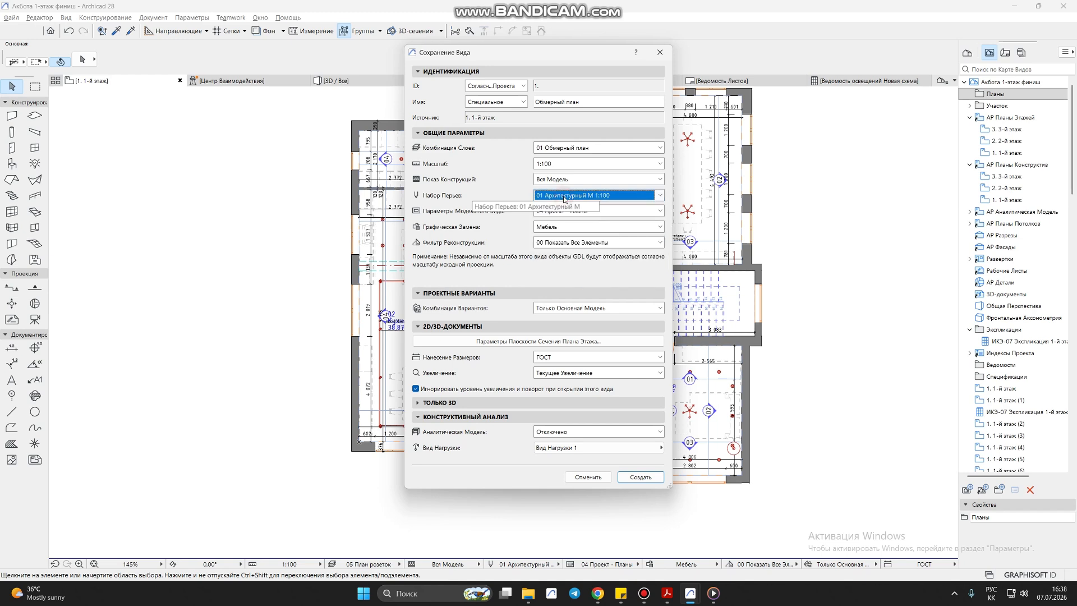
pyautogui.click(553, 212)
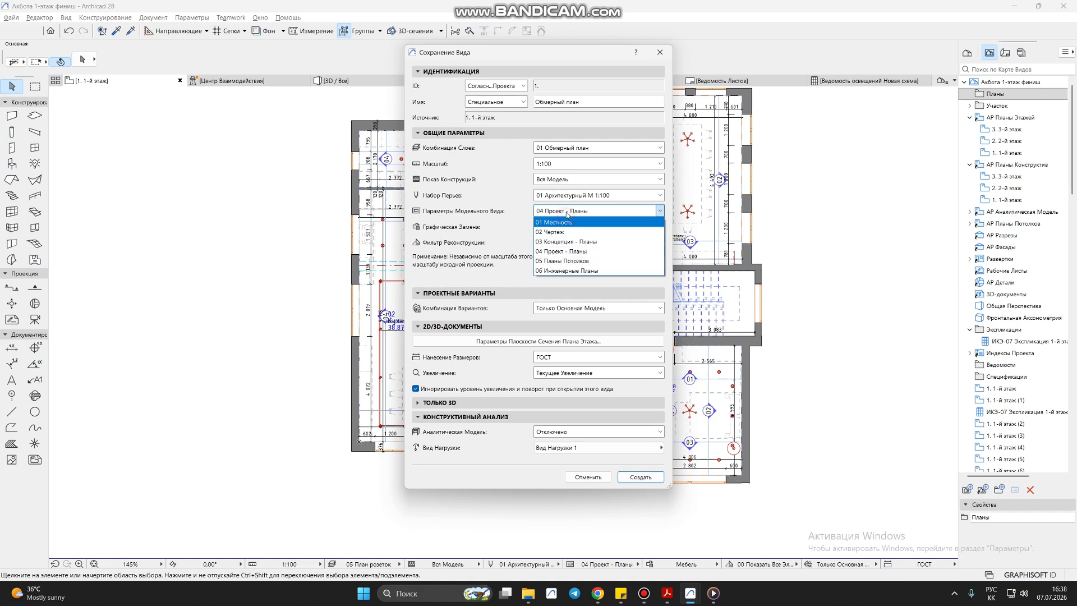
pyautogui.click(528, 215)
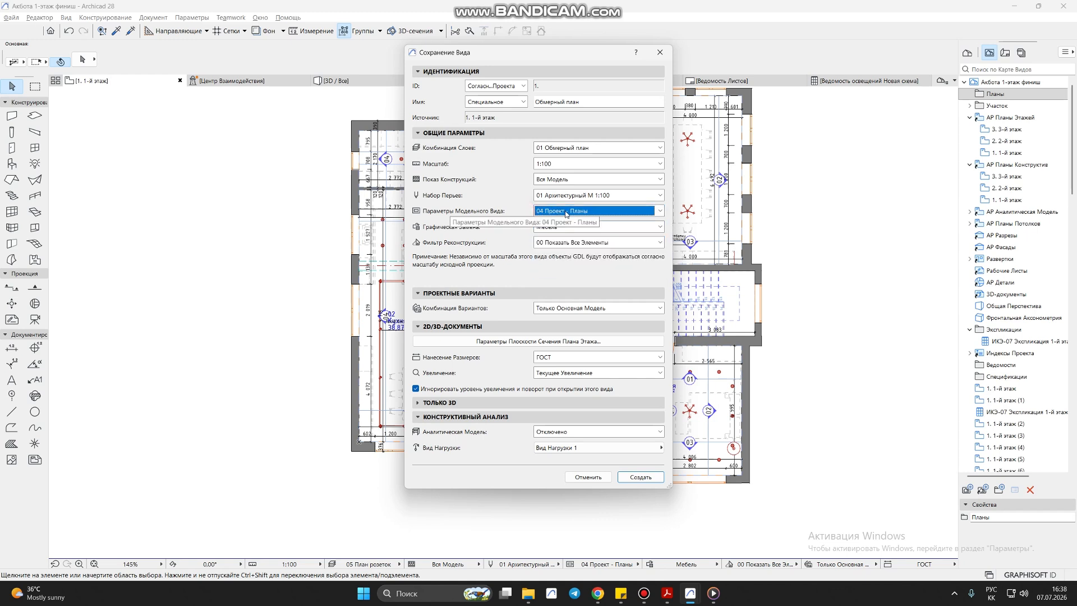
pyautogui.click(556, 228)
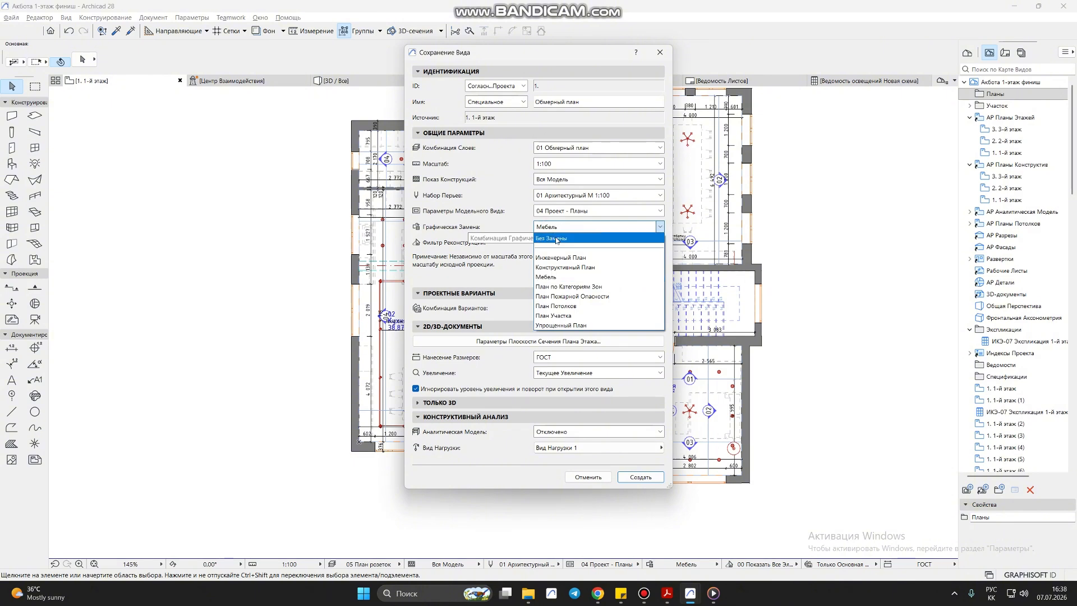
pyautogui.click(560, 232)
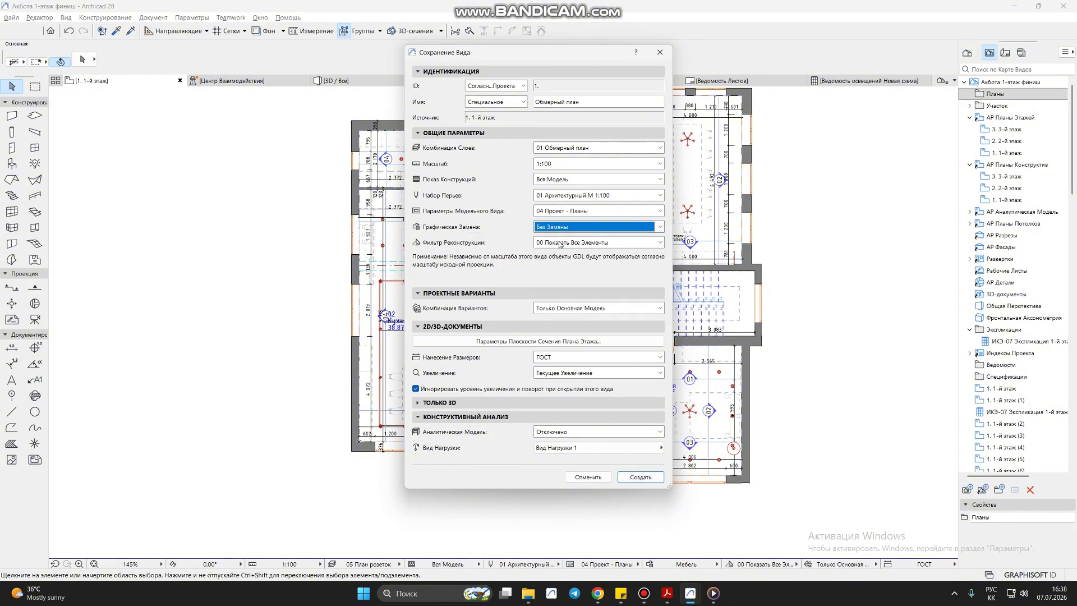
pyautogui.click(641, 477)
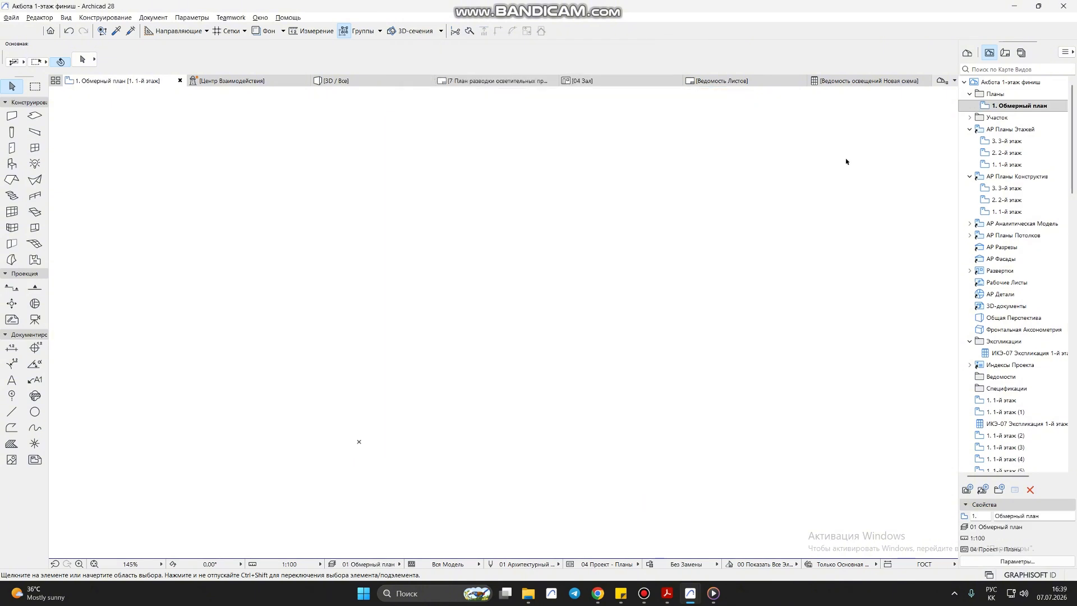
# Show the Стены Ненесущие and Стены Несущие layers in the 01 Обмерный план combination, and hide Стены Ненесущие in combinations 02 to 05.
pyautogui.scroll(-5, 690, 236)
pyautogui.scroll(-5, 595, 259)
pyautogui.scroll(-6, 561, 253)
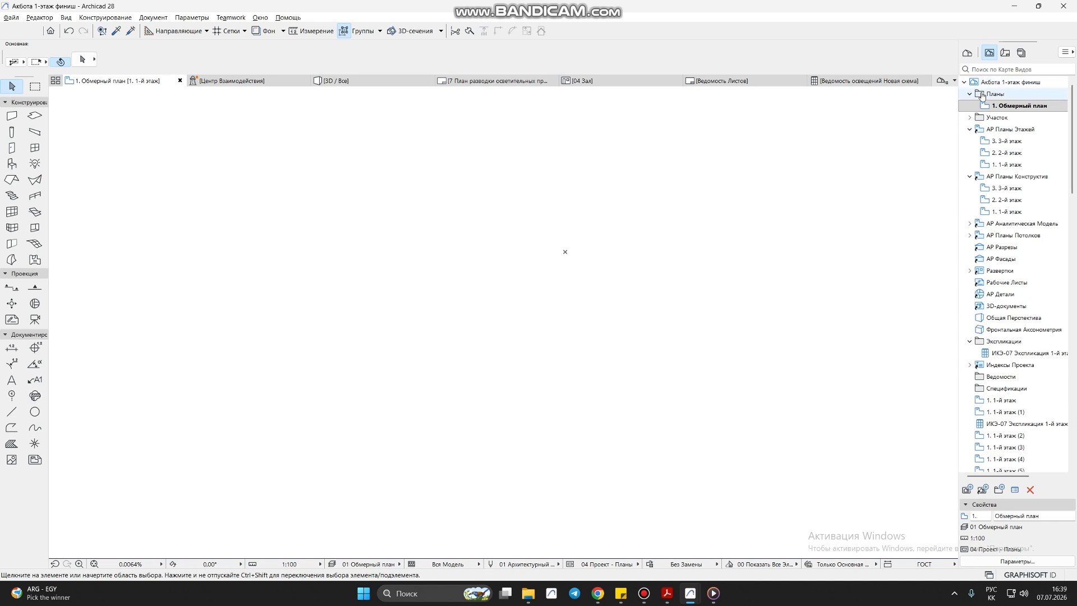
pyautogui.hotkey('ctrl', 'l')
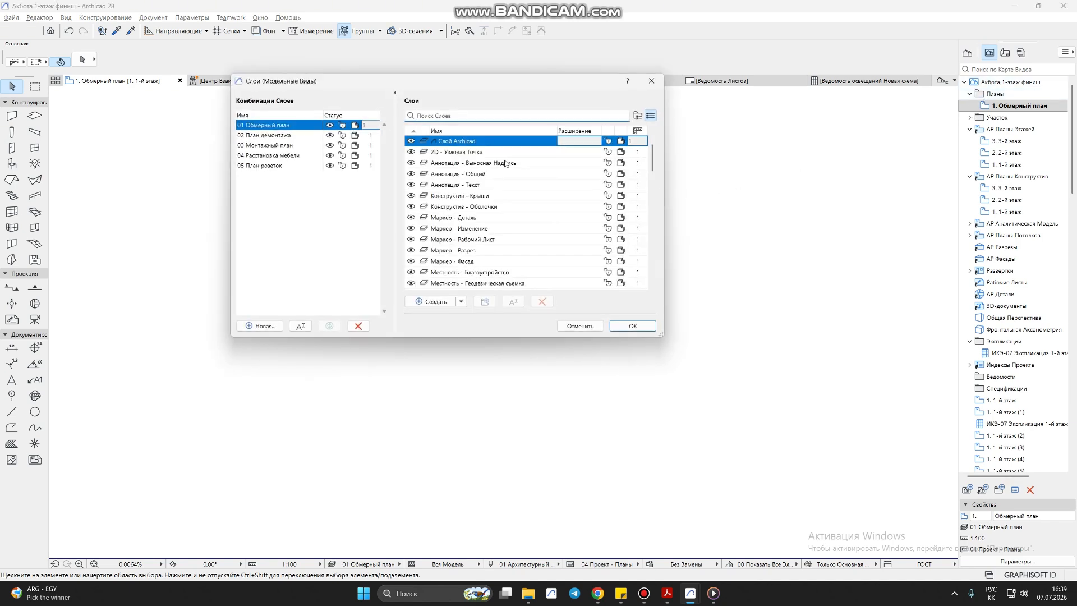
pyautogui.scroll(-9, 461, 154)
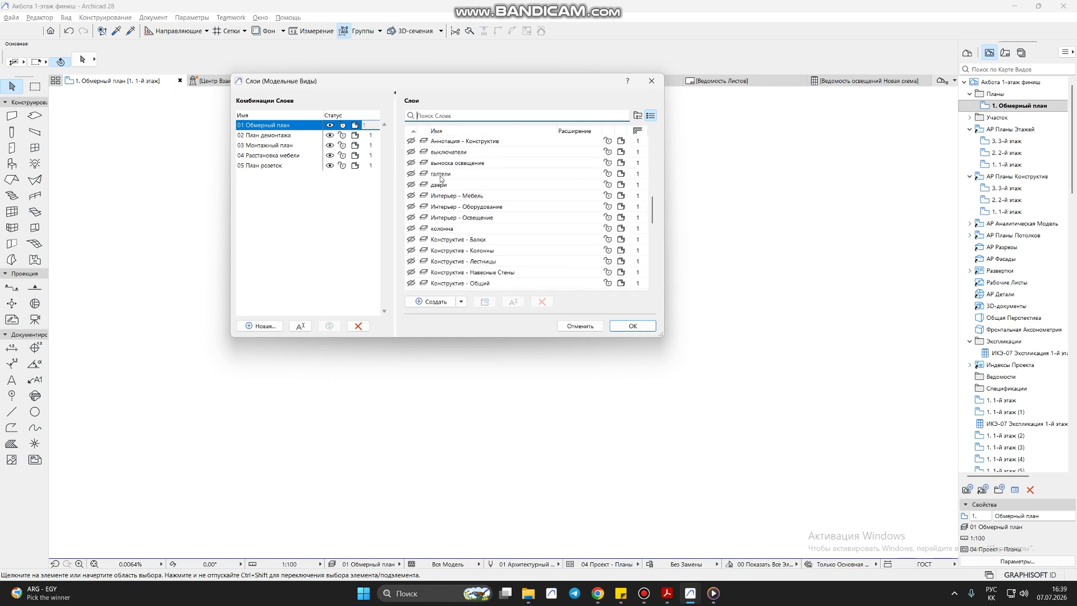
pyautogui.scroll(10, 441, 178)
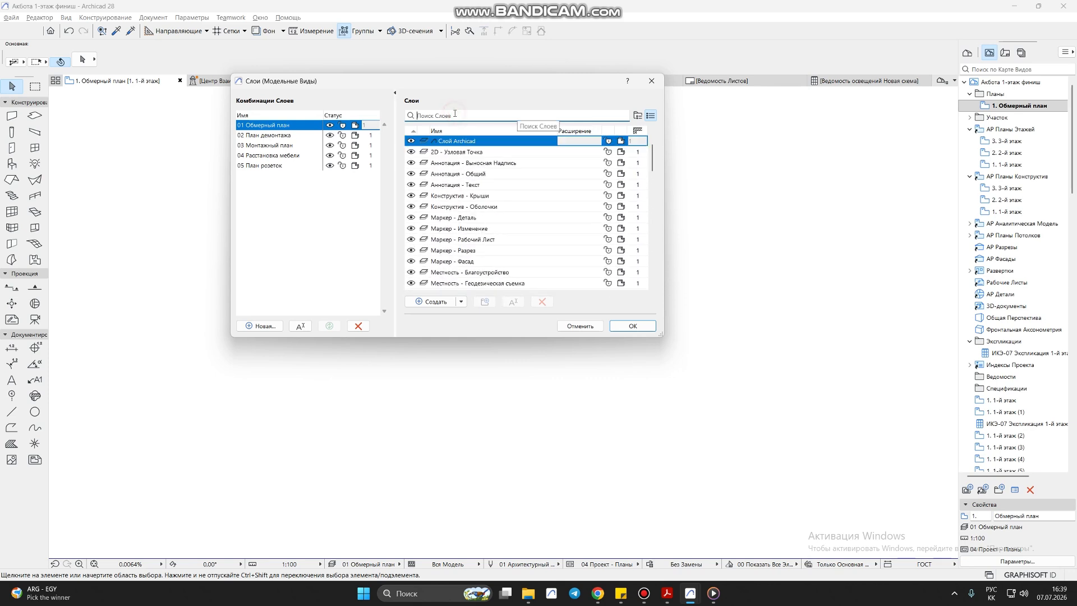
pyautogui.write('стен')
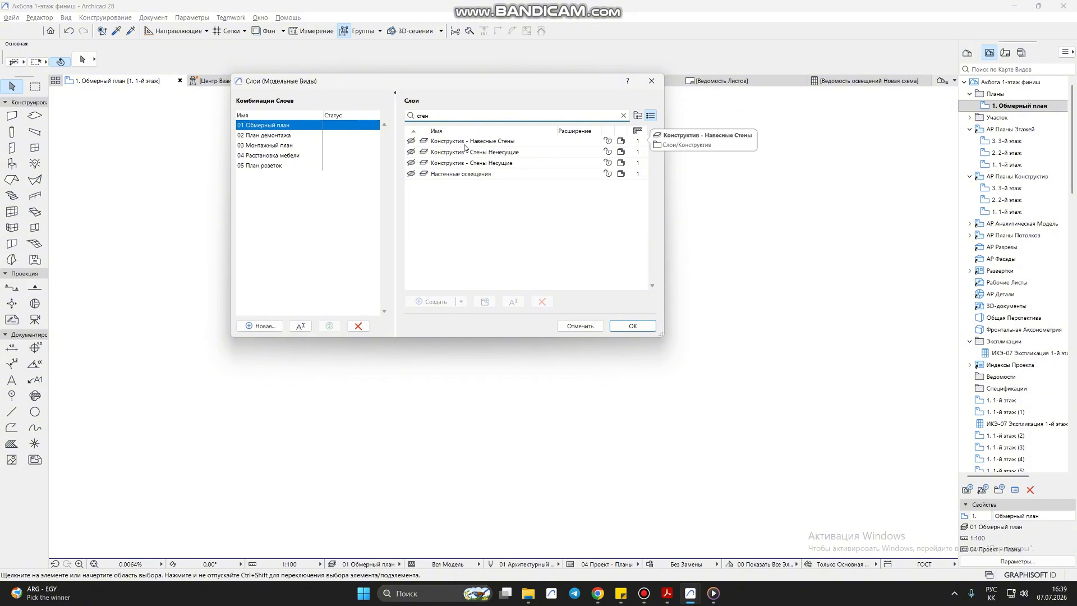
pyautogui.click(466, 151)
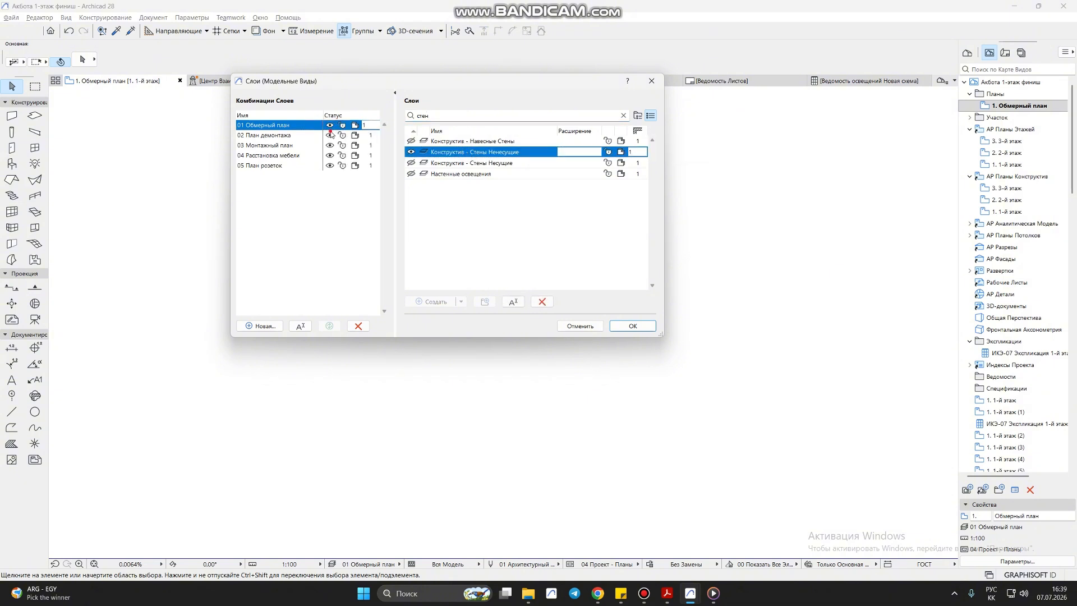
pyautogui.click(330, 133)
pyautogui.click(330, 144)
pyautogui.click(330, 154)
pyautogui.click(330, 164)
pyautogui.click(446, 160)
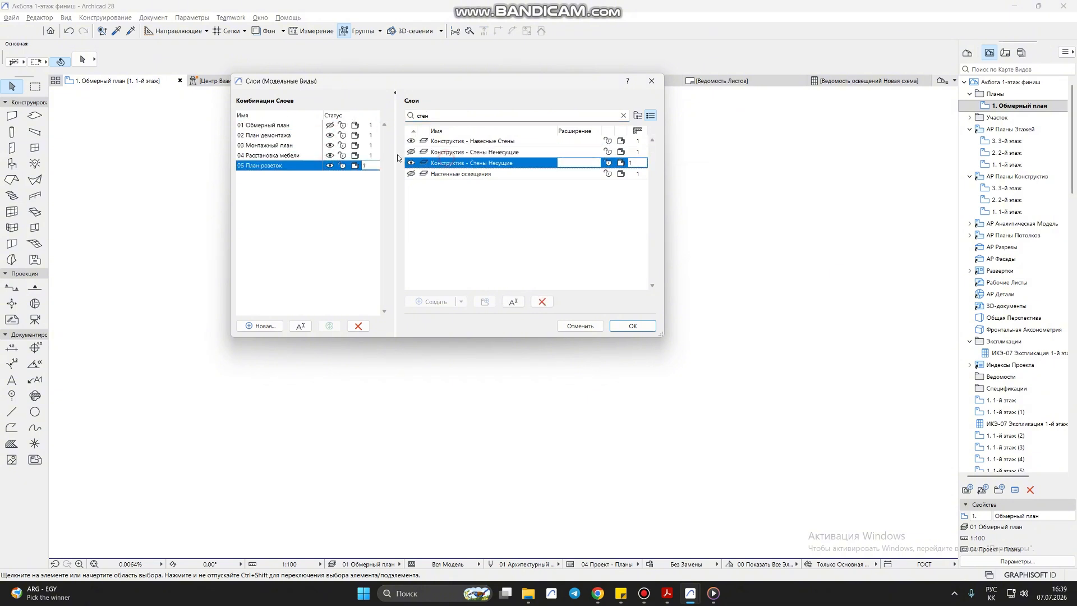
pyautogui.click(330, 124)
# Find the Размер - Общий layer, show it in 01 Обмерный план and hide it in combinations 02 to 05.
pyautogui.moveTo(446, 118); pyautogui.dragTo(387, 120)
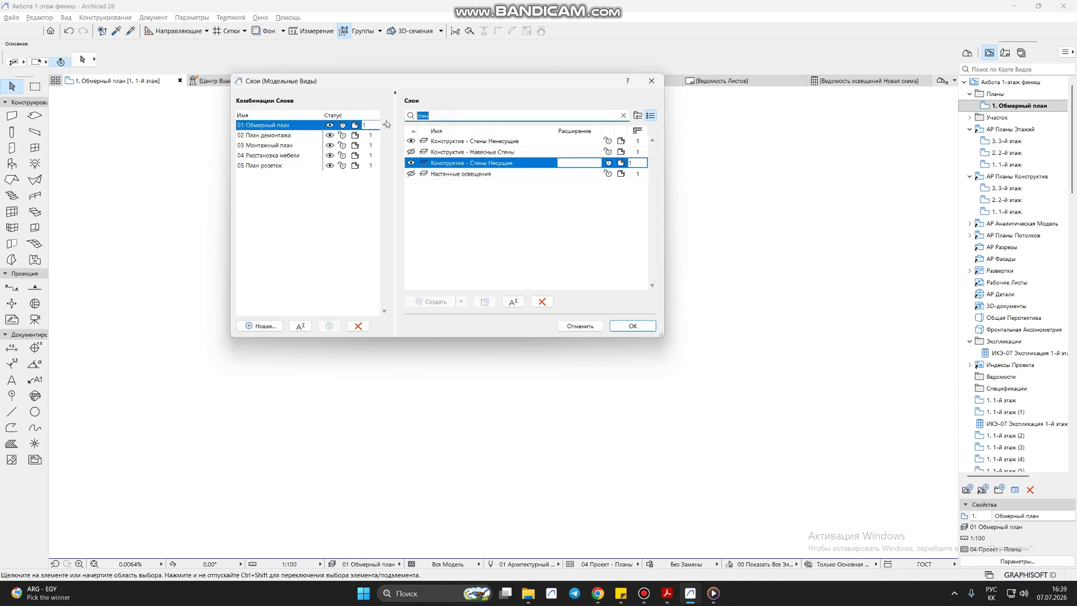
pyautogui.write('общ')
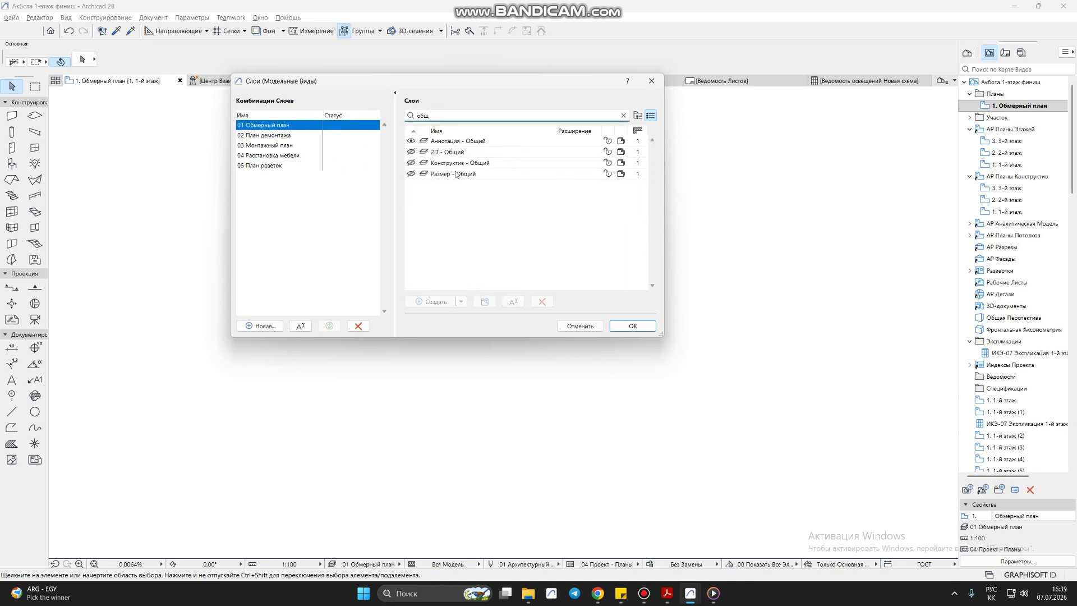
pyautogui.click(457, 174)
pyautogui.click(329, 126)
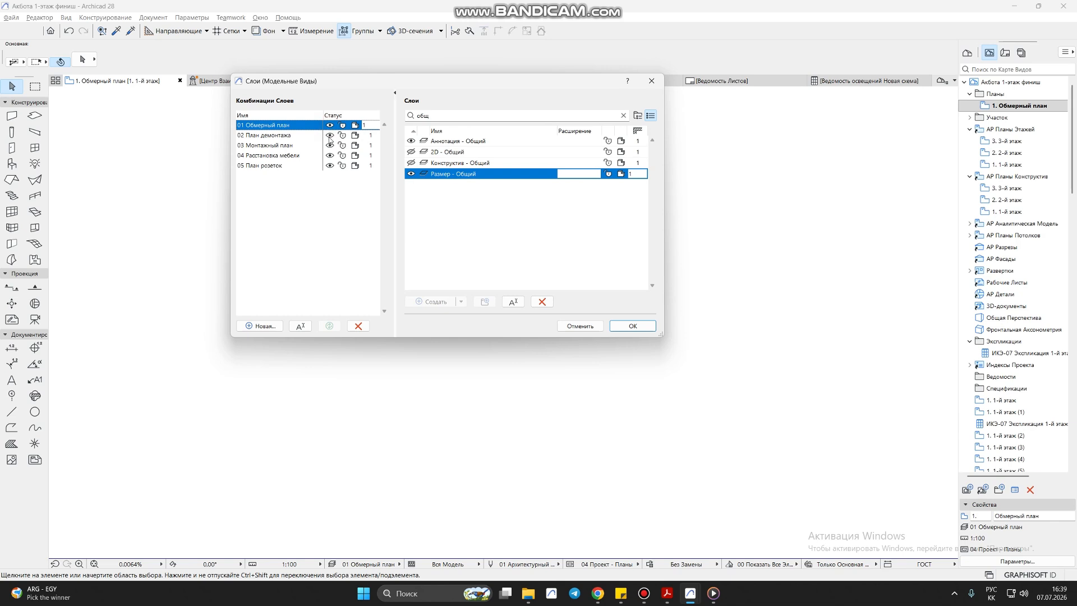
pyautogui.click(330, 135)
pyautogui.click(329, 145)
pyautogui.click(330, 156)
pyautogui.click(330, 166)
# Show the Элемент Модели - Зона layer in 01 Обмерный план, hide it in combinations 02 to 05, and apply the layer settings.
pyautogui.moveTo(433, 115); pyautogui.dragTo(395, 131)
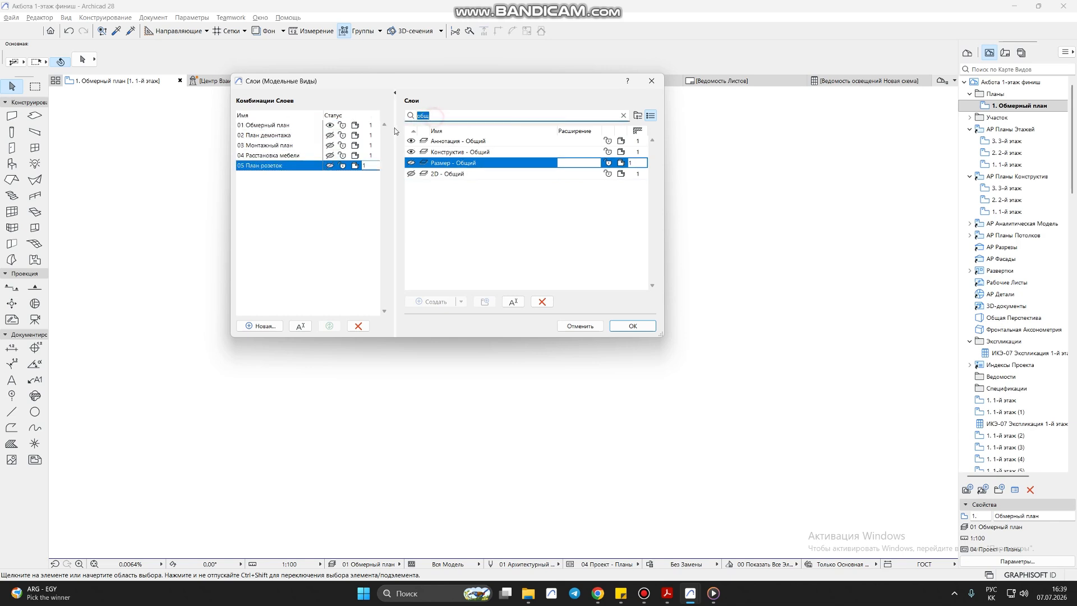
pyautogui.write('зон')
pyautogui.click(435, 141)
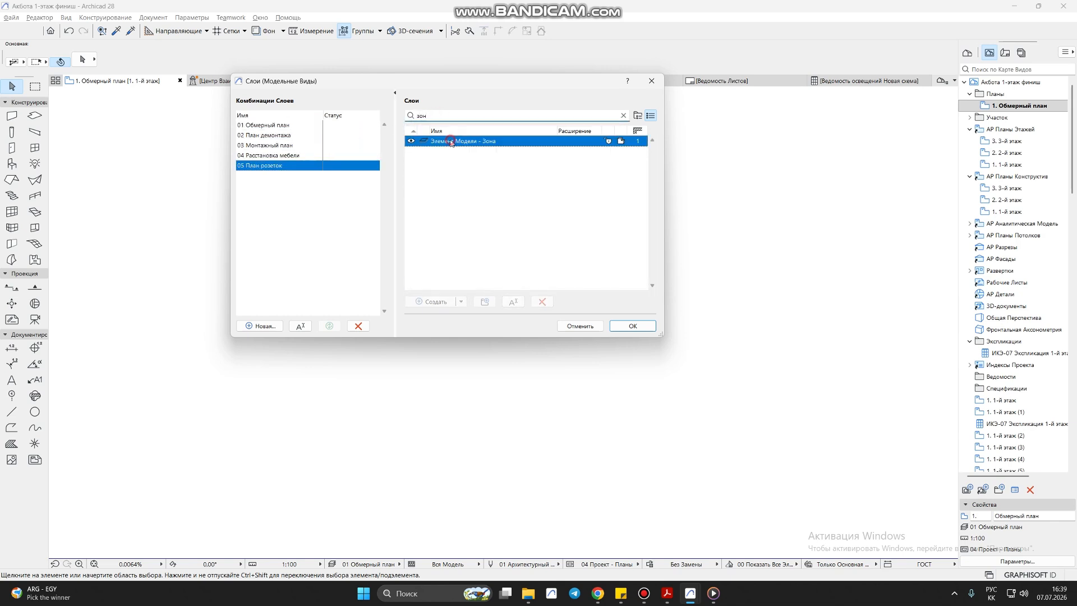
pyautogui.click(330, 125)
pyautogui.click(330, 135)
pyautogui.click(330, 145)
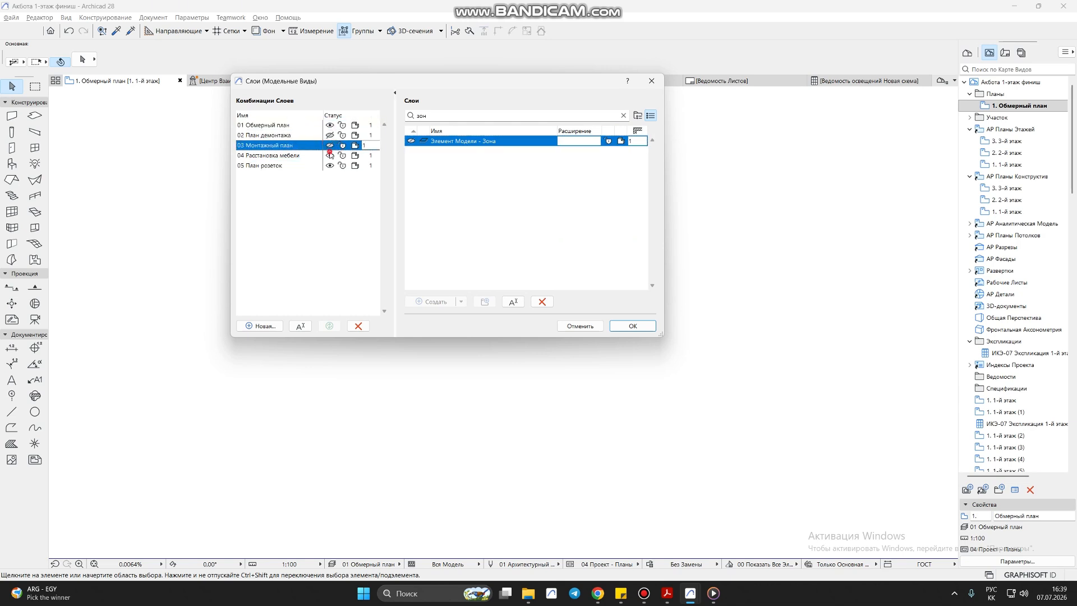
pyautogui.click(330, 155)
pyautogui.click(329, 165)
pyautogui.click(623, 326)
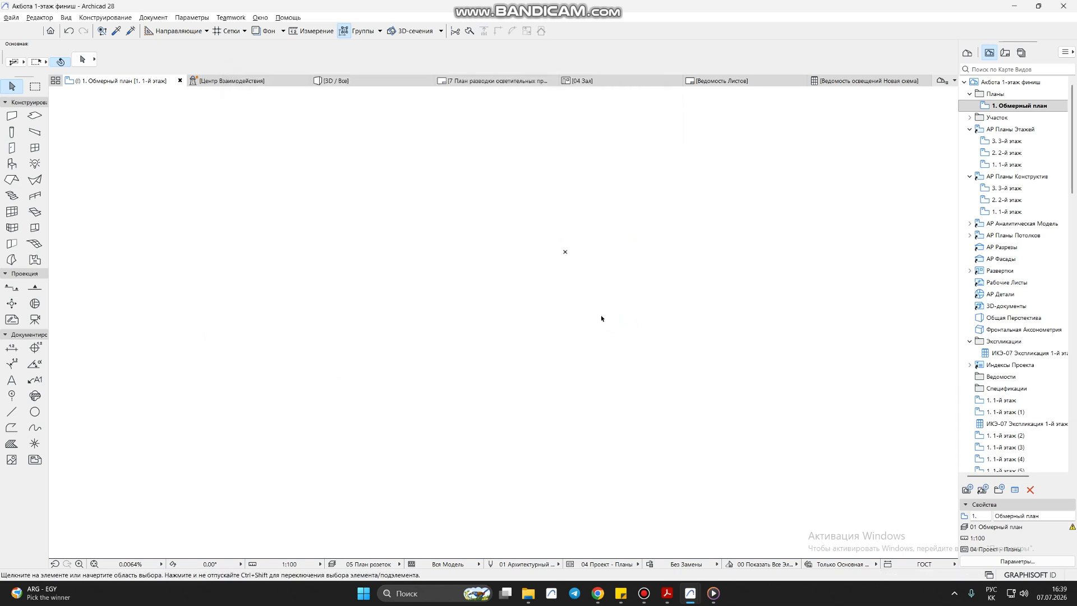
# Open the saved Обмерный план view from the Планы folder.
pyautogui.scroll(-3, 607, 270)
pyautogui.scroll(-2, 623, 265)
pyautogui.scroll(11, 595, 261)
pyautogui.scroll(8, 506, 220)
pyautogui.doubleClick(1010, 106)
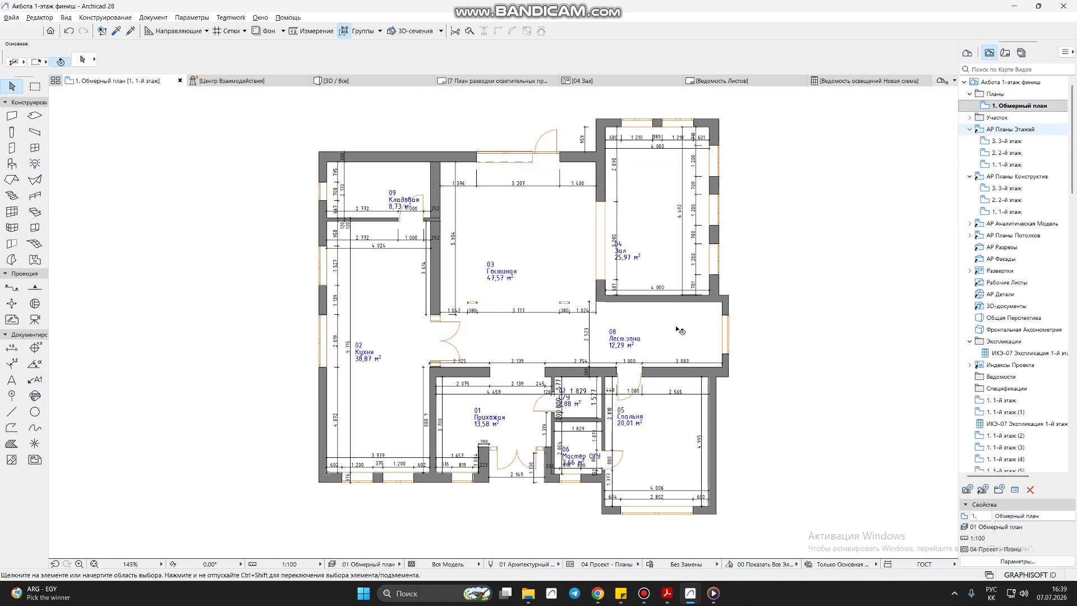
# Show the Конструктив - Лестницы layer in the 01 Обмерный план combination and apply the layer settings.
pyautogui.hotkey('ctrl', 'l')
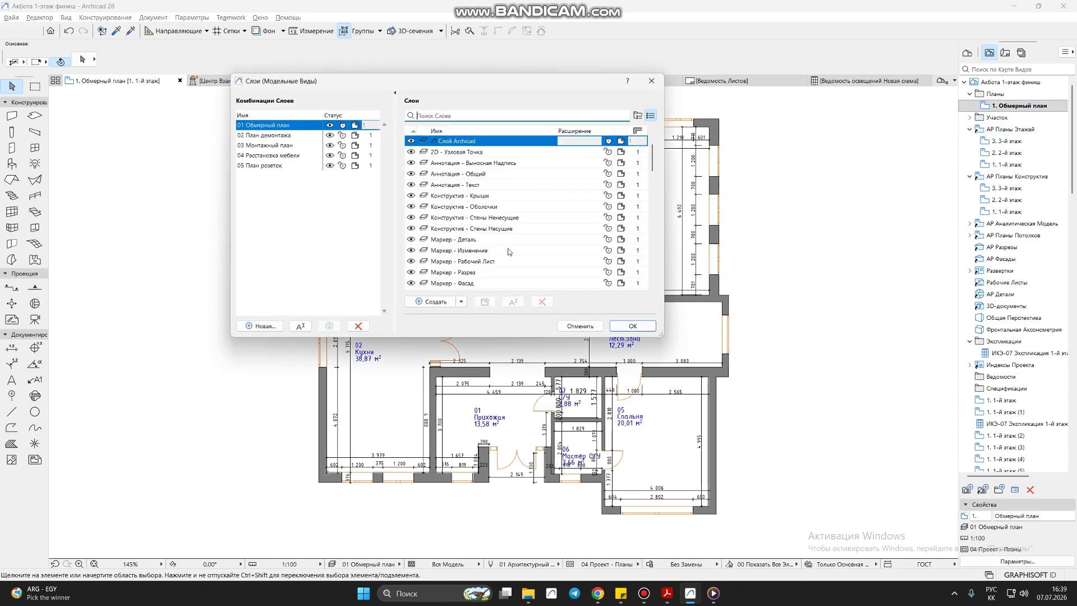
pyautogui.write('лес')
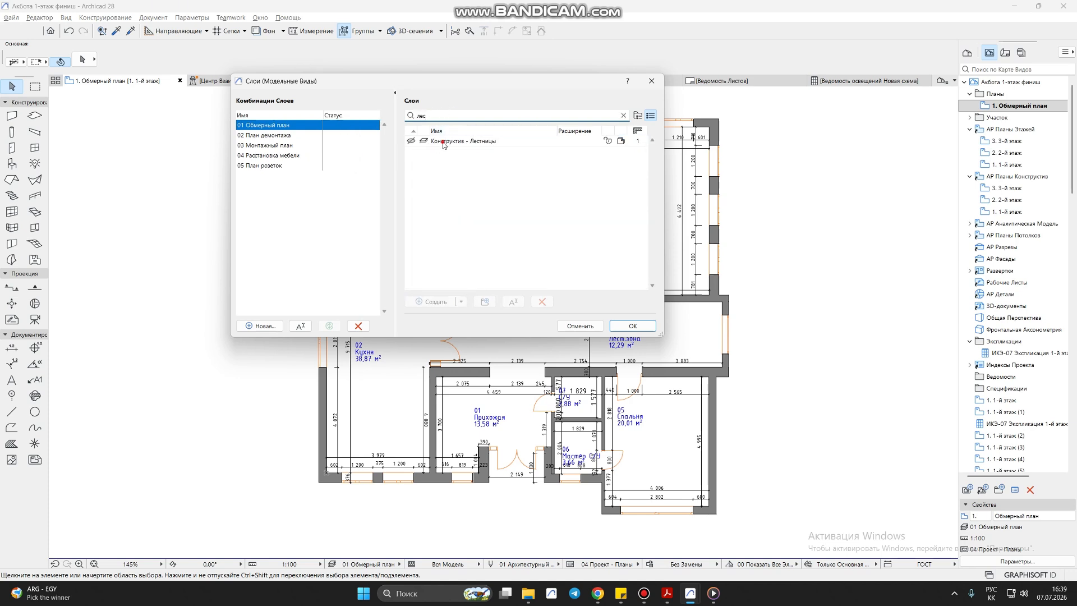
pyautogui.click(443, 143)
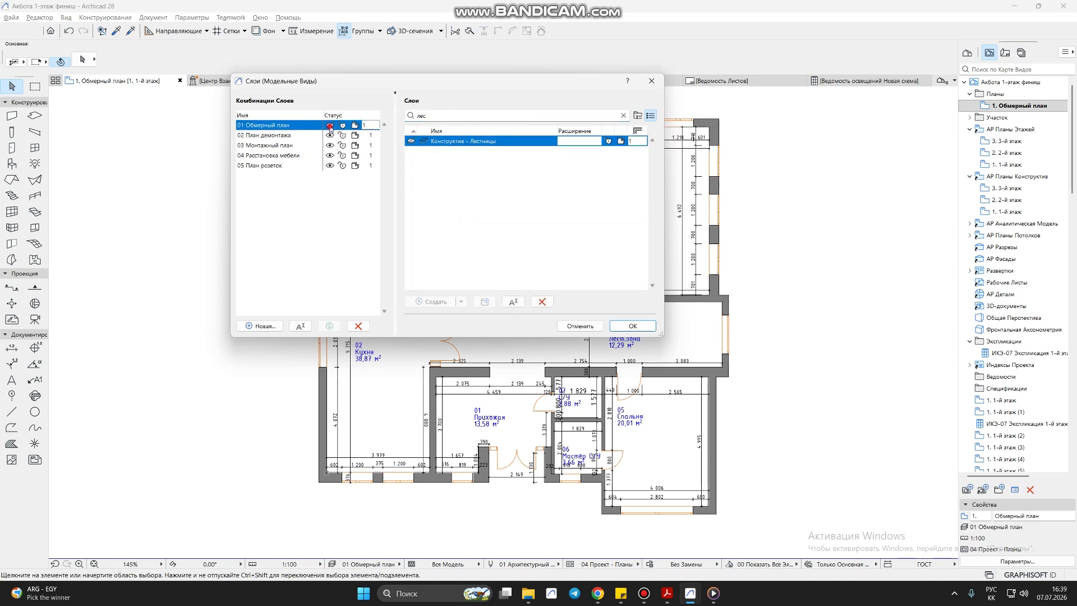
pyautogui.click(631, 325)
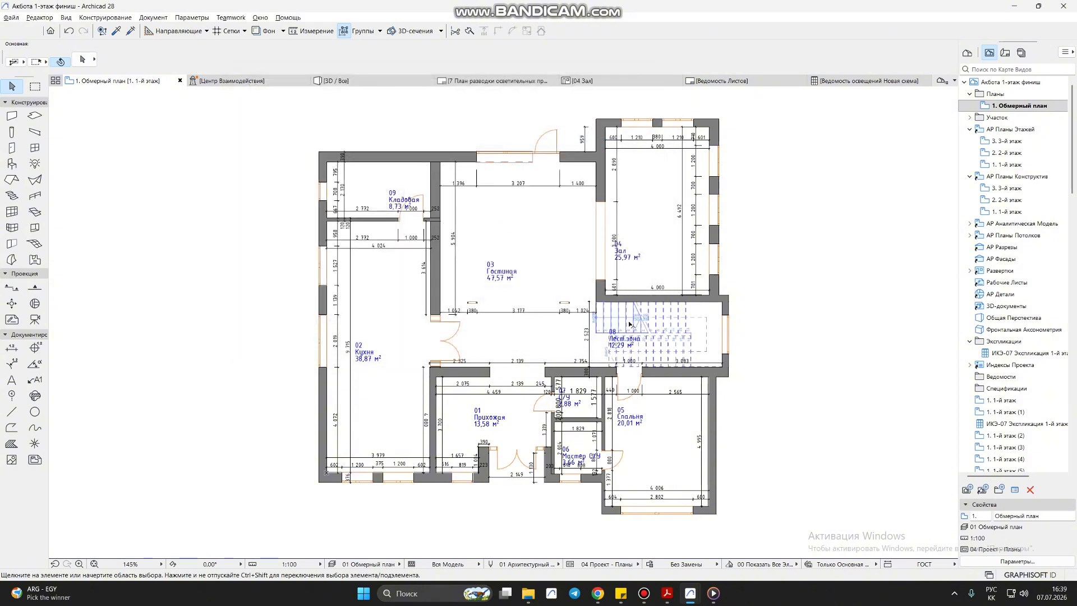
# Examine the staircase and the double doors of the hallway and kitchen in the Обмерный план view.
pyautogui.scroll(2, 673, 324)
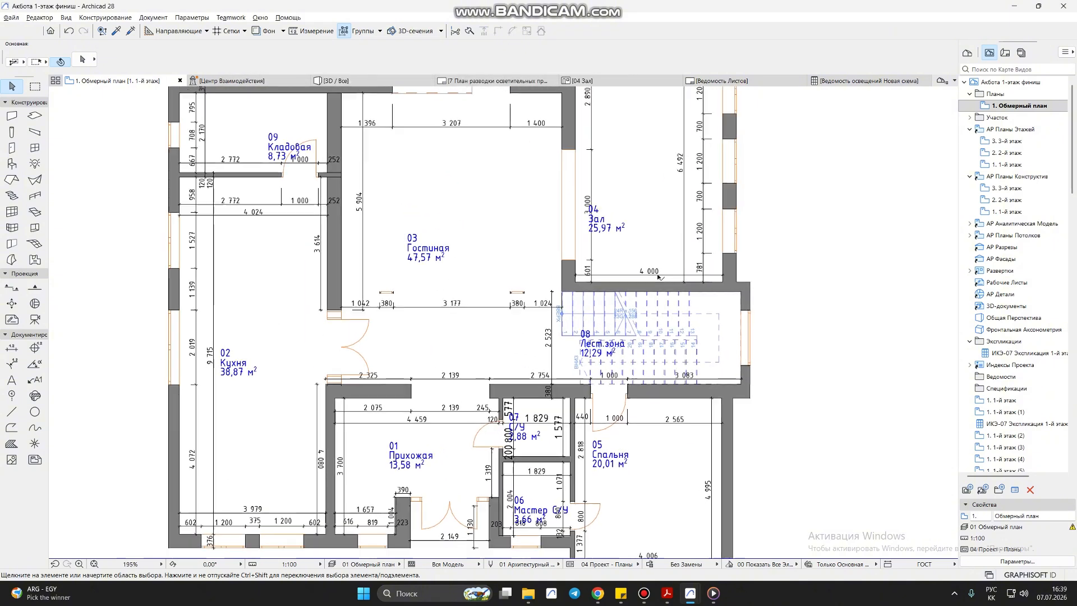
pyautogui.scroll(-2, 665, 283)
pyautogui.click(1002, 106)
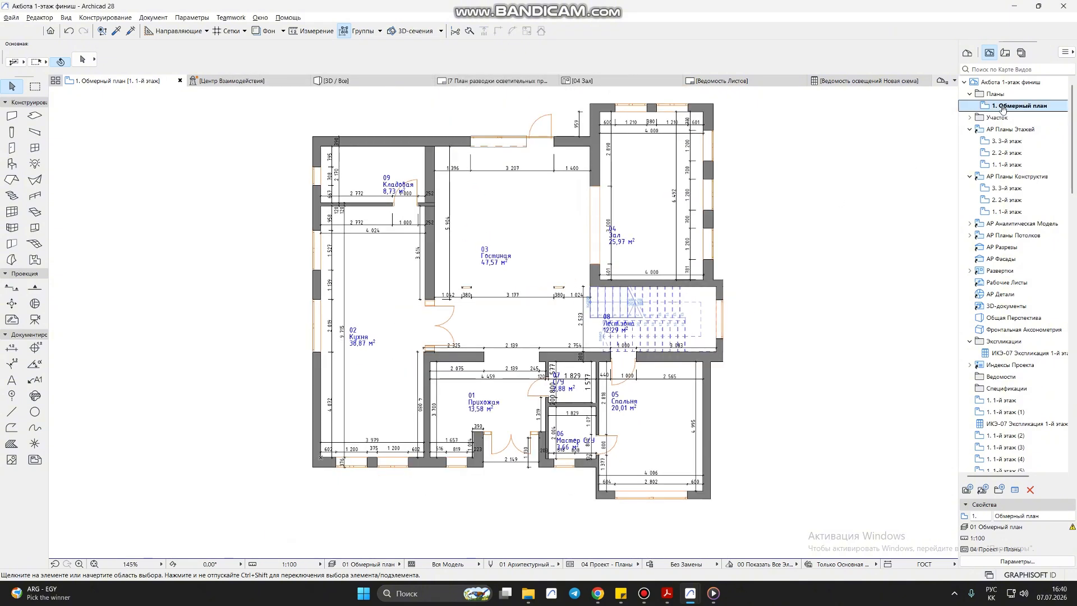
pyautogui.scroll(4, 504, 443)
pyautogui.click(504, 442)
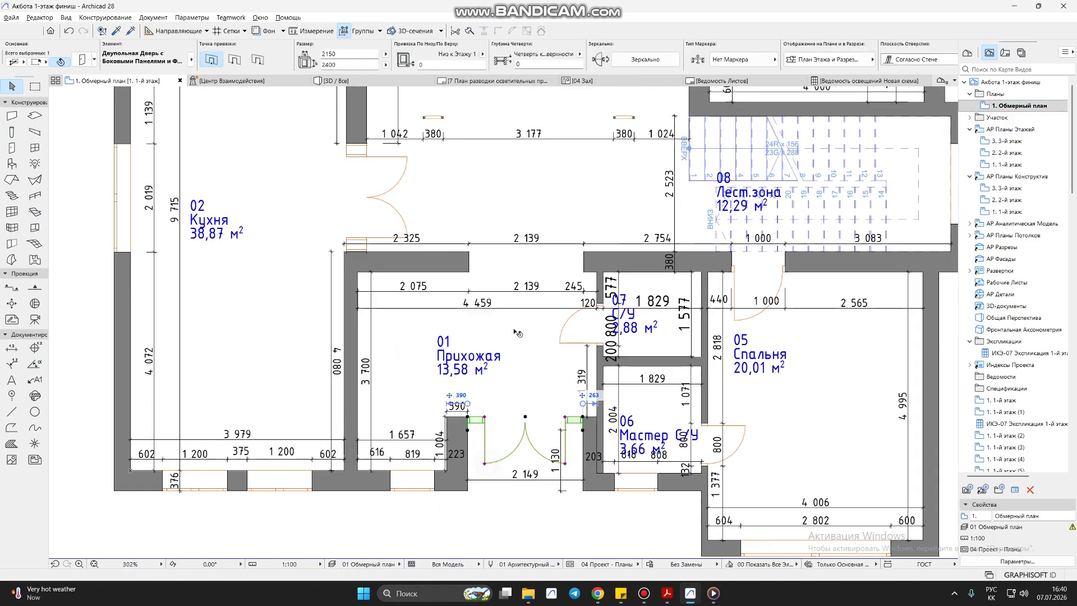
pyautogui.press('Escape')
pyautogui.moveTo(499, 266); pyautogui.dragTo(518, 366, button='middle')
pyautogui.click(426, 257)
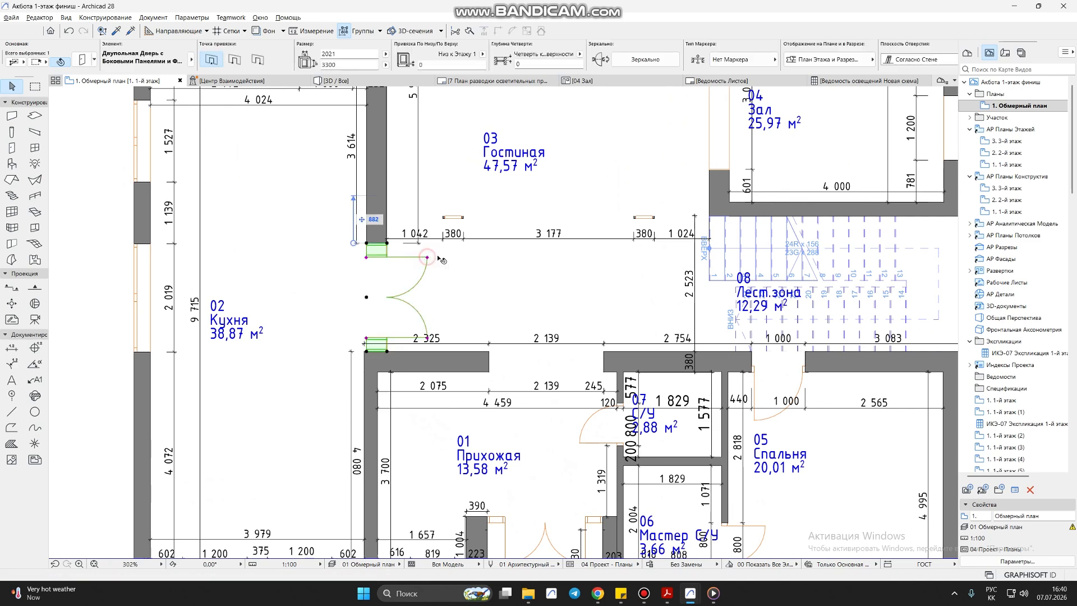
pyautogui.press('Escape')
pyautogui.scroll(-5, 443, 263)
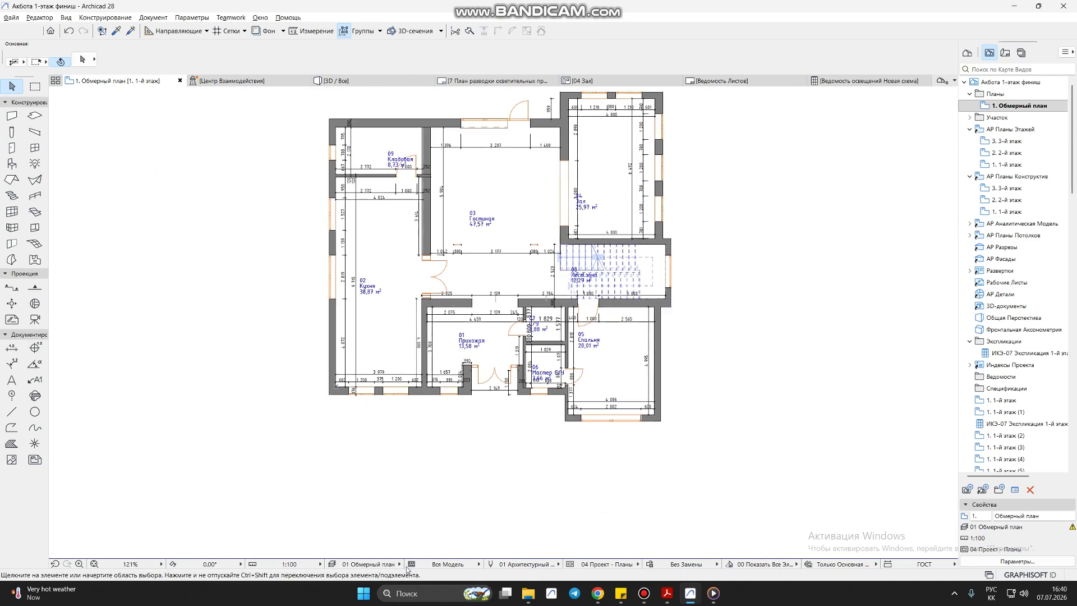
pyautogui.click(528, 565)
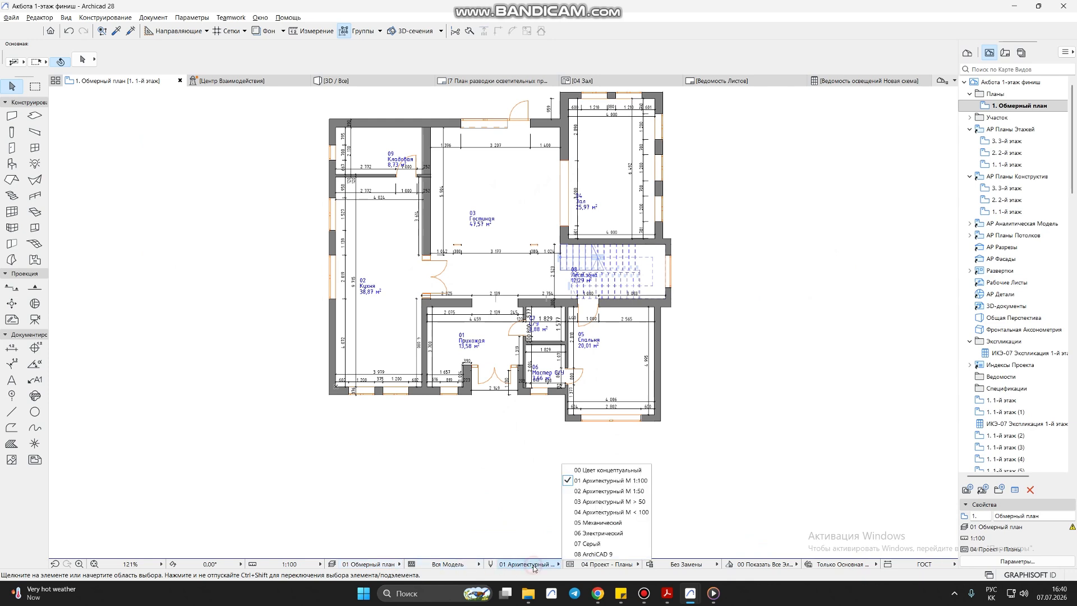
pyautogui.click(469, 568)
pyautogui.click(627, 566)
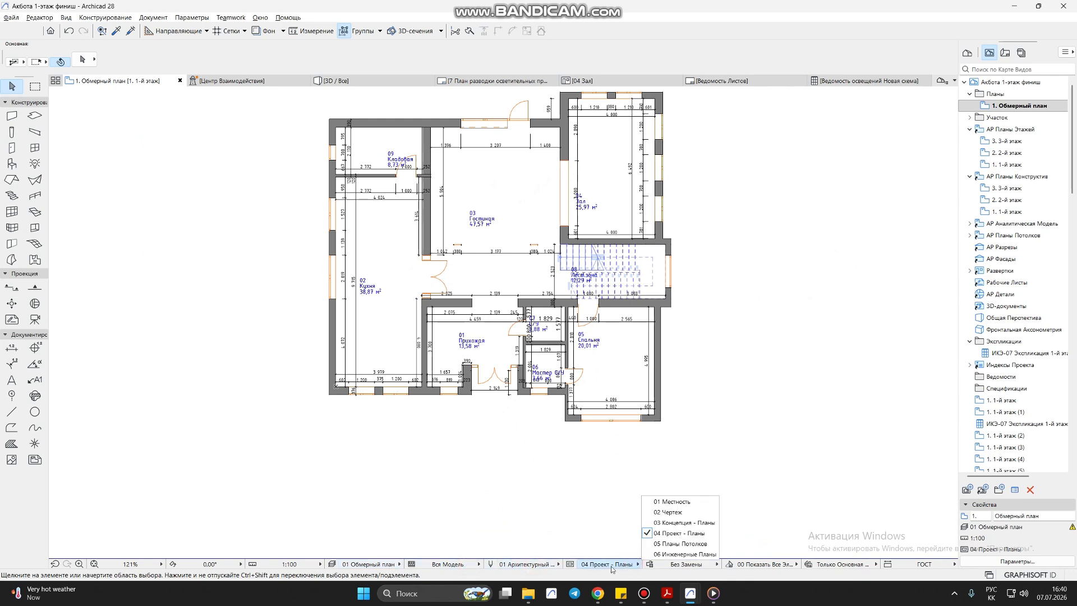
# Open the model view options and rename the 01 Местность combination as 01 Обмерный план.
pyautogui.click(571, 566)
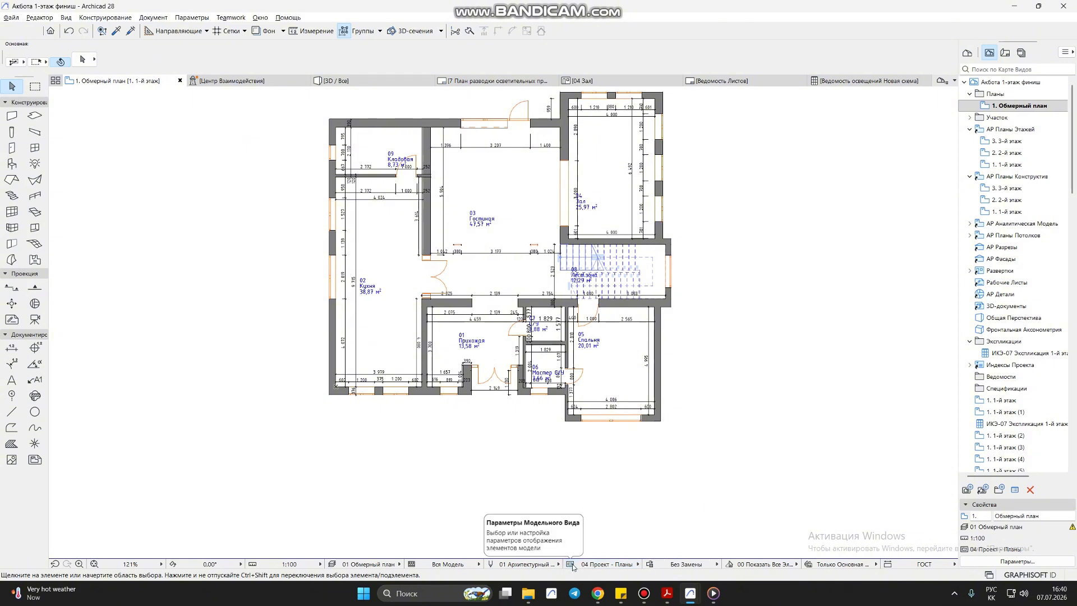
pyautogui.click(571, 565)
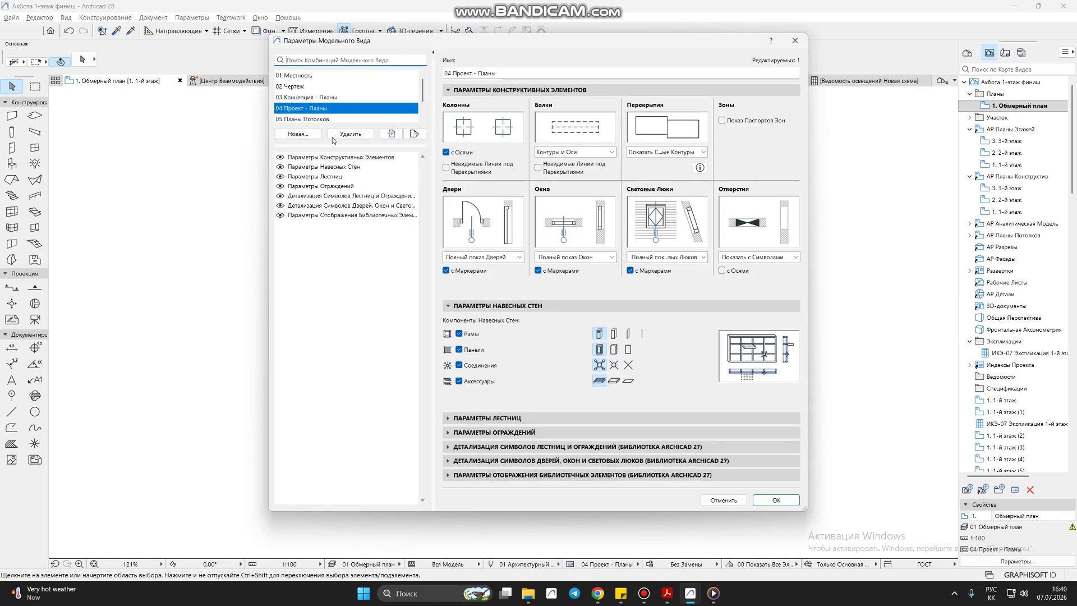
pyautogui.click(298, 133)
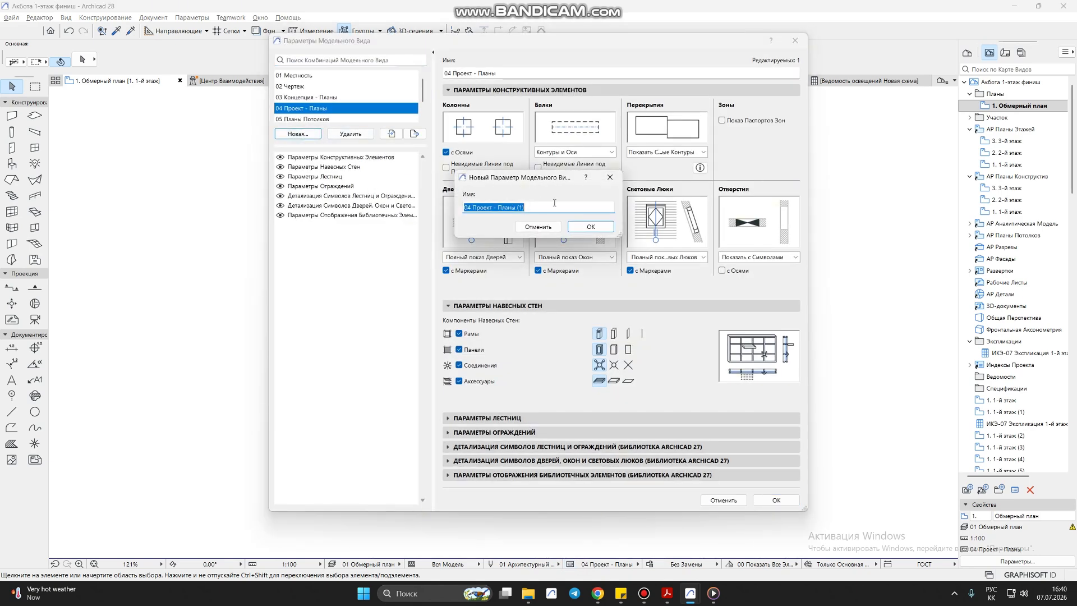
pyautogui.click(610, 177)
pyautogui.click(292, 75)
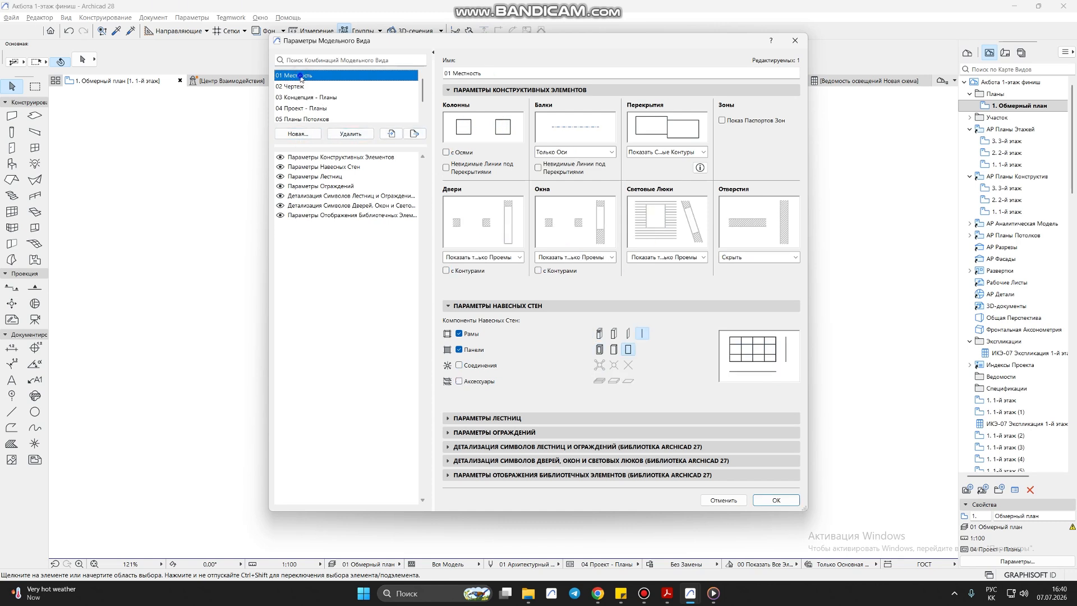
pyautogui.moveTo(496, 73); pyautogui.dragTo(456, 78)
pyautogui.write('Об')
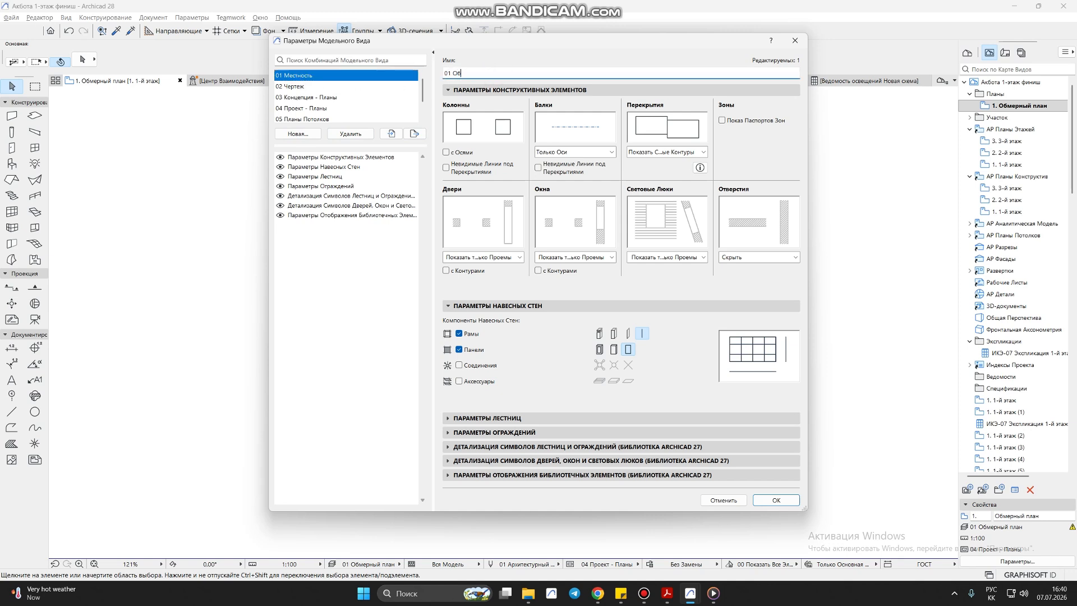
pyautogui.write('мерный план')
# In the 01 Обмерный план model view options, show columns with axes and set the beam display to Контуры и Оси.
pyautogui.click(449, 153)
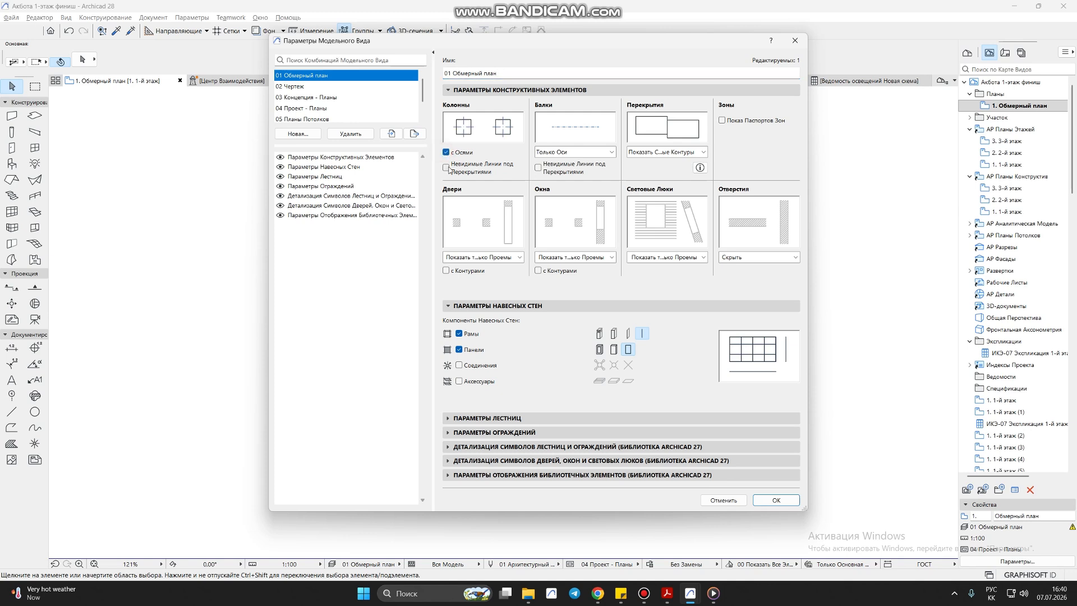
pyautogui.click(448, 167)
pyautogui.click(447, 167)
pyautogui.click(561, 152)
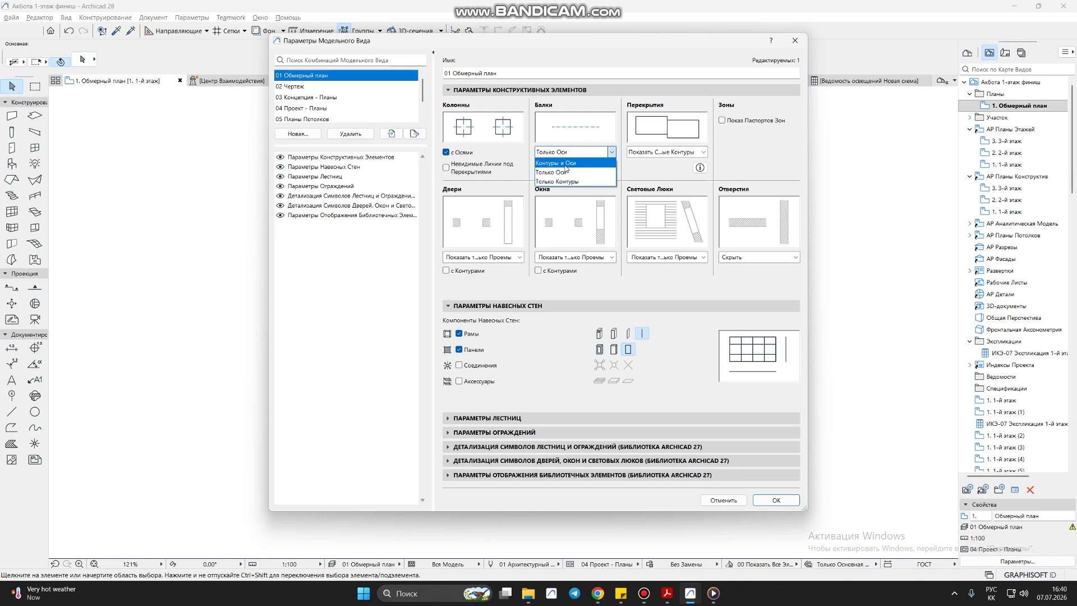
pyautogui.click(561, 142)
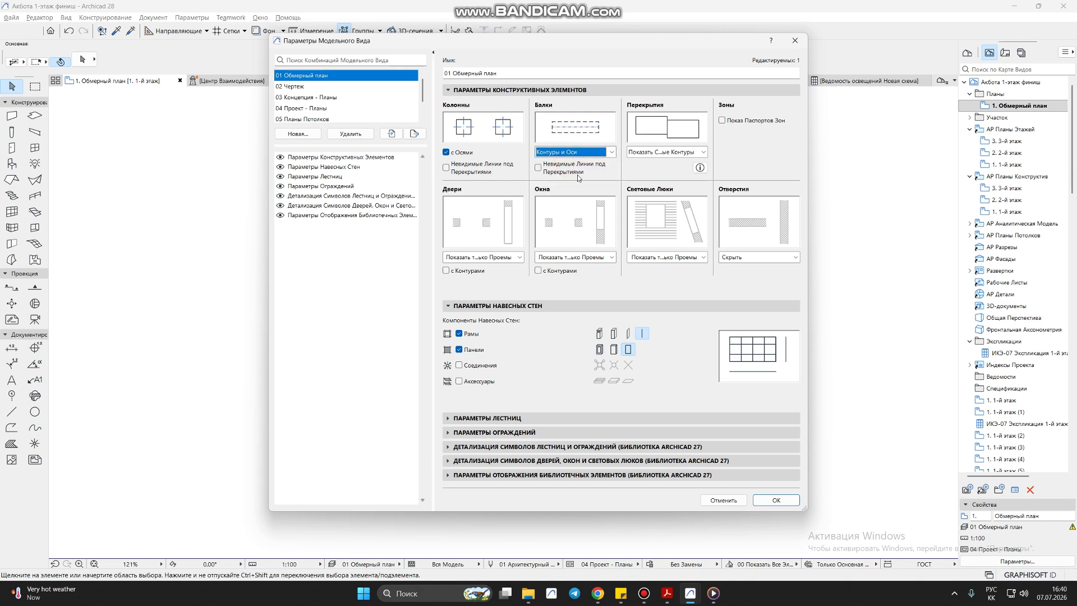
# Try the Полный показ Дверей display for doors, and return it to Показать только Проемы.
pyautogui.click(471, 258)
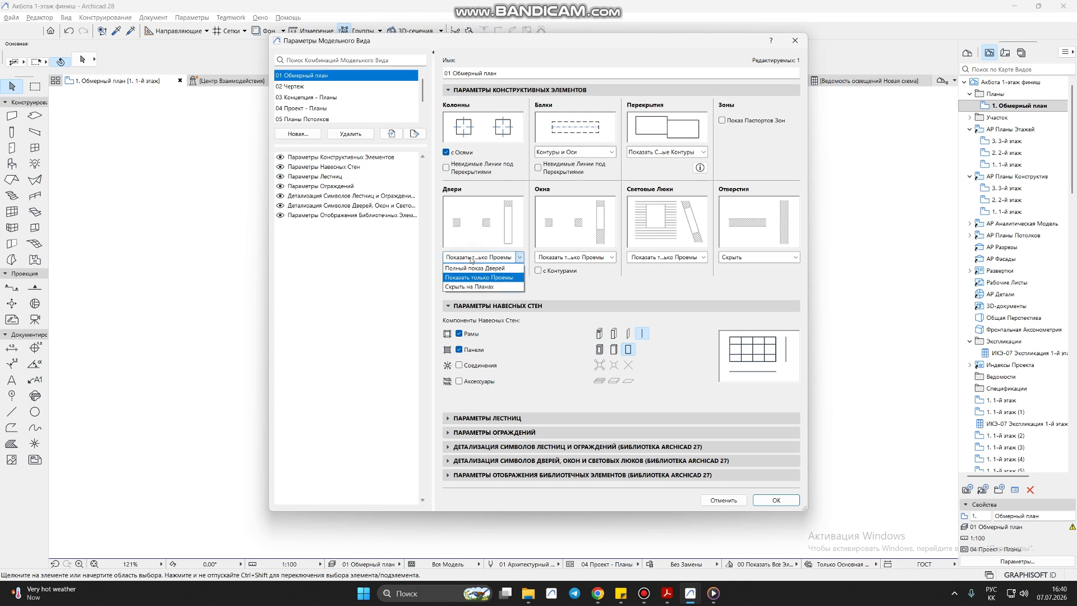
pyautogui.click(477, 278)
pyautogui.click(482, 258)
pyautogui.click(486, 269)
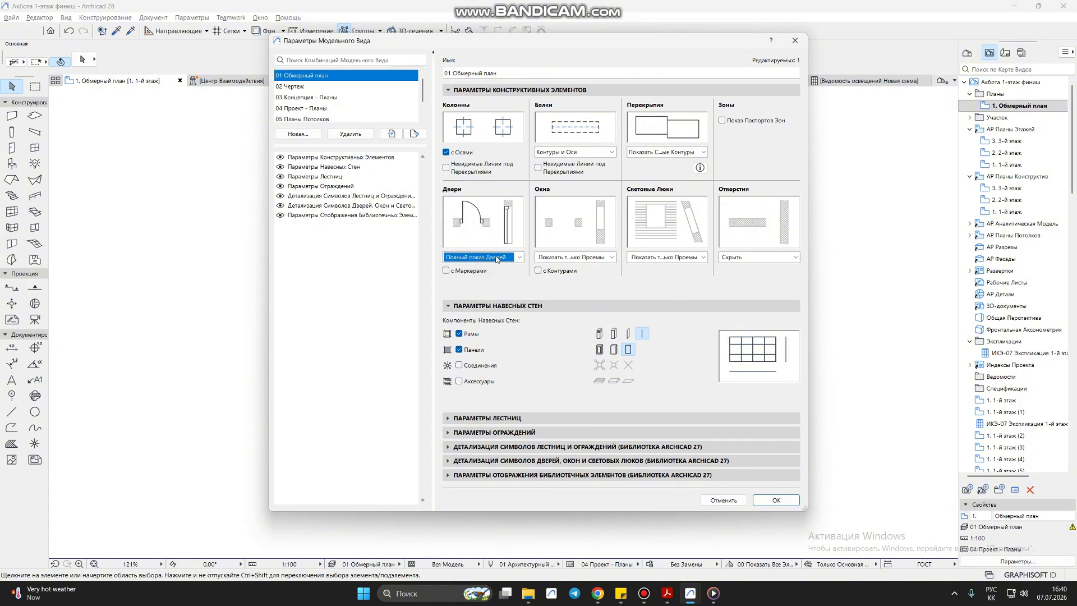
pyautogui.click(498, 258)
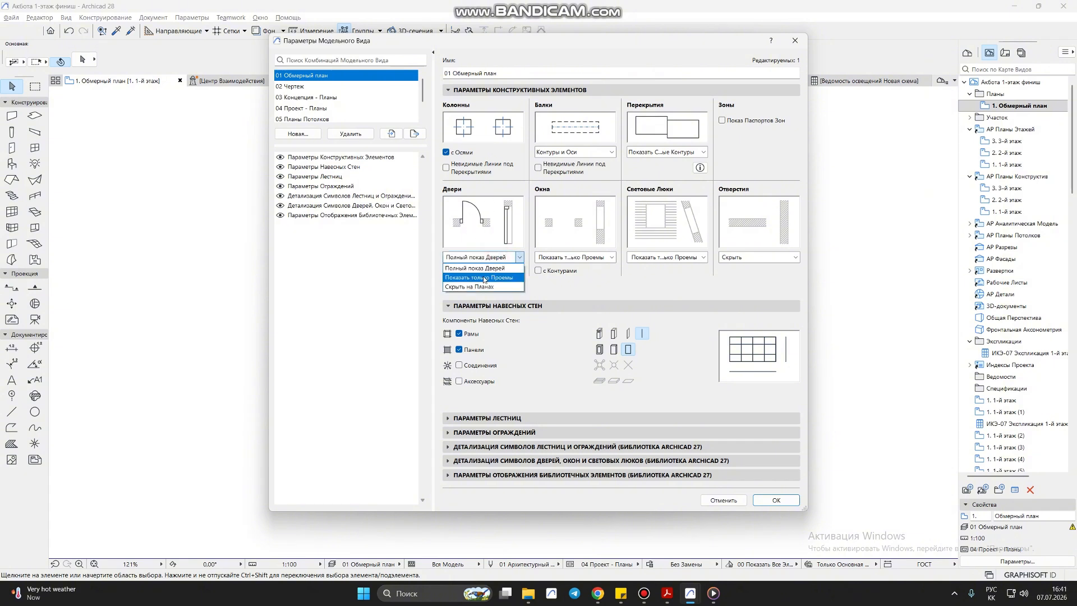
pyautogui.click(486, 278)
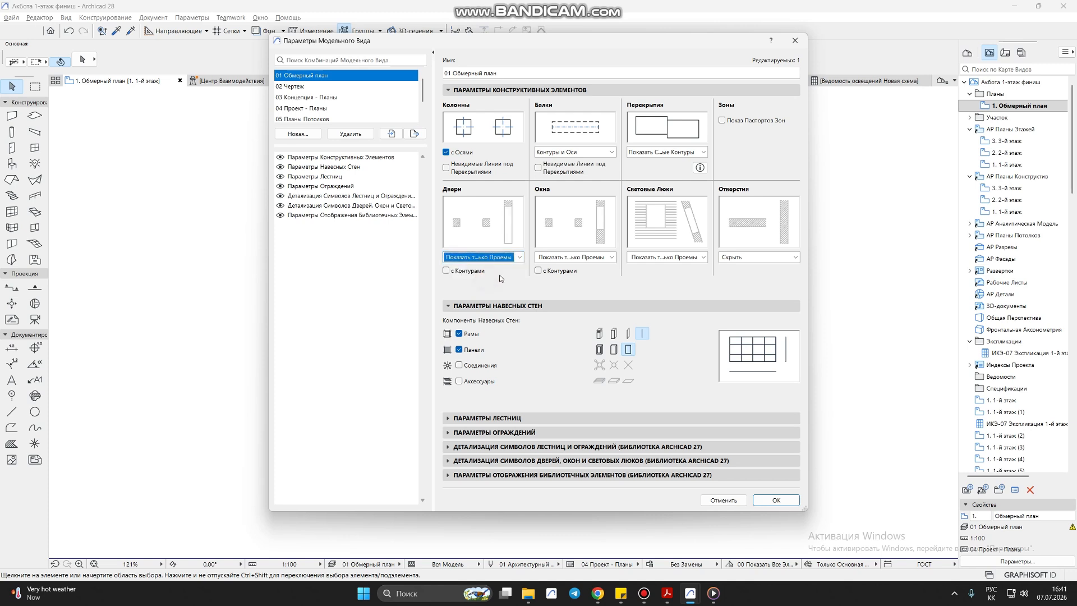
# Set the window display to Полный показ Окон and apply the model view options to the plan.
pyautogui.click(584, 258)
pyautogui.click(580, 268)
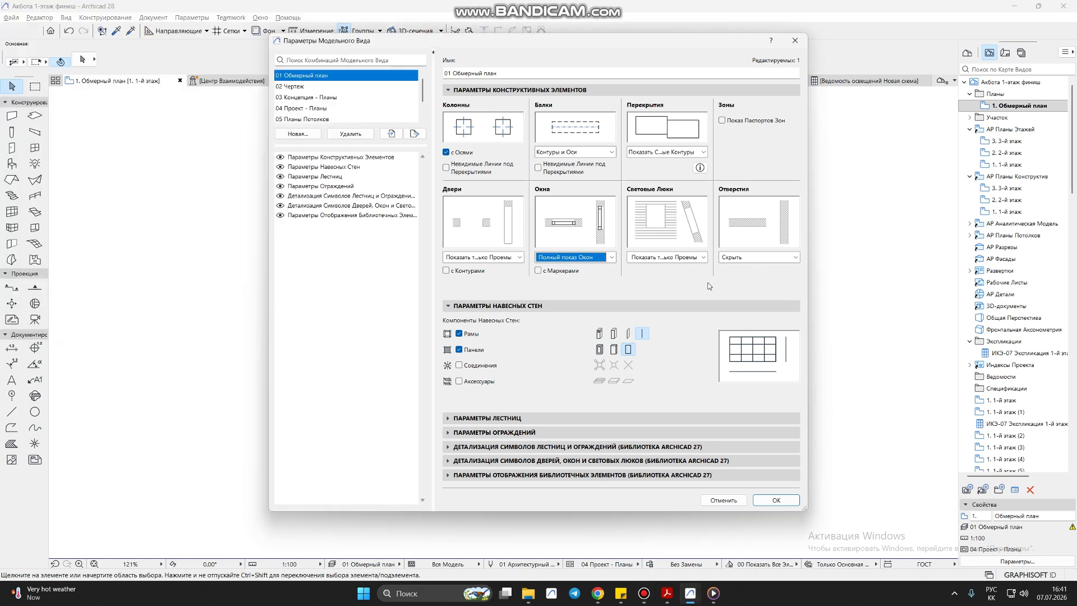
pyautogui.click(793, 501)
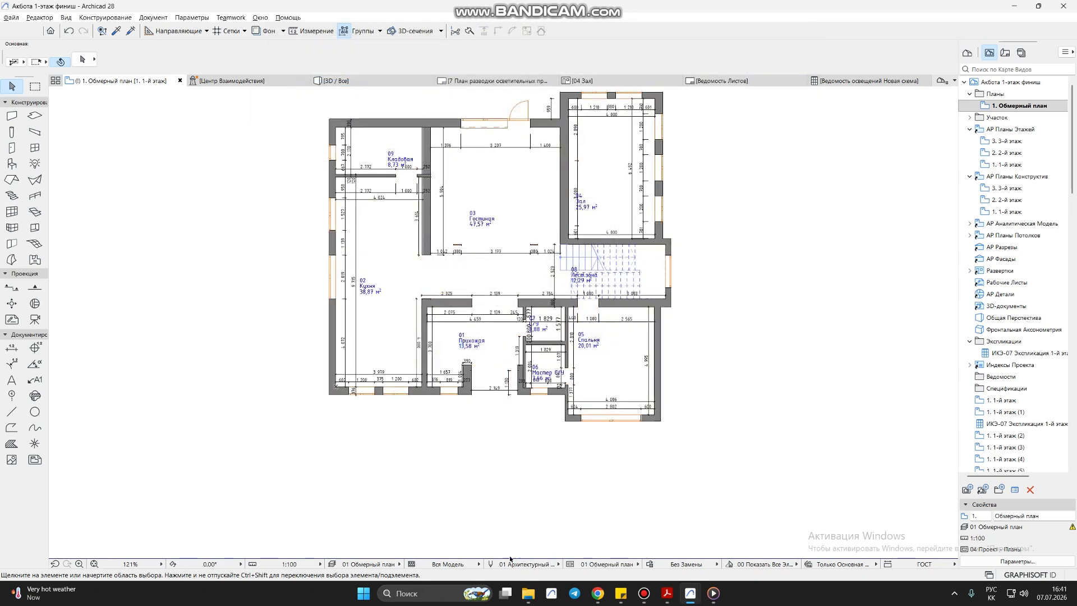
pyautogui.scroll(3, 497, 331)
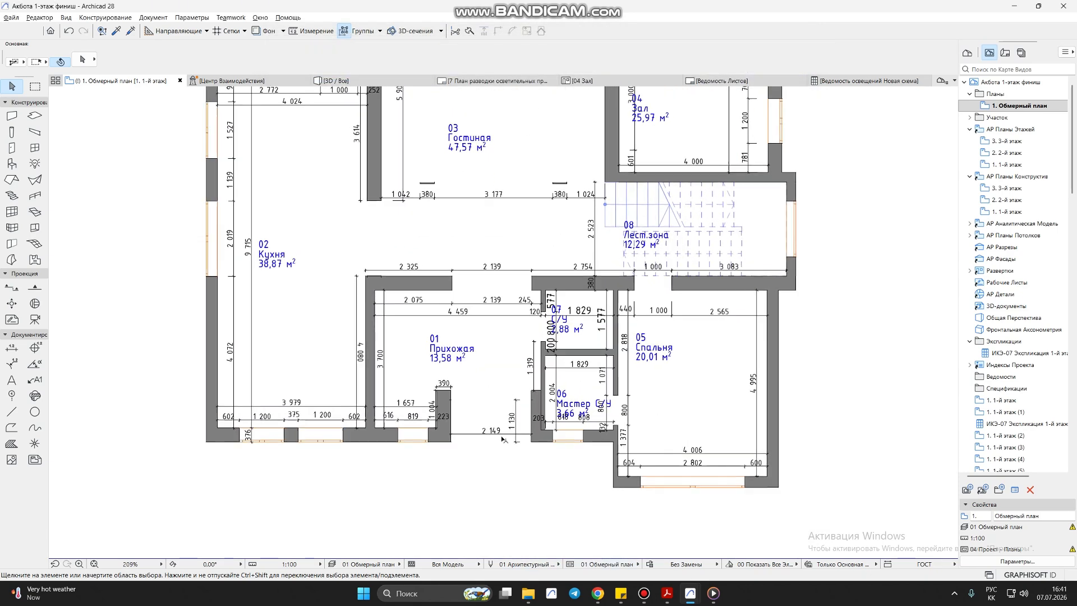
pyautogui.scroll(-2, 442, 465)
# In the view settings of 1. Обмерный план, set the model view options to 01 Обмерный план and confirm.
pyautogui.click(1018, 110)
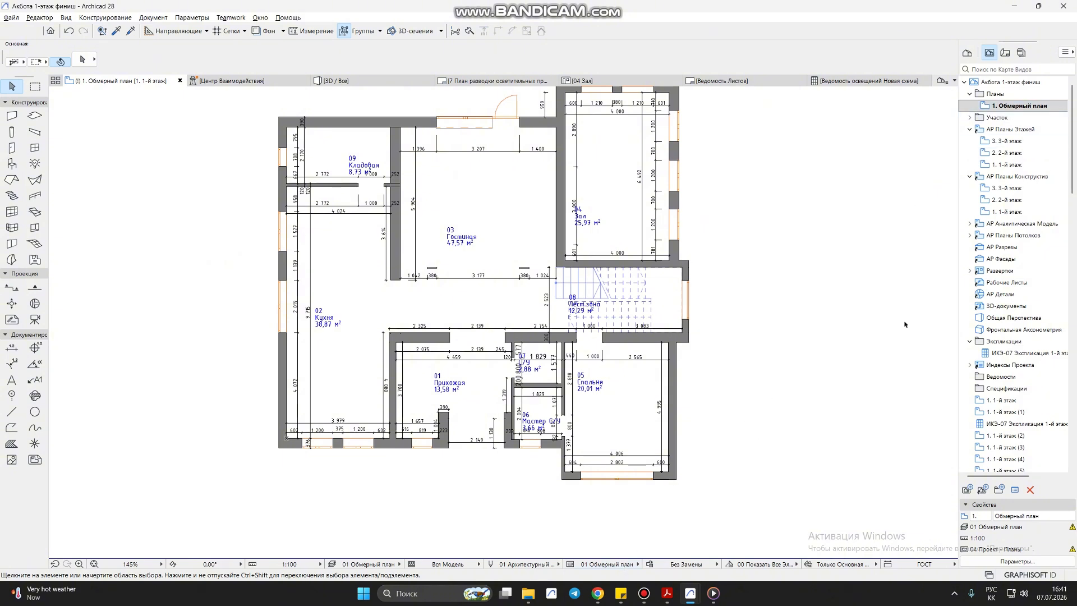
pyautogui.rightClick(1010, 105)
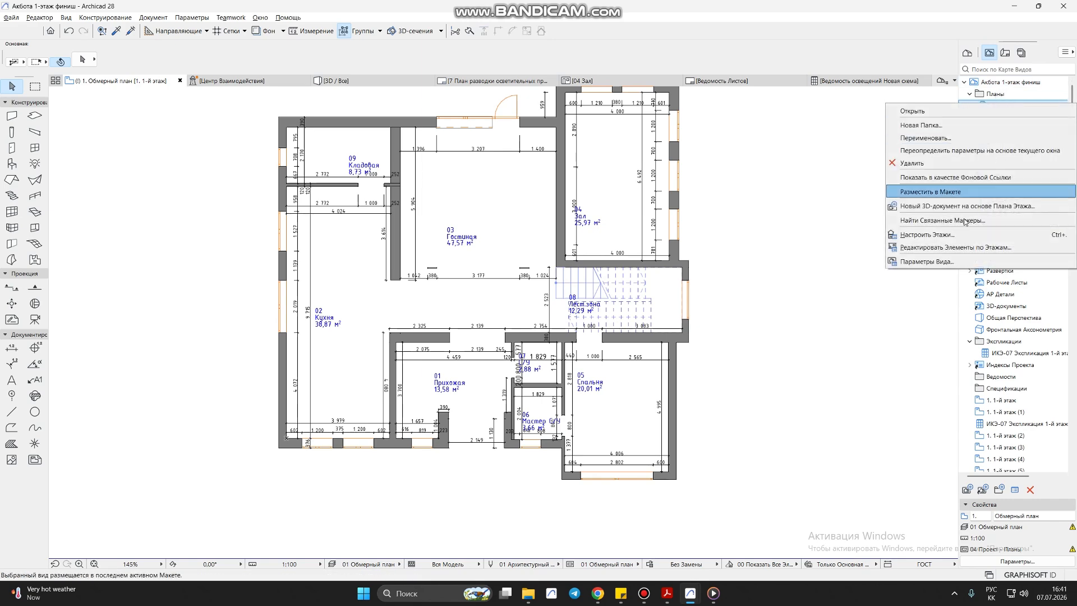
pyautogui.click(942, 262)
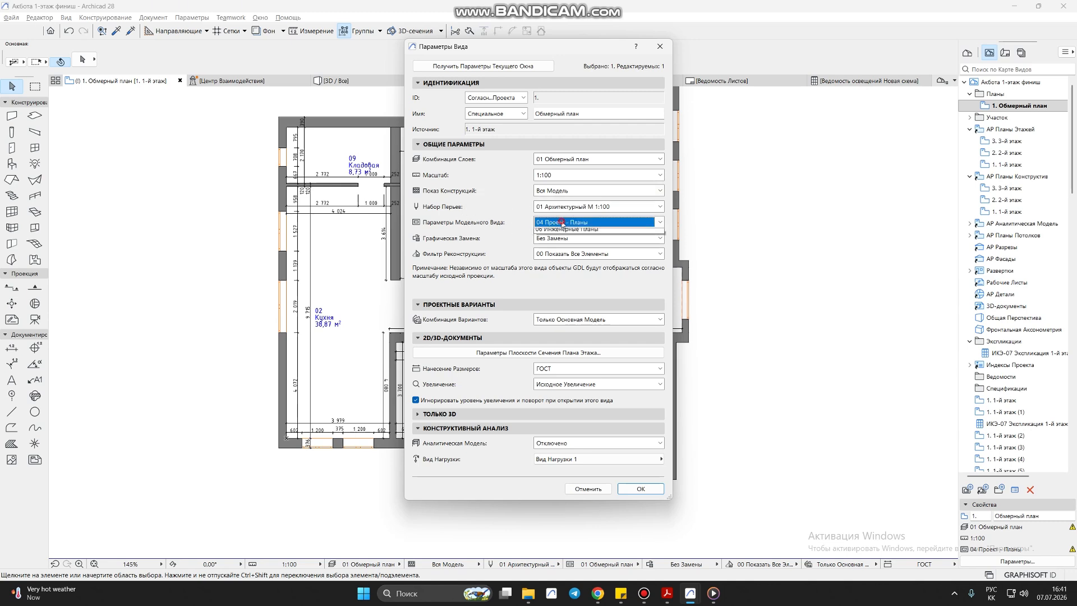
pyautogui.click(562, 223)
pyautogui.click(561, 233)
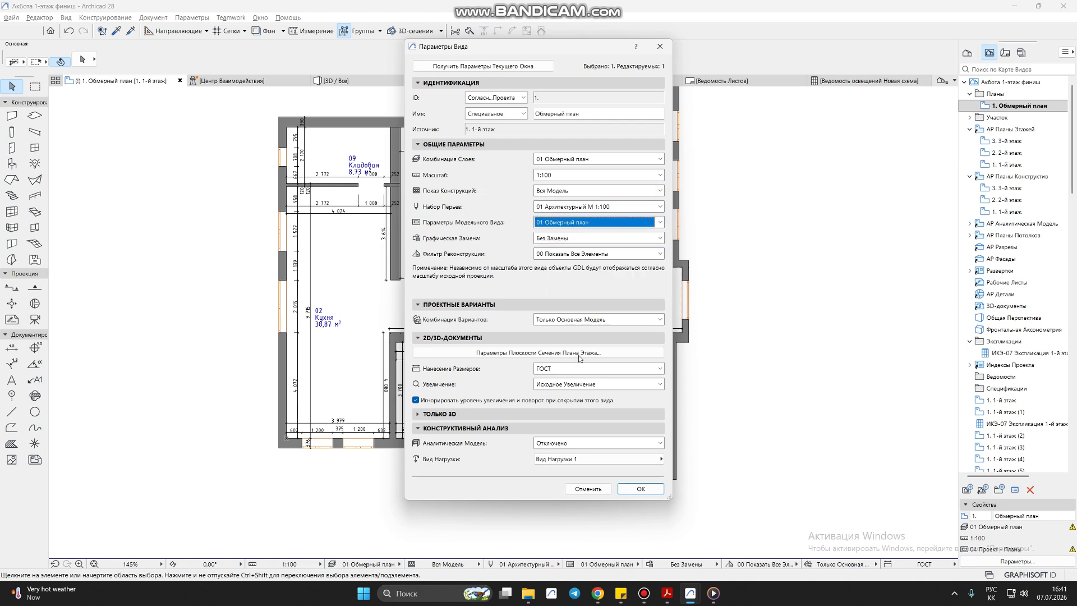
pyautogui.click(637, 488)
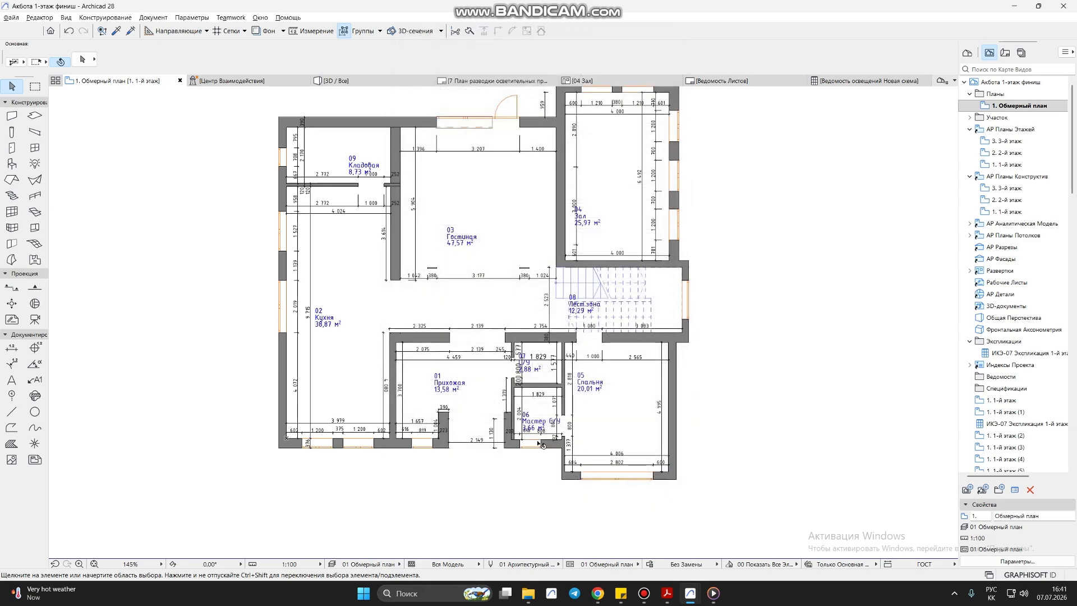
pyautogui.click(997, 107)
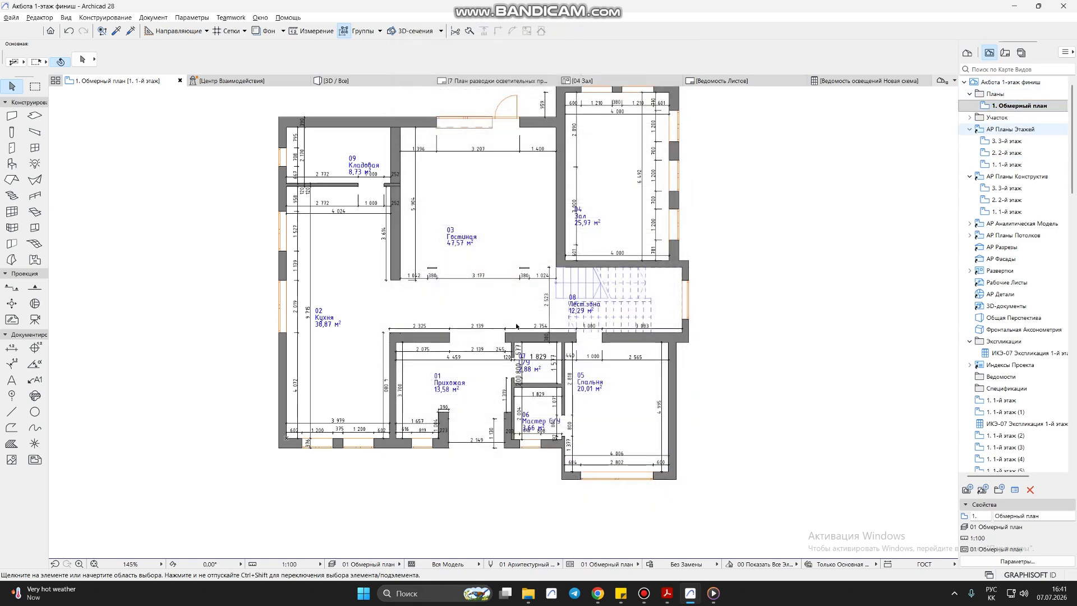
pyautogui.scroll(3, 452, 427)
pyautogui.moveTo(565, 235); pyautogui.dragTo(526, 325, button='middle')
pyautogui.scroll(-2, 545, 357)
pyautogui.scroll(-1, 527, 327)
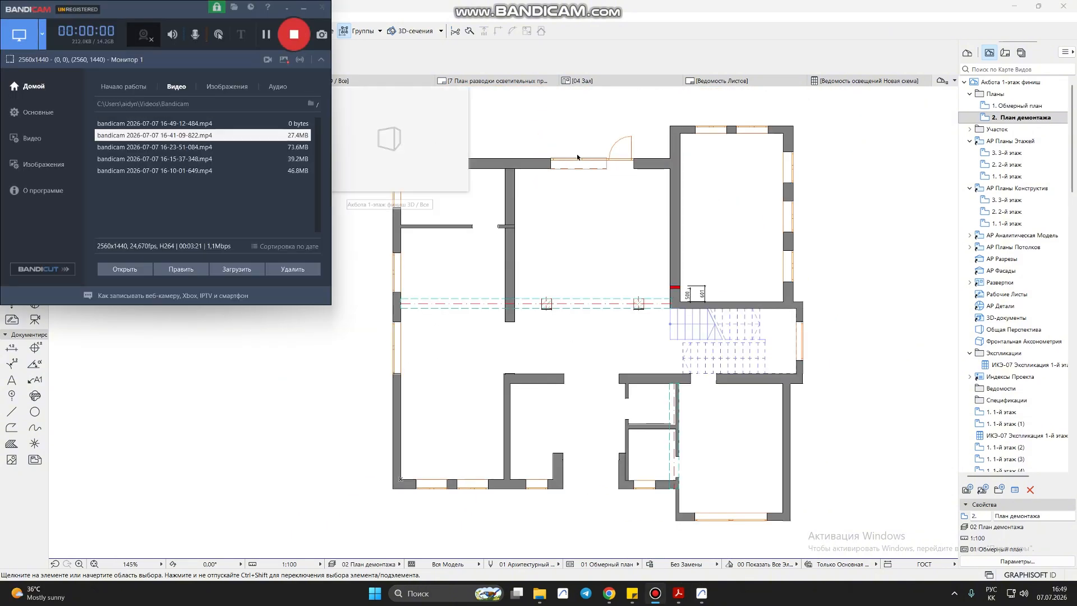
pyautogui.hotkey('alt', 'Tab')
pyautogui.hotkey('alt', 'Tab')
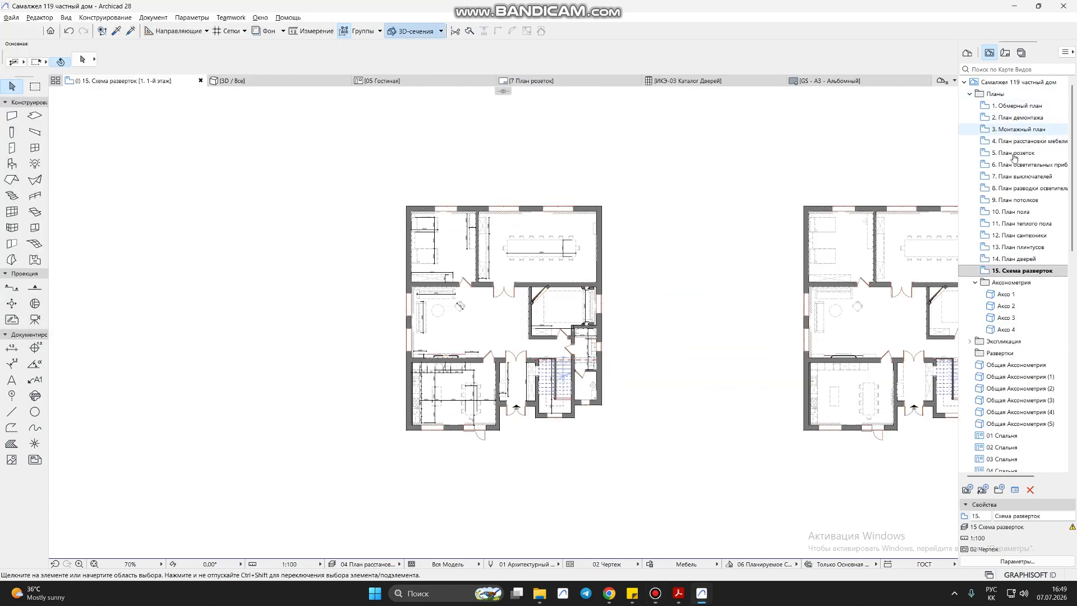
pyautogui.rightClick(988, 99)
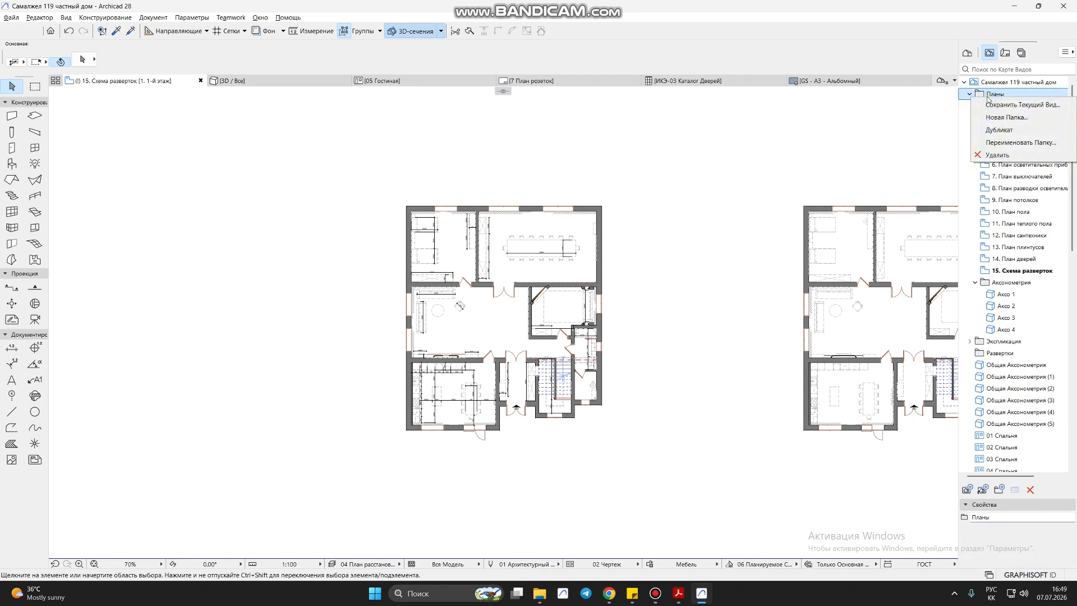
pyautogui.click(993, 104)
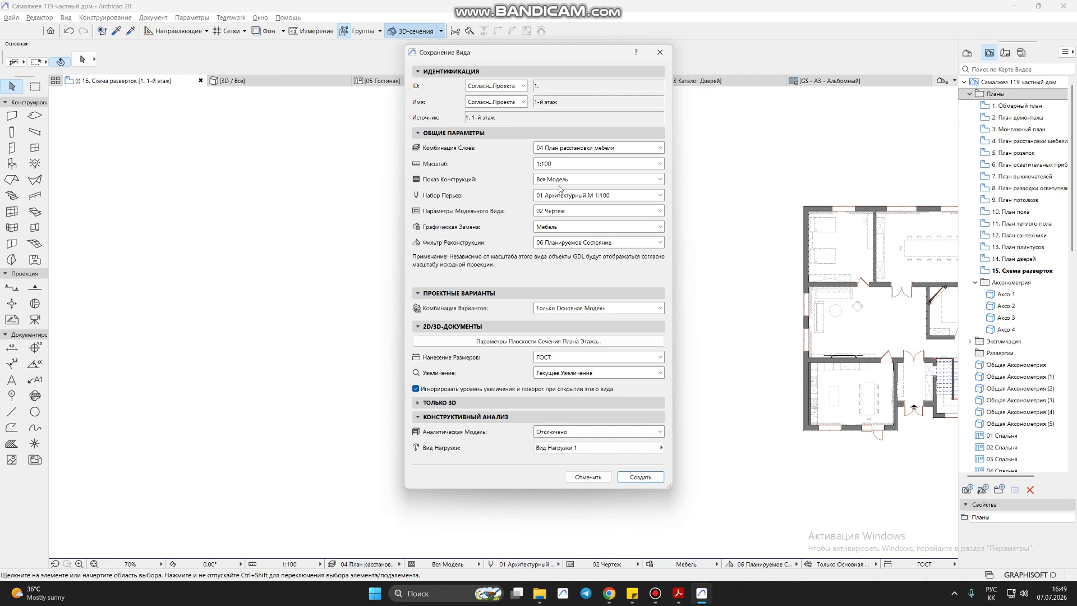
pyautogui.press('Escape')
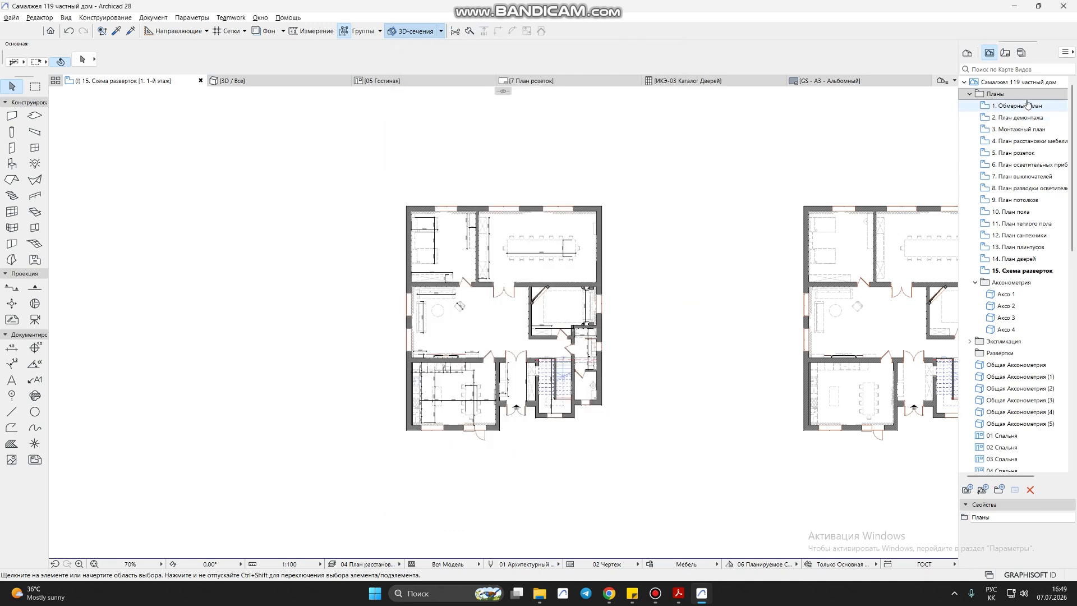
# In the view settings of 2. План демонтажа, select the 02 Демонтируемые Элементы renovation filter and confirm.
pyautogui.click(1013, 106)
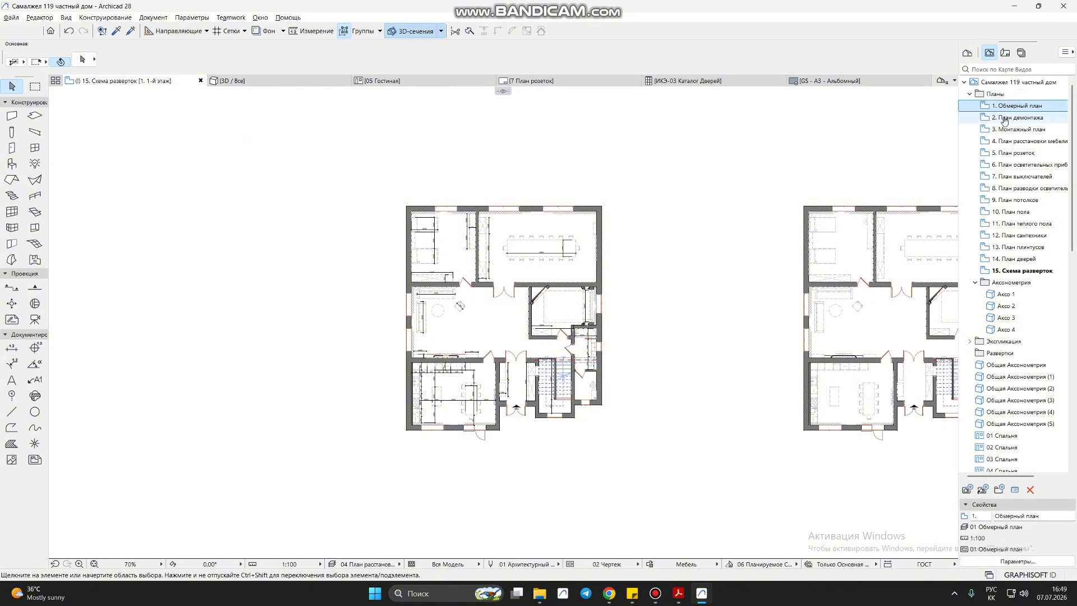
pyautogui.click(1004, 117)
pyautogui.rightClick(1004, 117)
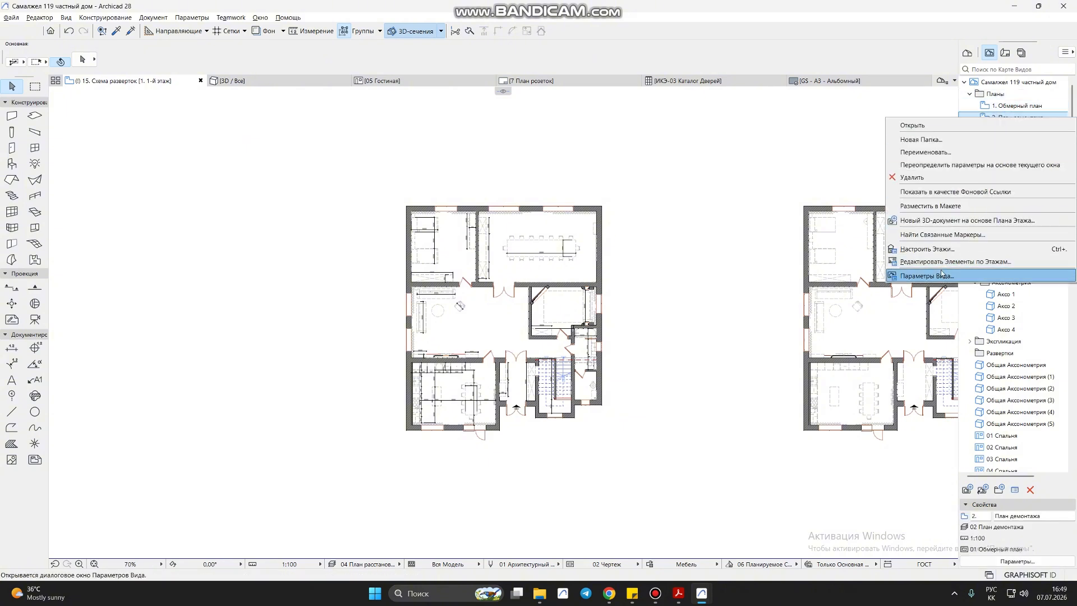
pyautogui.click(927, 275)
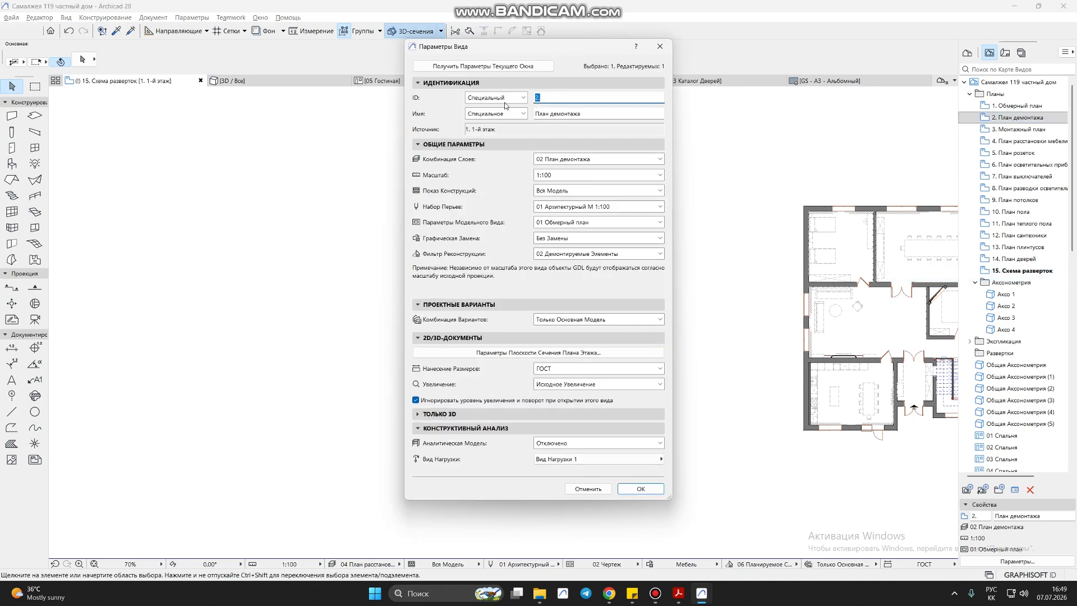
pyautogui.moveTo(588, 115); pyautogui.dragTo(534, 120)
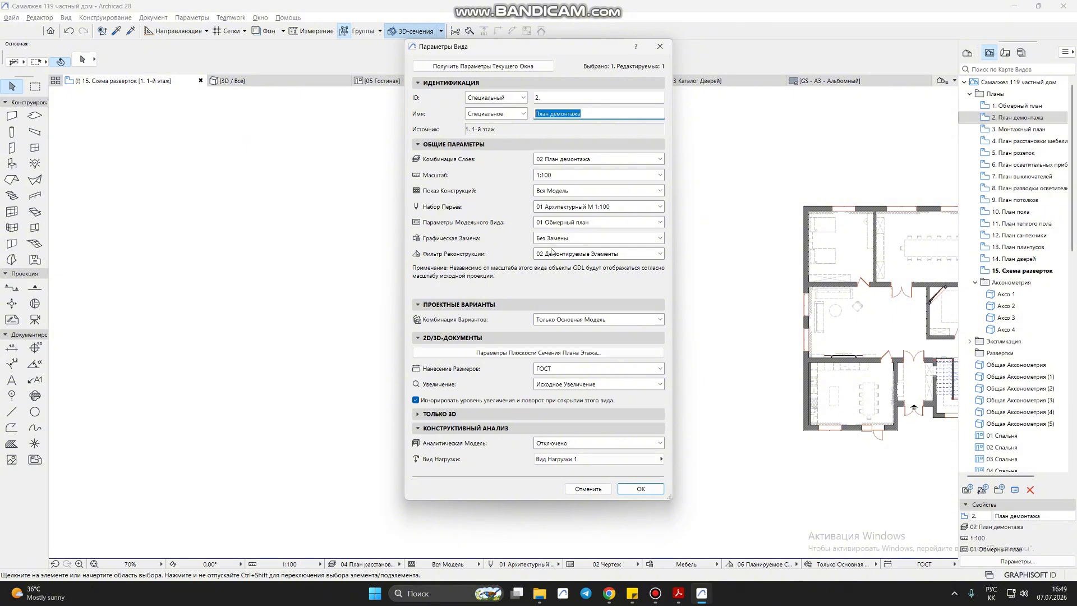
pyautogui.click(585, 256)
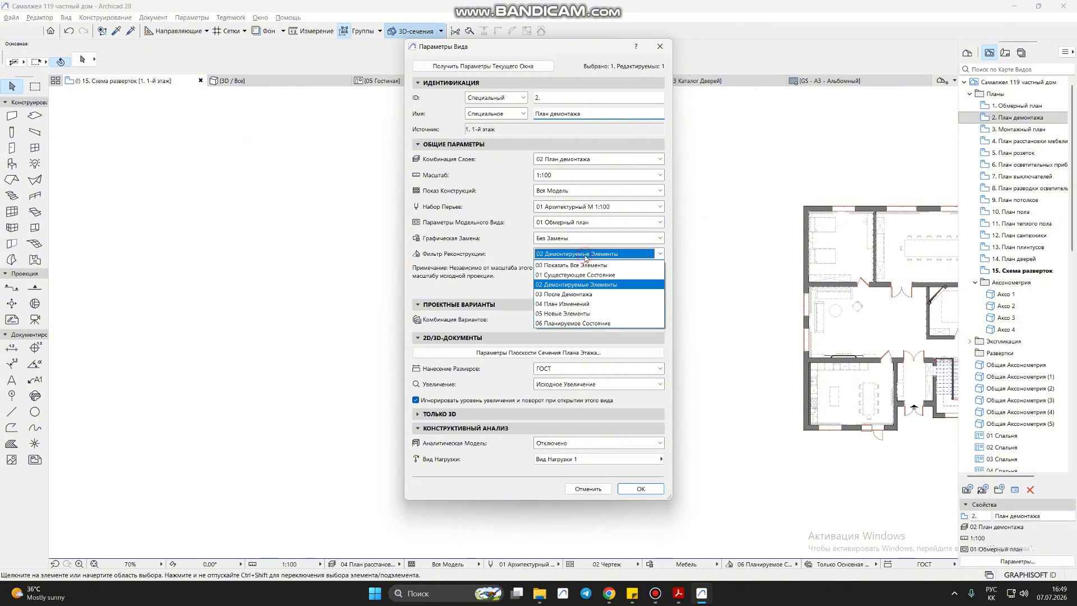
pyautogui.click(570, 285)
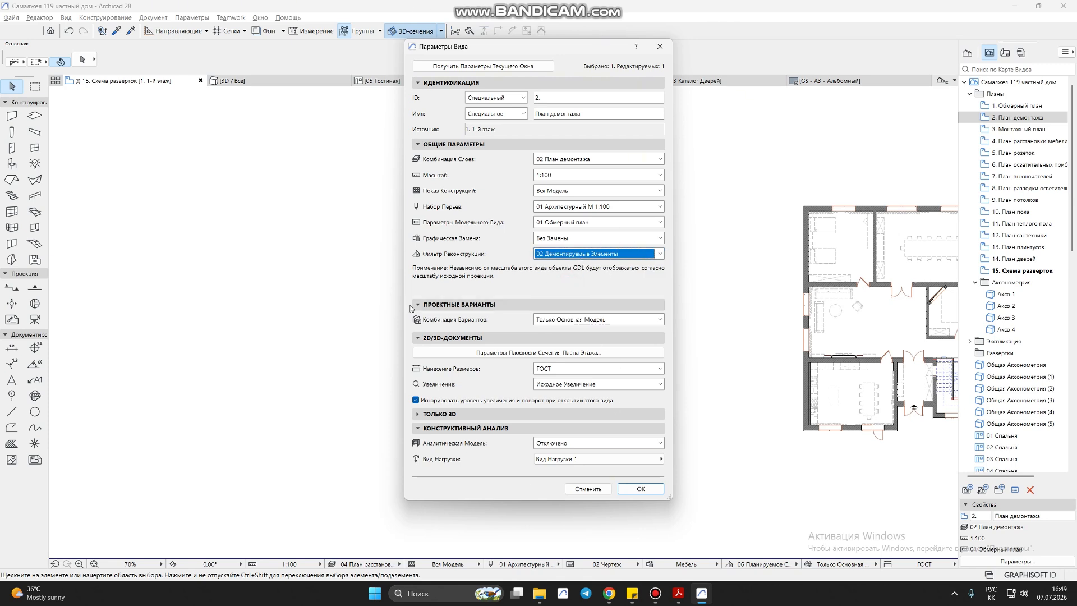
pyautogui.click(640, 488)
pyautogui.click(1004, 118)
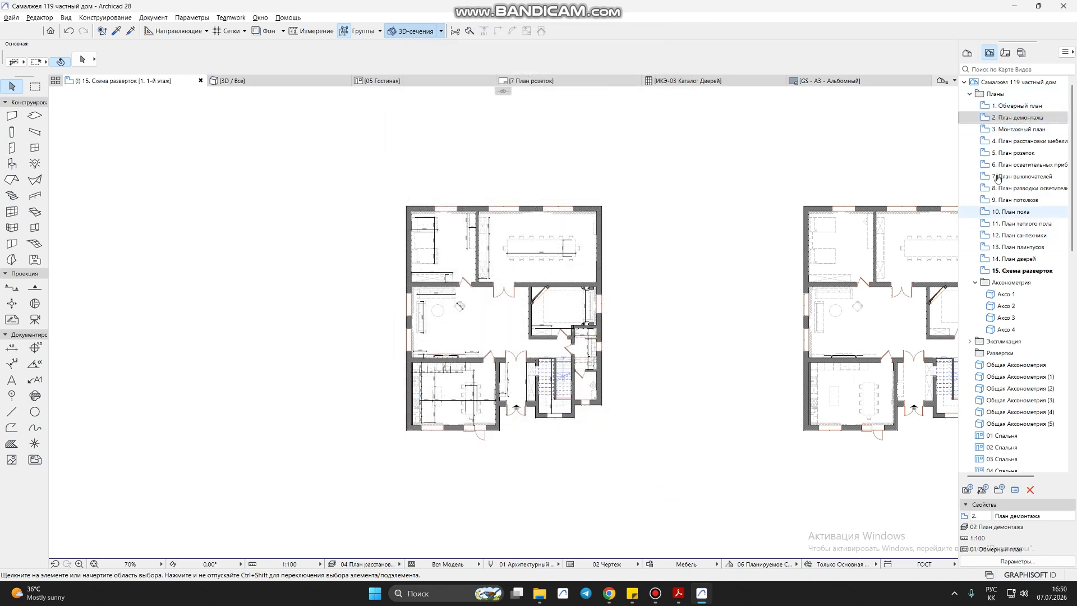
# Apply the 02 Демонтируемые Элементы renovation filter to the open 15. Схема разверток plan.
pyautogui.click(777, 566)
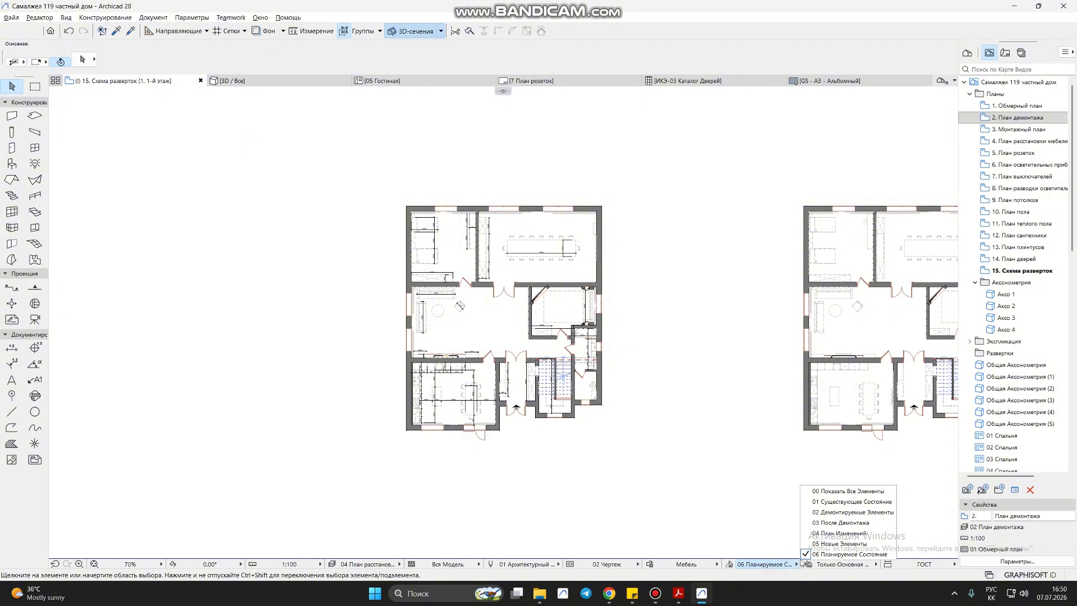
pyautogui.click(786, 565)
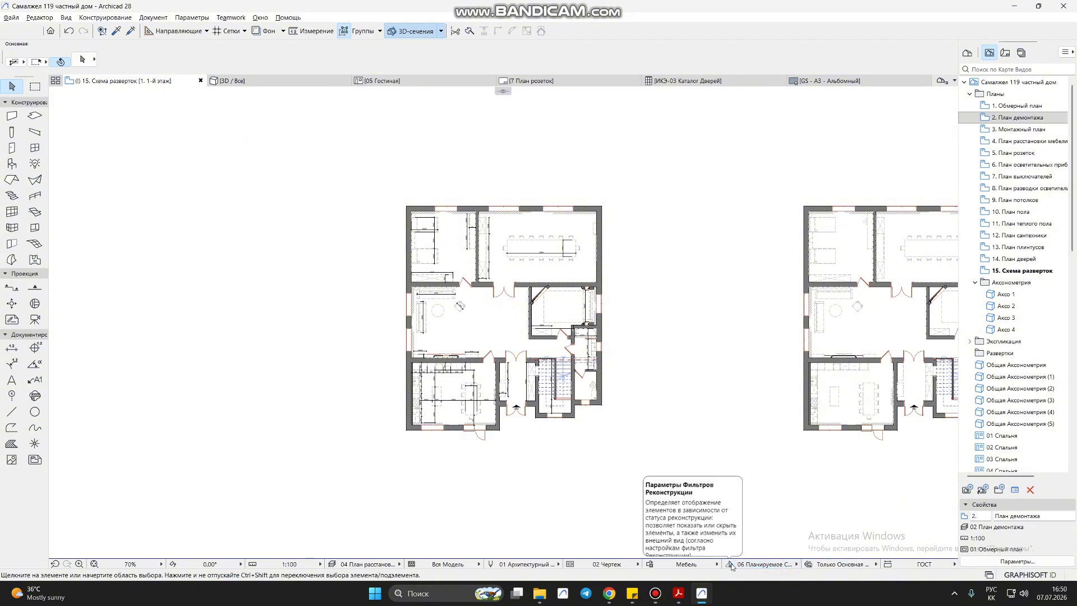
pyautogui.click(756, 565)
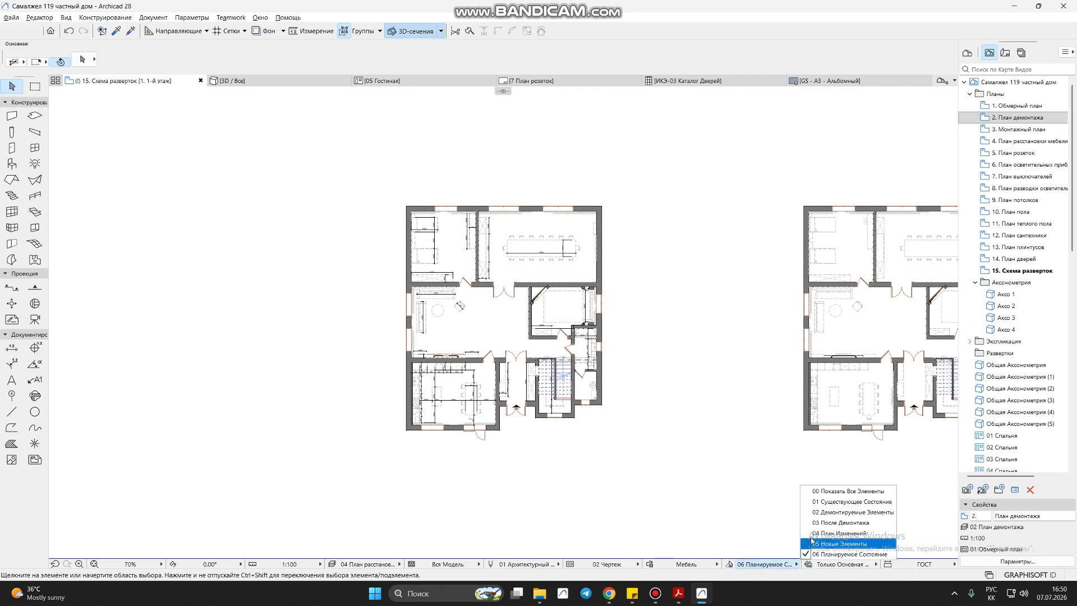
pyautogui.click(833, 512)
pyautogui.click(756, 565)
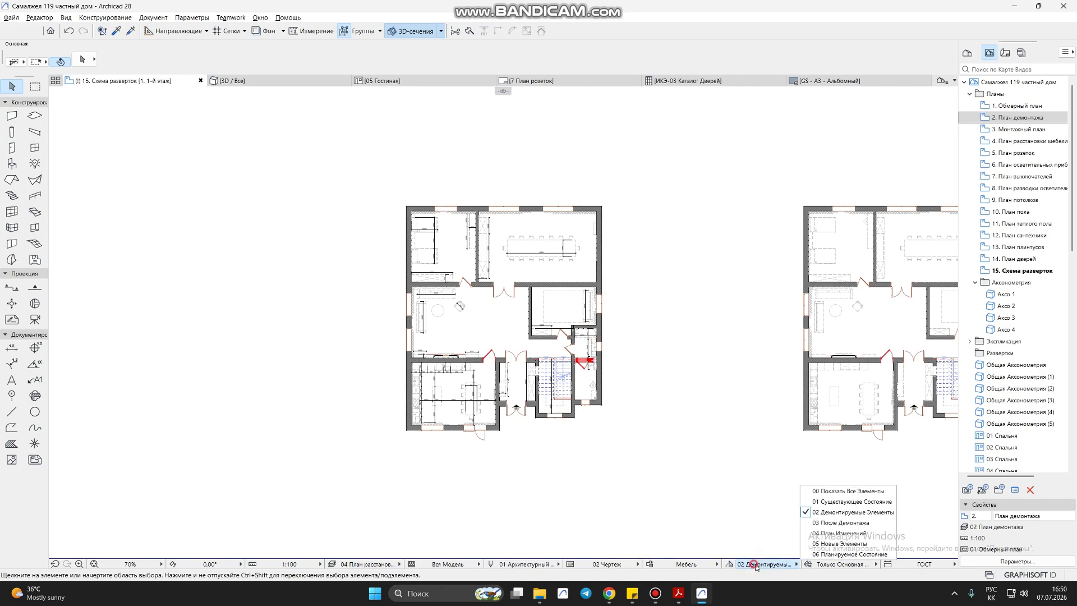
# Examine how the demolition filter displays the single-leaf door above the kitchen and the bathroom wall.
pyautogui.scroll(4, 479, 357)
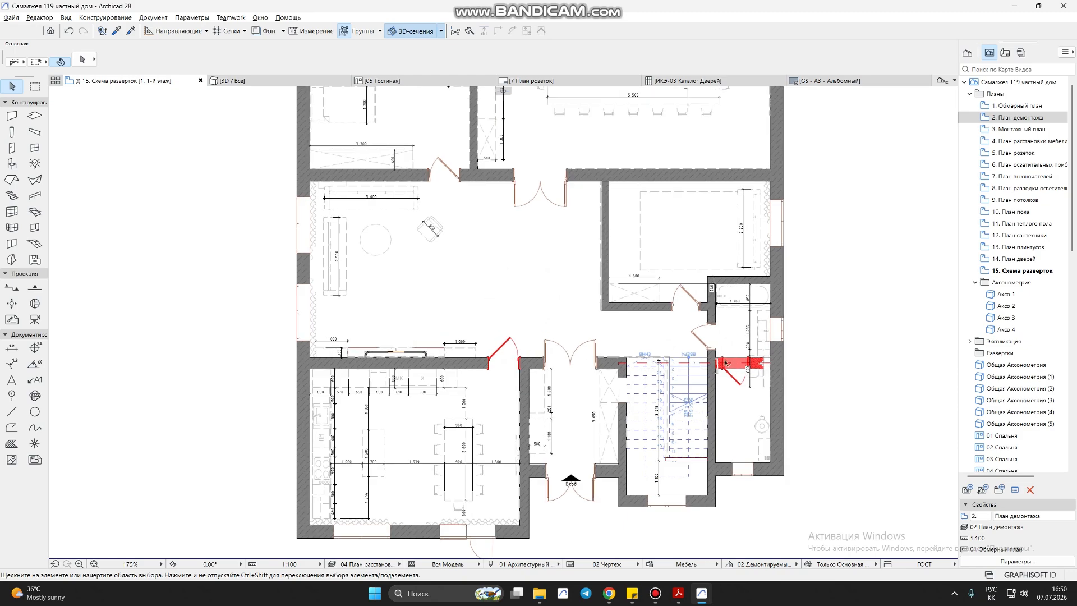
pyautogui.scroll(3, 725, 363)
pyautogui.scroll(-3, 720, 362)
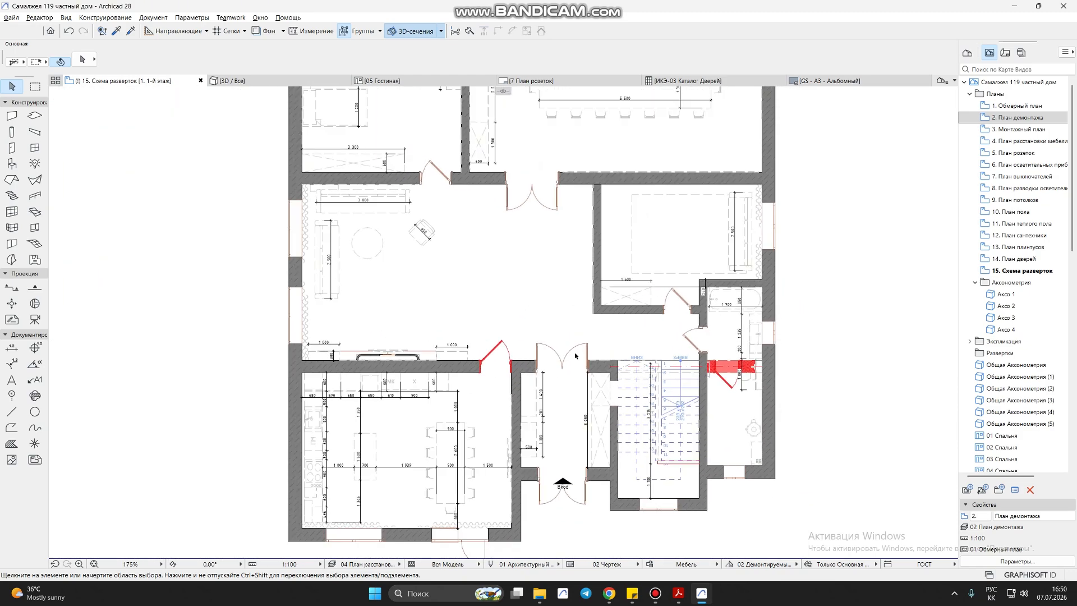
pyautogui.click(500, 343)
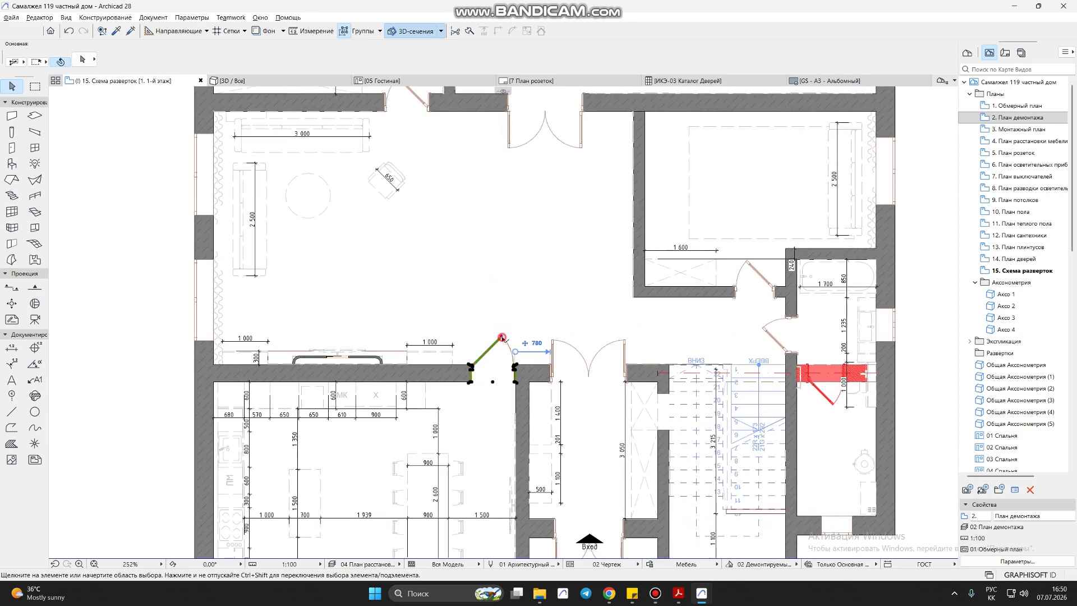
pyautogui.scroll(4, 501, 345)
pyautogui.scroll(3, 517, 390)
pyautogui.moveTo(518, 393); pyautogui.dragTo(580, 352, button='middle')
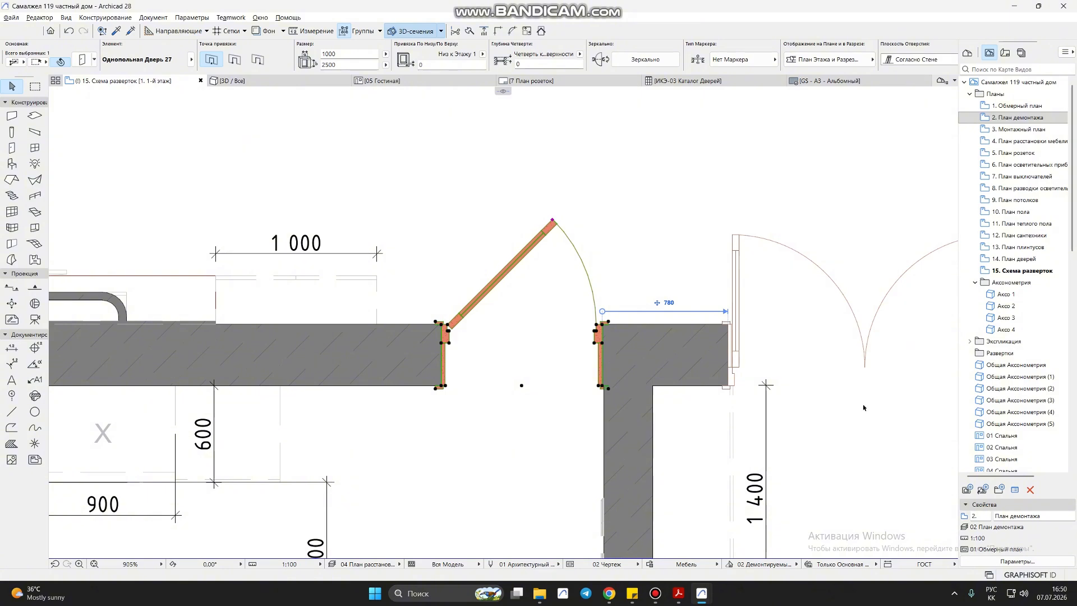
pyautogui.click(580, 296)
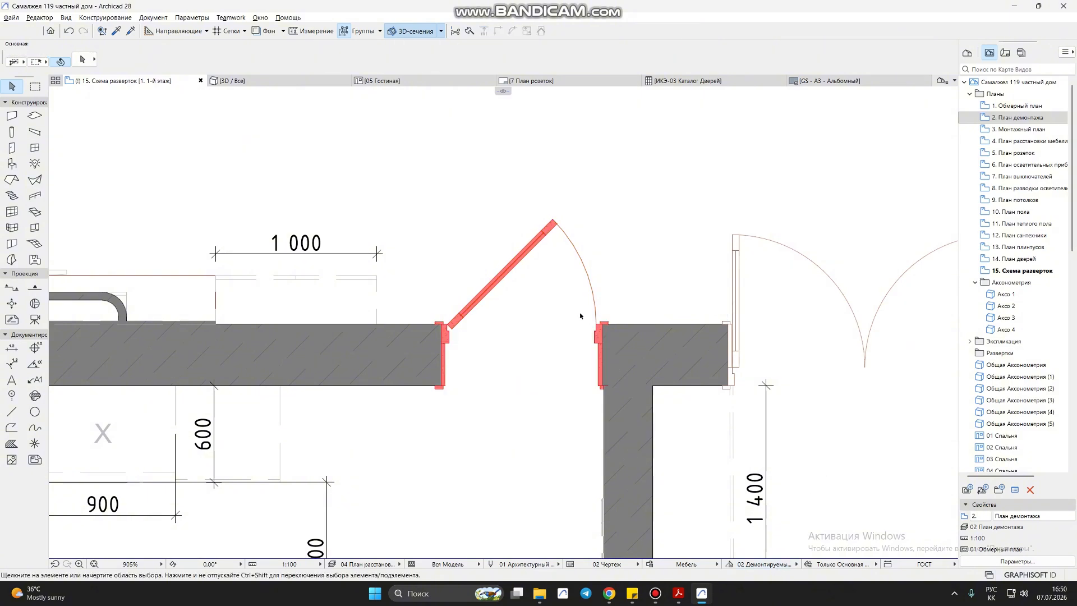
pyautogui.scroll(-6, 580, 315)
pyautogui.scroll(4, 559, 280)
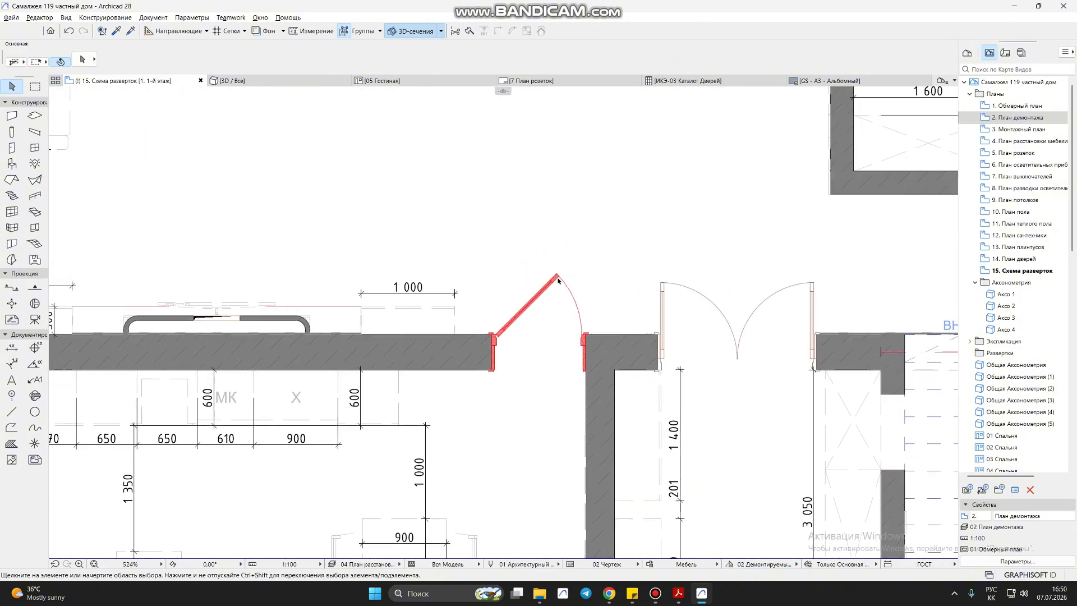
# Select the single-leaf door above the kitchen and open the 1. Обмерный план view at that doorway.
pyautogui.click(558, 280)
pyautogui.scroll(-5, 558, 281)
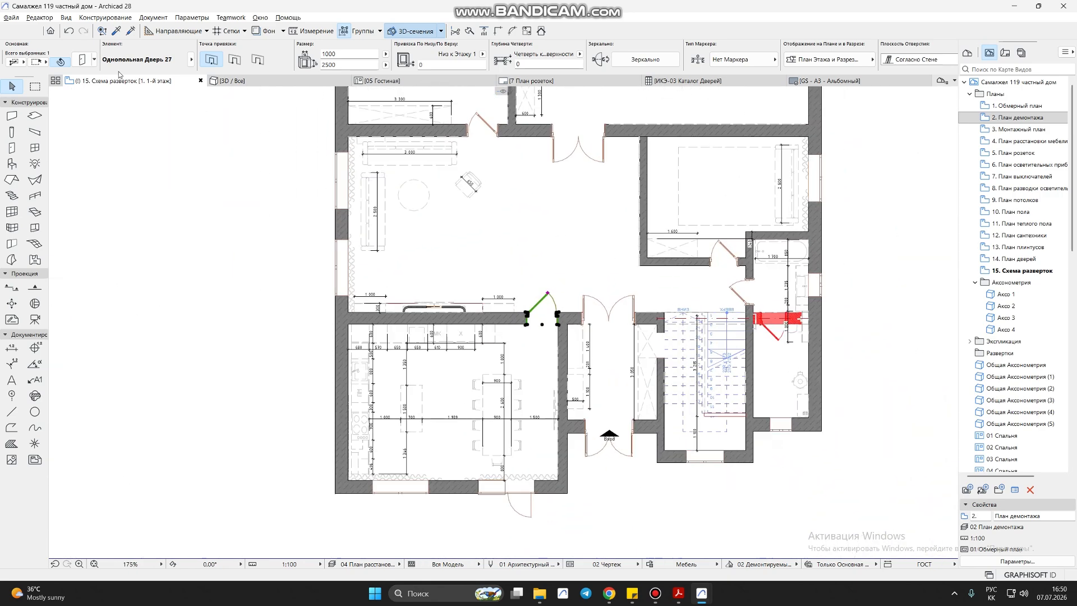
pyautogui.doubleClick(1018, 105)
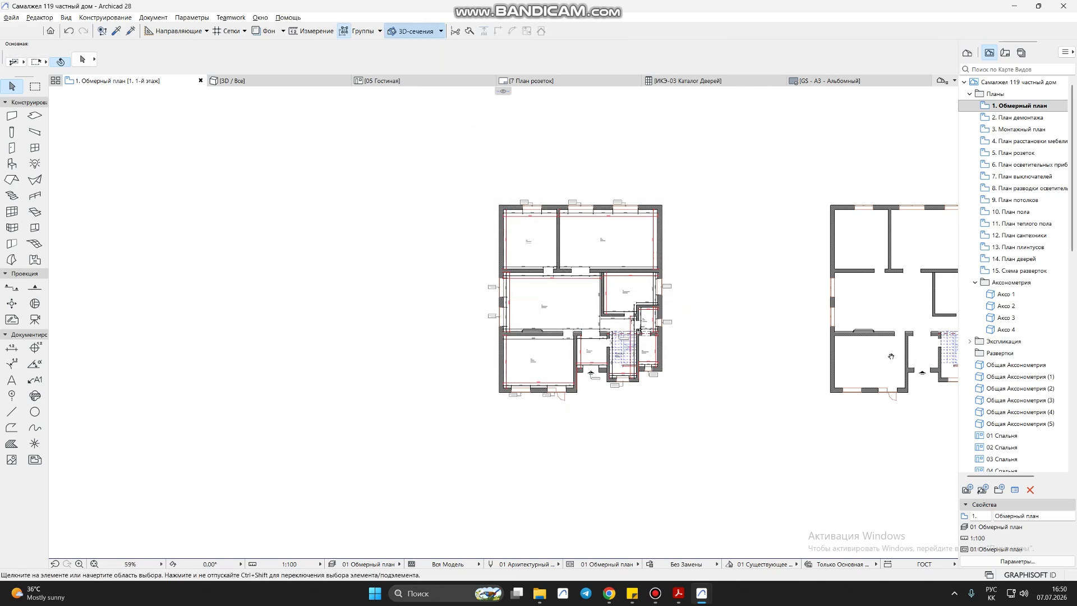
pyautogui.scroll(10, 690, 323)
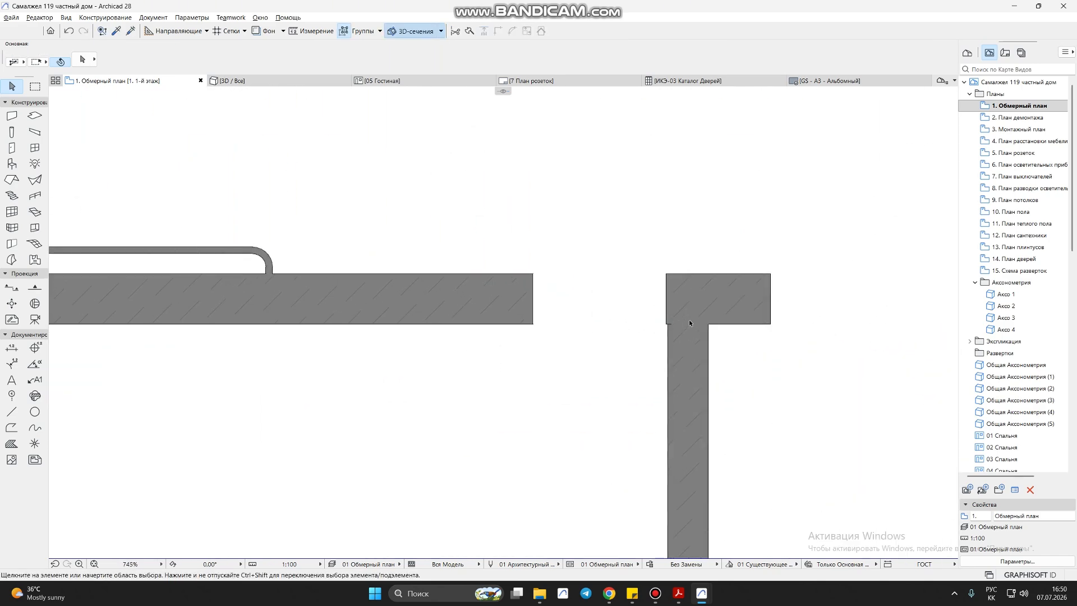
# Stretch the edge of the single-leaf door to the adjoining wall corner, making the door 1010 mm wide.
pyautogui.click(655, 311)
pyautogui.scroll(6, 665, 323)
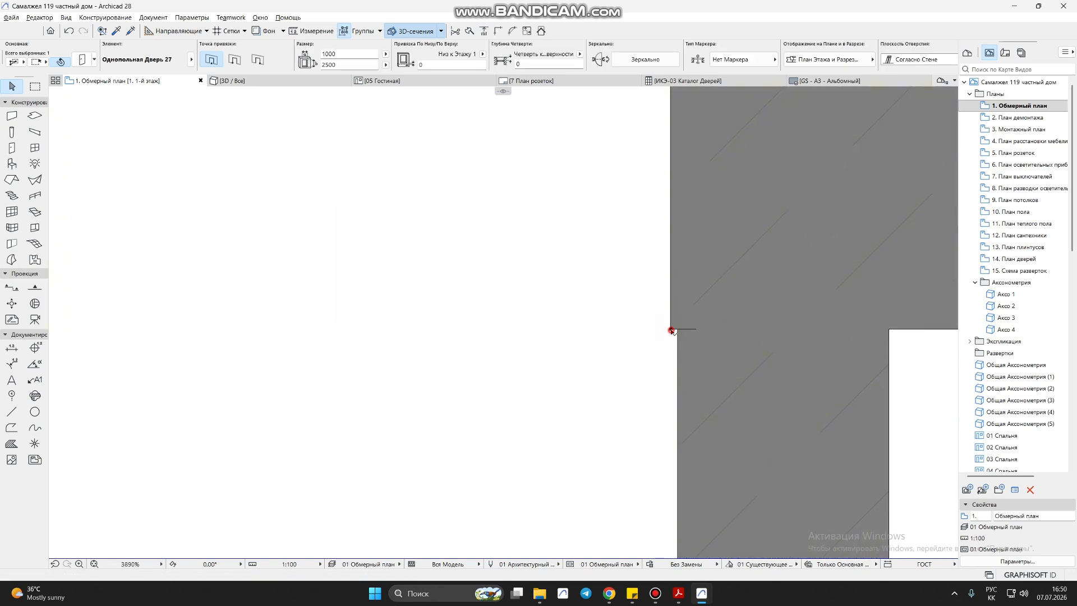
pyautogui.hotkey('ctrl', 'm')
pyautogui.click(671, 329)
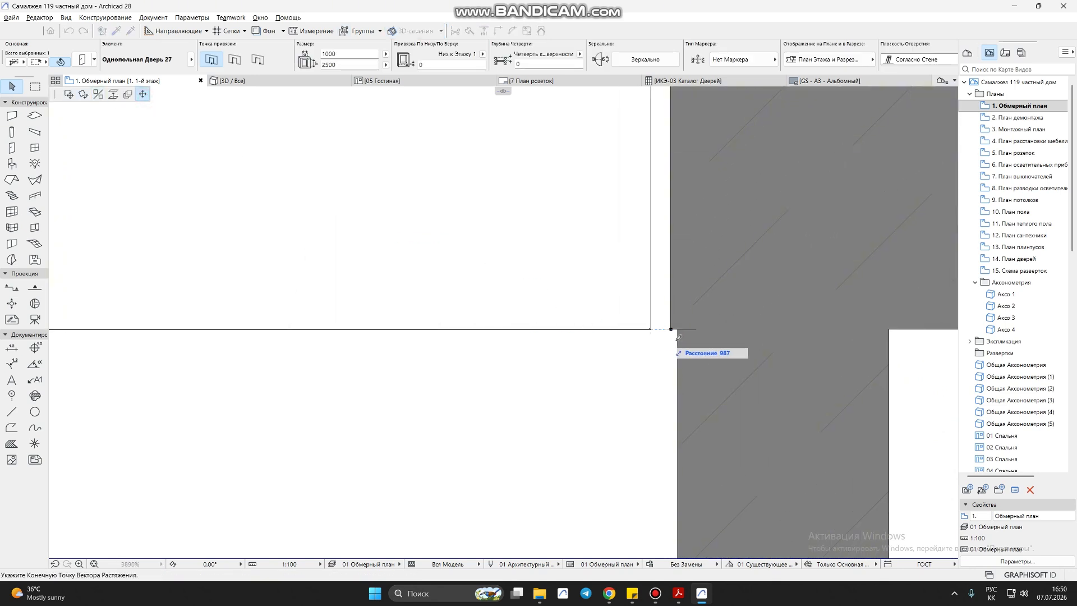
pyautogui.click(714, 331)
pyautogui.scroll(-4, 715, 332)
pyautogui.scroll(-3, 714, 331)
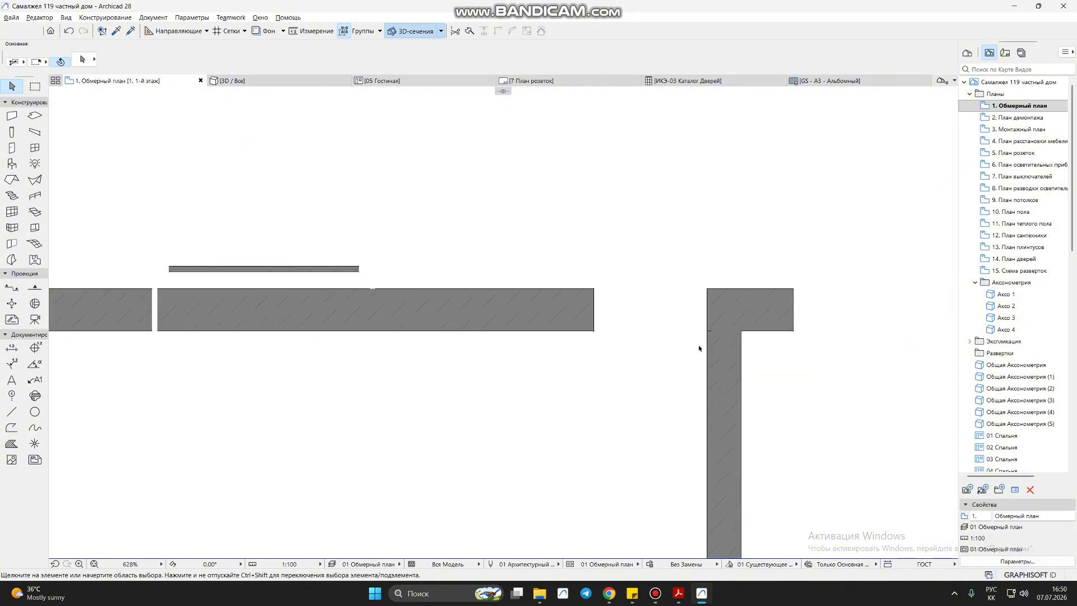
pyautogui.scroll(3, 701, 345)
pyautogui.scroll(1, 706, 303)
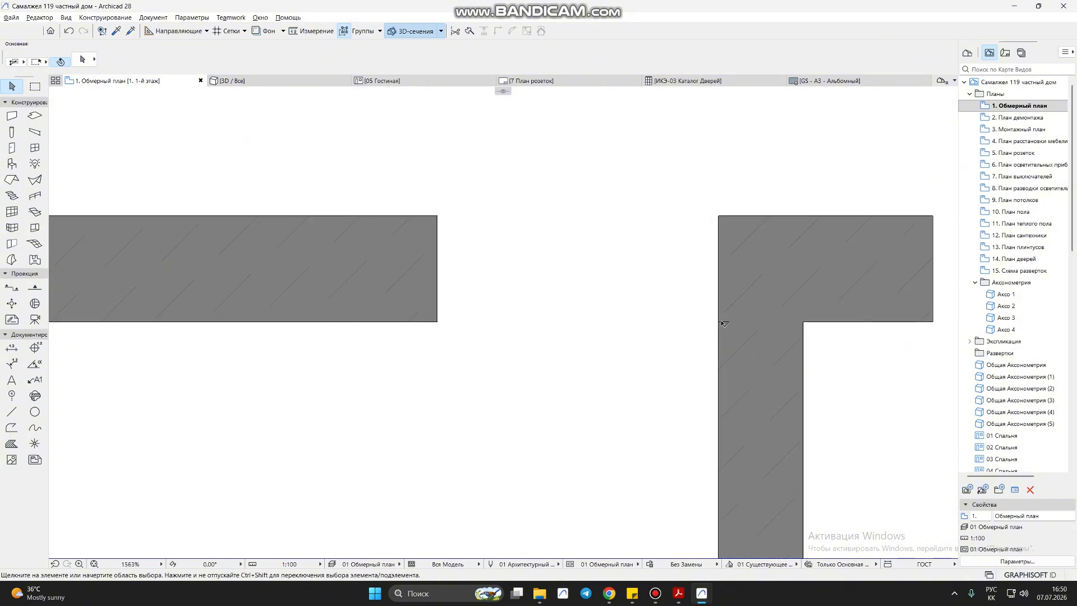
pyautogui.scroll(-5, 729, 323)
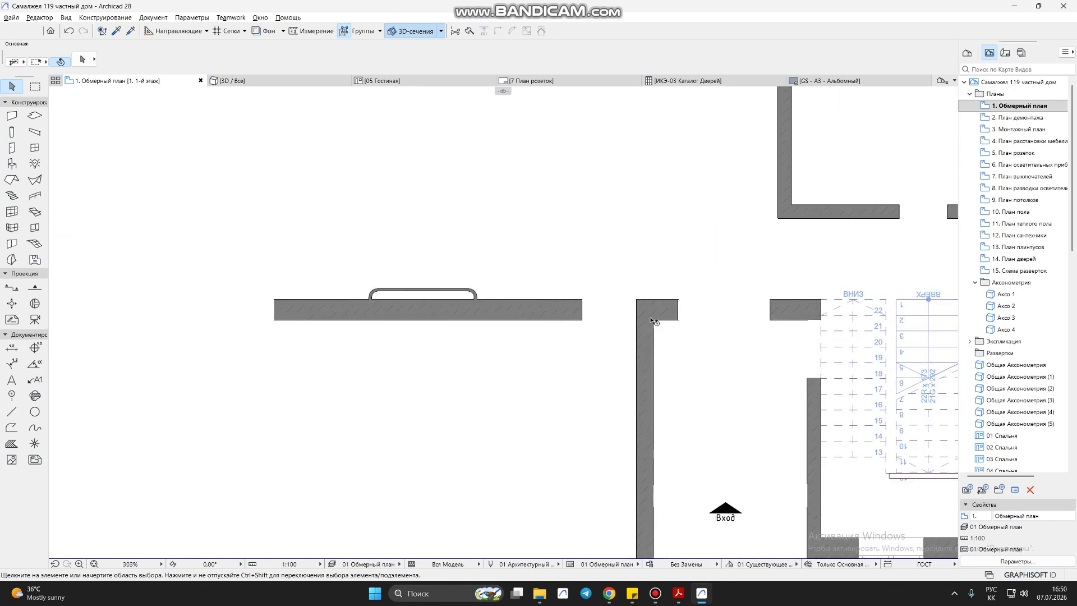
pyautogui.scroll(2, 599, 308)
pyautogui.click(599, 308)
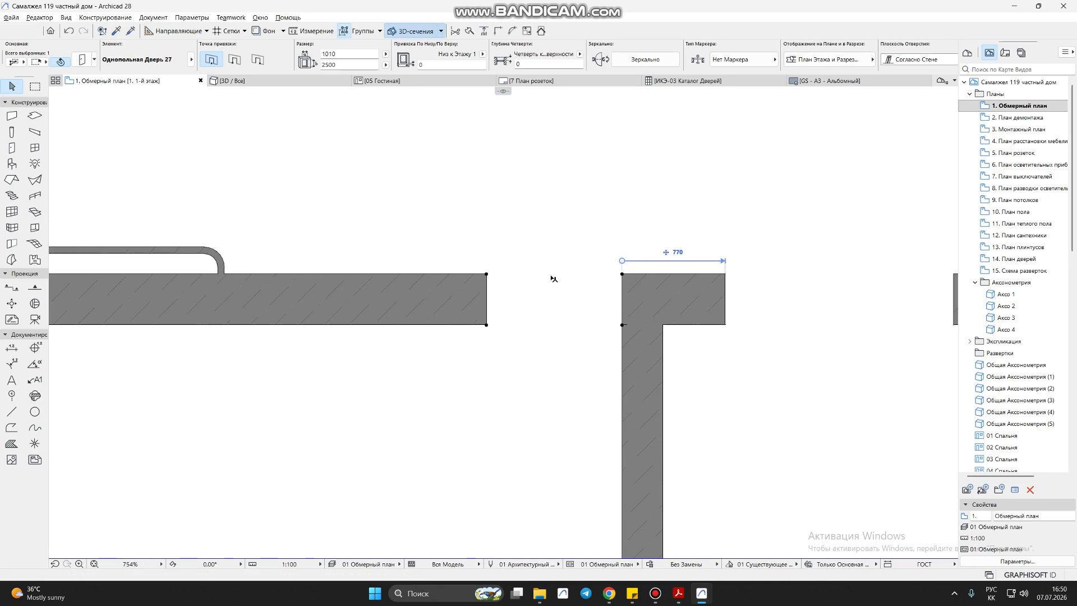
pyautogui.hotkey('ctrl', 'd')
pyautogui.click(581, 290)
pyautogui.press('Escape')
pyautogui.press('Escape')
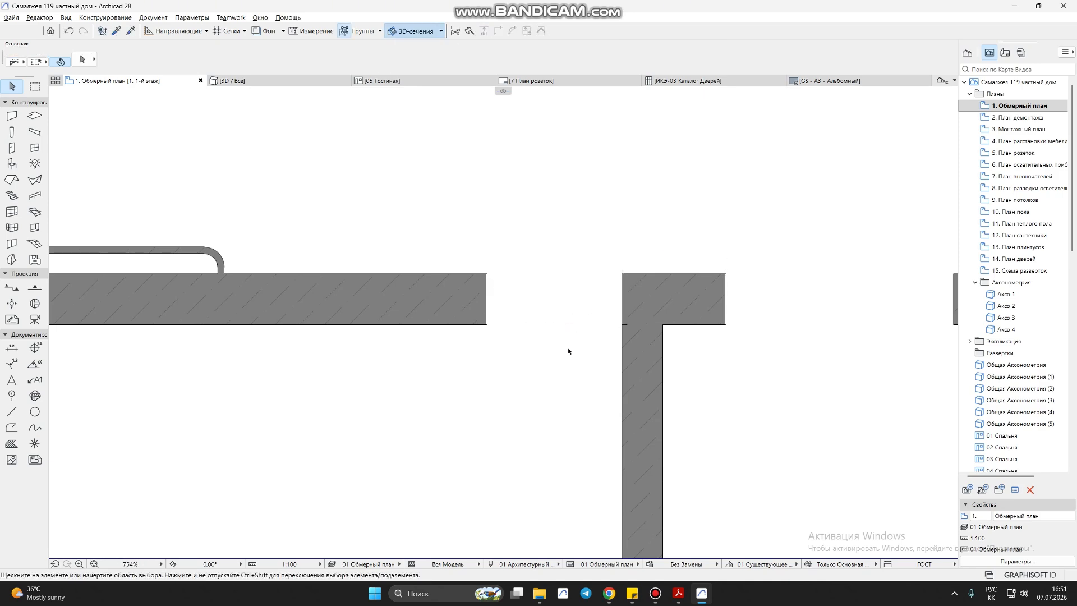
# Set the door's renovation status to Демонтируемый in its settings and confirm.
pyautogui.click(559, 293)
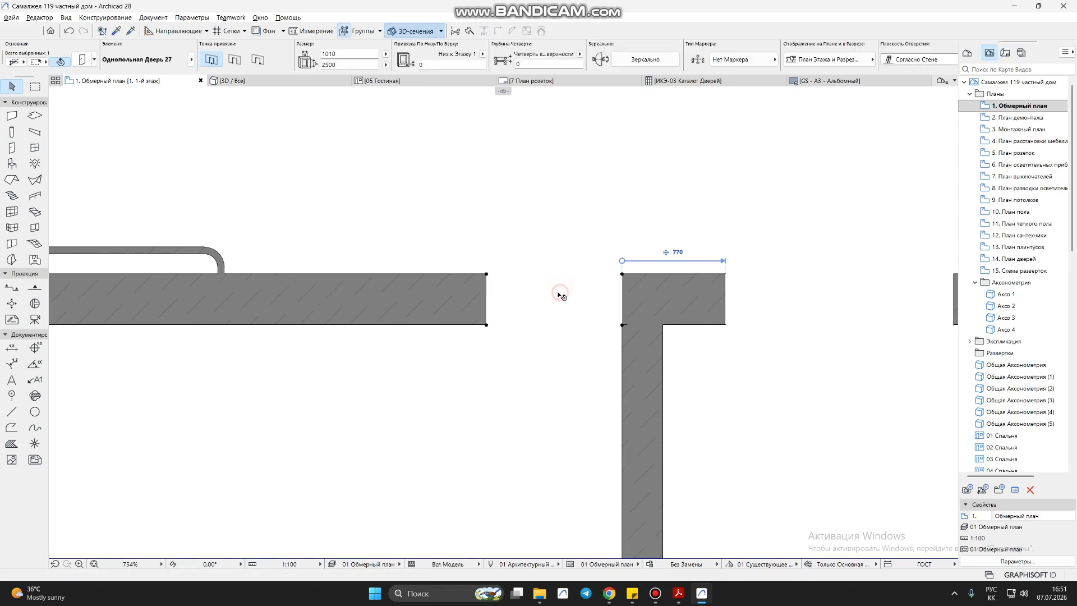
pyautogui.doubleClick(500, 299)
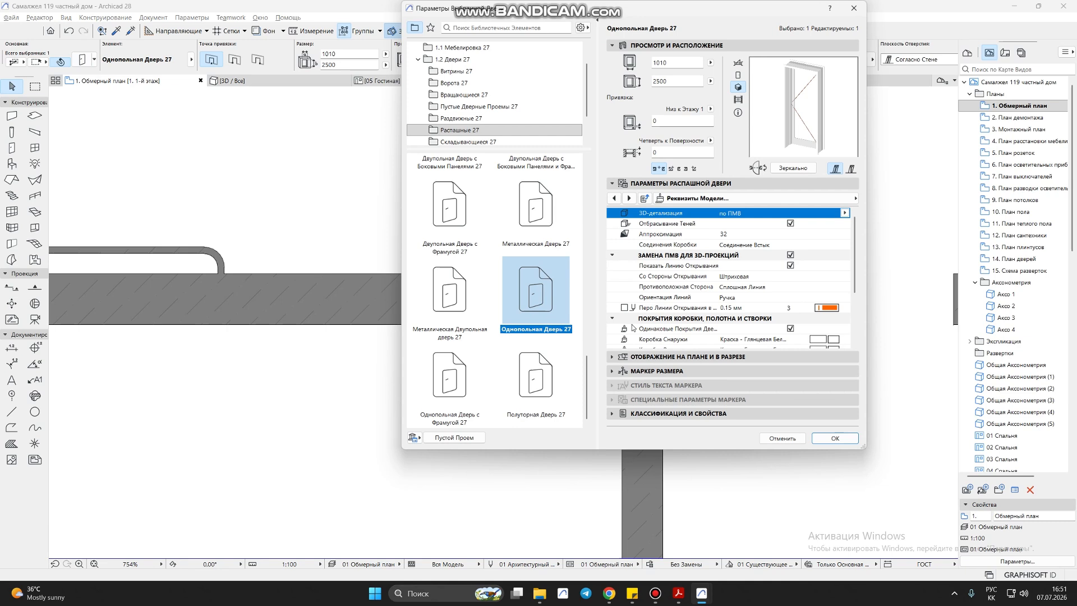
pyautogui.click(671, 414)
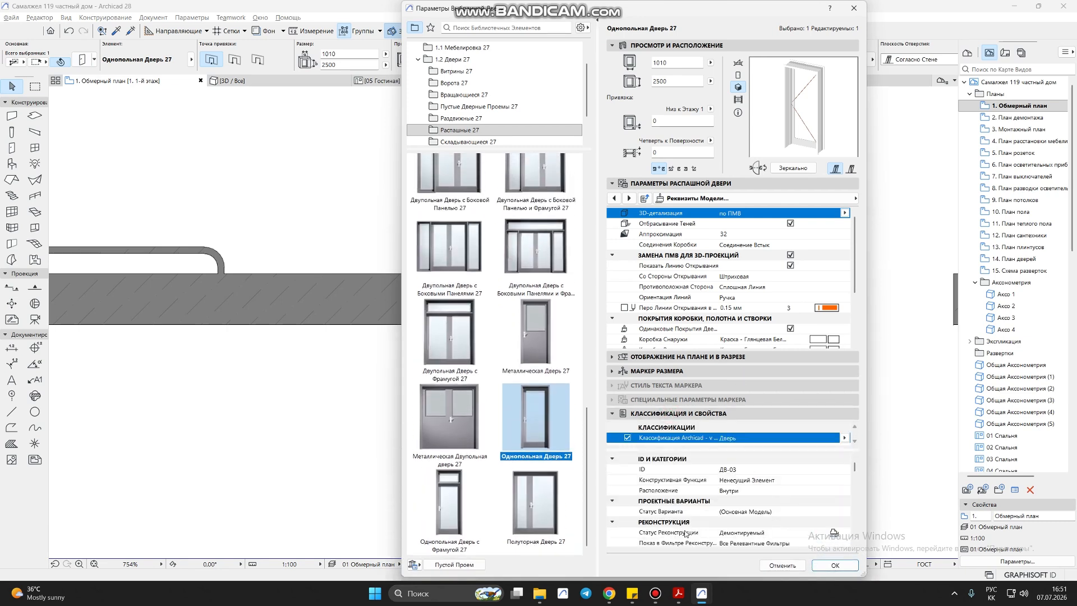
pyautogui.click(677, 533)
pyautogui.click(845, 533)
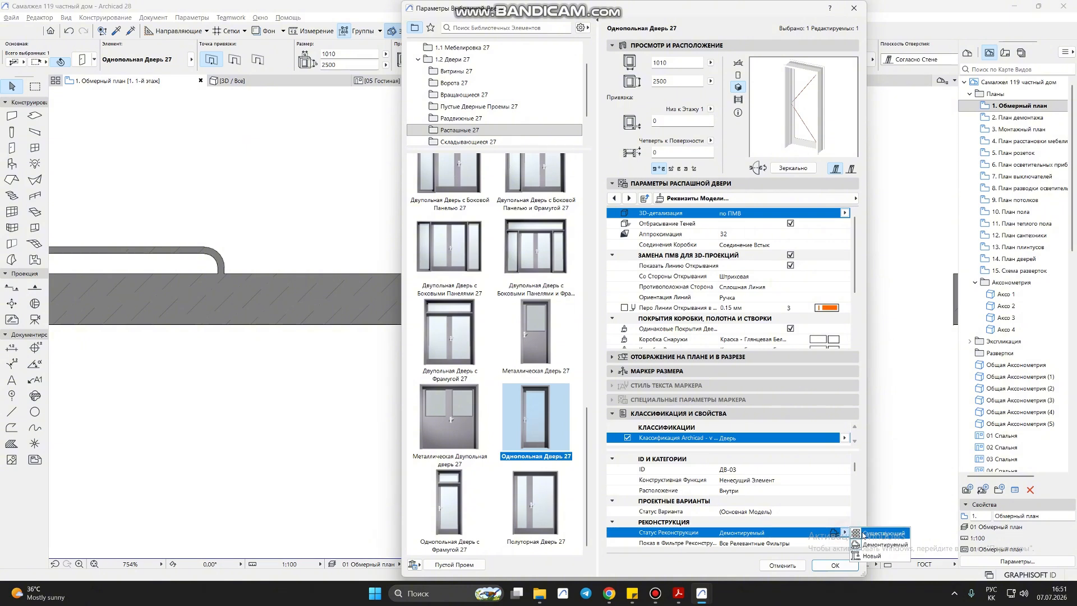
pyautogui.click(871, 555)
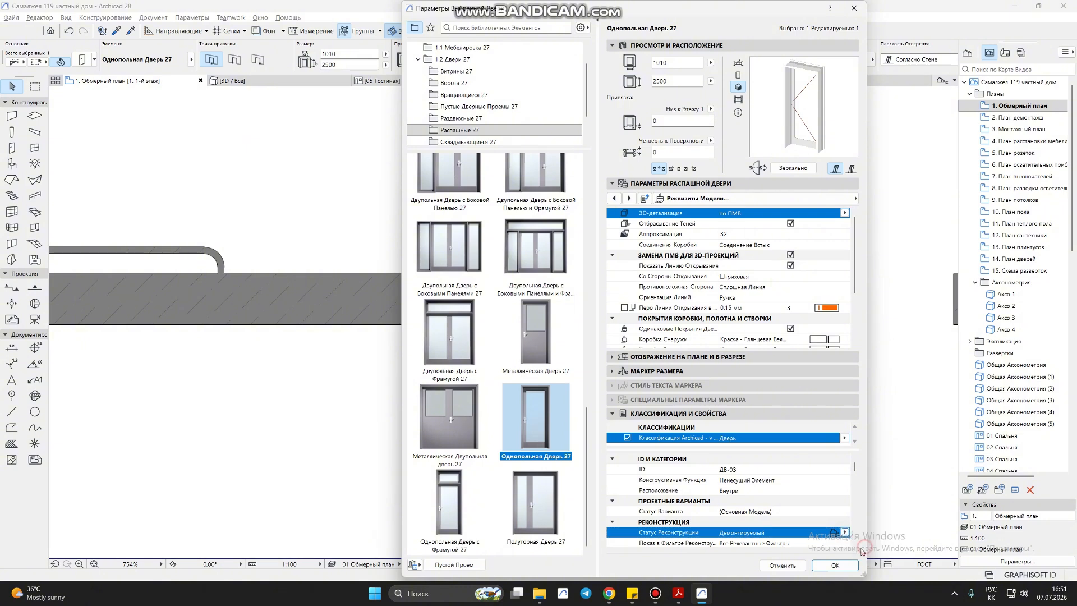
pyautogui.click(817, 563)
pyautogui.click(715, 507)
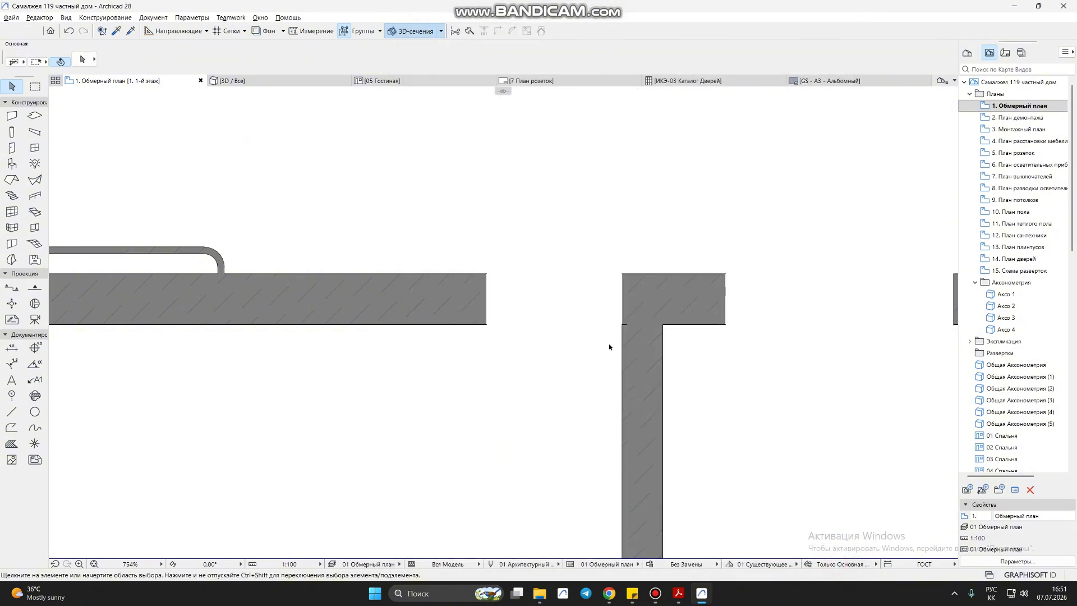
# Apply the 02 Демонтируемые Элементы renovation filter and delete the narrower single-leaf door in the opening.
pyautogui.click(778, 565)
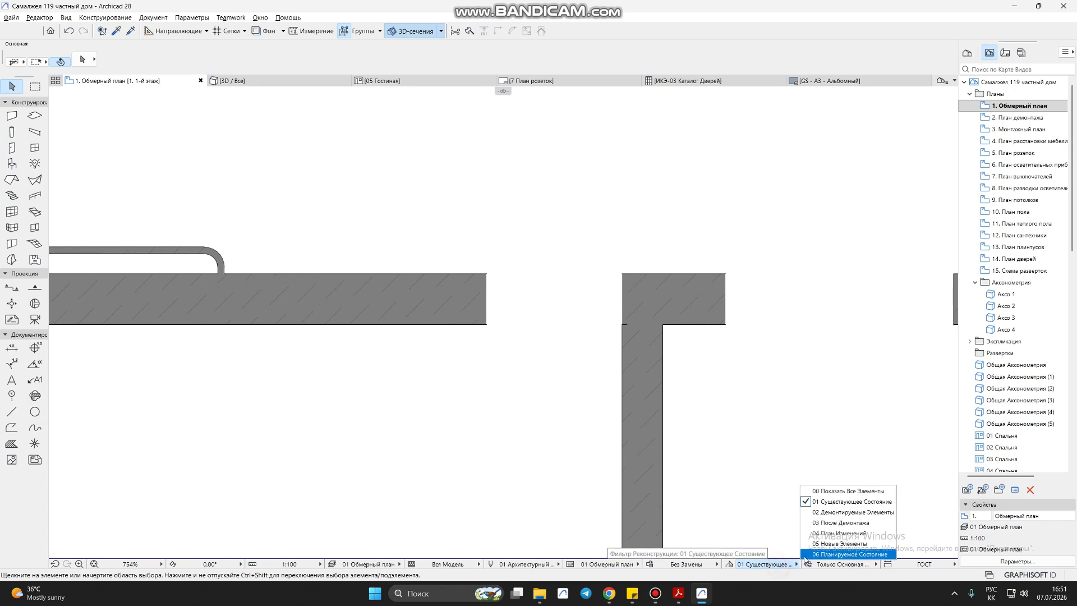
pyautogui.click(852, 512)
pyautogui.scroll(3, 505, 298)
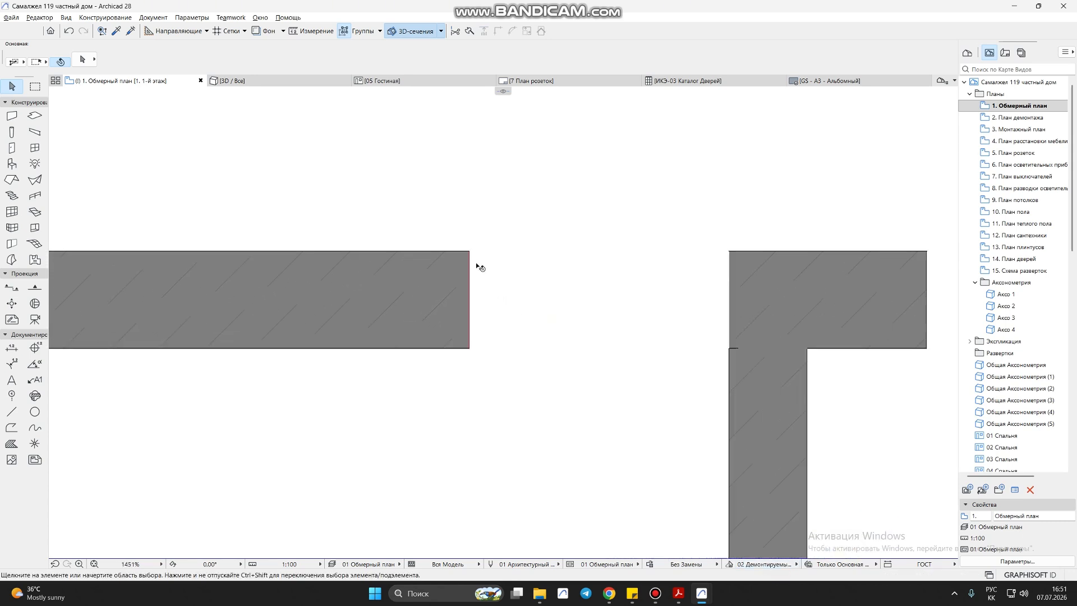
pyautogui.scroll(1, 478, 267)
pyautogui.click(589, 267)
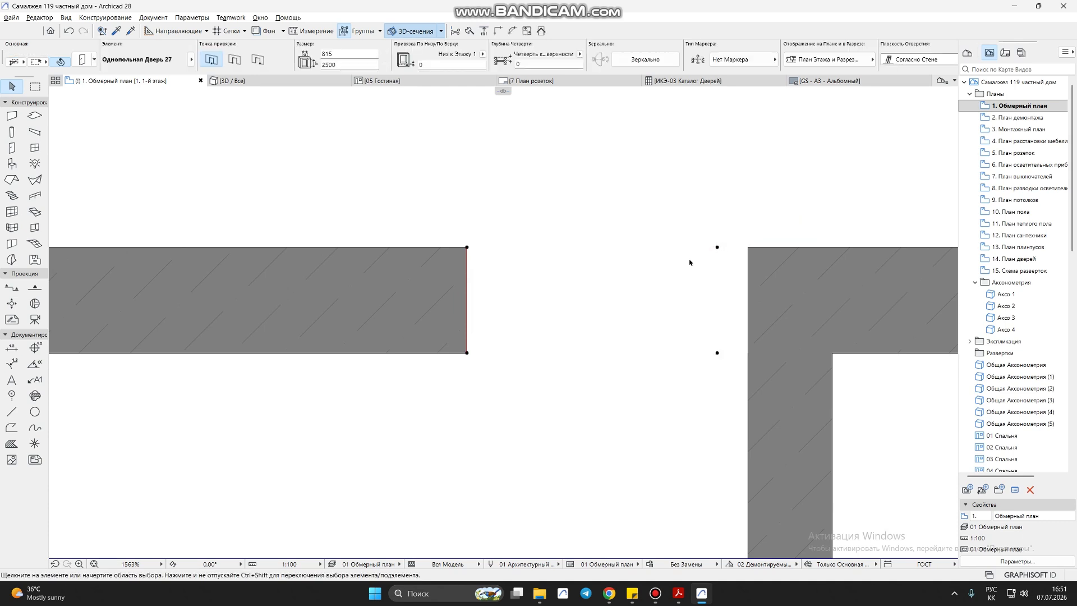
pyautogui.press('Delete')
# Apply the 03 После Демонтажа renovation filter to the open 1. Обмерный план.
pyautogui.click(708, 270)
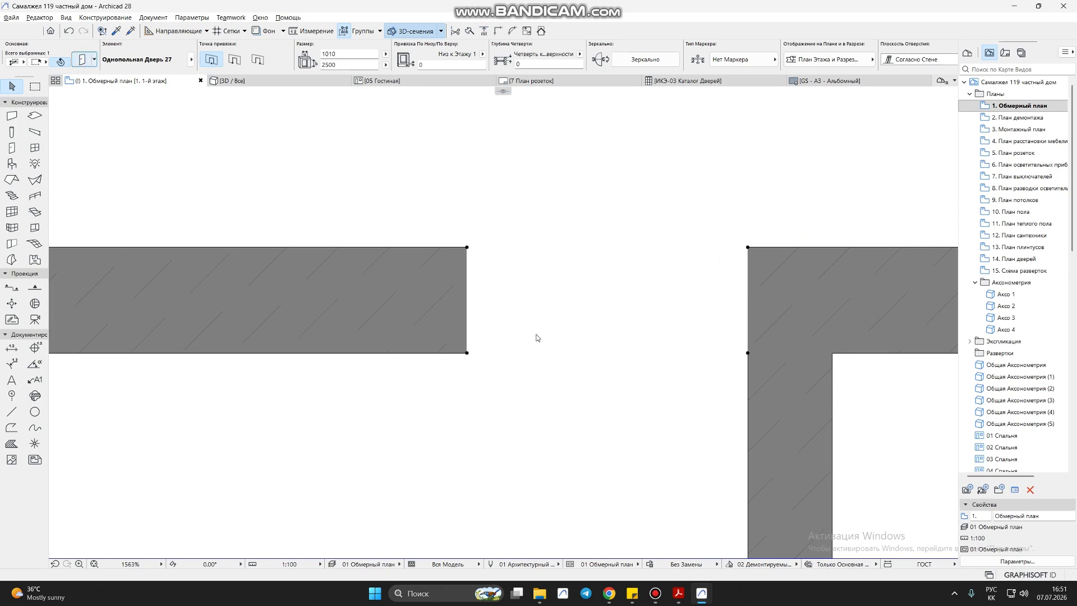
pyautogui.hotkey('ctrl', 't')
pyautogui.click(842, 565)
pyautogui.click(843, 566)
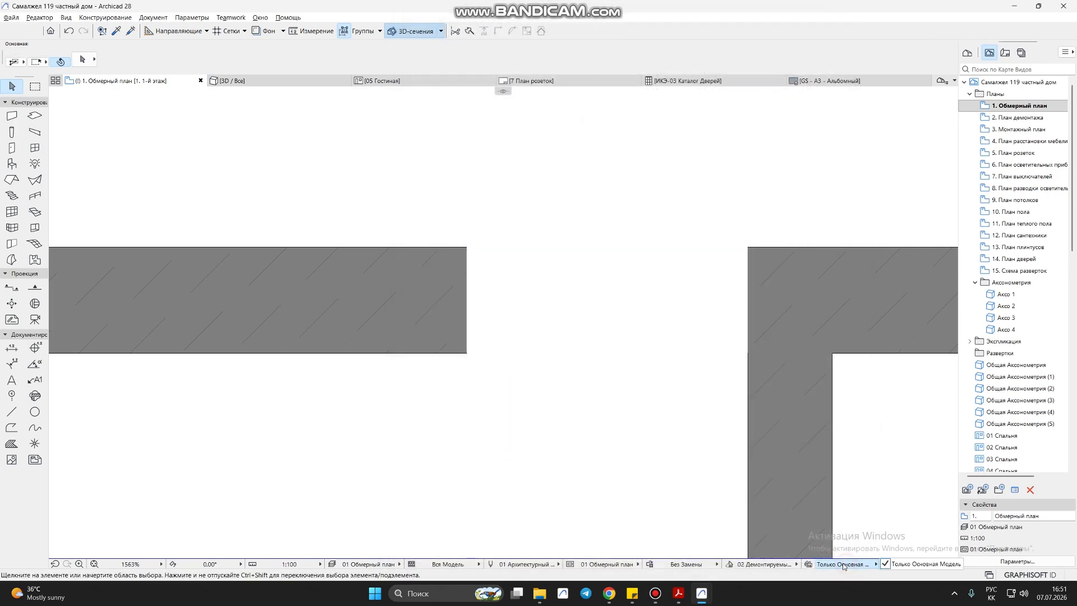
pyautogui.click(786, 565)
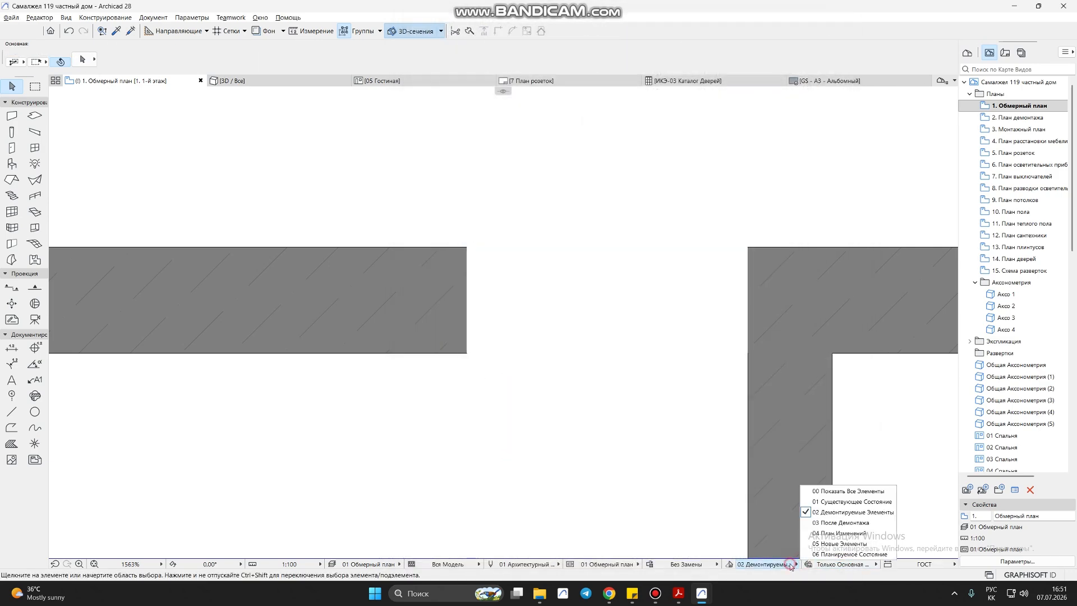
pyautogui.click(840, 523)
# Set the renovation status of the 1010 mm door to Новый in its settings and confirm.
pyautogui.click(642, 297)
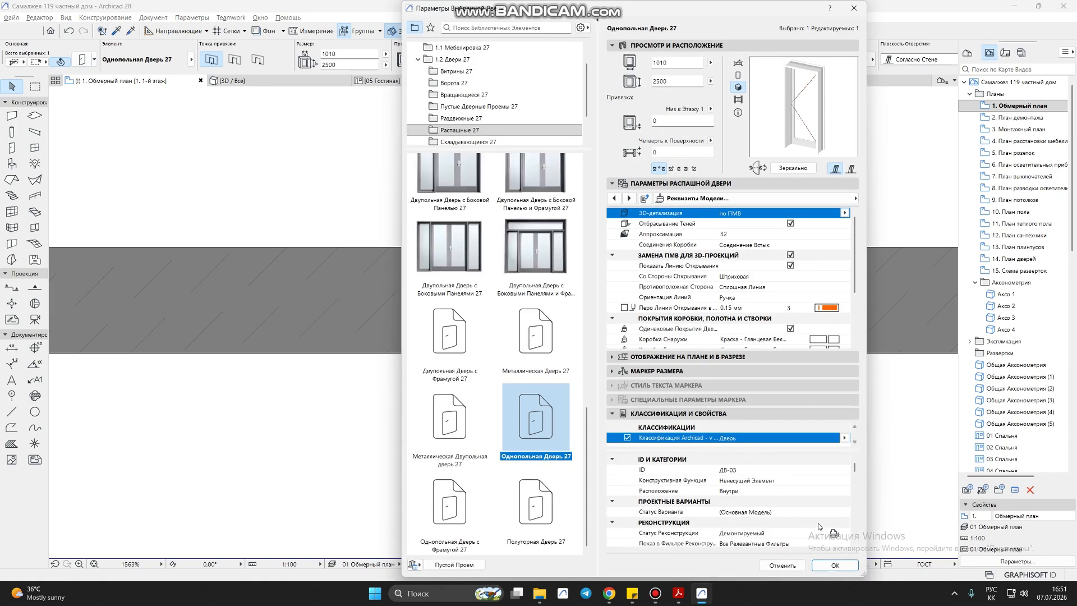
pyautogui.click(772, 533)
pyautogui.click(844, 532)
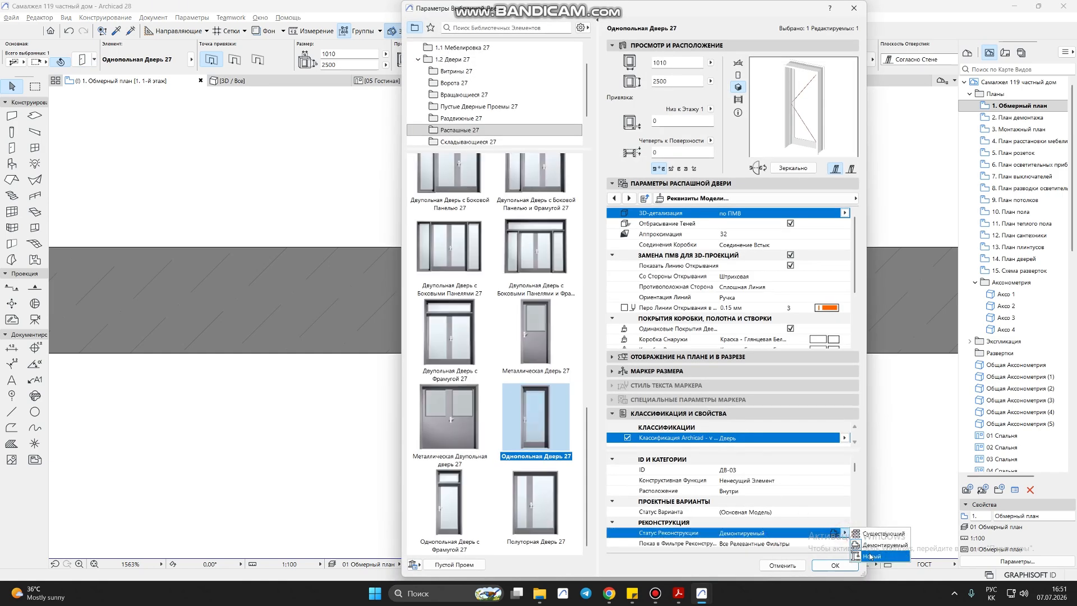
pyautogui.click(841, 543)
pyautogui.click(835, 570)
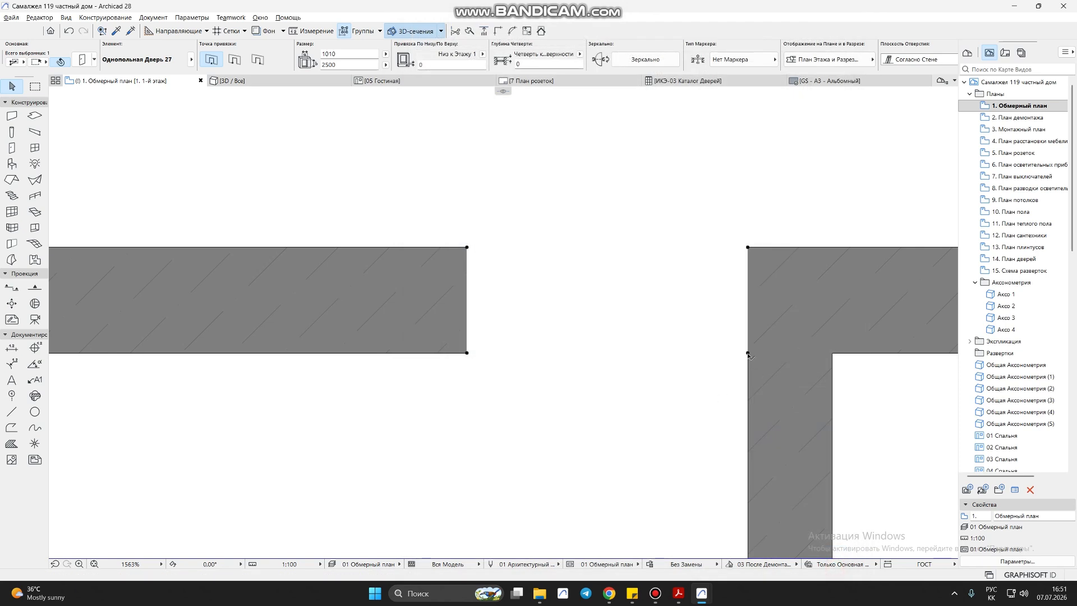
# Try to stretch the door's edge away from the wall corner, and apply the 05 Новые Элементы renovation filter.
pyautogui.click(749, 353)
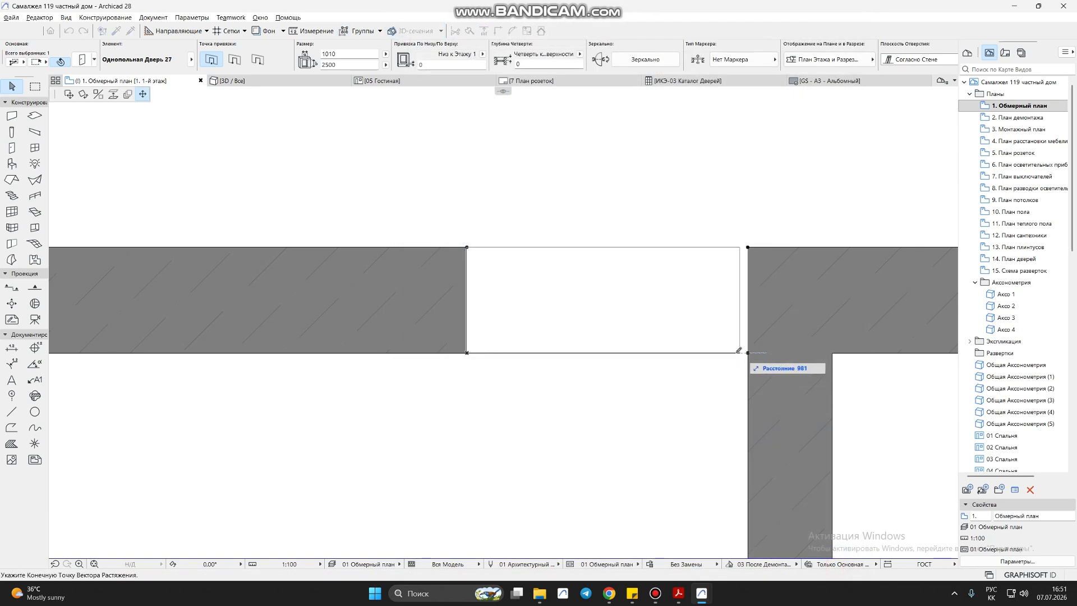
pyautogui.click(732, 353)
pyautogui.click(797, 561)
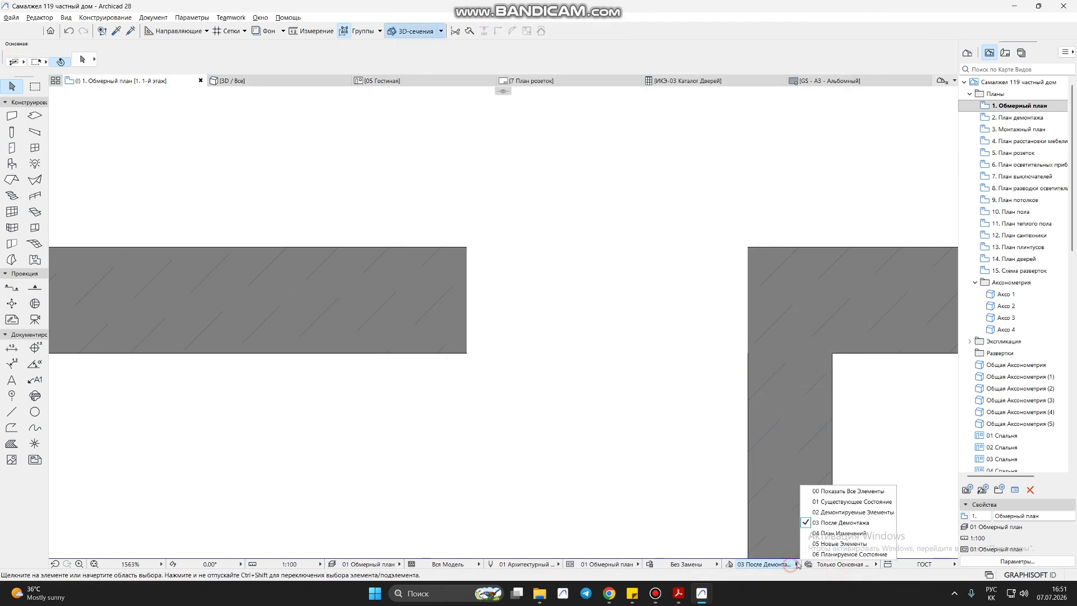
pyautogui.click(814, 537)
pyautogui.click(740, 385)
# Stretch the new door's edge away from the wall corner so that it is 900 mm wide.
pyautogui.click(657, 327)
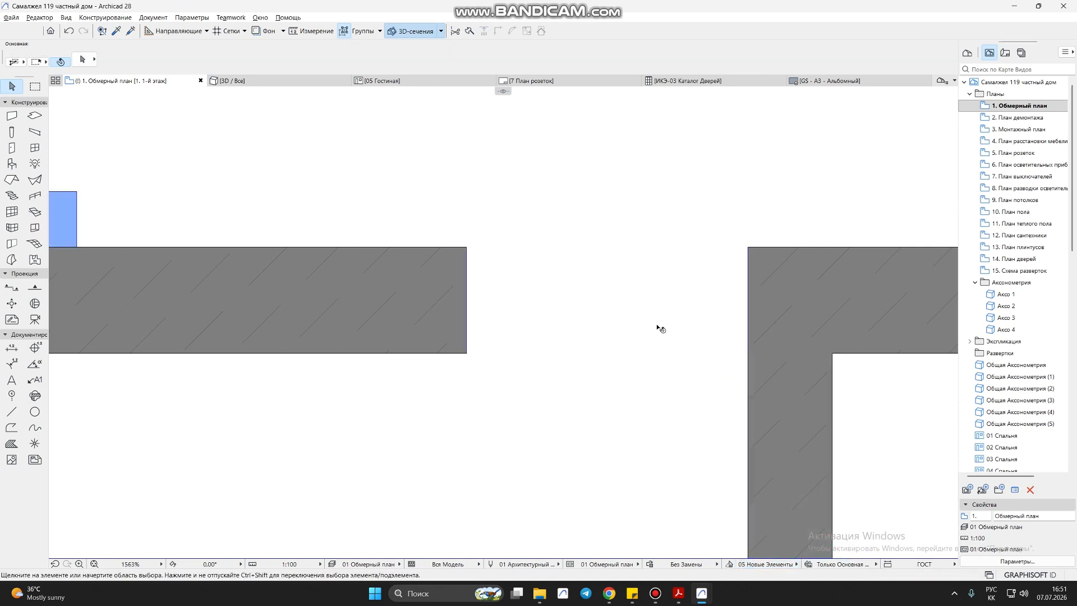
pyautogui.click(748, 354)
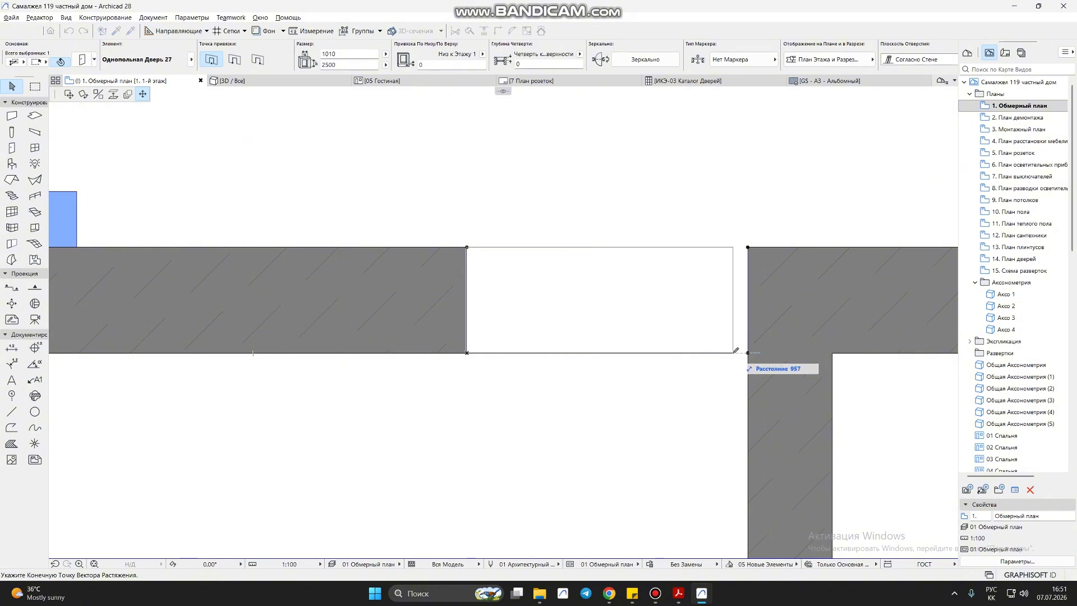
pyautogui.click(736, 351)
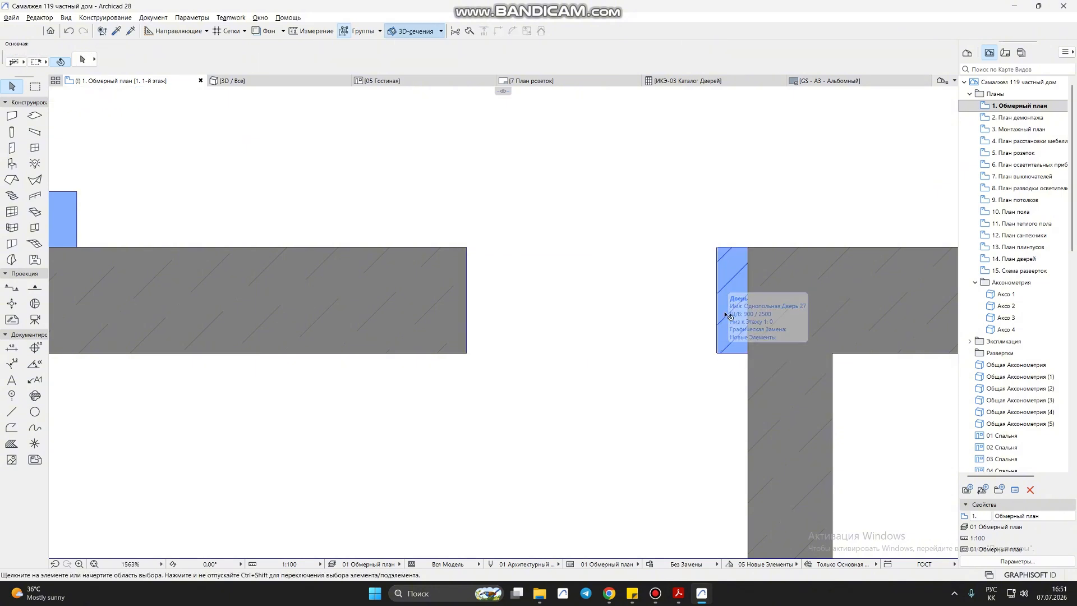
pyautogui.click(732, 289)
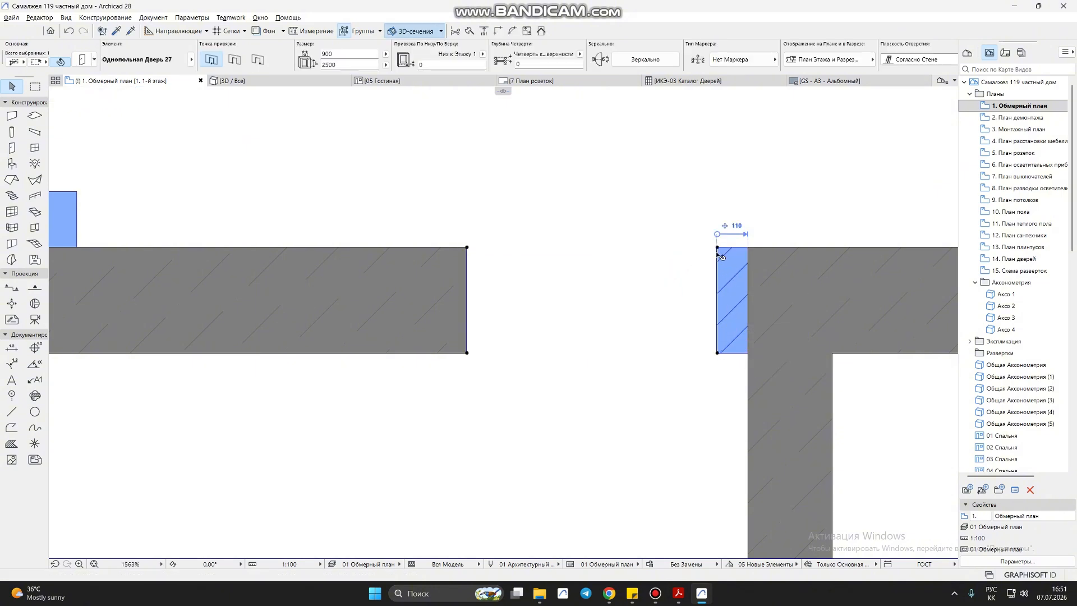
pyautogui.press('Escape')
# Apply the 02 Демонтируемые Элементы renovation filter, and open the 2. План демонтажа view.
pyautogui.click(795, 563)
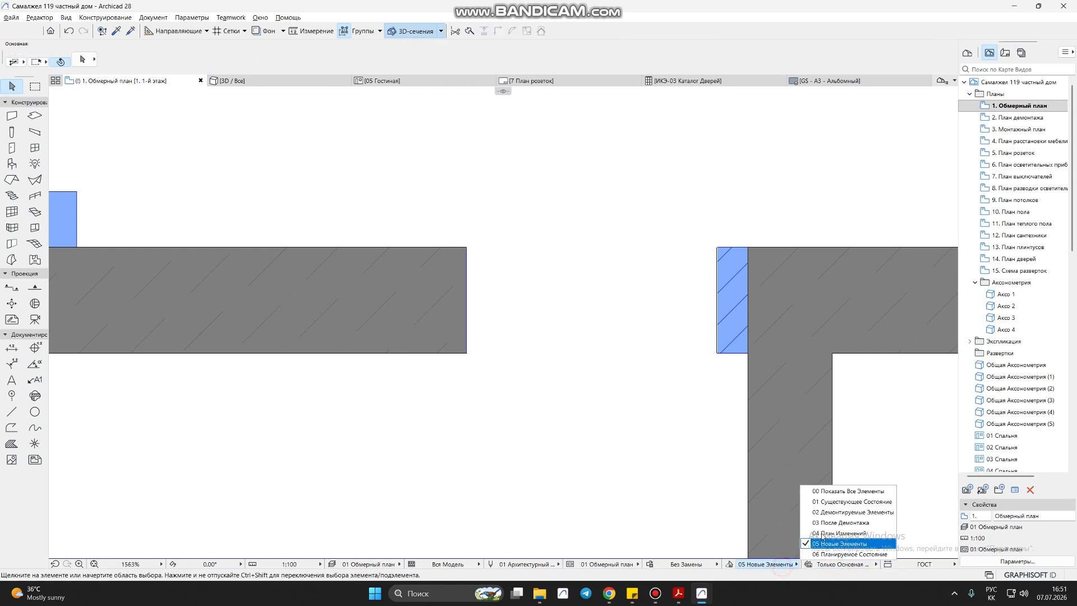
pyautogui.click(832, 515)
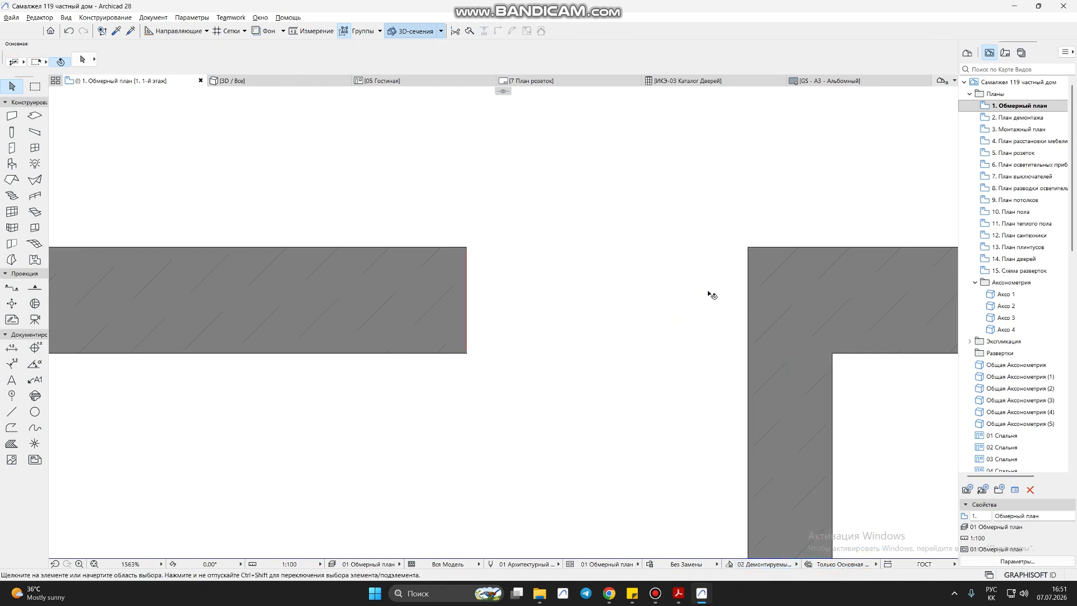
pyautogui.scroll(-2, 659, 367)
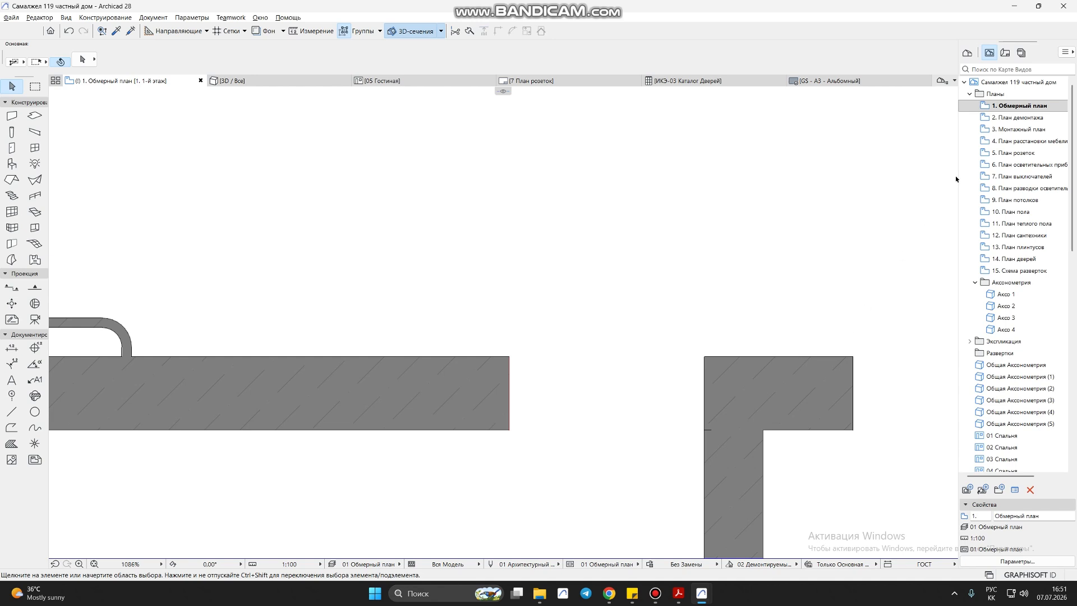
pyautogui.click(1021, 118)
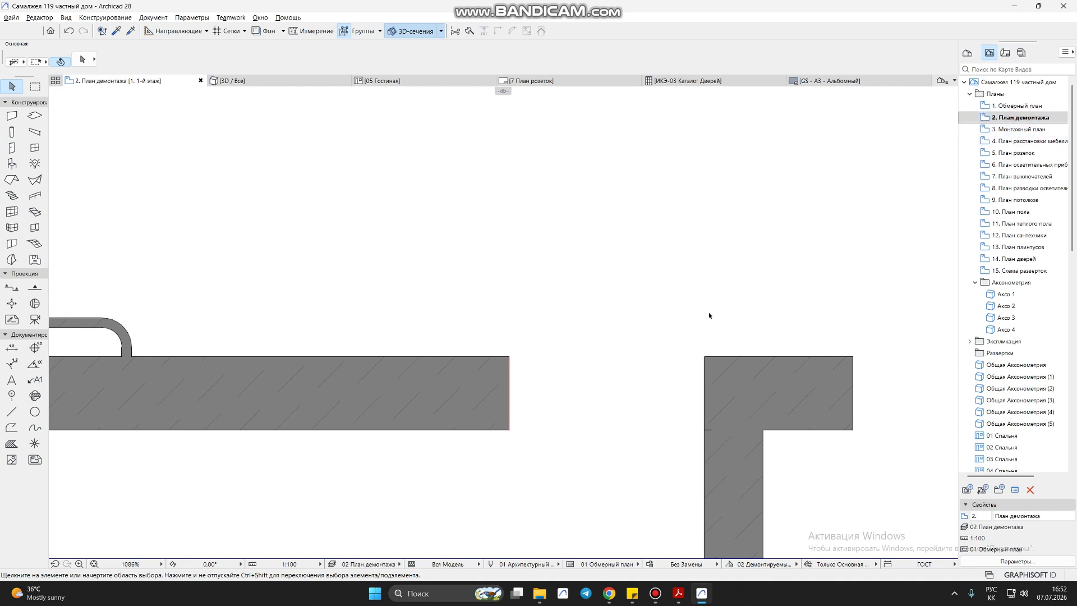
# Apply the 05 Новые Элементы renovation filter to the demolition plan and examine the infill beside the doorway.
pyautogui.click(780, 564)
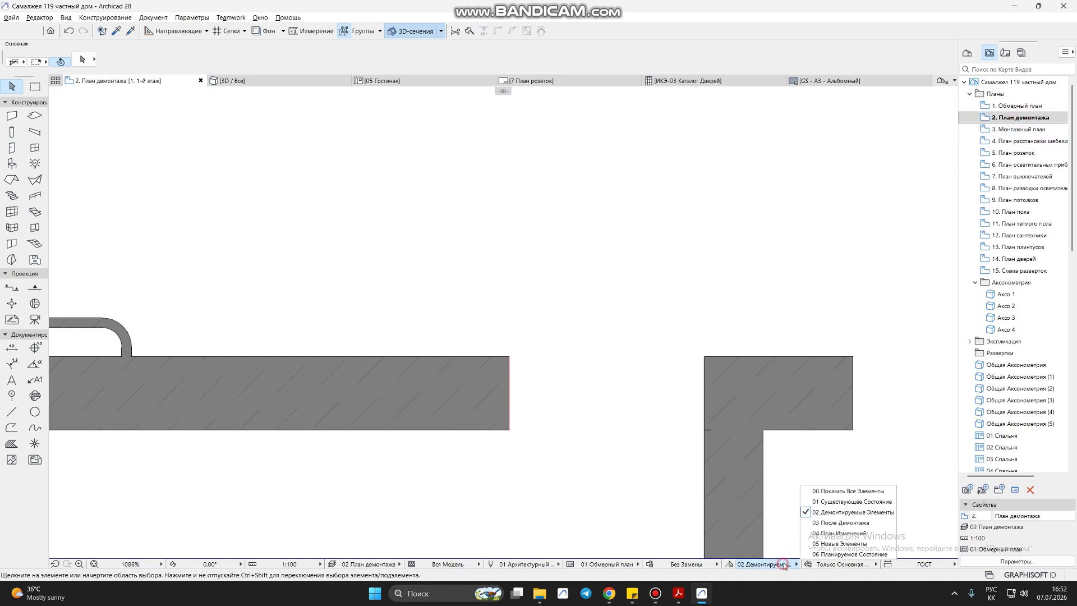
pyautogui.click(849, 543)
pyautogui.scroll(3, 694, 392)
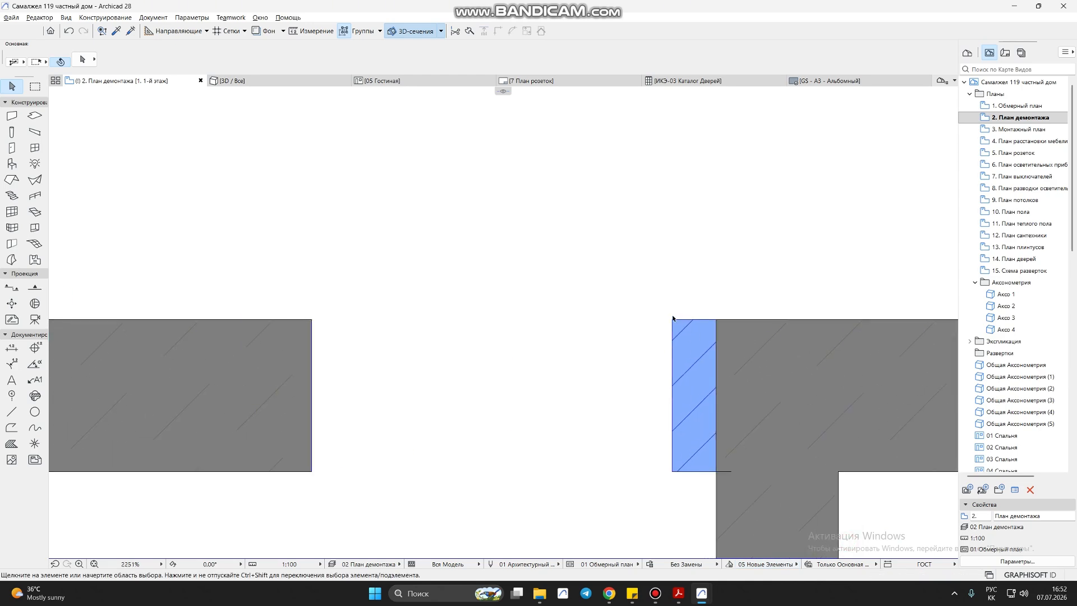
pyautogui.scroll(-10, 688, 454)
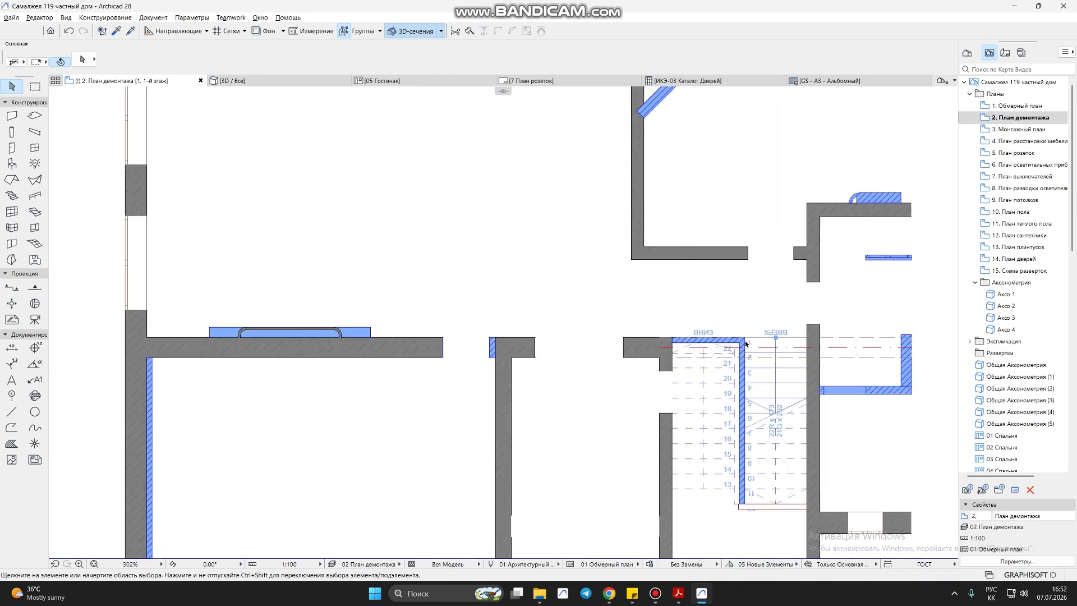
# Reopen the 2. План демонтажа view and examine the wall labelled Демонтировать стену.
pyautogui.click(1015, 119)
pyautogui.doubleClick(1014, 118)
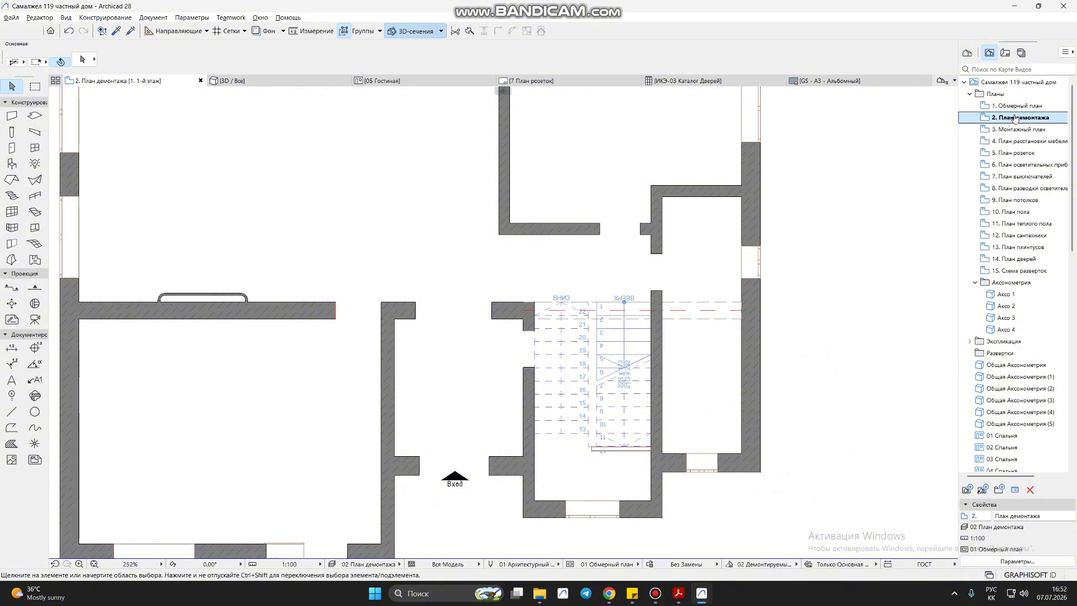
pyautogui.scroll(-6, 758, 297)
pyautogui.moveTo(757, 296); pyautogui.dragTo(411, 270, button='middle')
pyautogui.scroll(7, 597, 281)
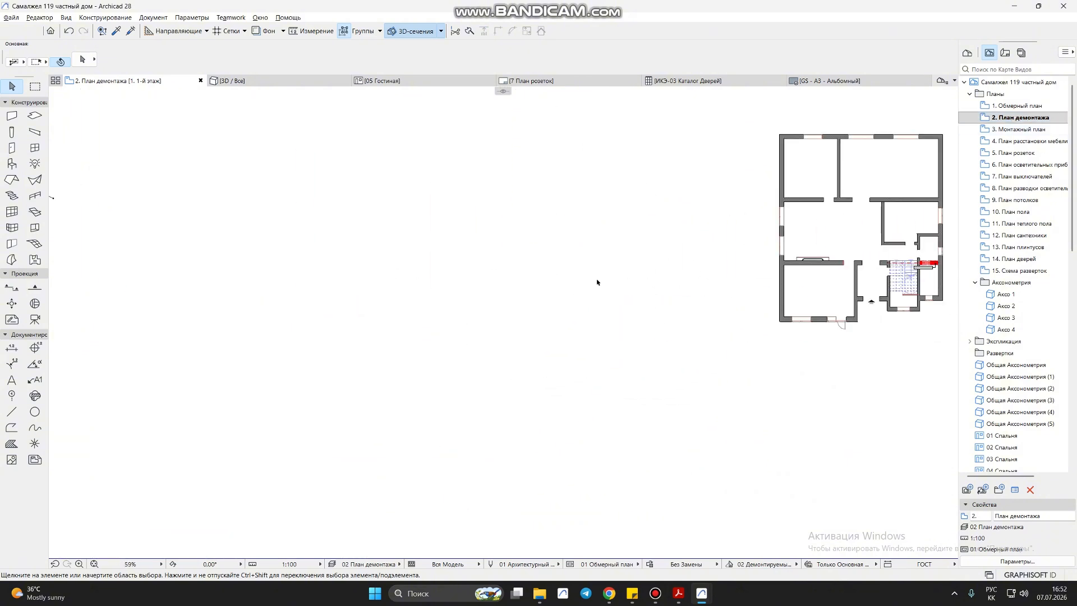
pyautogui.scroll(2, 666, 297)
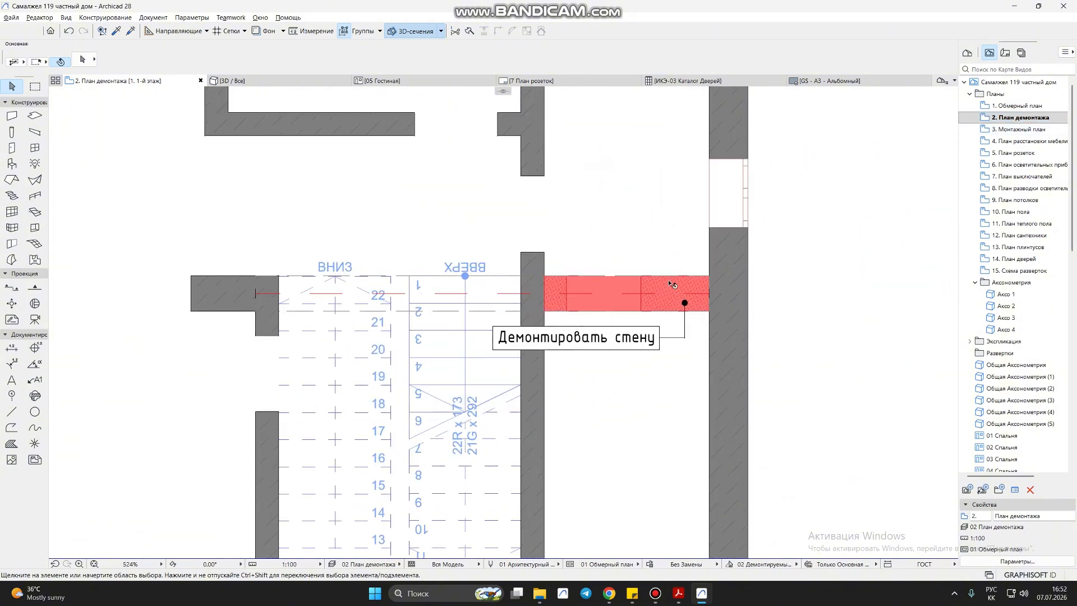
pyautogui.click(671, 280)
# Open the 1. Обмерный план view and examine the wall with the 800 mm opening between rooms 08 and 09.
pyautogui.doubleClick(1008, 107)
pyautogui.press('Escape')
pyautogui.scroll(4, 642, 302)
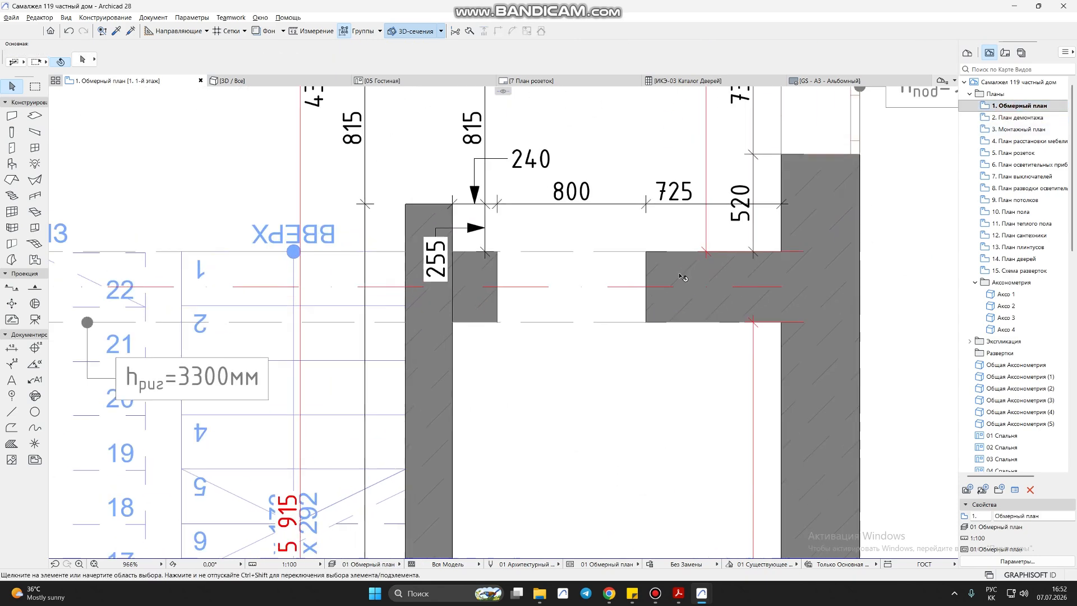
pyautogui.scroll(-3, 766, 314)
pyautogui.moveTo(768, 305); pyautogui.dragTo(710, 392, button='middle')
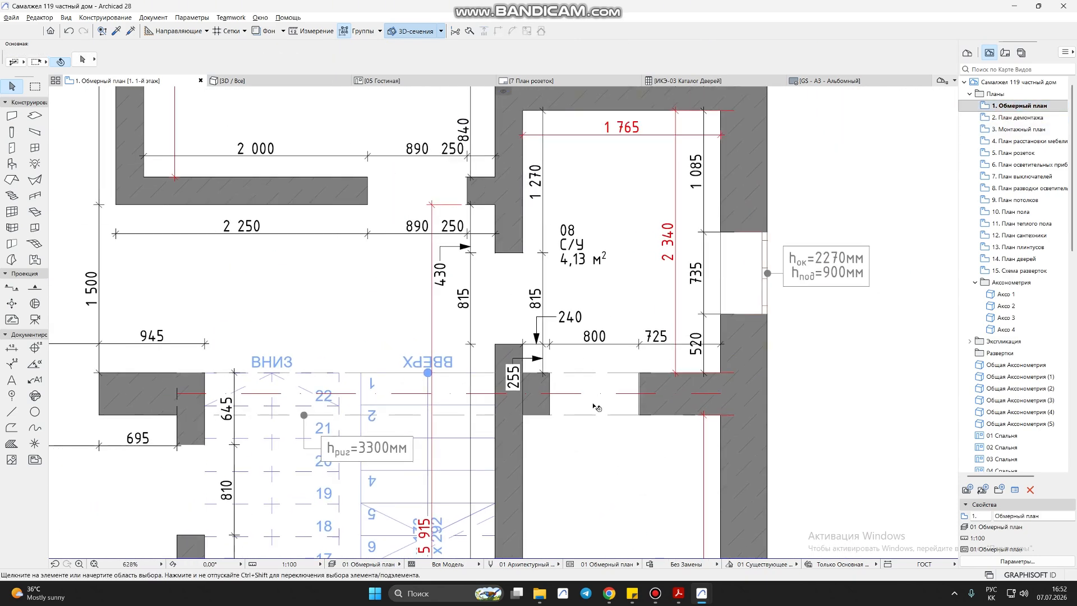
pyautogui.scroll(3, 663, 380)
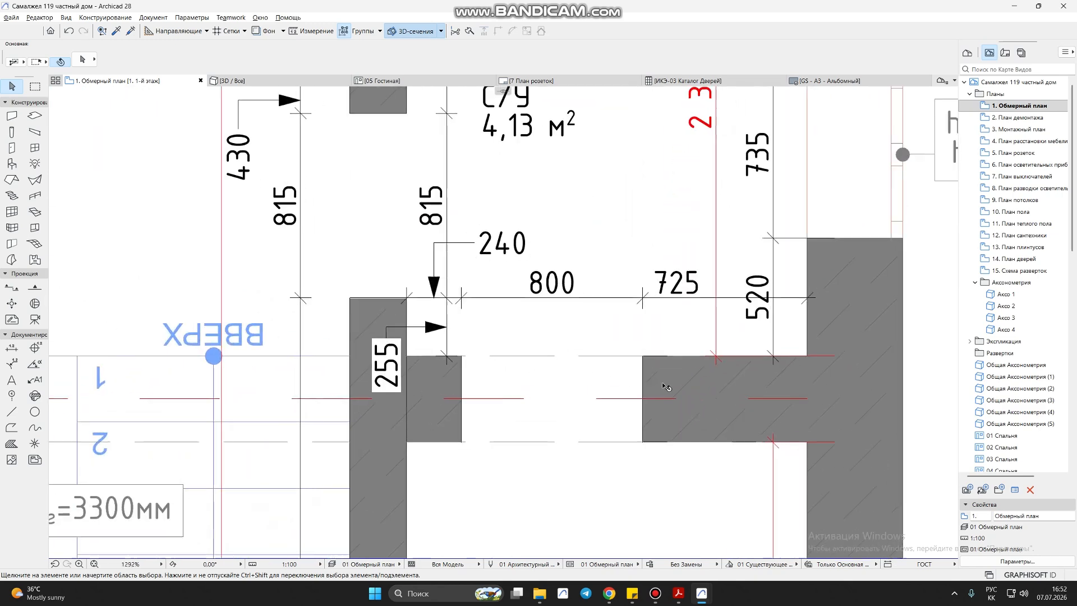
# Set the renovation status of the wall with the 800 mm opening to Демонтируемый in its settings and confirm.
pyautogui.click(664, 379)
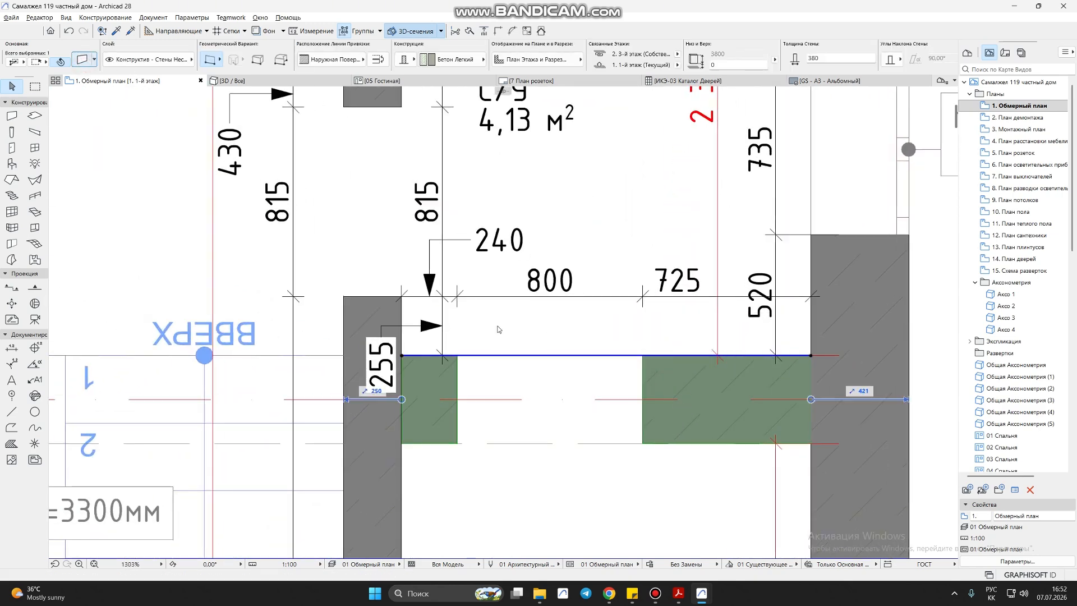
pyautogui.click(484, 470)
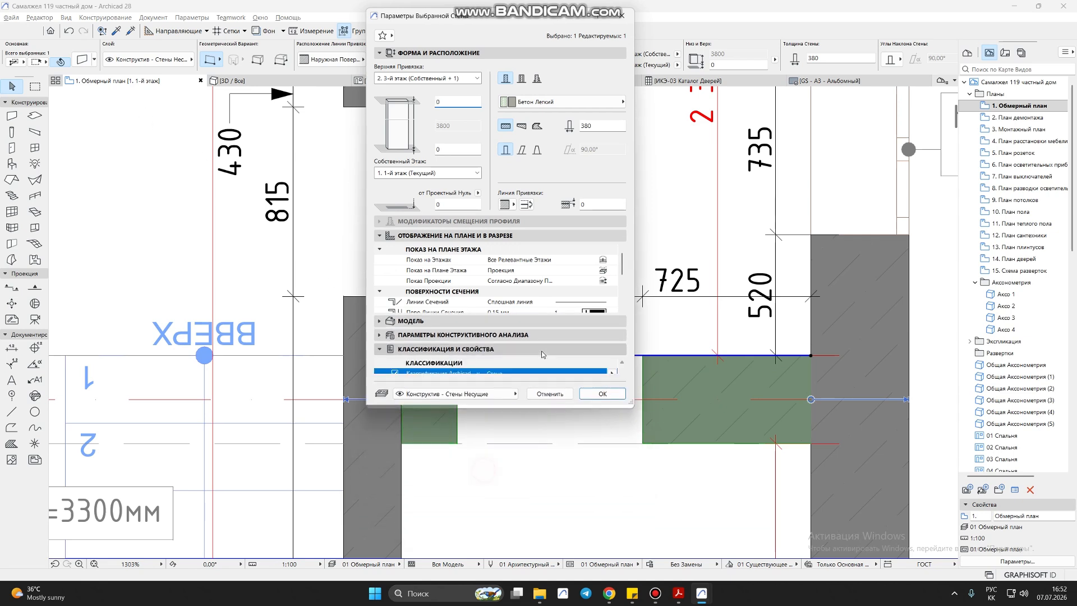
pyautogui.click(561, 468)
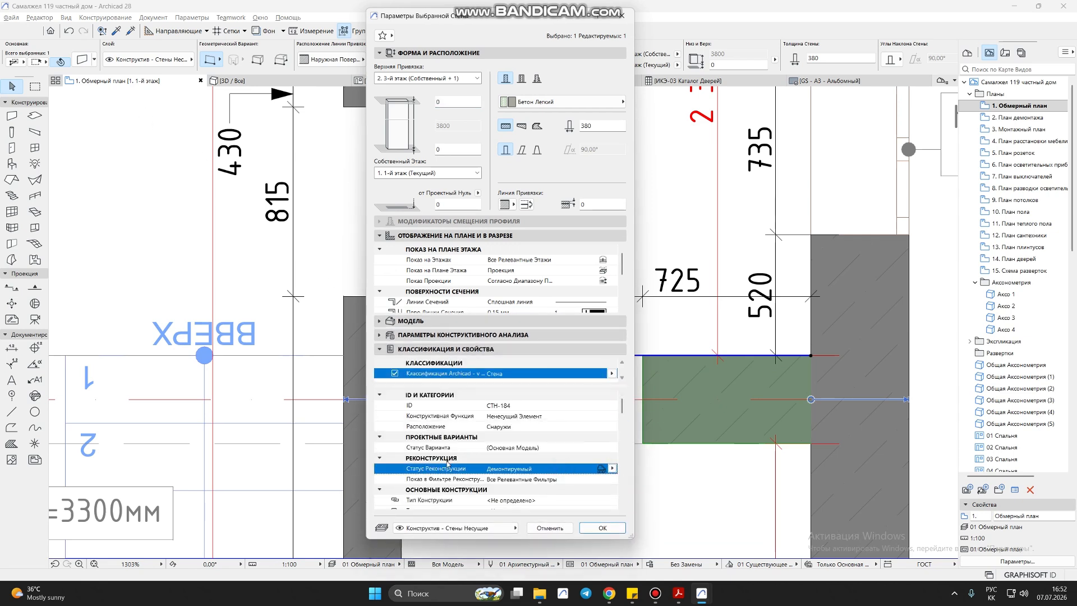
pyautogui.click(611, 468)
pyautogui.click(650, 480)
pyautogui.click(602, 528)
# Apply the 02 Демонтируемые Элементы renovation filter to the survey plan and check how the wall between rooms 08 and 09 is shown.
pyautogui.click(769, 564)
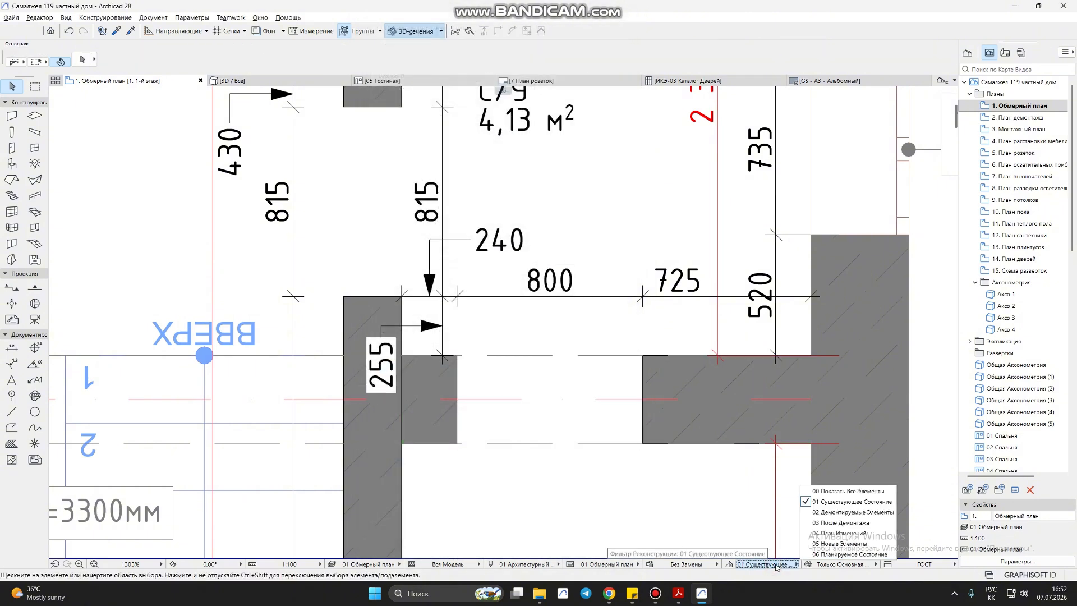
pyautogui.click(849, 513)
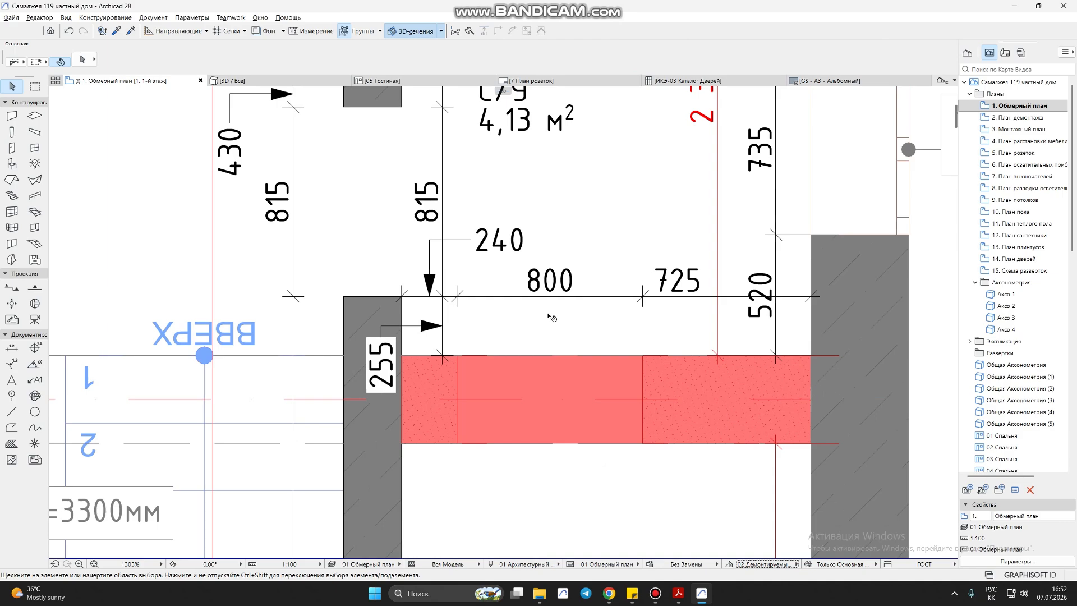
pyautogui.scroll(-6, 552, 317)
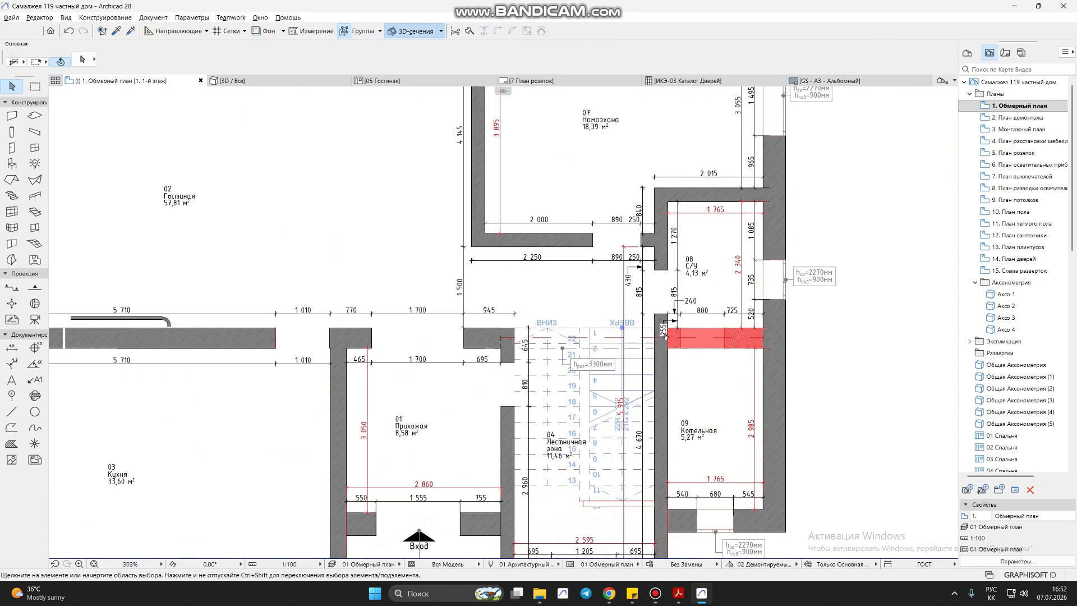
pyautogui.scroll(-1, 666, 336)
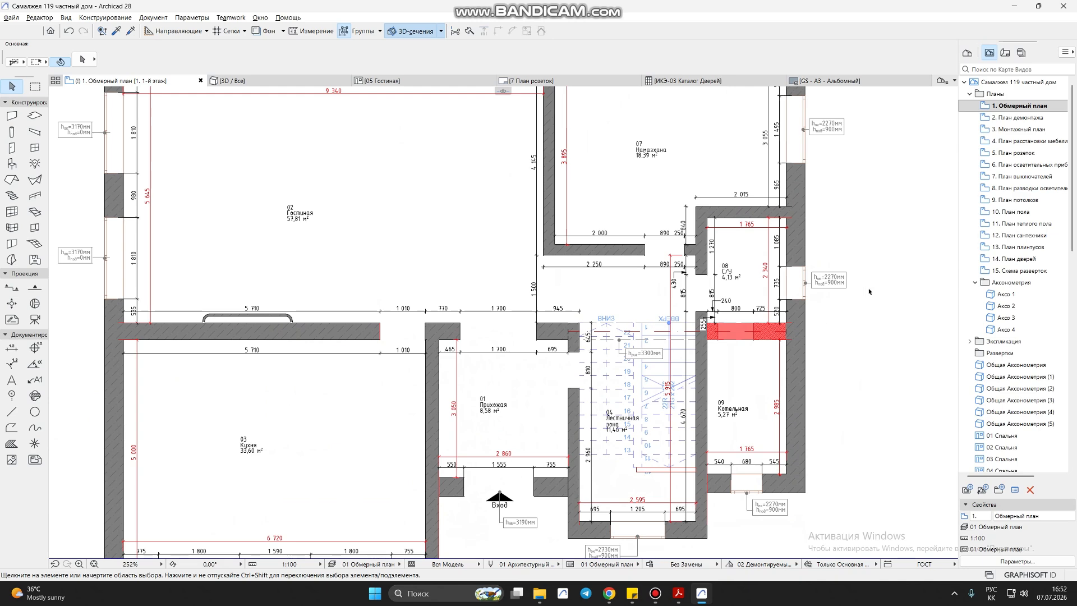
pyautogui.scroll(2, 698, 329)
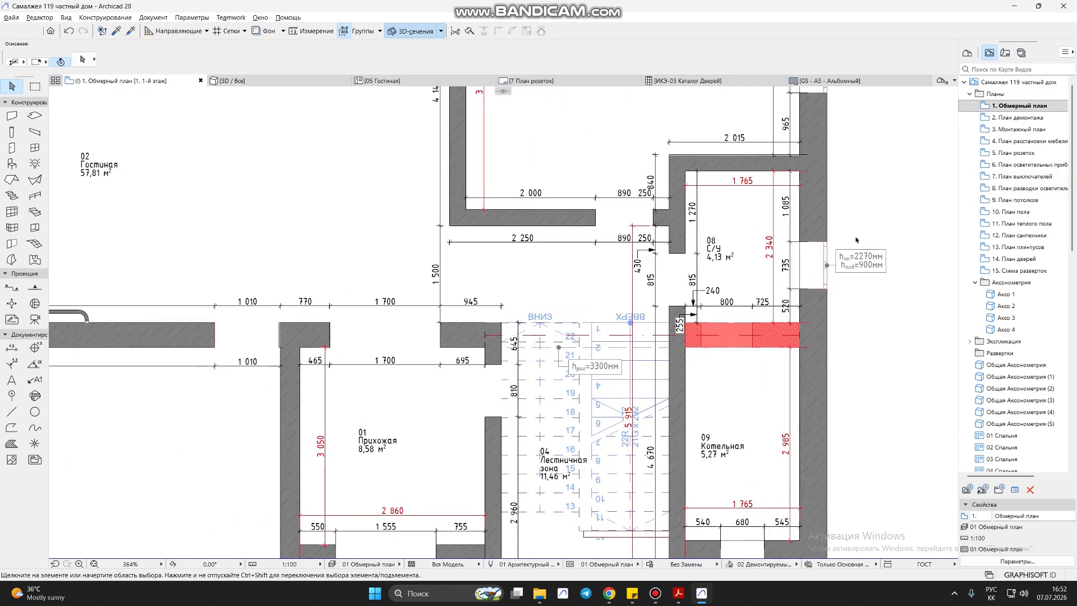
# Draw a wall across room 09 Котельная with the parameters of an existing wall, and set its thickness to 120 mm.
pyautogui.moveTo(754, 311); pyautogui.dragTo(708, 301, button='middle')
pyautogui.keyDown('alt'); pyautogui.click(509, 203); pyautogui.keyUp('alt')
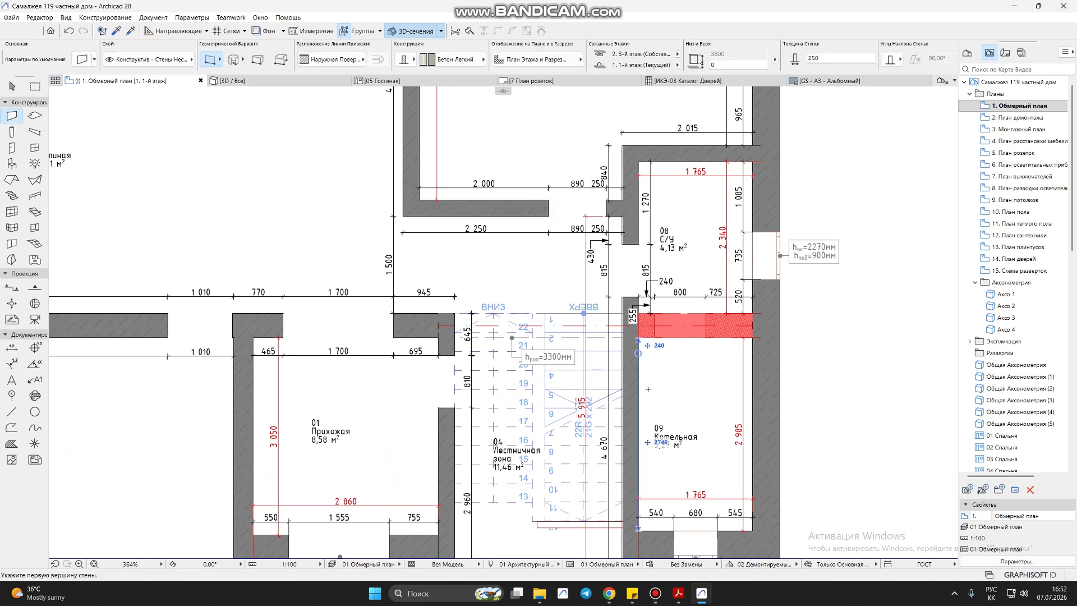
pyautogui.click(638, 403)
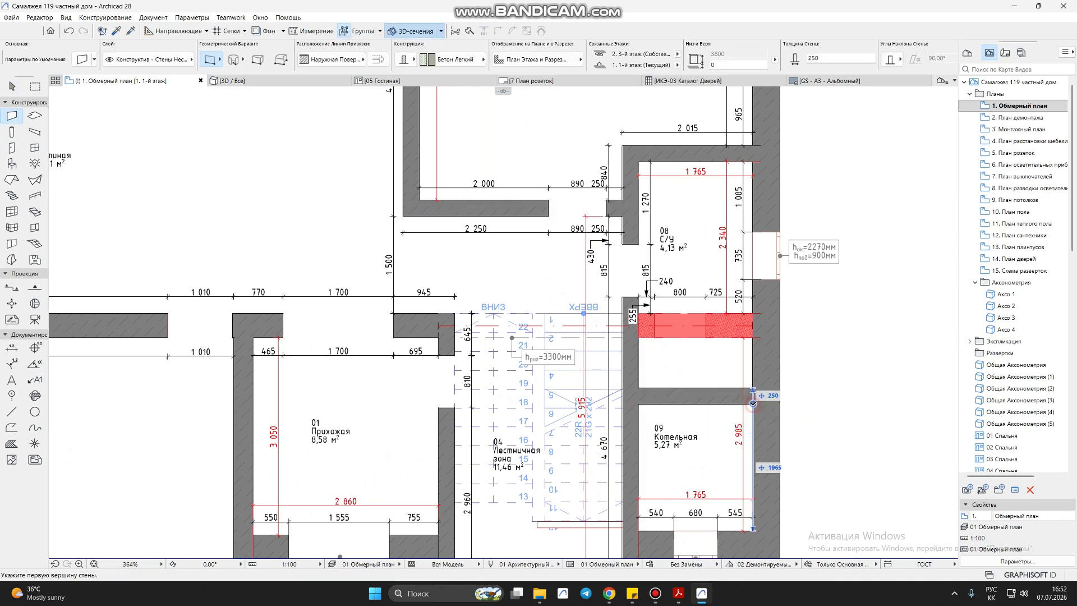
pyautogui.click(753, 404)
pyautogui.moveTo(836, 59); pyautogui.dragTo(769, 60)
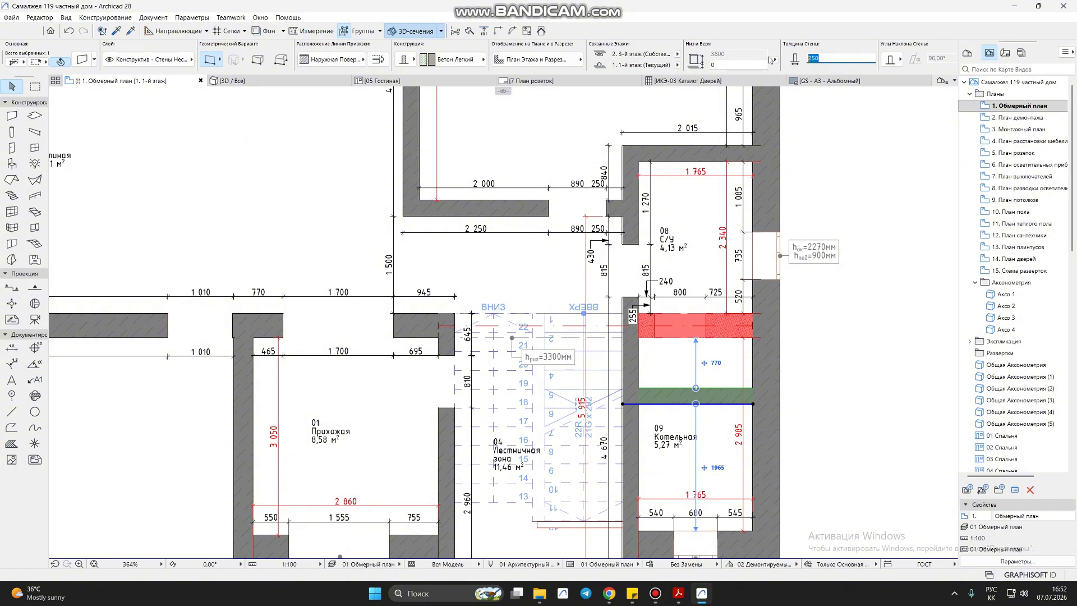
pyautogui.write('120')
pyautogui.press('Return')
# Place a door in the new partition of room 09, using the parameters of the existing 890 mm door.
pyautogui.scroll(3, 753, 359)
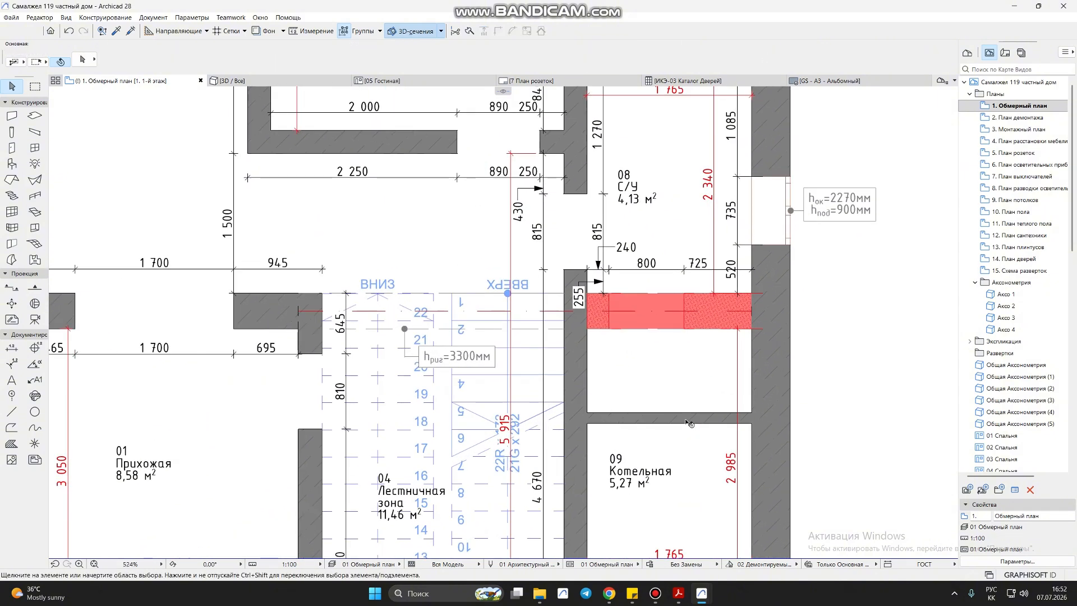
pyautogui.click(622, 359)
pyautogui.keyDown('alt'); pyautogui.click(481, 147); pyautogui.keyUp('alt')
pyautogui.click(641, 416)
pyautogui.click(617, 371)
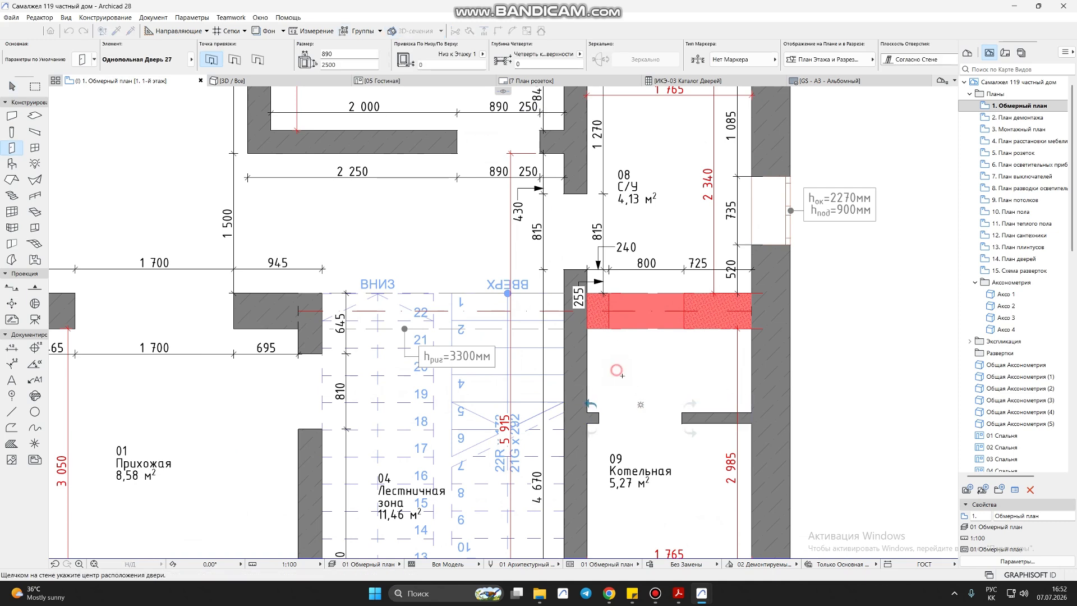
pyautogui.press('Escape')
# Set the renovation status of the 120 mm partition in room 09 to Новый in its settings and confirm.
pyautogui.click(703, 420)
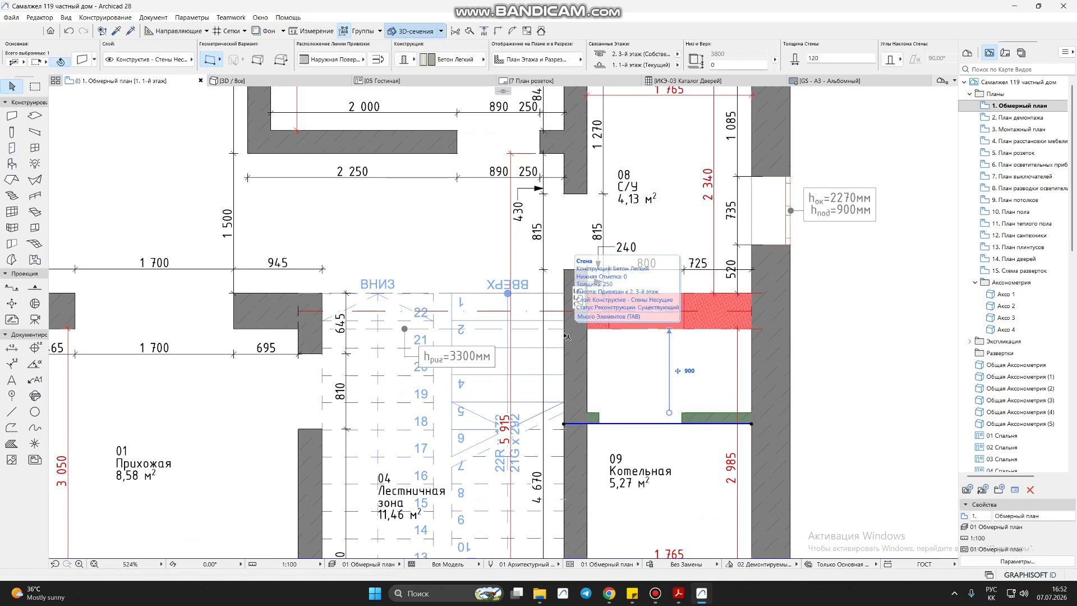
pyautogui.click(77, 63)
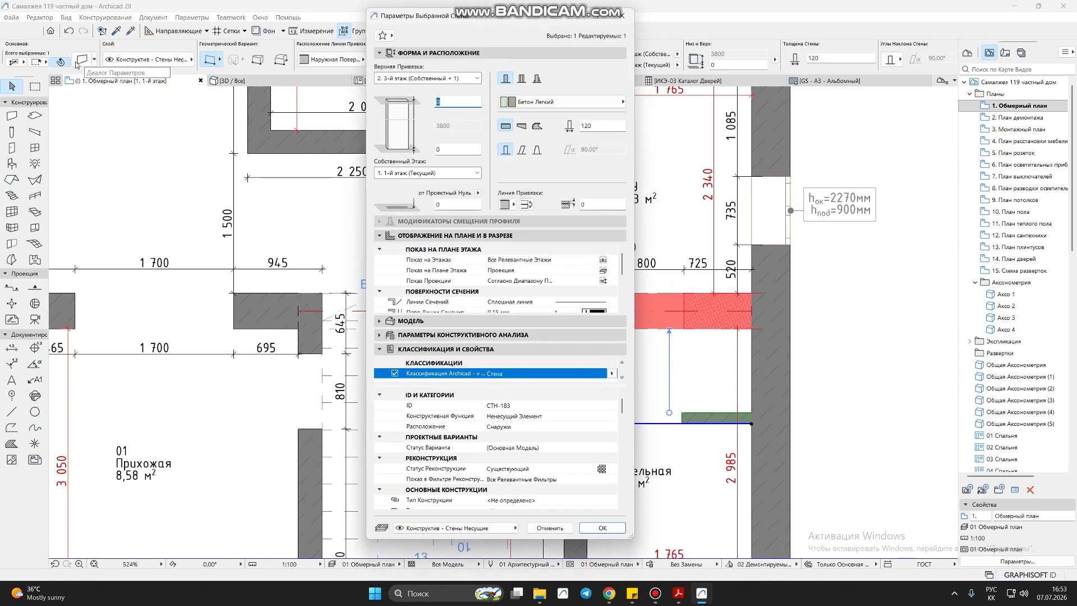
pyautogui.click(542, 469)
pyautogui.click(612, 469)
pyautogui.click(645, 487)
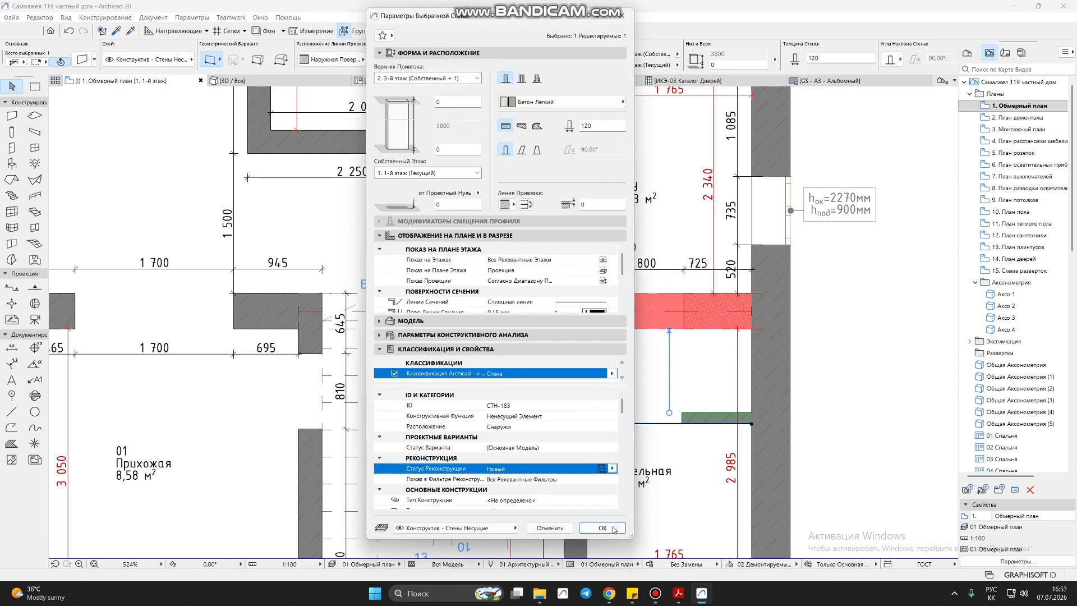
pyautogui.click(602, 528)
# Apply the 05 Новые Элементы renovation filter and delete the 120 mm trial partition in room 09.
pyautogui.click(769, 564)
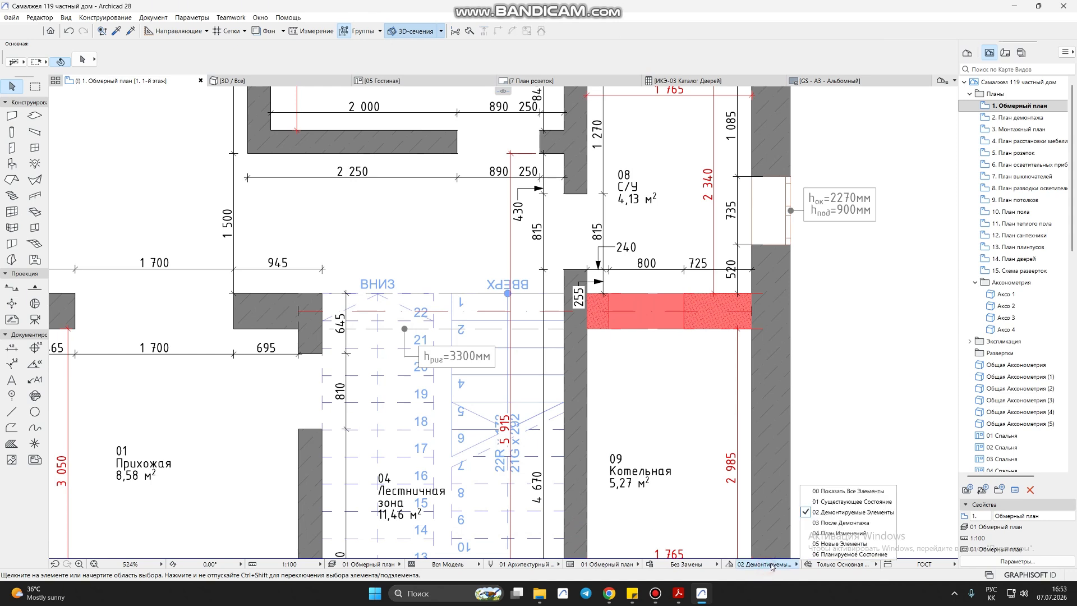
pyautogui.click(826, 544)
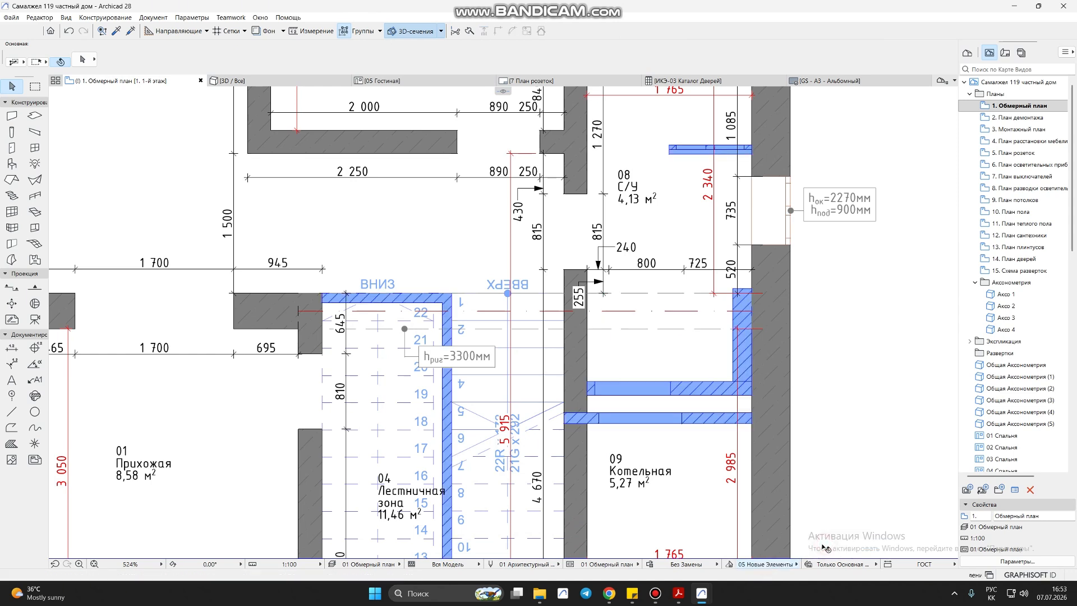
pyautogui.click(702, 419)
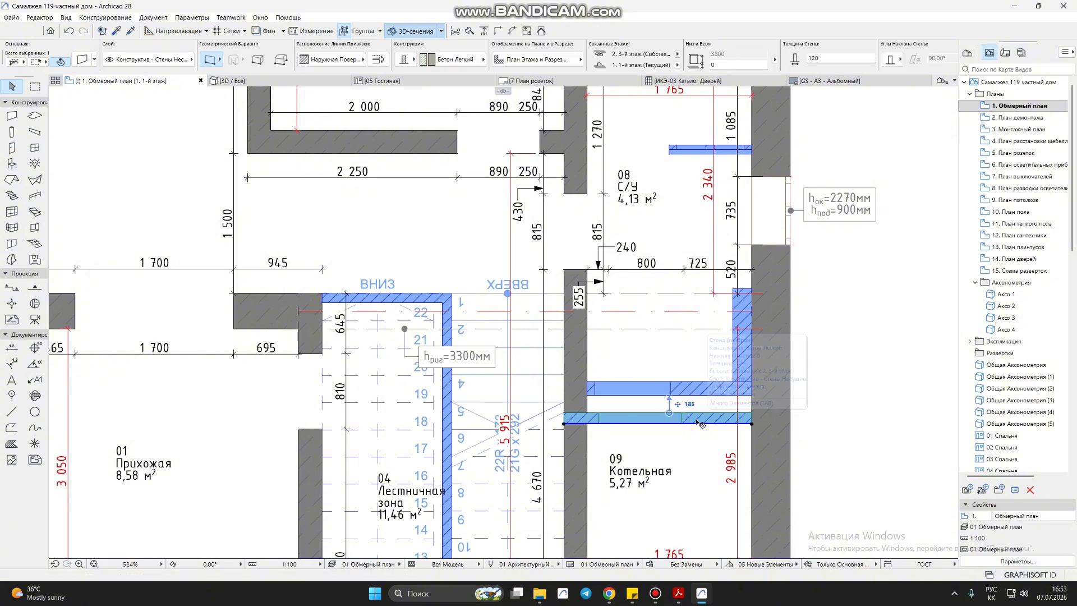
pyautogui.press('Delete')
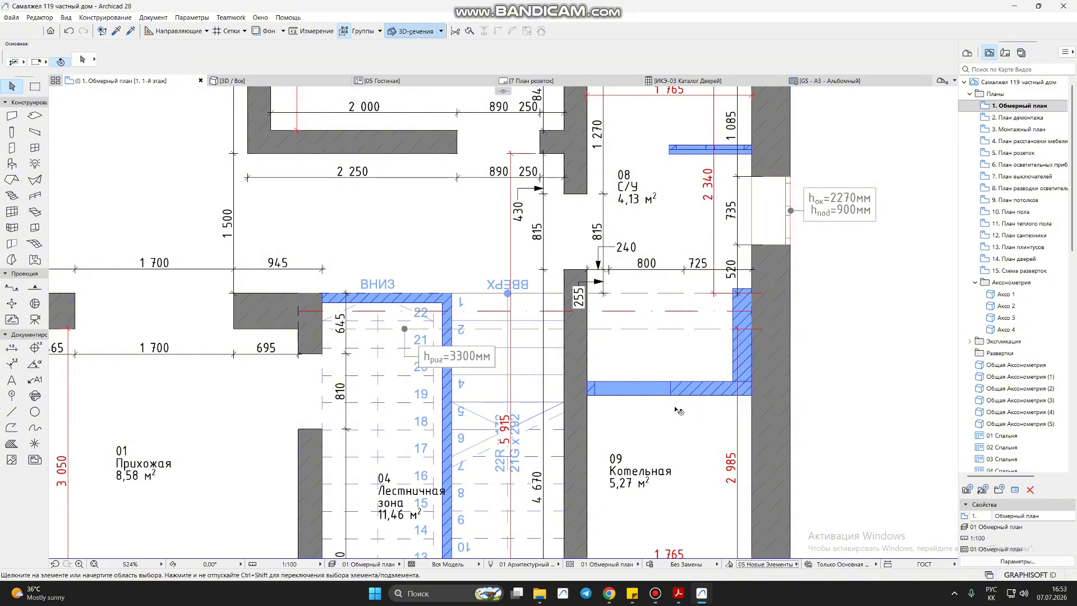
# Select the connected thin wall segments with rounded corners between 02 Гостиная and 03 Кухня and set their renovation status to Новый.
pyautogui.scroll(-3, 696, 389)
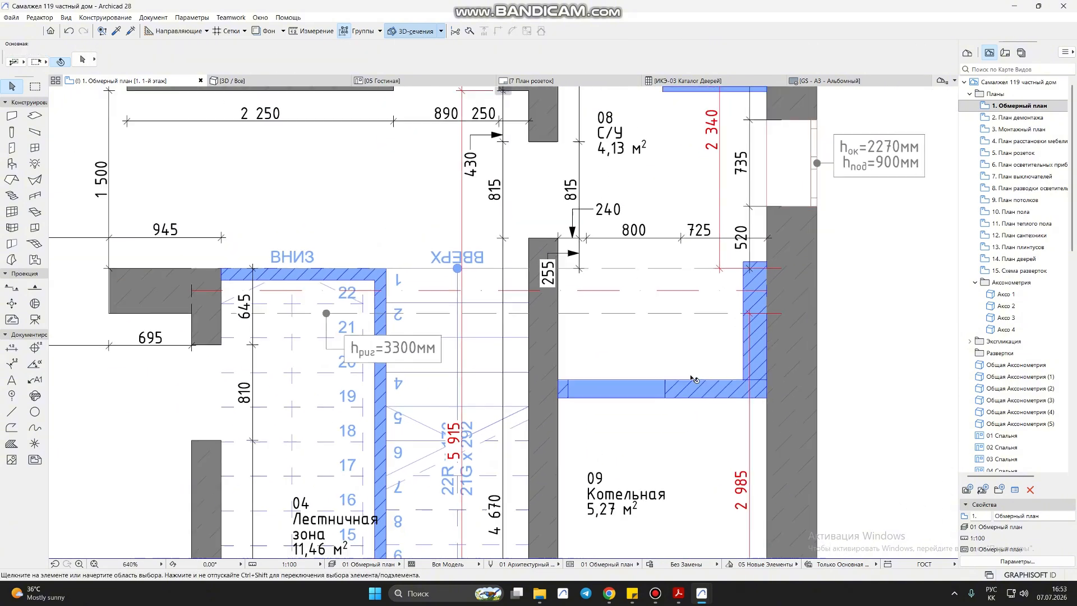
pyautogui.scroll(-3, 678, 259)
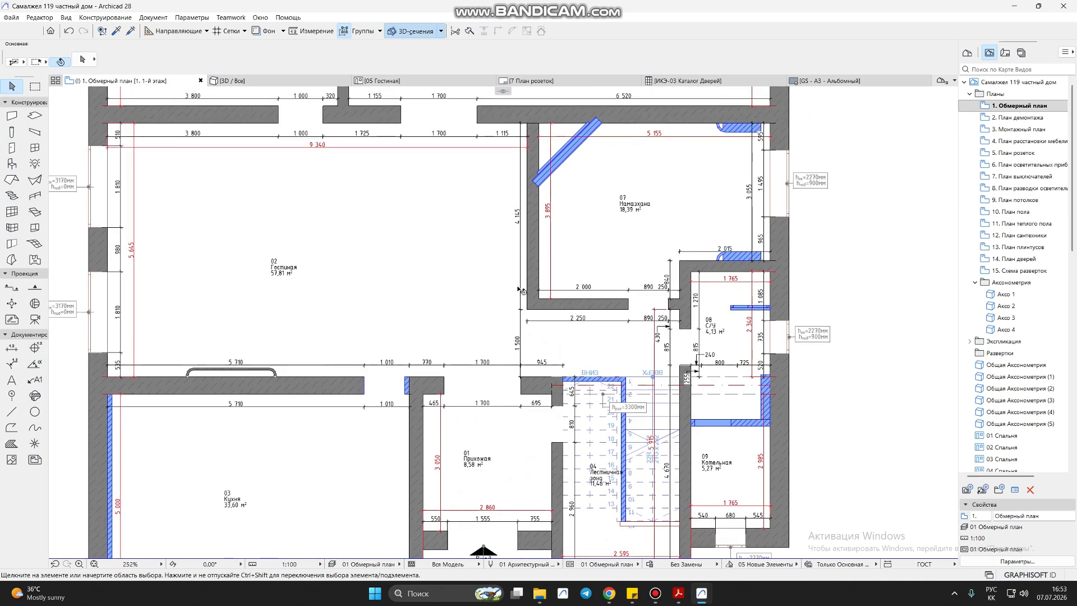
pyautogui.moveTo(517, 287); pyautogui.dragTo(613, 253, button='middle')
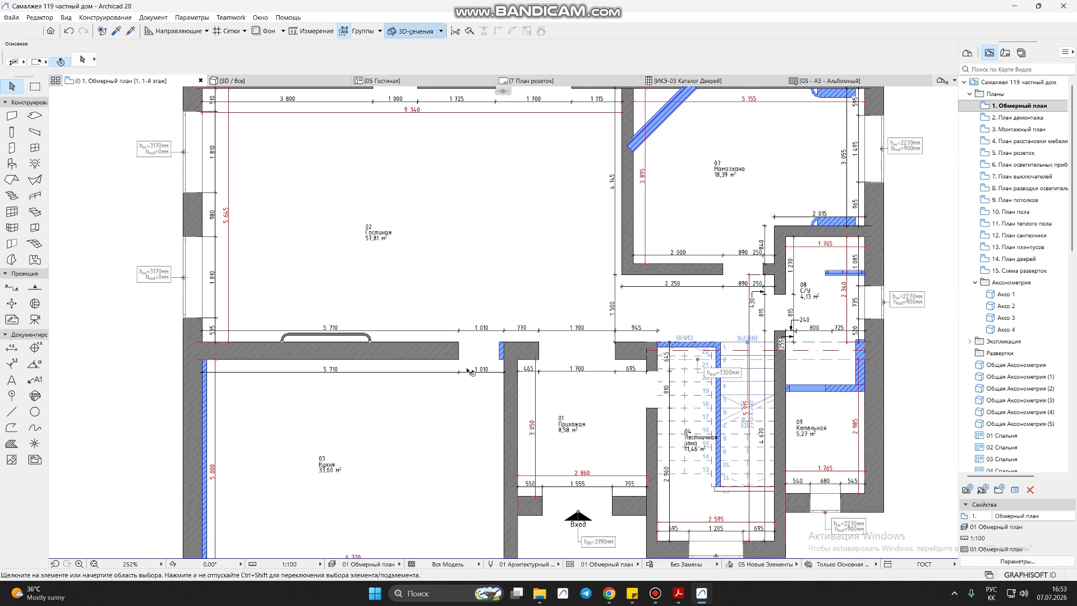
pyautogui.scroll(6, 346, 347)
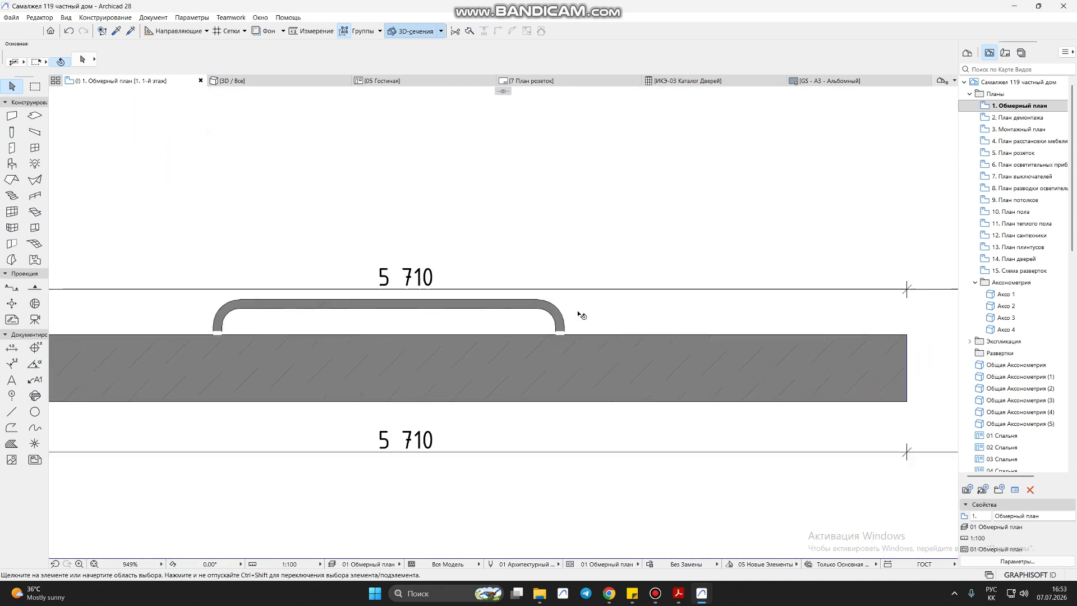
pyautogui.click(684, 292)
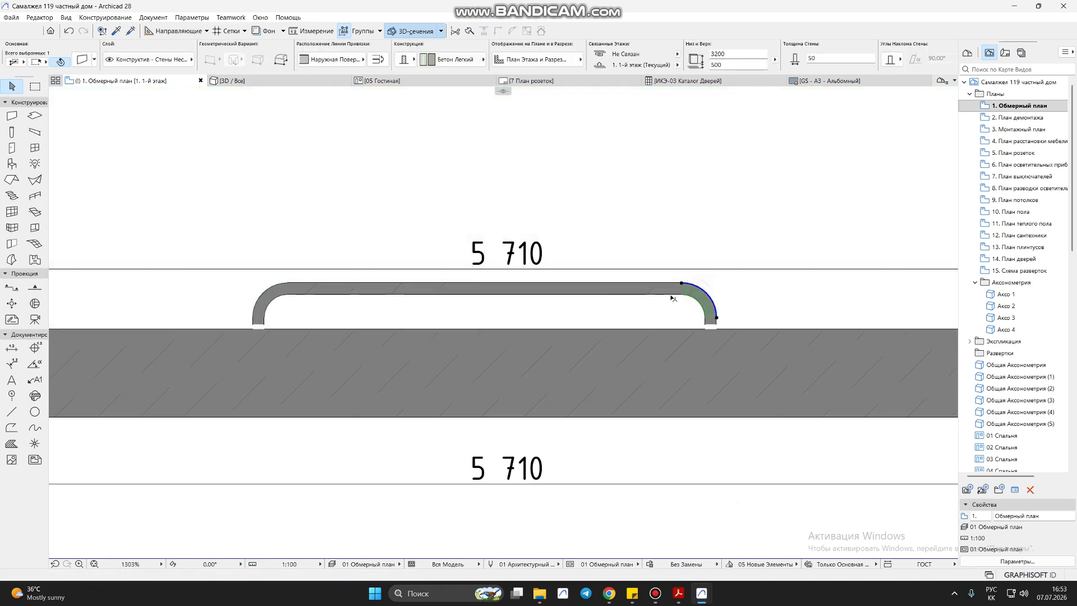
pyautogui.keyDown('shift'); pyautogui.click(273, 301); pyautogui.keyUp('shift')
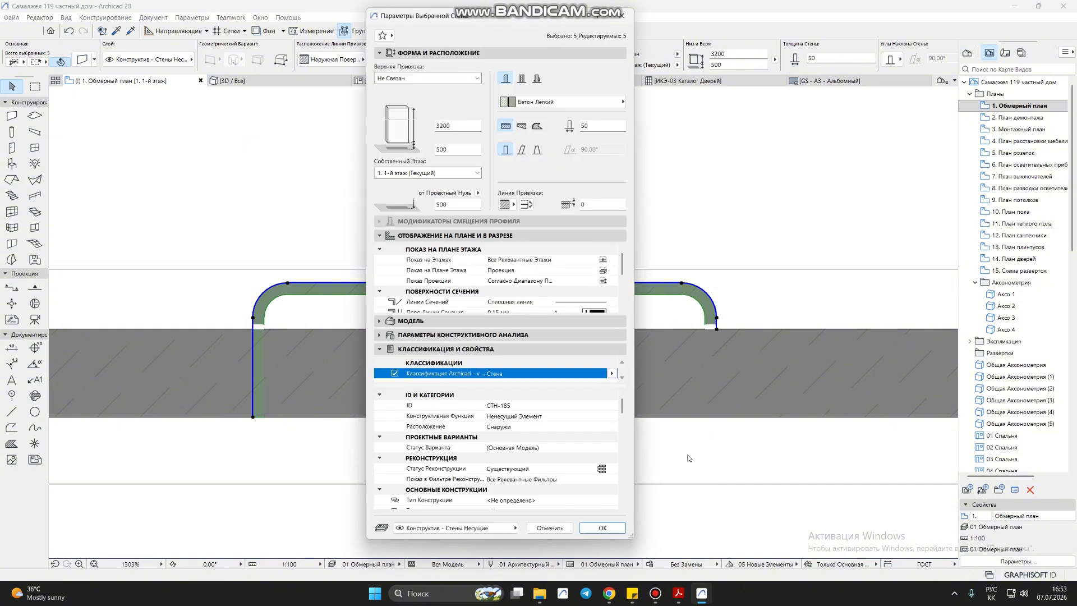
pyautogui.click(524, 471)
pyautogui.click(612, 470)
pyautogui.click(627, 490)
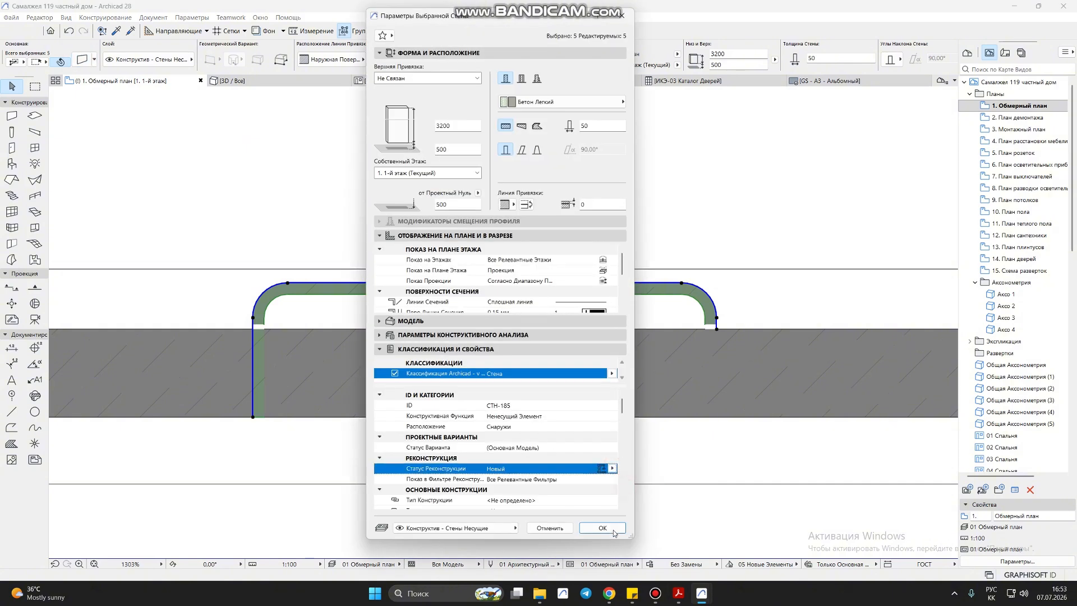
pyautogui.click(612, 529)
pyautogui.press('Escape')
# Open the 3D view, apply the 05 Новые Элементы renovation filter and examine the new elements across the whole house.
pyautogui.scroll(-5, 577, 383)
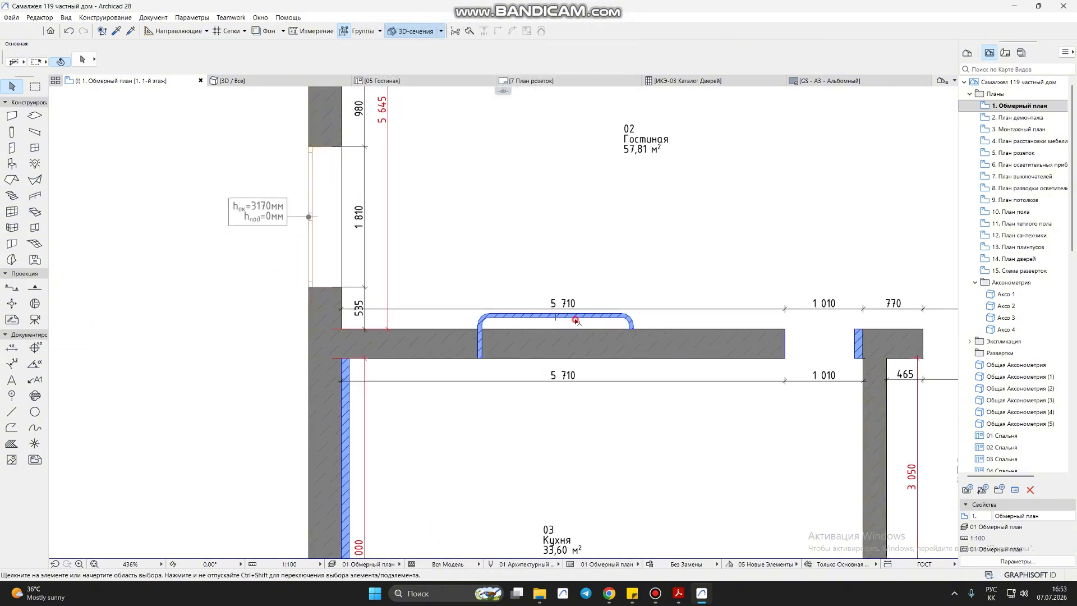
pyautogui.scroll(-4, 763, 255)
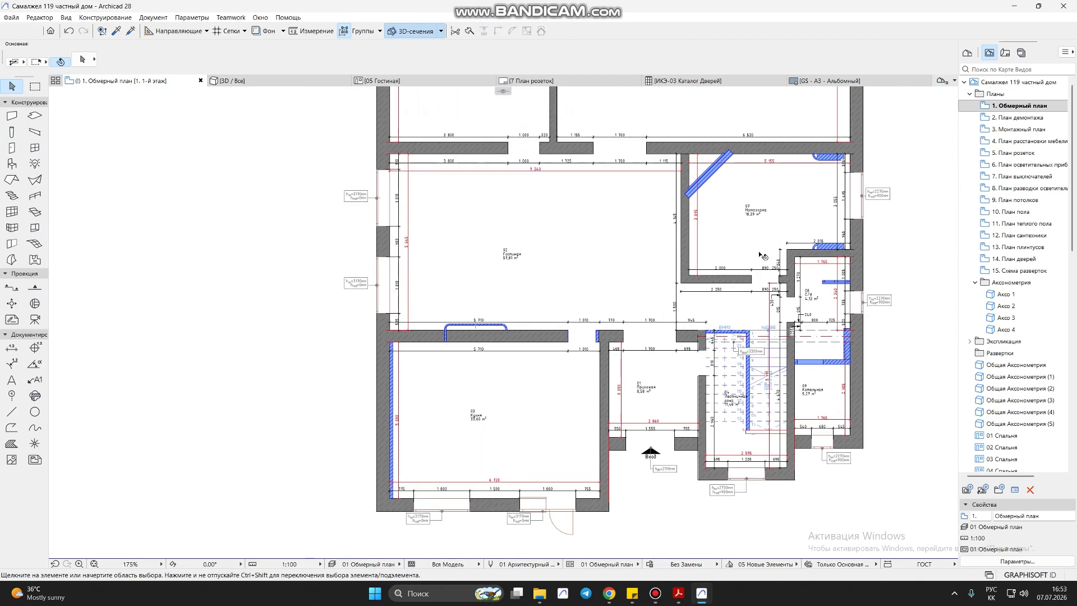
pyautogui.scroll(1, 715, 199)
pyautogui.moveTo(714, 192); pyautogui.dragTo(648, 265, button='middle')
pyautogui.press('F3')
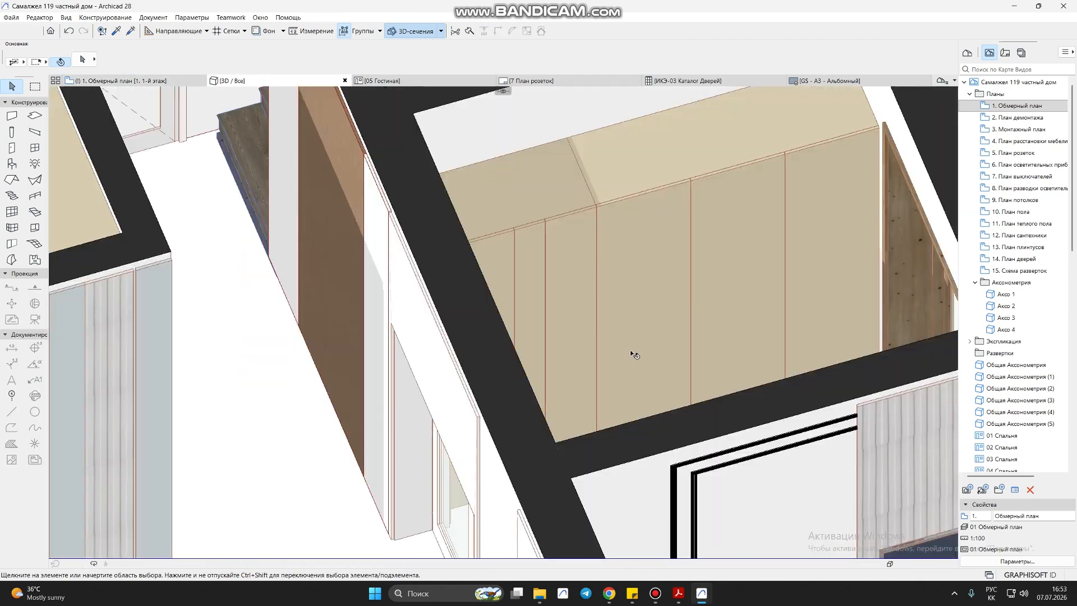
pyautogui.scroll(-10, 631, 349)
pyautogui.click(781, 563)
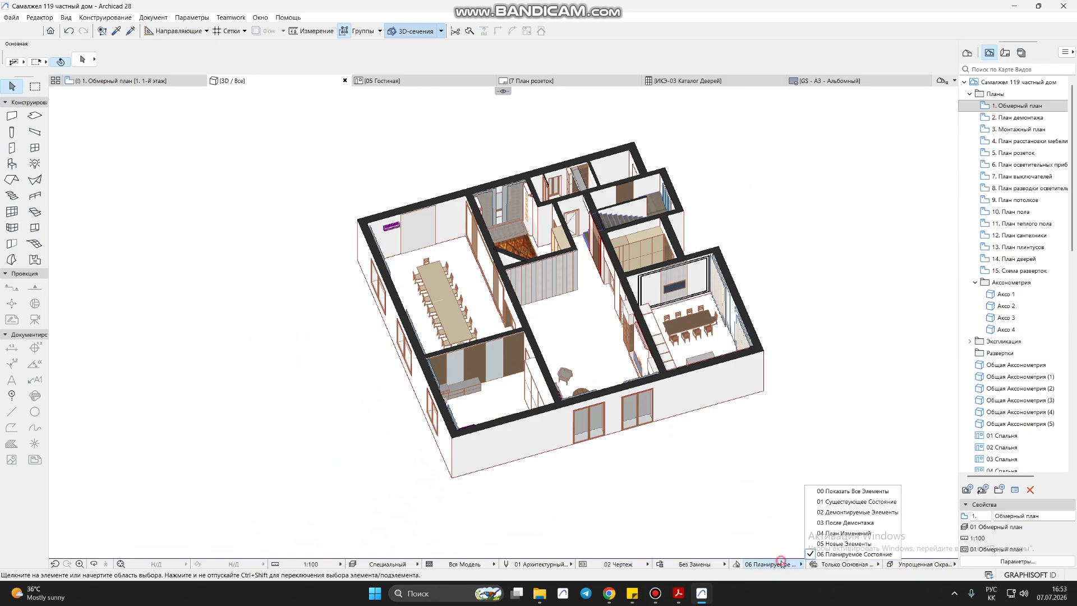
pyautogui.click(845, 543)
pyautogui.scroll(1, 567, 290)
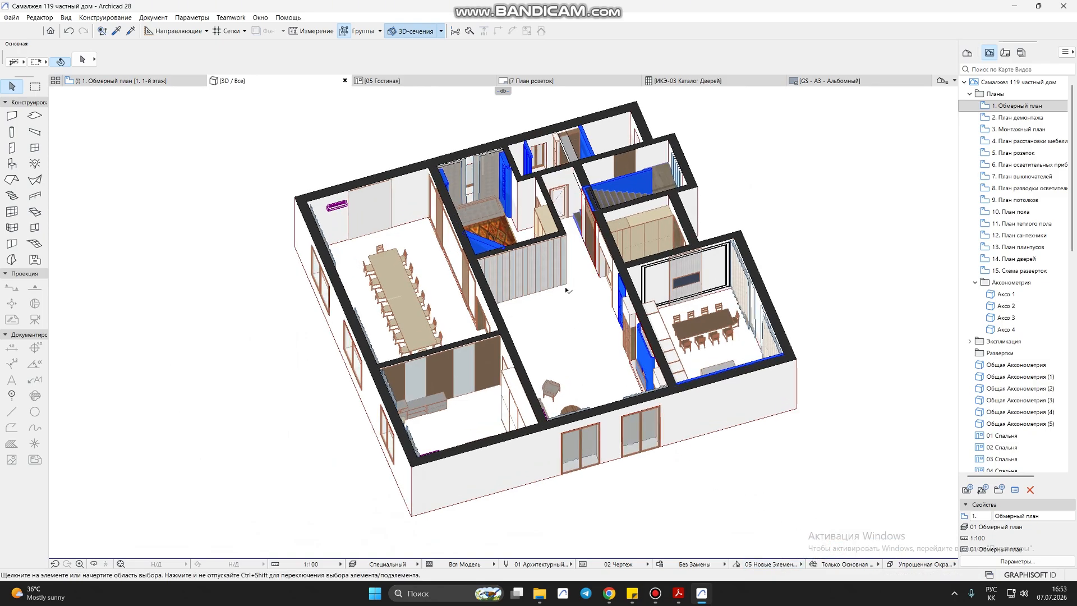
pyautogui.scroll(1, 566, 290)
pyautogui.moveTo(566, 290); pyautogui.dragTo(668, 380, button='middle')
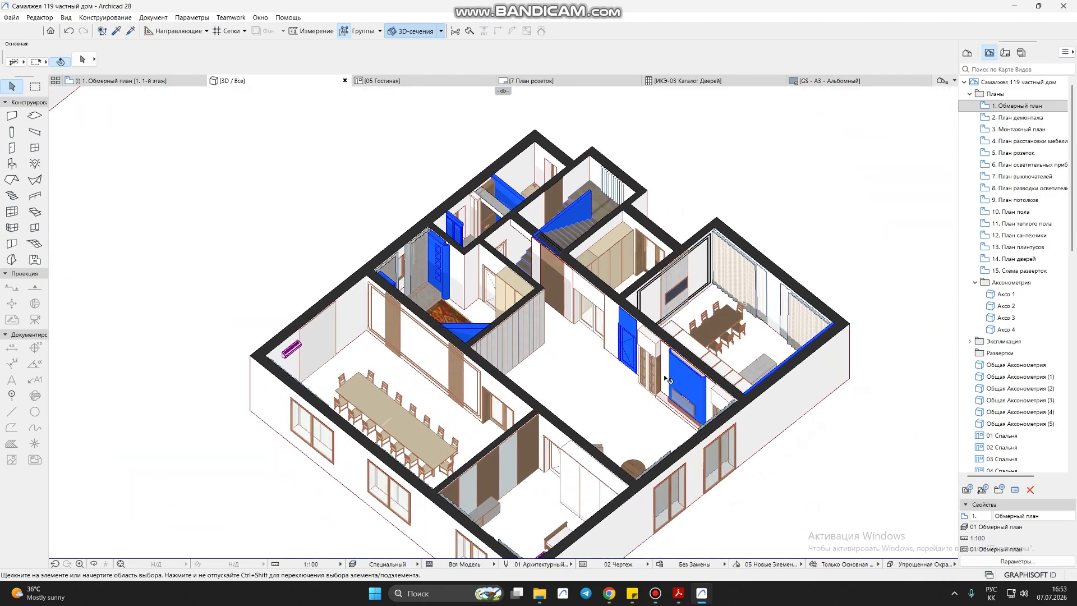
# Open the 2. План демонтажа view and confirm the 02 Демонтируемые Элементы renovation filter in its view settings.
pyautogui.doubleClick(1004, 117)
pyautogui.rightClick(1004, 117)
pyautogui.click(926, 275)
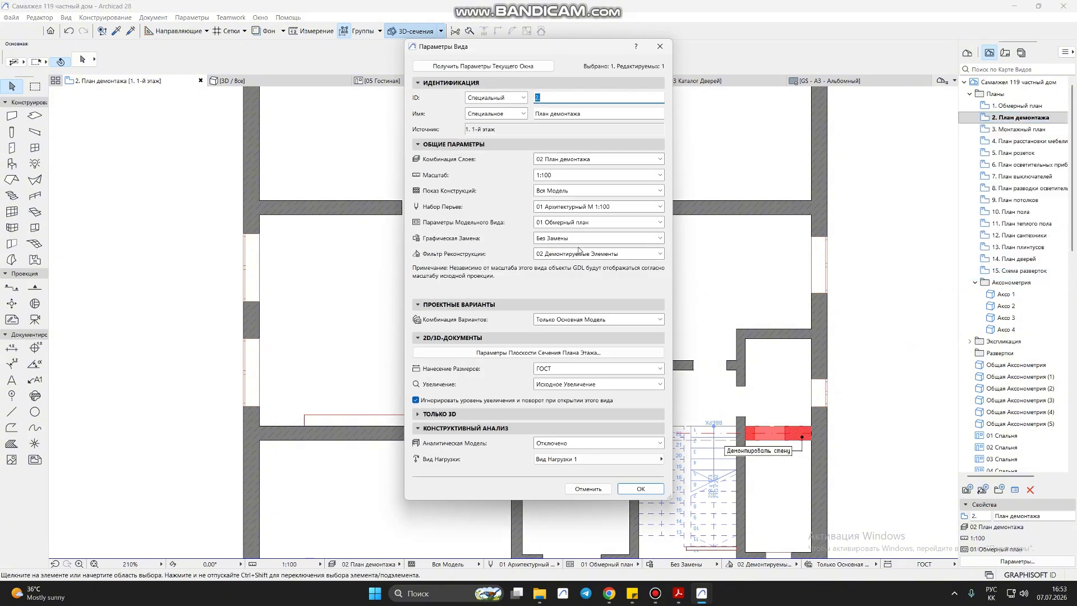
pyautogui.click(559, 254)
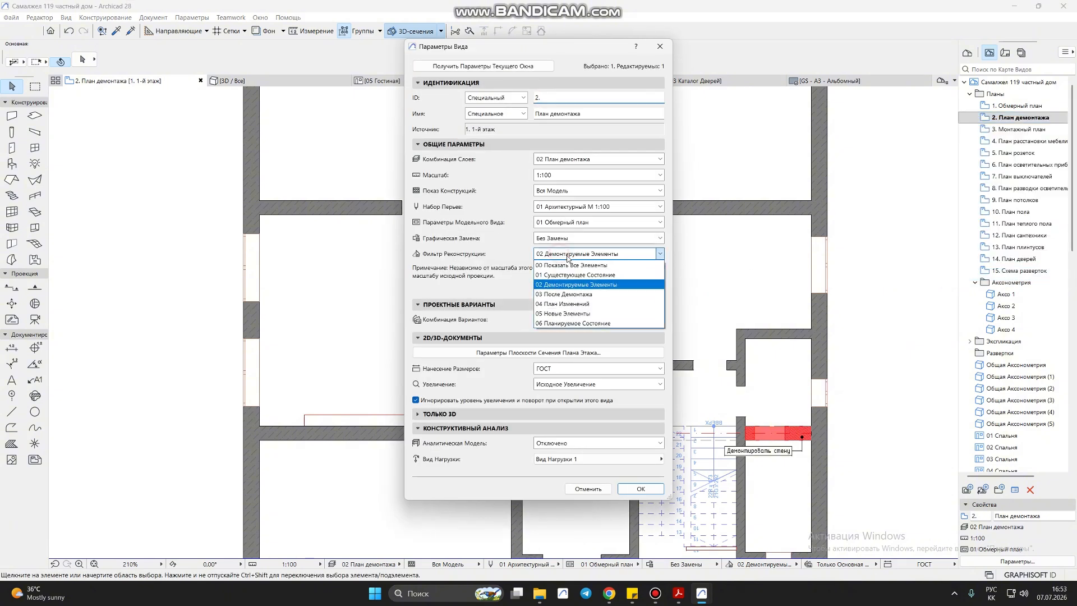
pyautogui.click(560, 285)
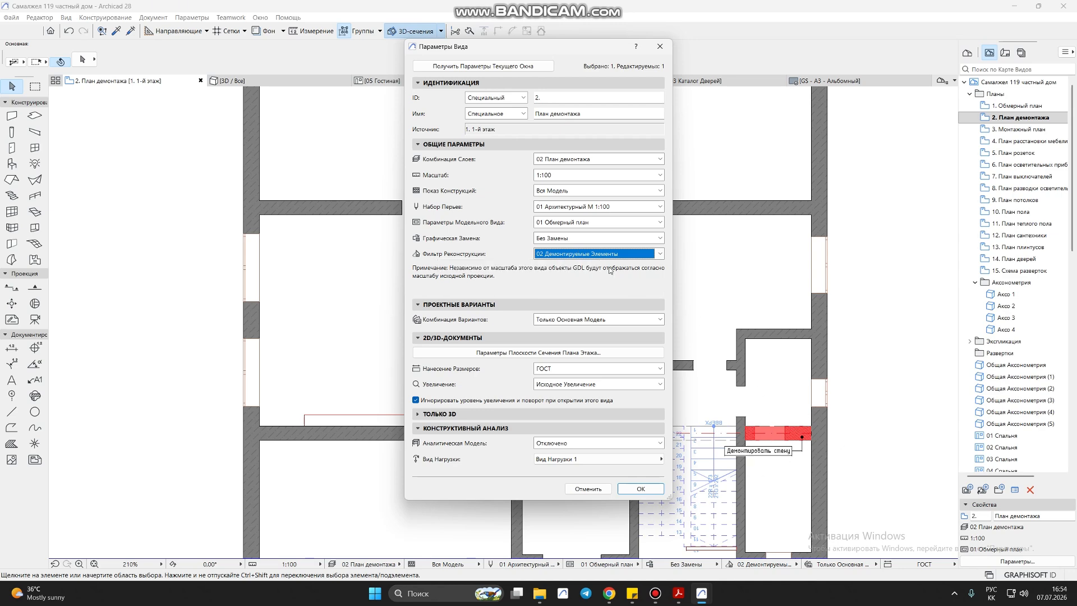
pyautogui.click(641, 488)
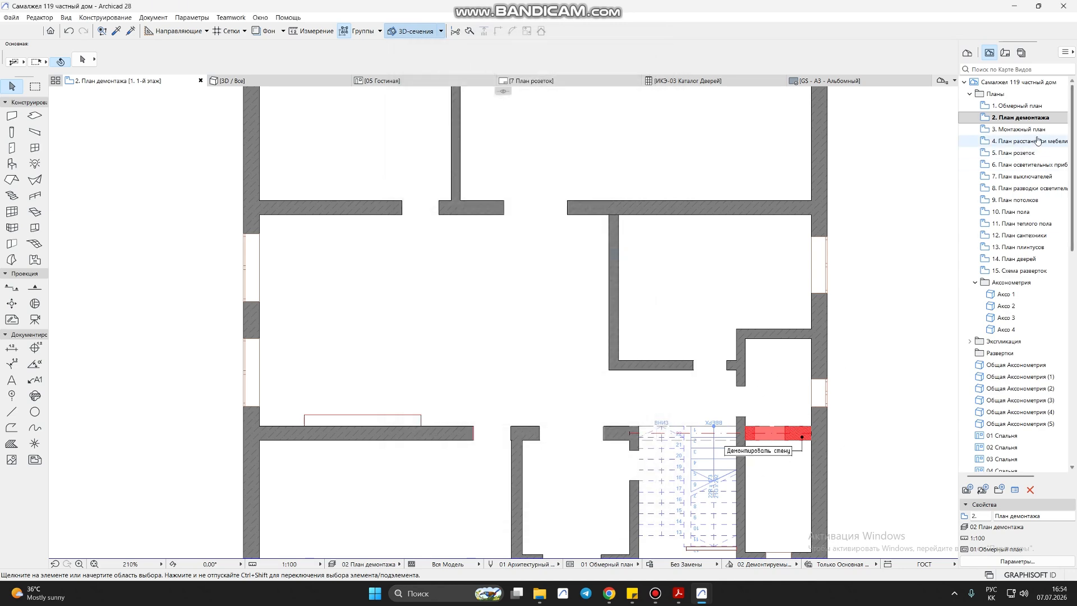
# Check the layer combination, renovation filter and model view options in the view settings of 3. Монтажный план, then close them.
pyautogui.click(1031, 130)
pyautogui.rightClick(1031, 130)
pyautogui.click(925, 282)
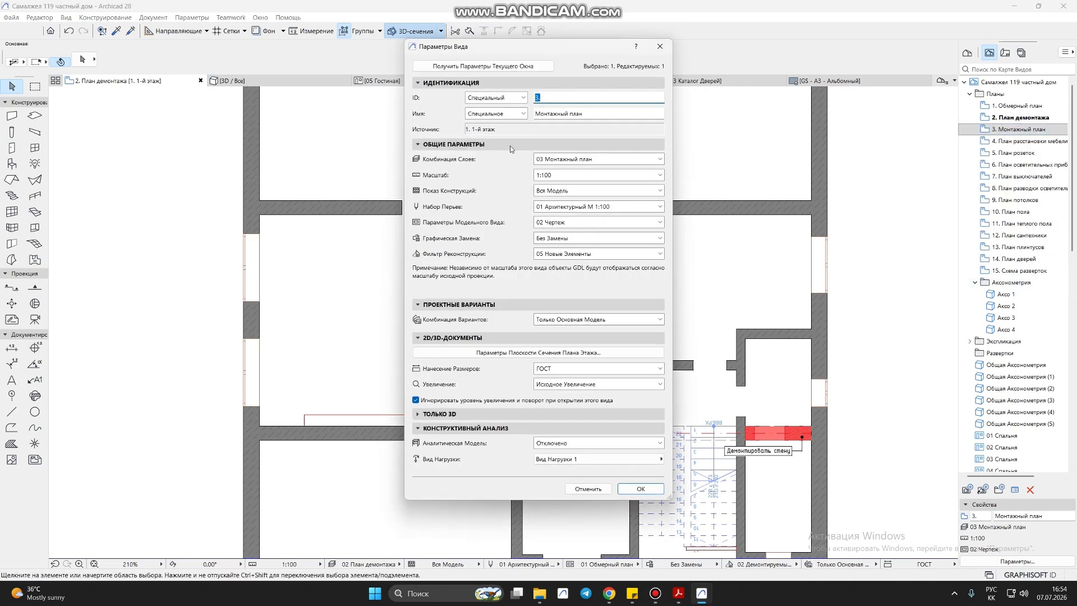
pyautogui.click(572, 160)
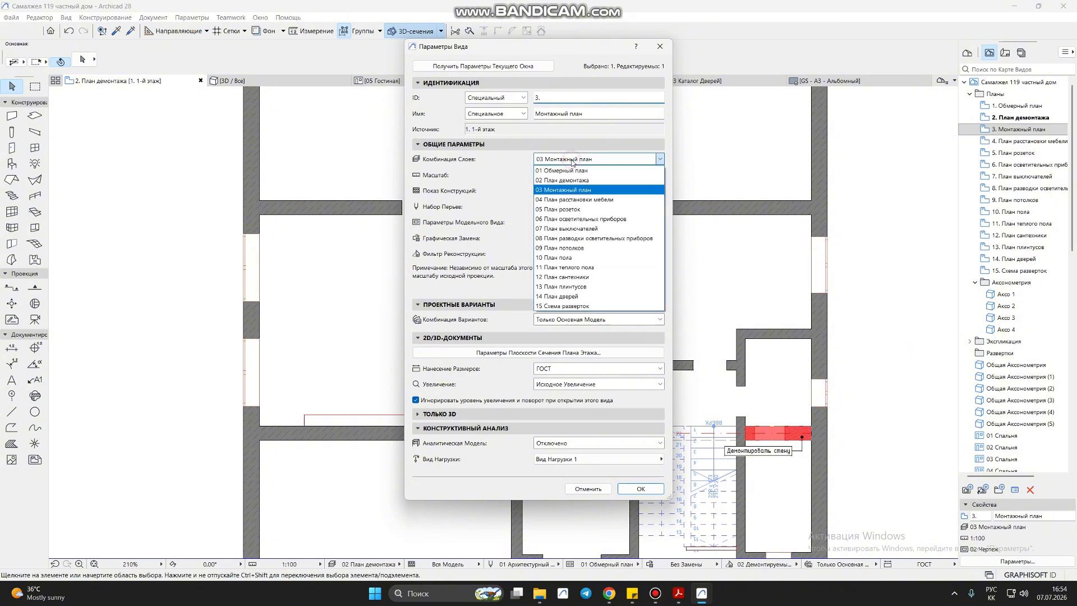
pyautogui.click(572, 160)
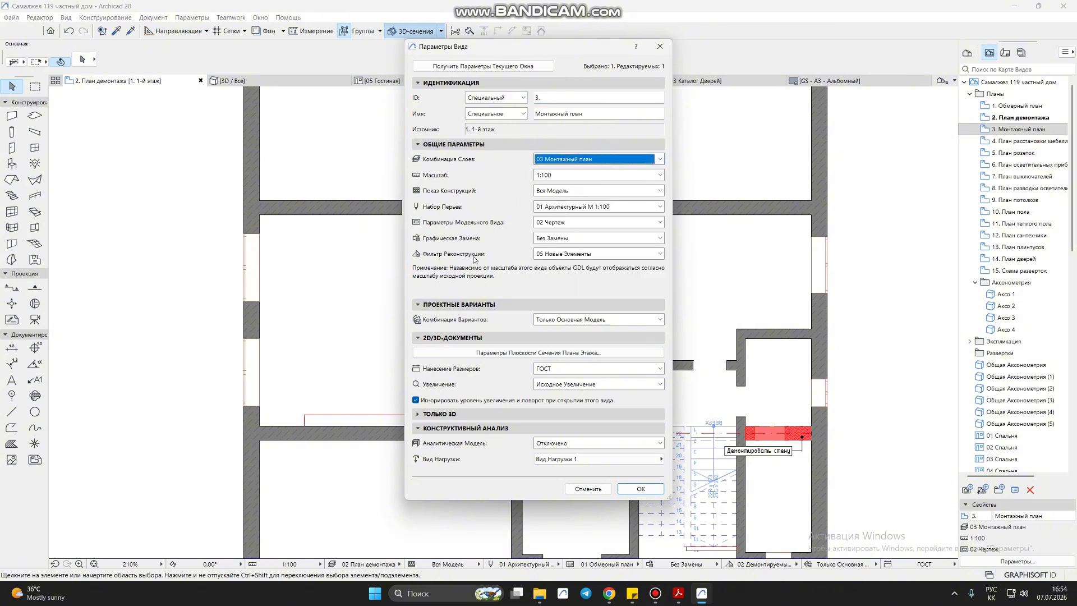
pyautogui.click(567, 255)
pyautogui.click(567, 256)
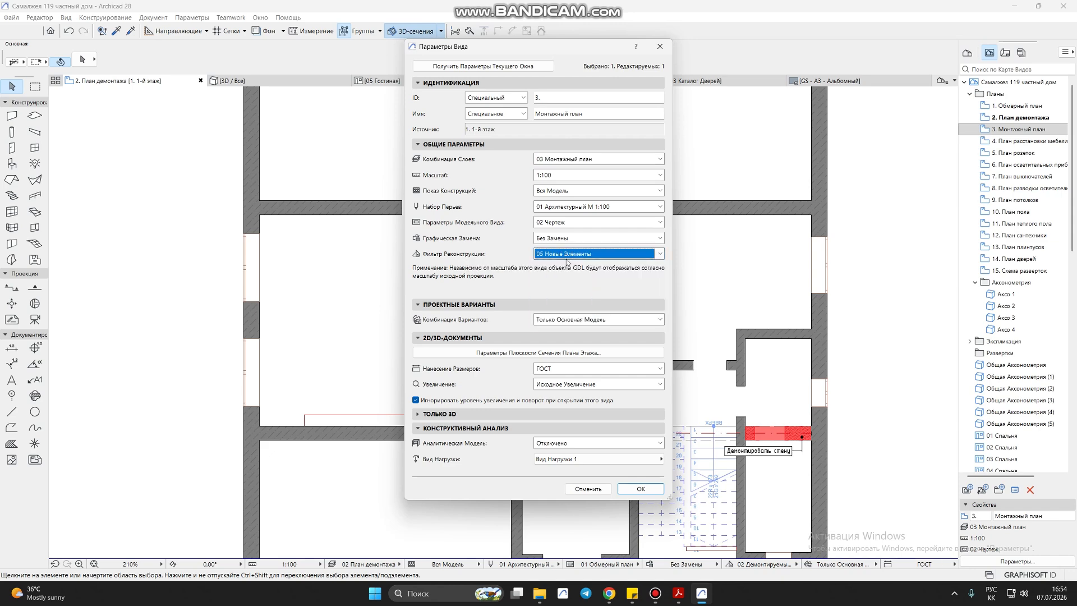
pyautogui.click(566, 223)
pyautogui.click(562, 220)
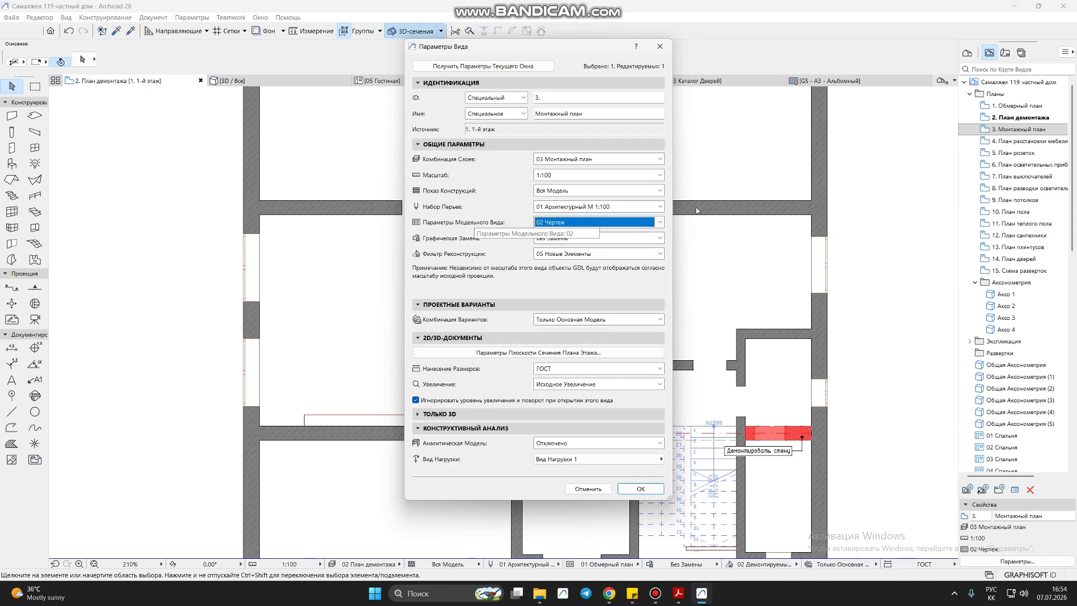
pyautogui.click(665, 47)
# Confirm model view options 02 Чертеж and renovation filter 06 Планируемое Состояние in the view settings of 4. План расстановки мебели.
pyautogui.click(1037, 140)
pyautogui.rightClick(1037, 141)
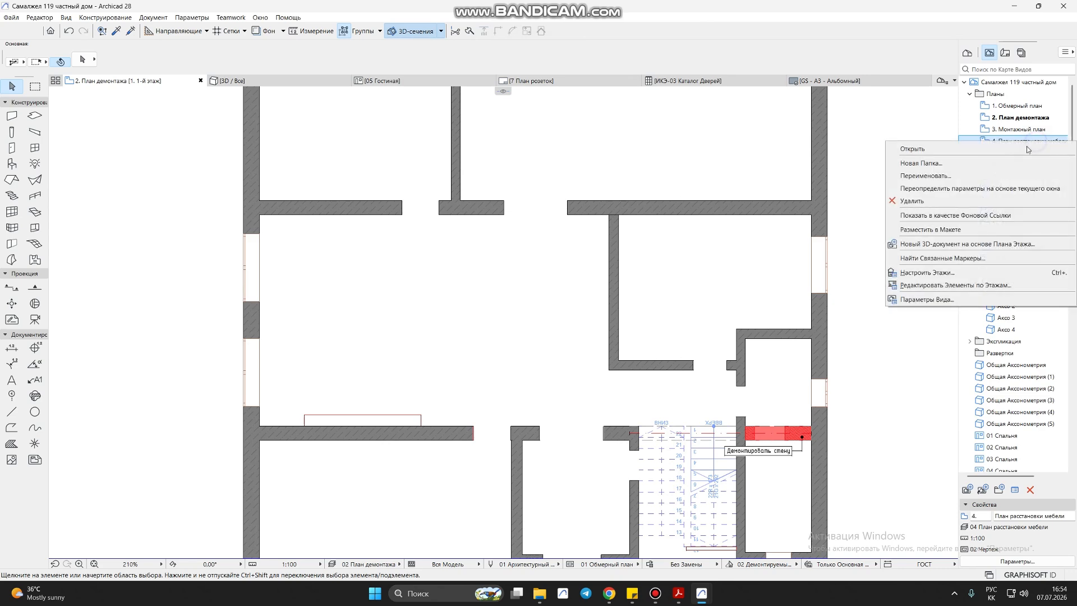
pyautogui.click(945, 298)
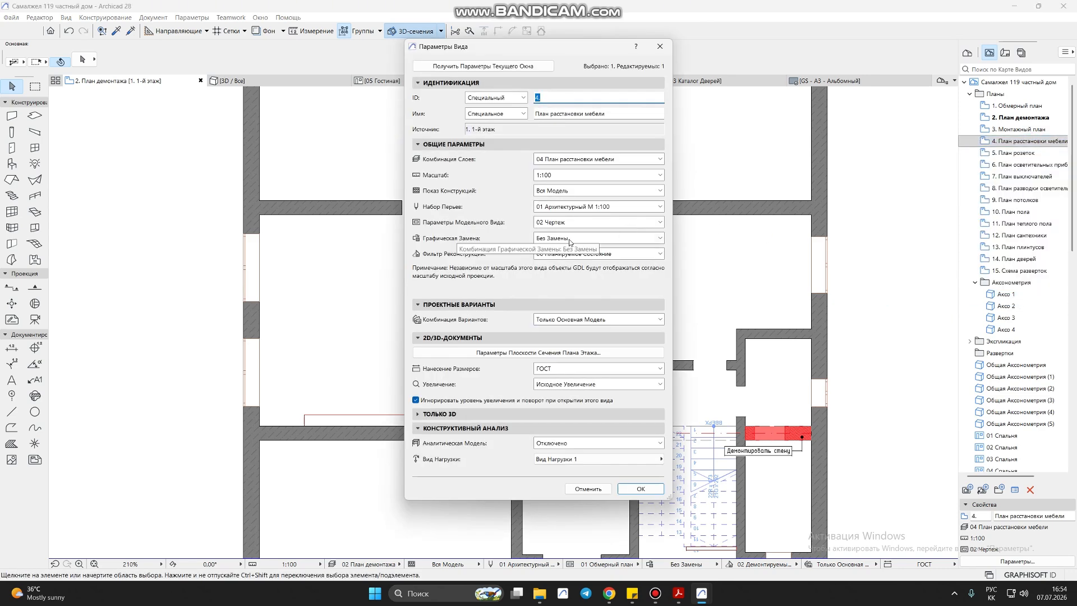
pyautogui.click(555, 223)
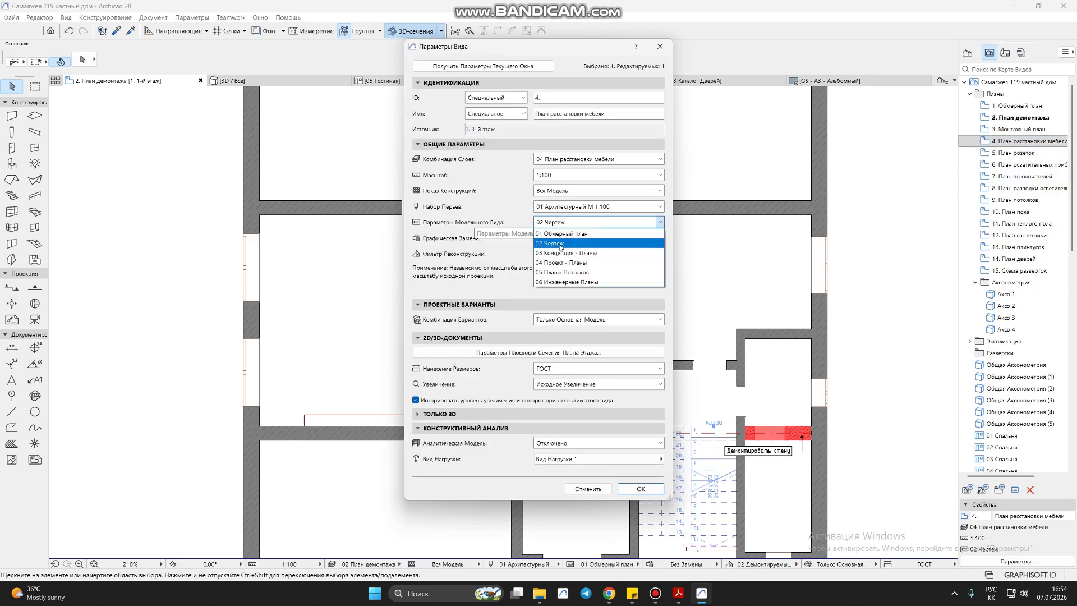
pyautogui.click(561, 227)
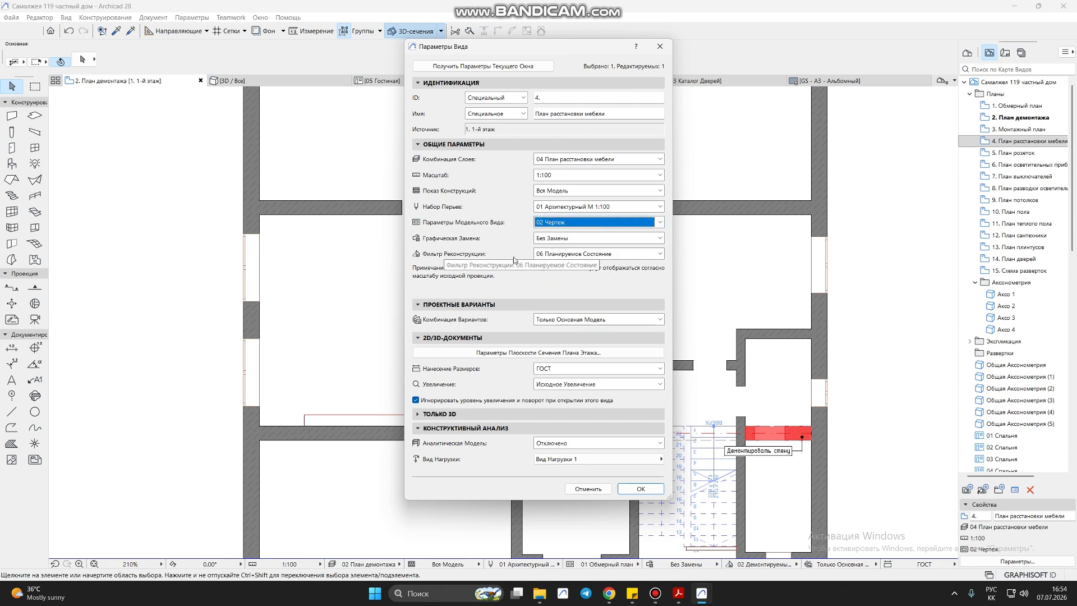
pyautogui.click(561, 256)
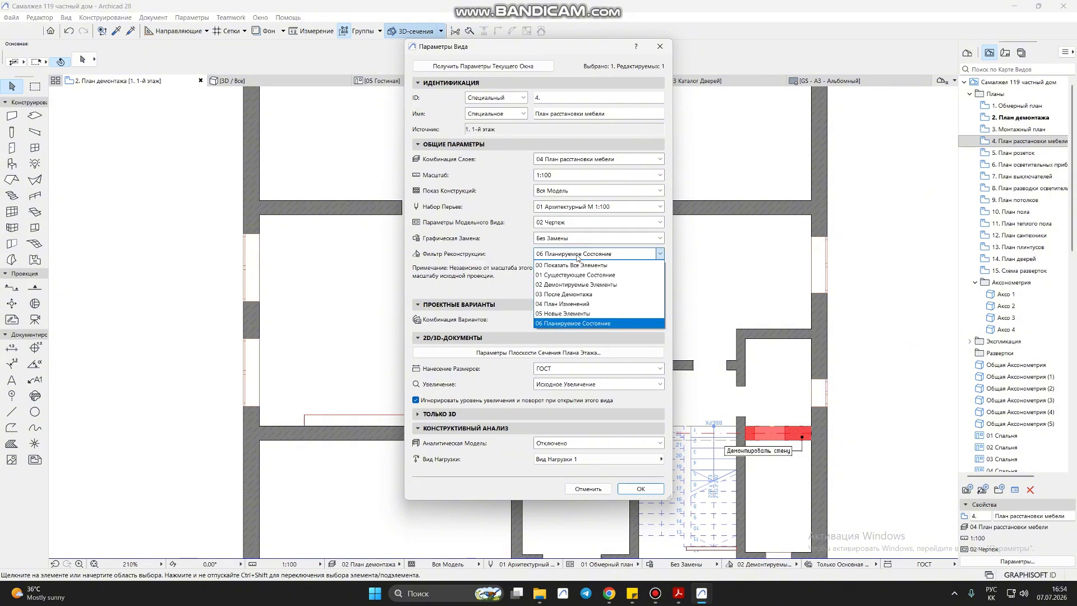
pyautogui.click(578, 322)
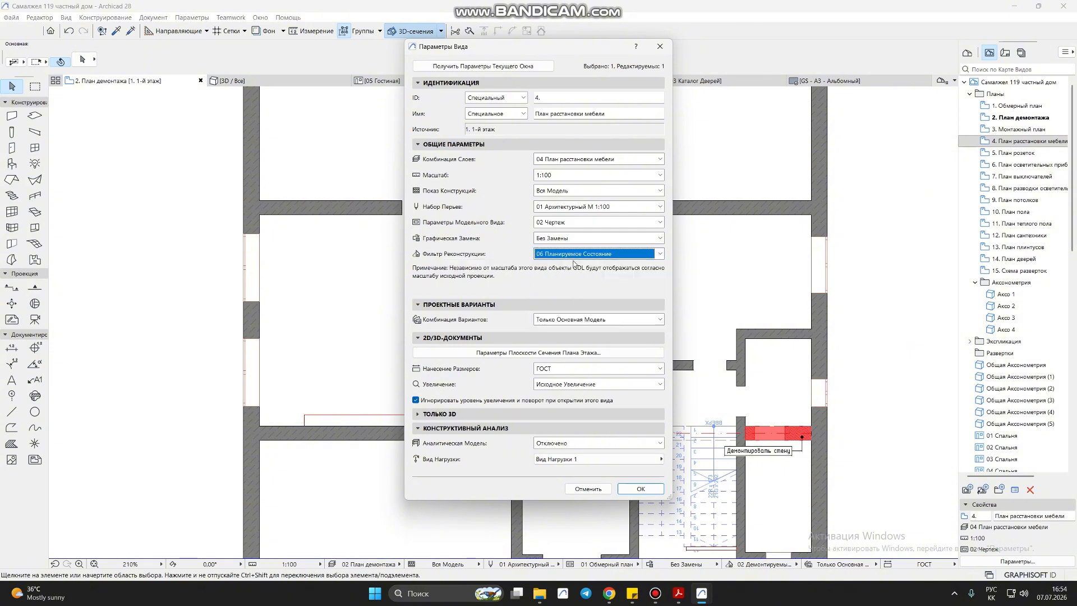
pyautogui.click(638, 488)
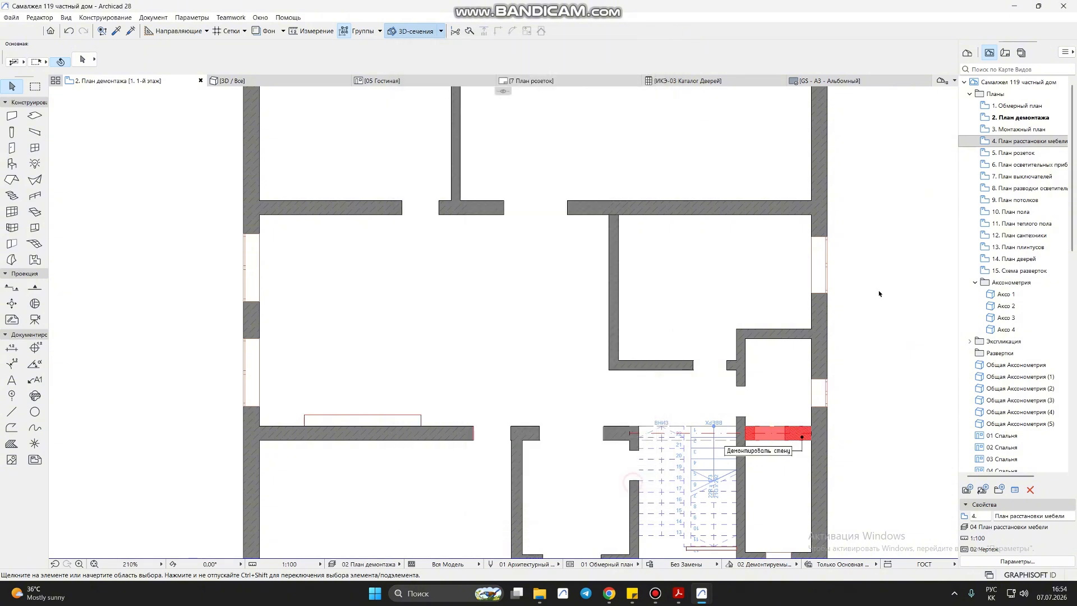
# Check the graphic override and model view options in the view settings of 5. План розеток, keeping Мебель and 02 Чертеж.
pyautogui.click(1016, 152)
pyautogui.rightClick(1016, 152)
pyautogui.click(952, 313)
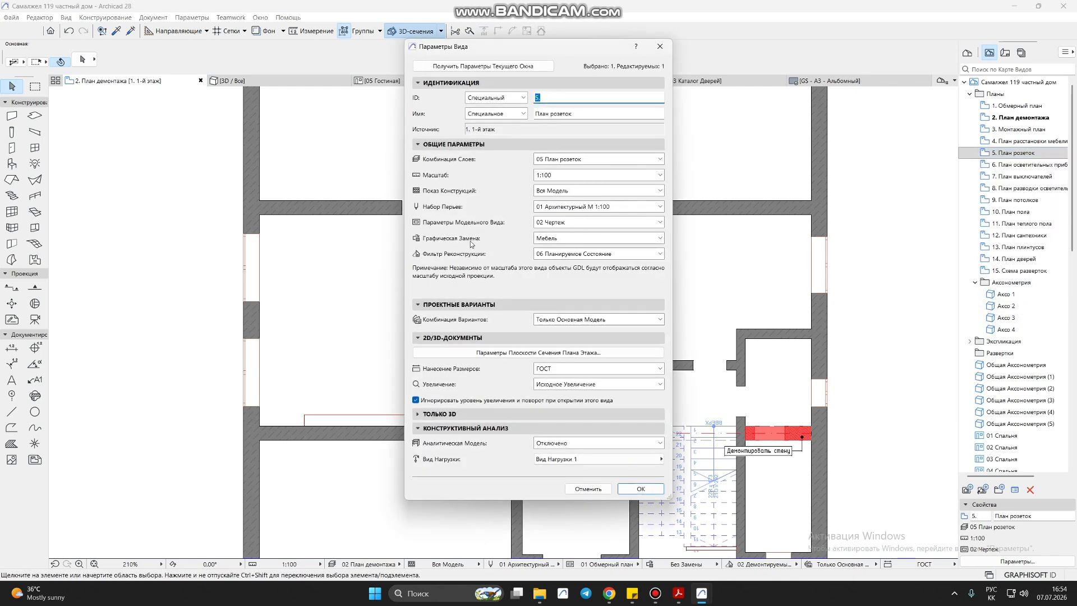
pyautogui.click(555, 242)
pyautogui.click(560, 246)
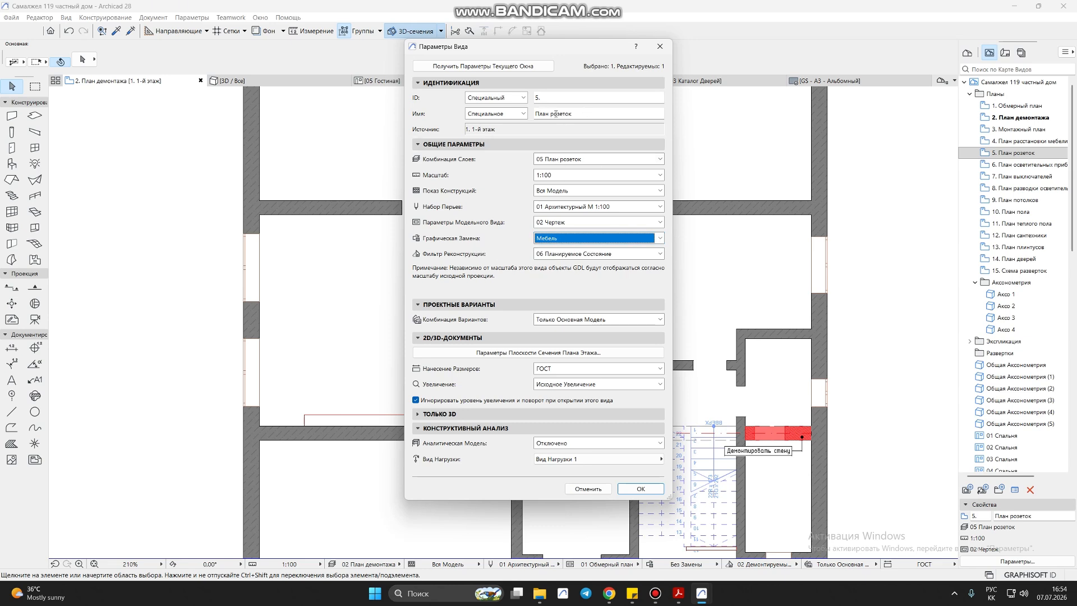
pyautogui.click(561, 223)
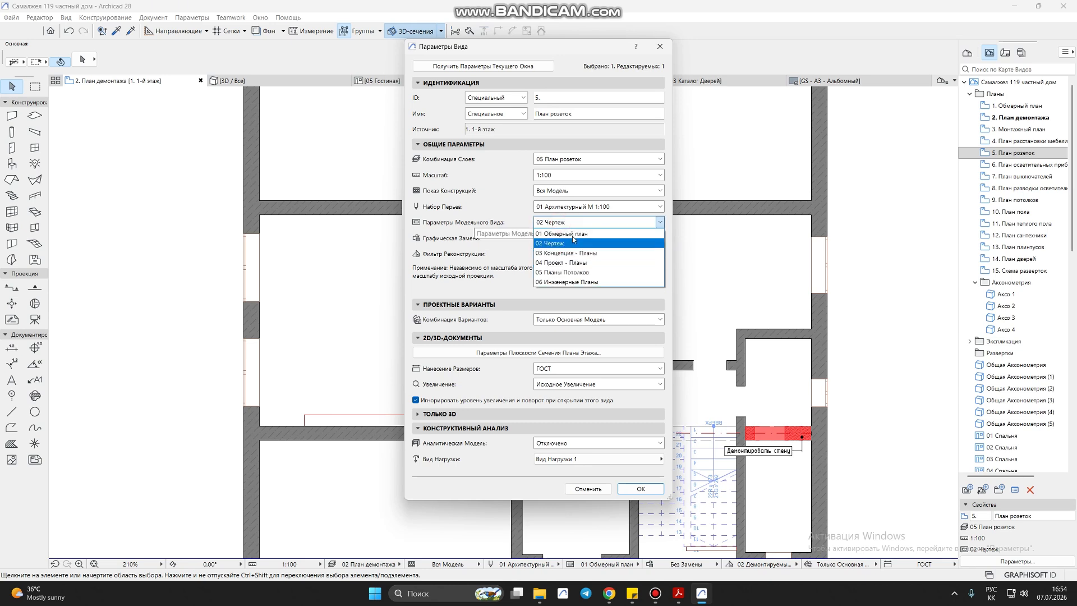
pyautogui.click(561, 234)
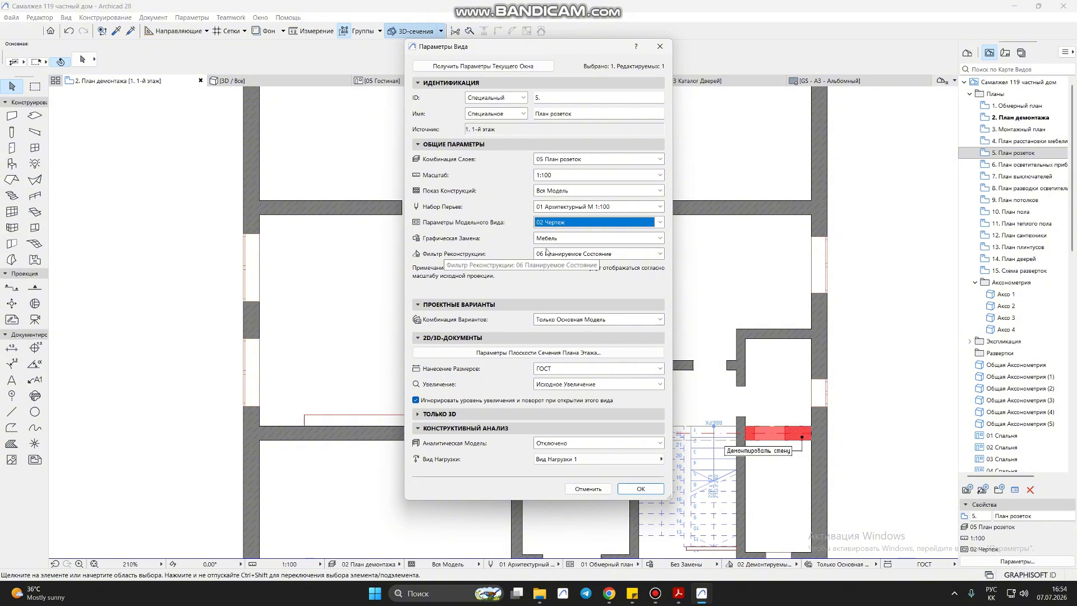
pyautogui.click(640, 488)
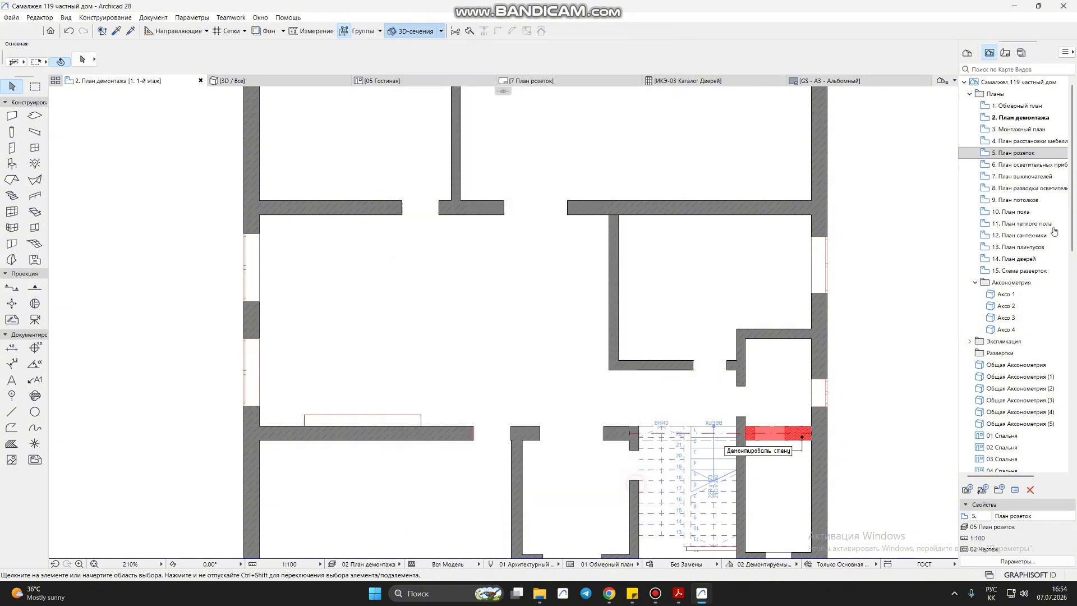
# Check the layer combination, graphic override and renovation filter in the view settings of 6. План осветительных приборов and 7. План выключателей.
pyautogui.rightClick(1026, 165)
pyautogui.click(927, 323)
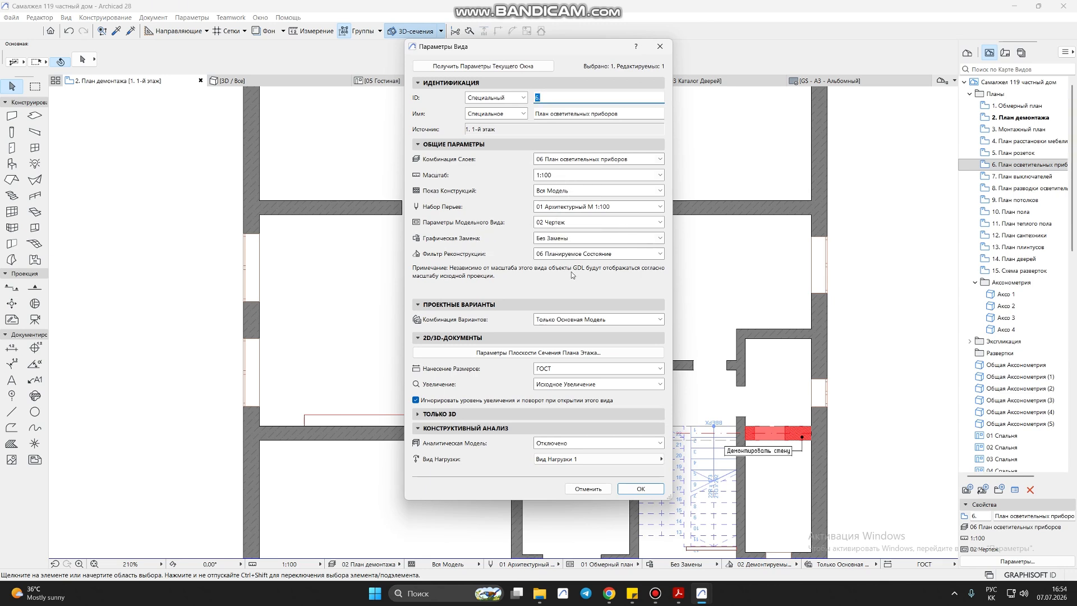
pyautogui.click(639, 489)
pyautogui.rightClick(1018, 175)
pyautogui.click(916, 338)
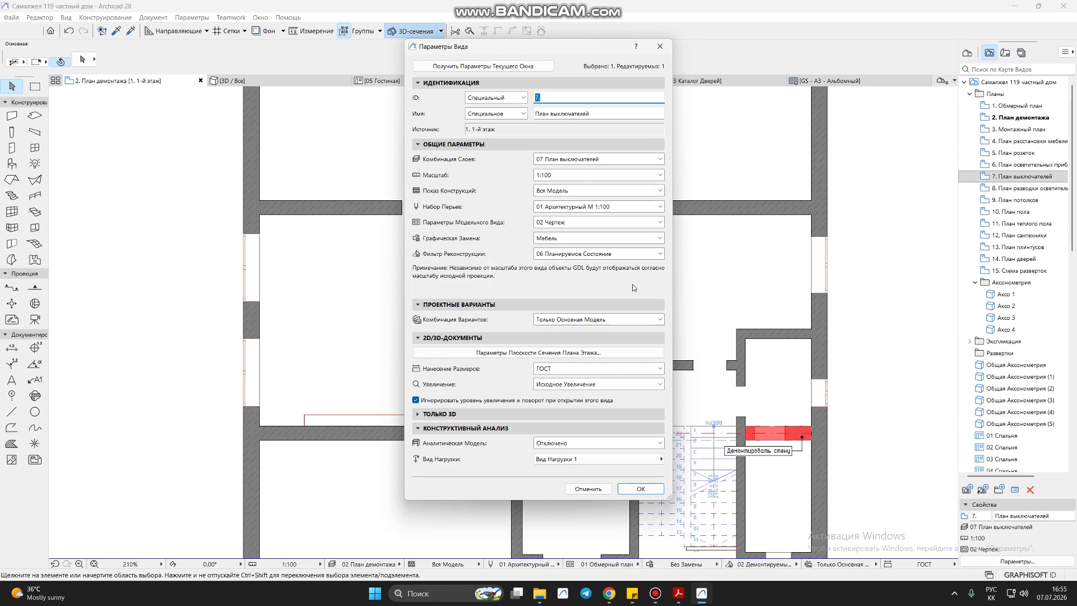
pyautogui.click(640, 488)
# Check the model view options and renovation filter in the view settings of 8. План разводки осветительных приборов and 9. План потолков.
pyautogui.rightClick(1027, 188)
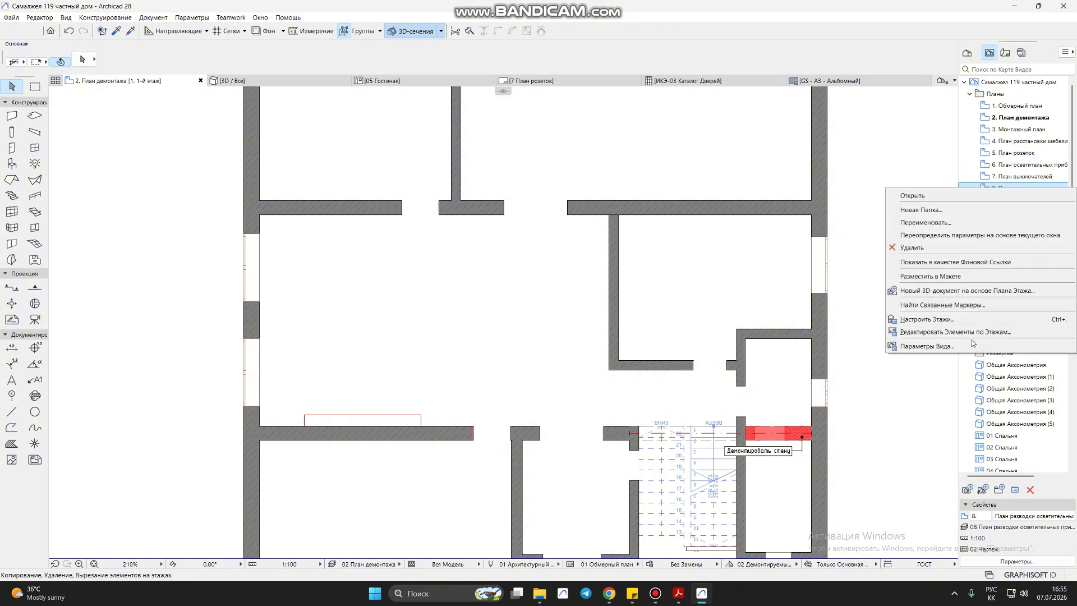
pyautogui.click(954, 346)
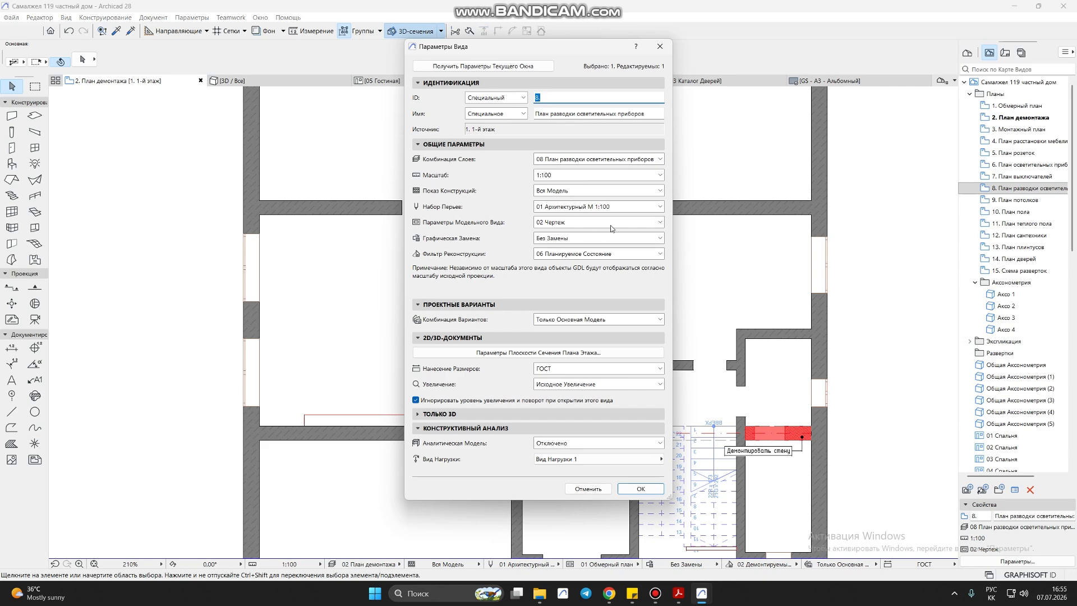
pyautogui.click(667, 49)
pyautogui.rightClick(987, 200)
pyautogui.click(957, 354)
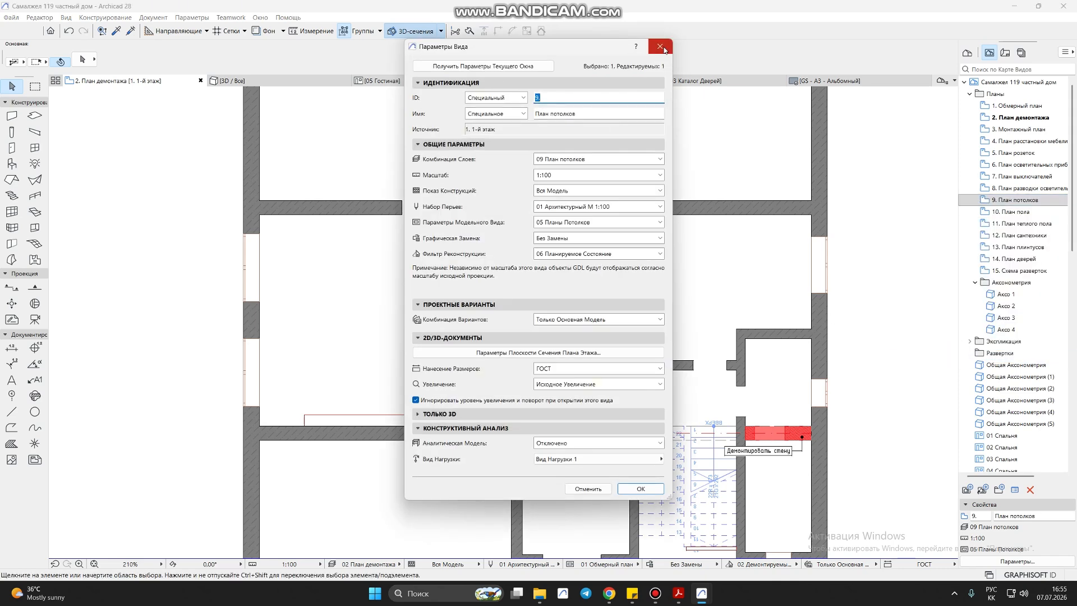
pyautogui.click(665, 49)
# Check the layer combination and model view options in the view settings of 10. План пола and 11. План теплого пола.
pyautogui.click(1009, 212)
pyautogui.rightClick(1009, 212)
pyautogui.click(946, 369)
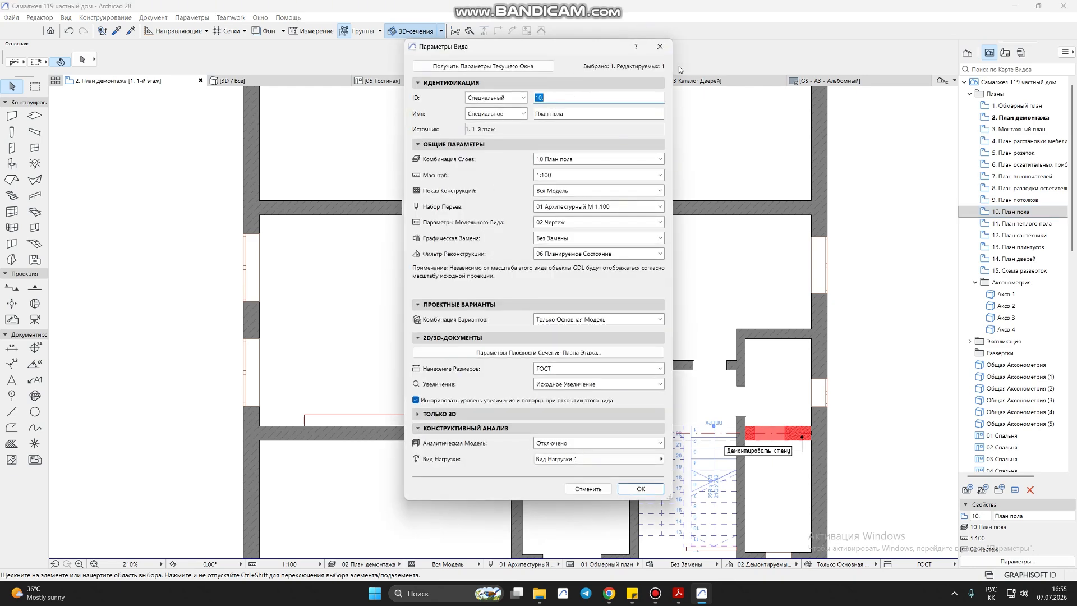
pyautogui.click(661, 47)
pyautogui.click(1004, 224)
pyautogui.rightClick(1004, 223)
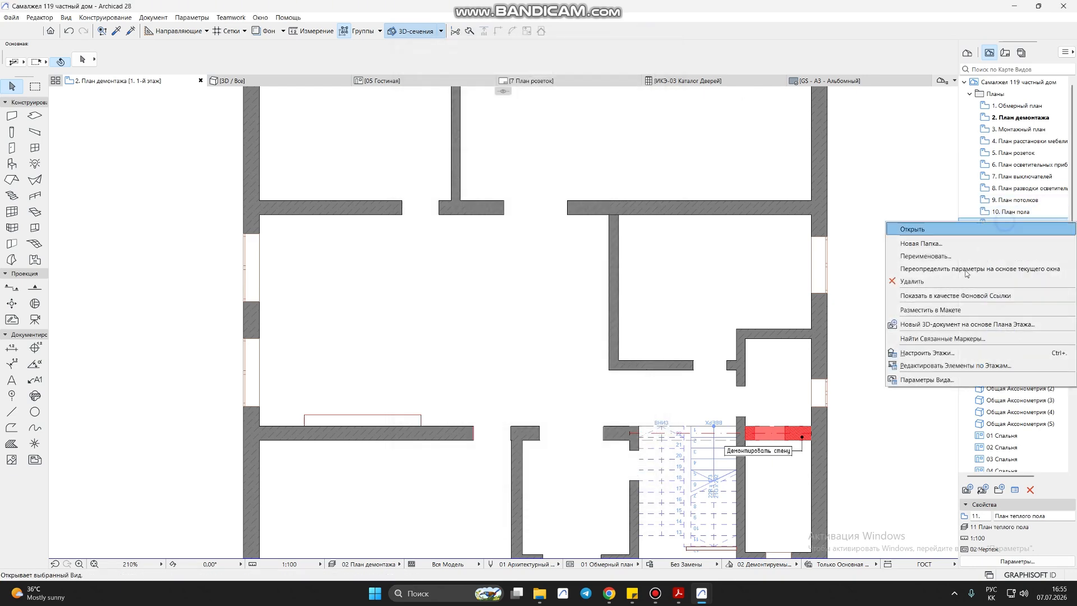
pyautogui.click(968, 385)
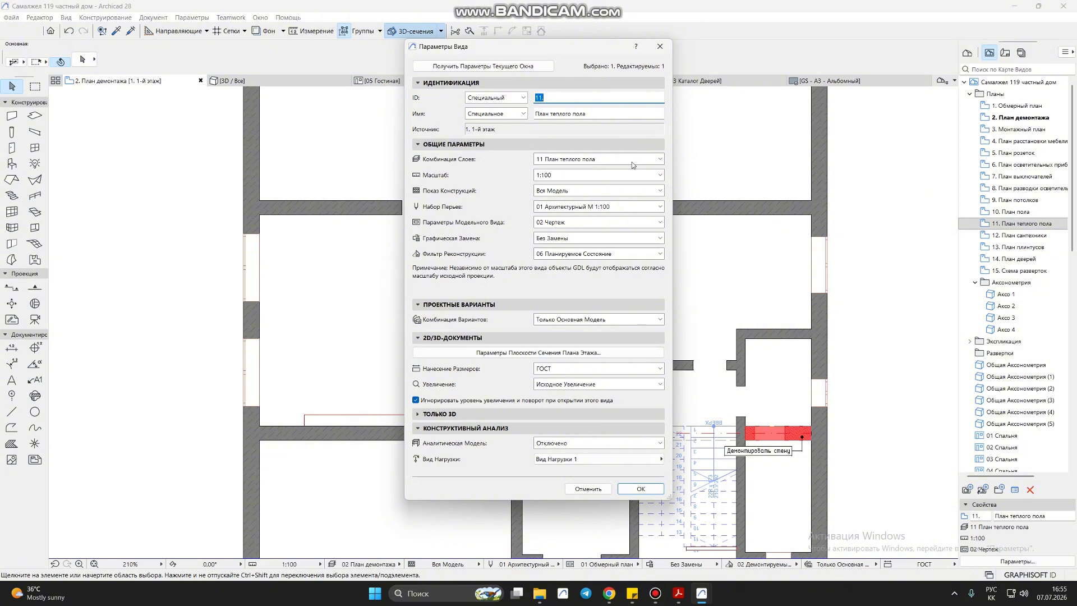
pyautogui.click(660, 46)
# Check the layer combination and graphic override in the view settings of 12. План сантехники and 13. План плинтусов.
pyautogui.click(1010, 235)
pyautogui.rightClick(1010, 235)
pyautogui.click(957, 392)
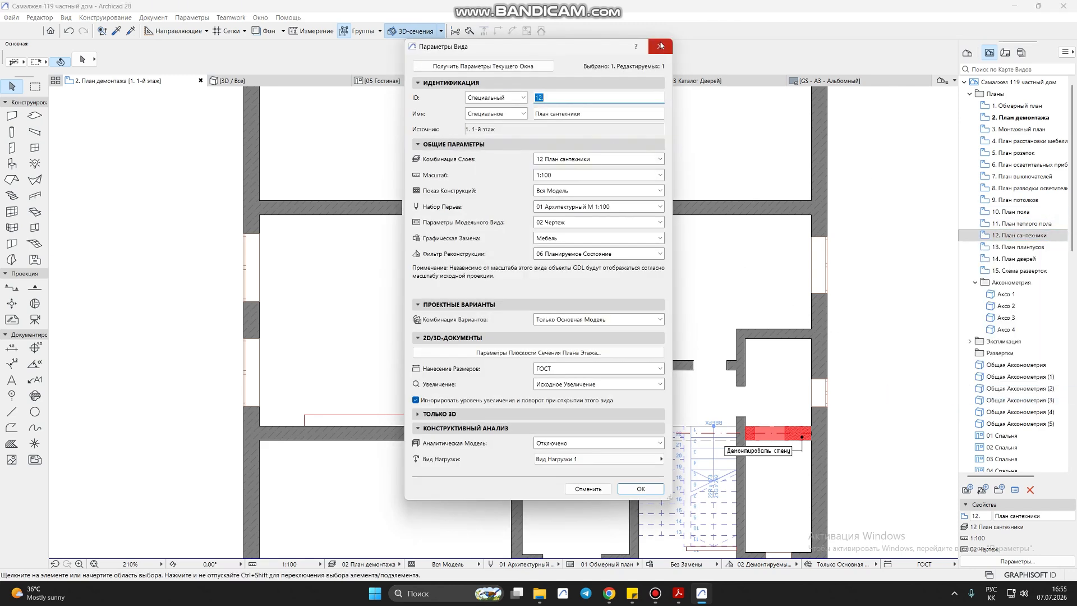
pyautogui.click(660, 46)
pyautogui.click(1015, 247)
pyautogui.rightClick(1015, 247)
pyautogui.click(954, 406)
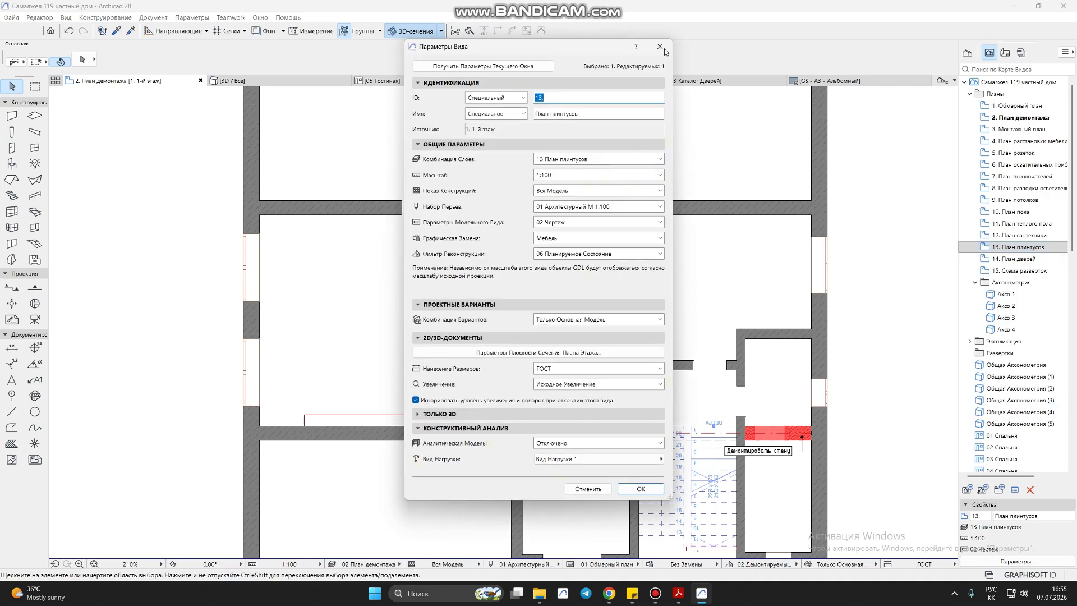
pyautogui.click(660, 47)
# Check the layer combination and graphic override in the view settings of 14. План дверей and 15. Схема разверток.
pyautogui.click(1016, 258)
pyautogui.rightClick(1015, 258)
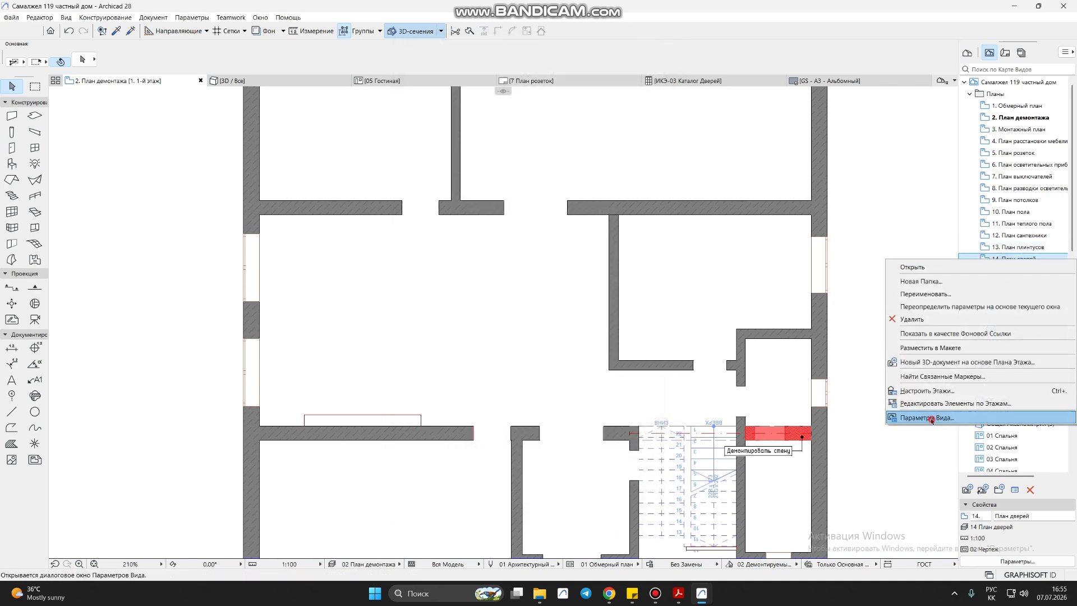
pyautogui.click(930, 419)
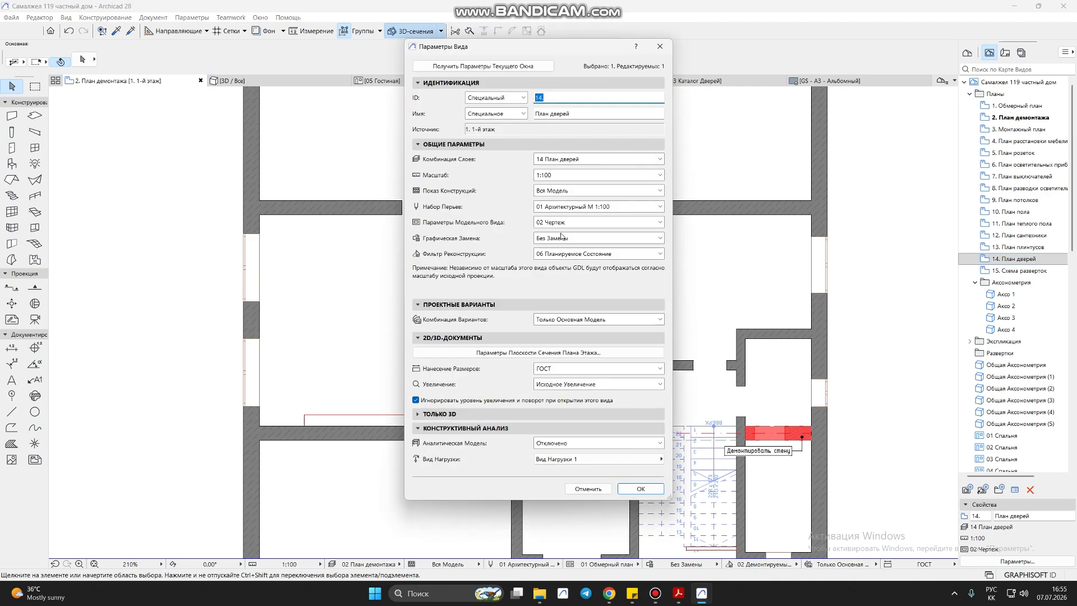
pyautogui.click(660, 47)
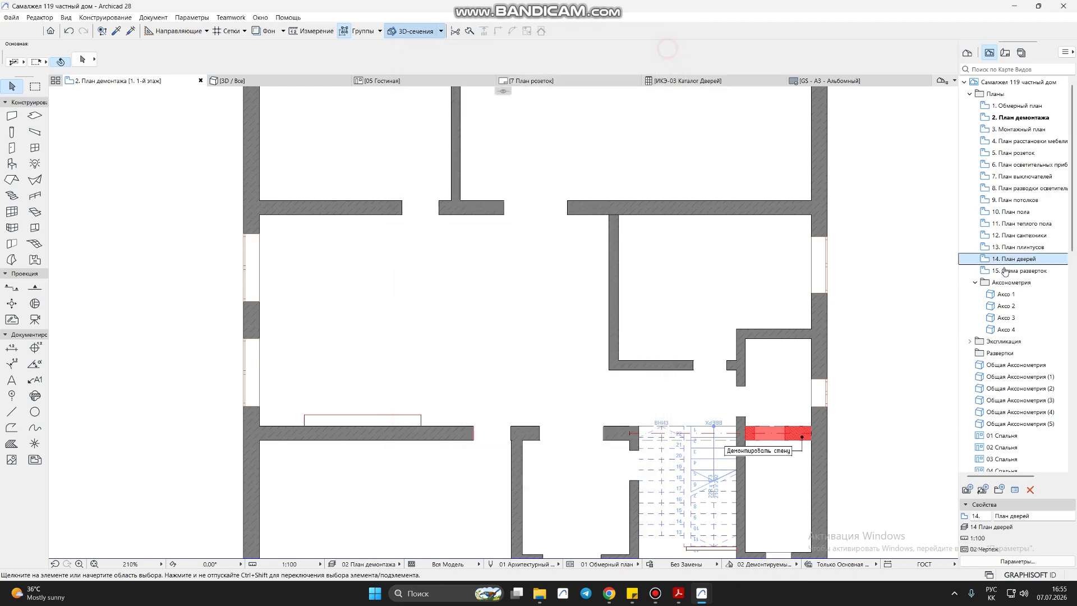
pyautogui.click(1016, 270)
pyautogui.rightClick(1015, 271)
pyautogui.click(931, 431)
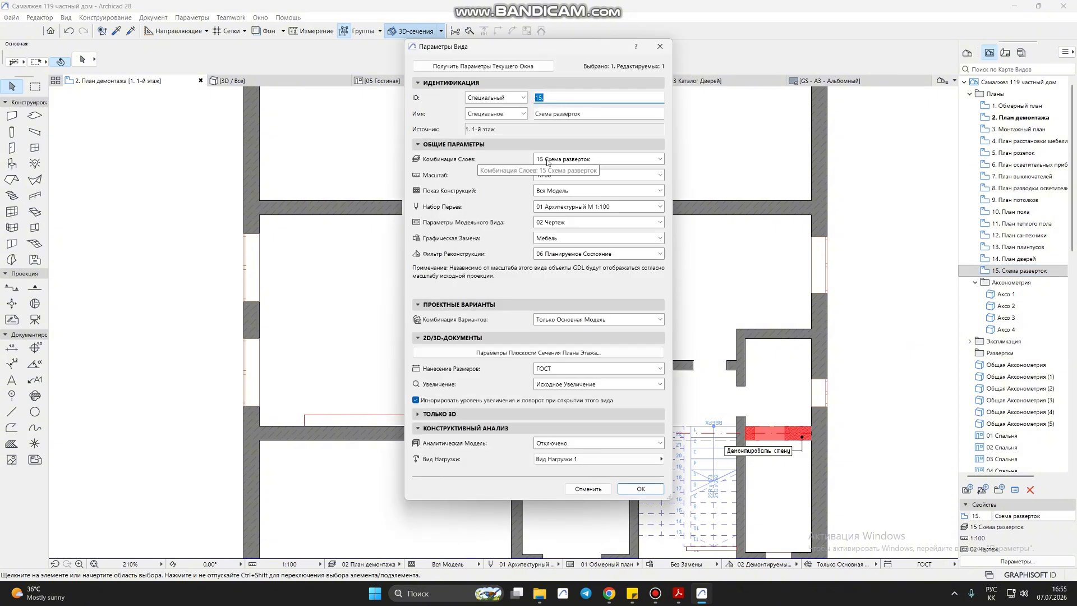
pyautogui.click(661, 48)
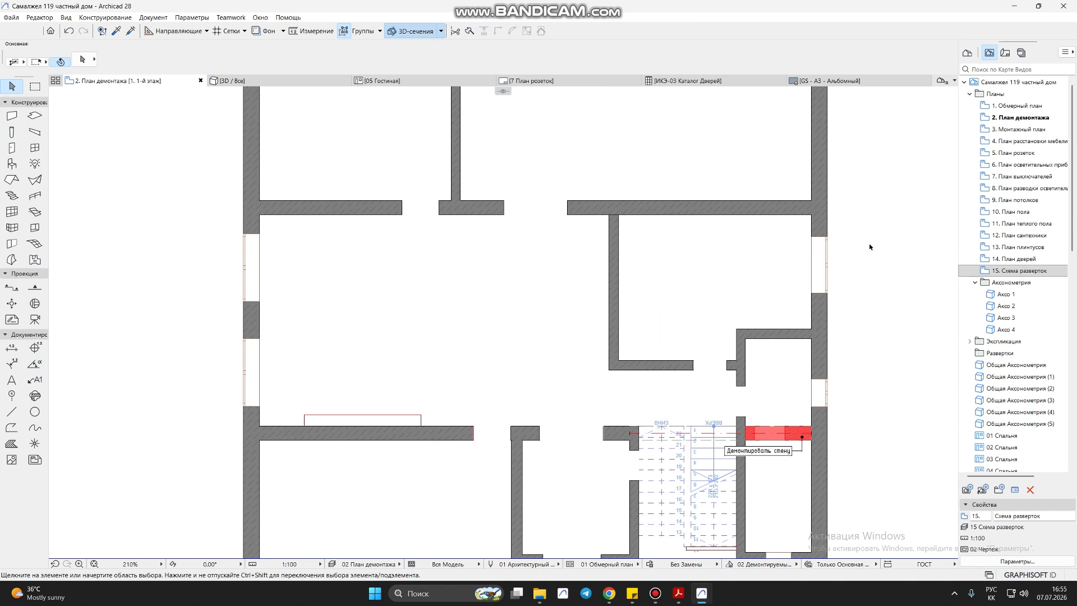
# Open the 3. Монтажный план view and the 4. План расстановки мебели view in turn to review their displayed elements.
pyautogui.scroll(-2, 870, 248)
pyautogui.moveTo(859, 249); pyautogui.dragTo(695, 272, button='middle')
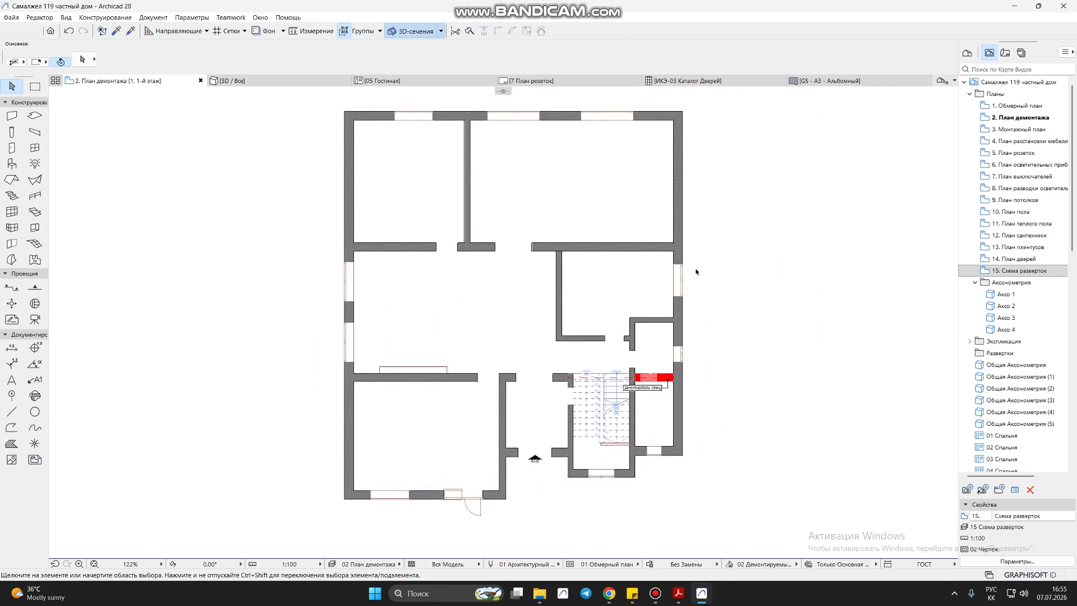
pyautogui.click(1019, 130)
pyautogui.doubleClick(1019, 130)
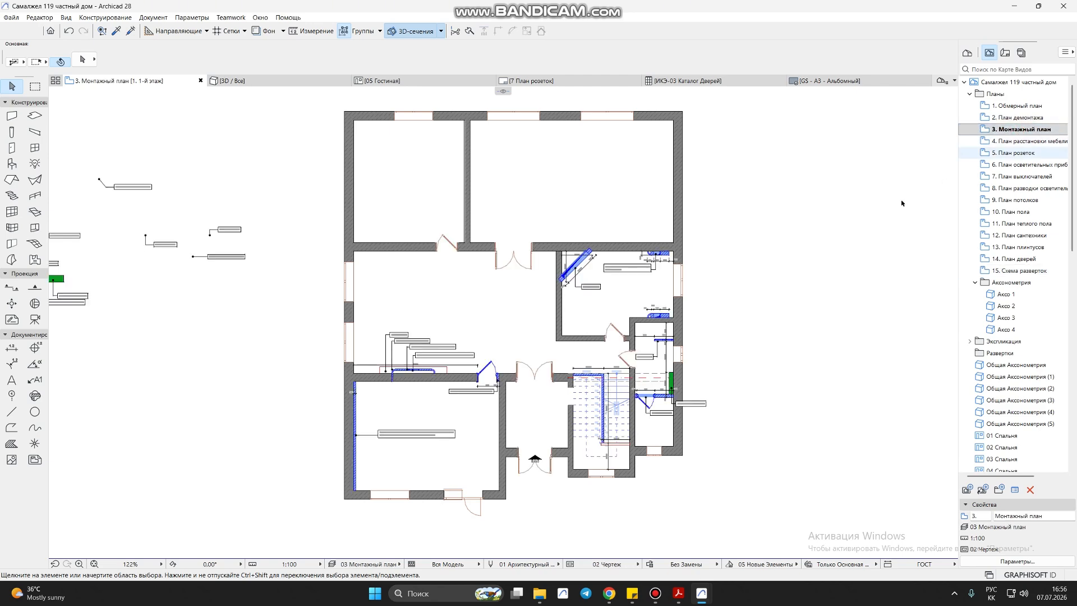
pyautogui.doubleClick(1030, 141)
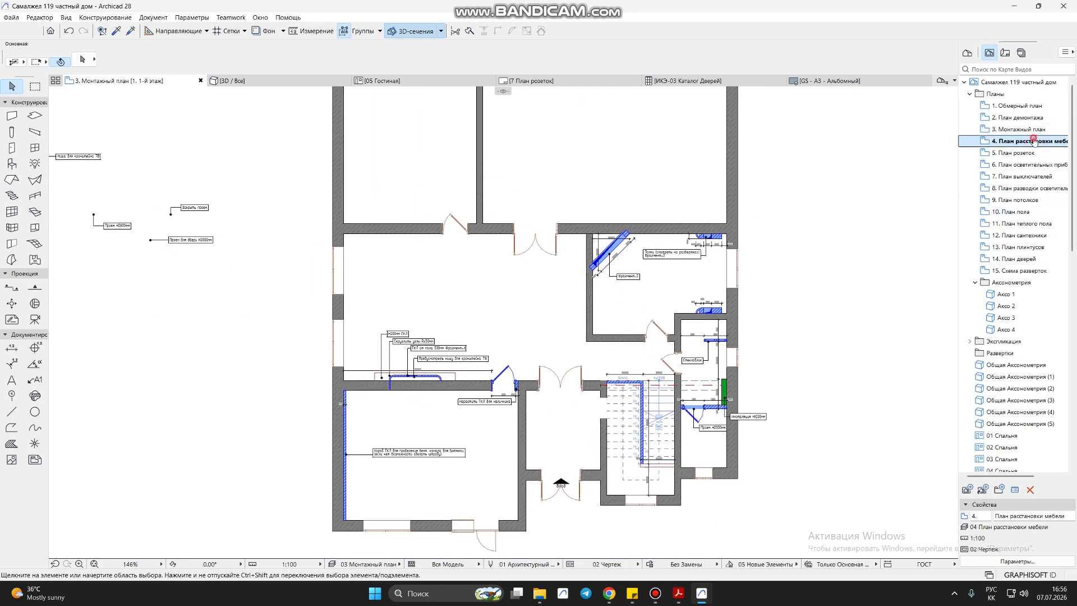
pyautogui.scroll(2, 657, 297)
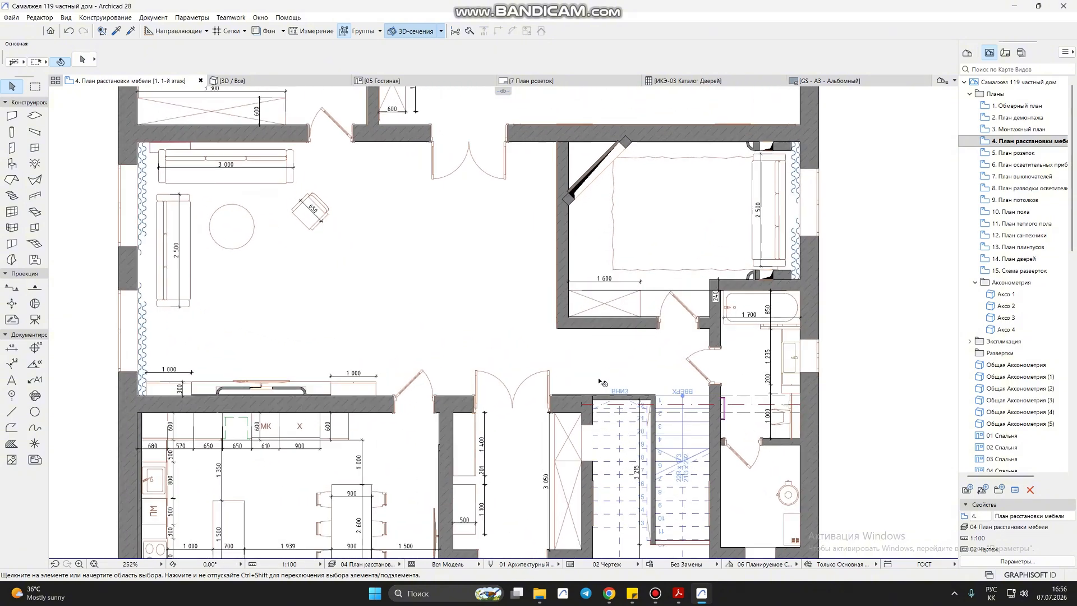
# Open the 5. План розеток view and select the socket near the upper wall of the room with the diagonal partition.
pyautogui.click(1004, 153)
pyautogui.doubleClick(1003, 153)
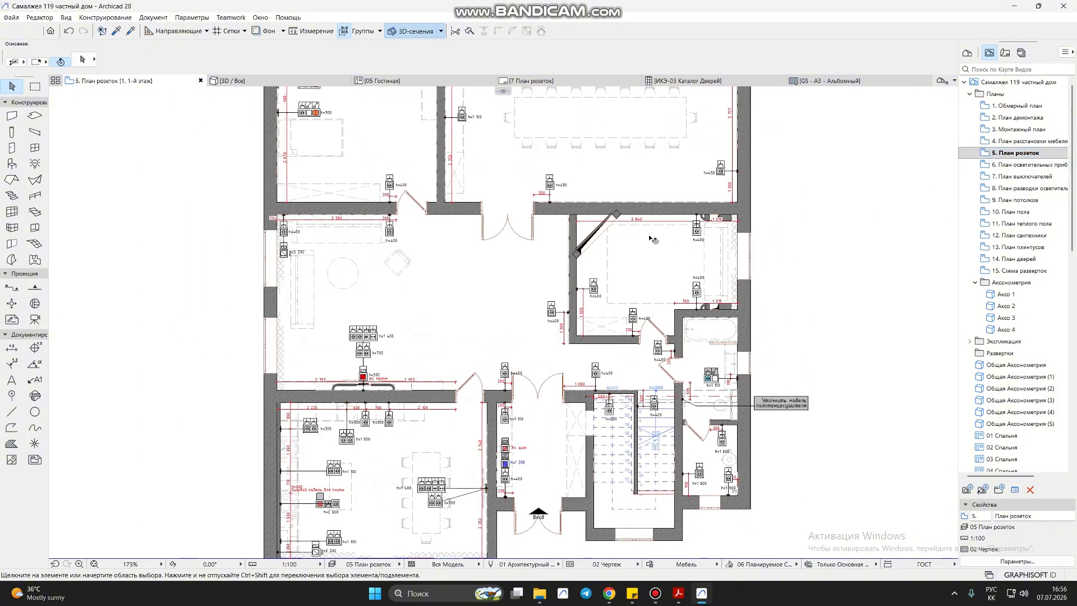
pyautogui.scroll(2, 689, 222)
pyautogui.click(747, 234)
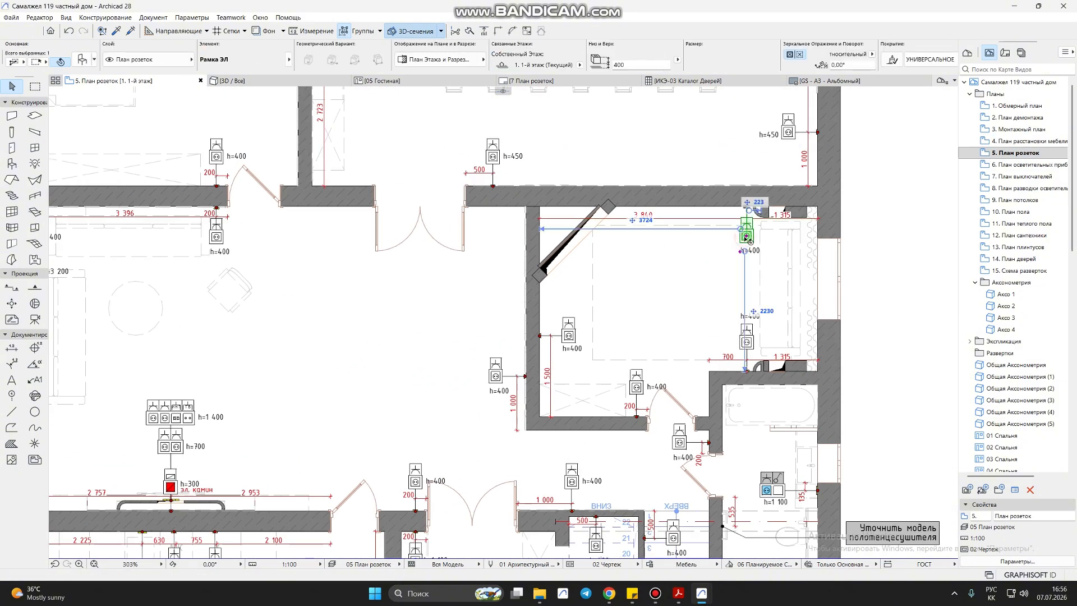
# Open the 6. План осветительных приборов view and the 8. План разводки осветительных приборов view to review their lighting layouts.
pyautogui.click(991, 165)
pyautogui.doubleClick(992, 164)
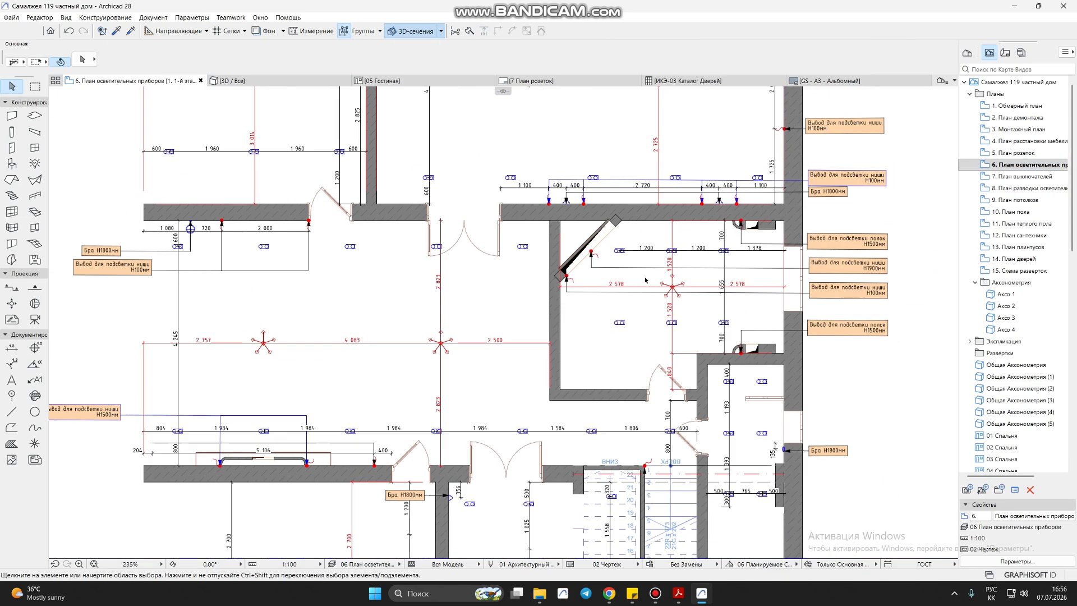
pyautogui.scroll(-2, 615, 285)
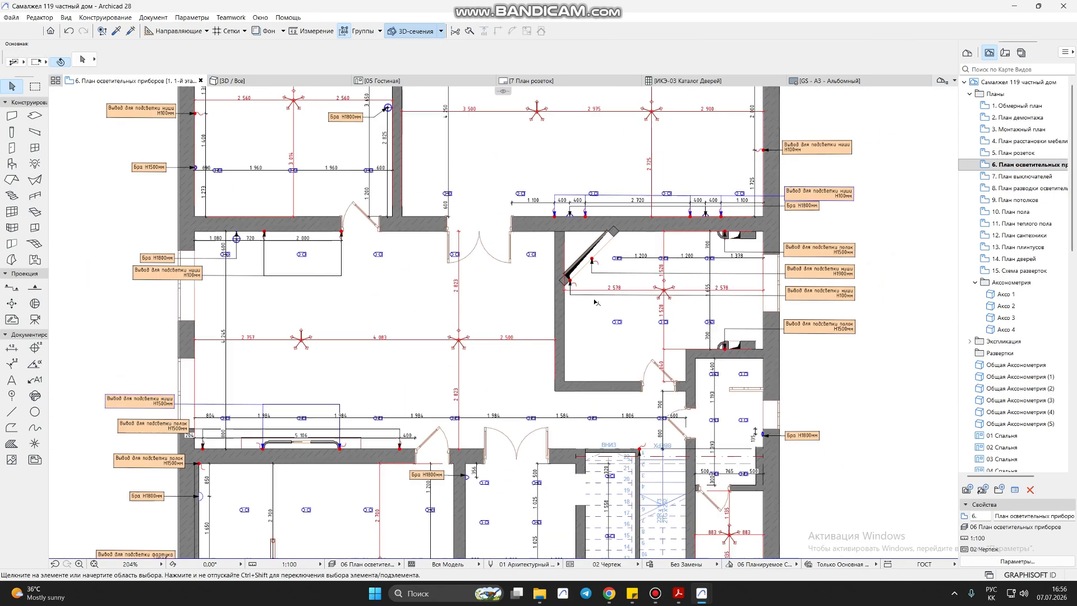
pyautogui.click(1014, 187)
pyautogui.doubleClick(1014, 184)
pyautogui.click(1014, 181)
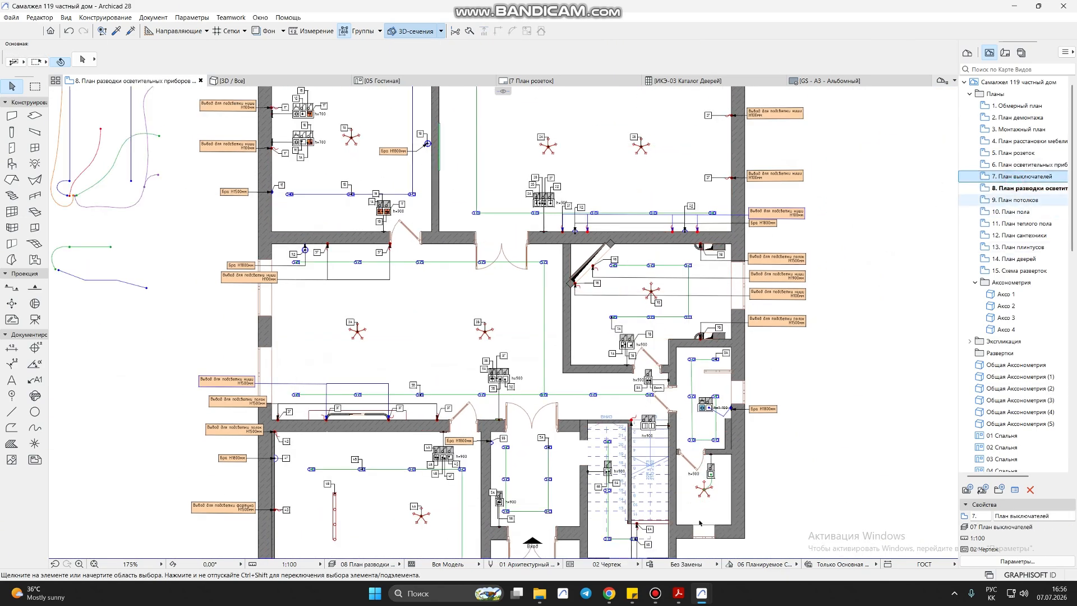